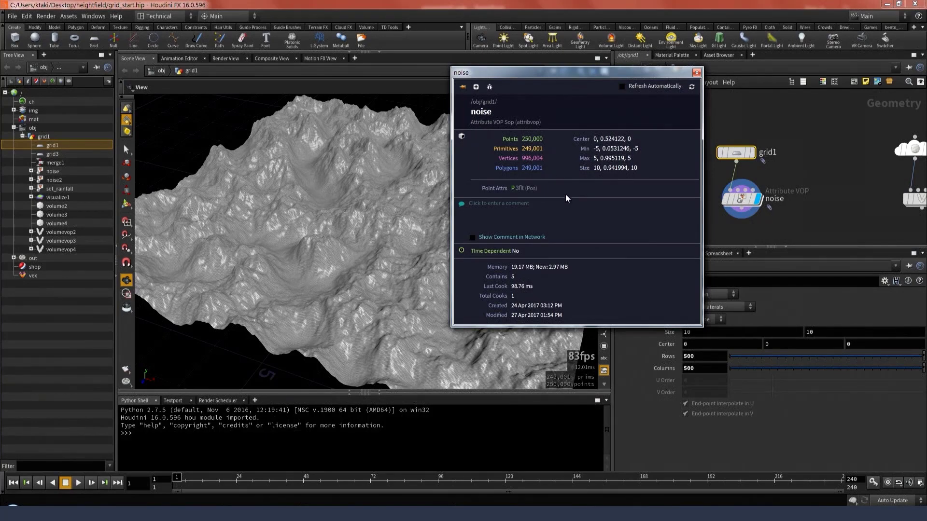
- Set the grid1 node's primitive type to Polygon Soup
mouse_move(733, 156)
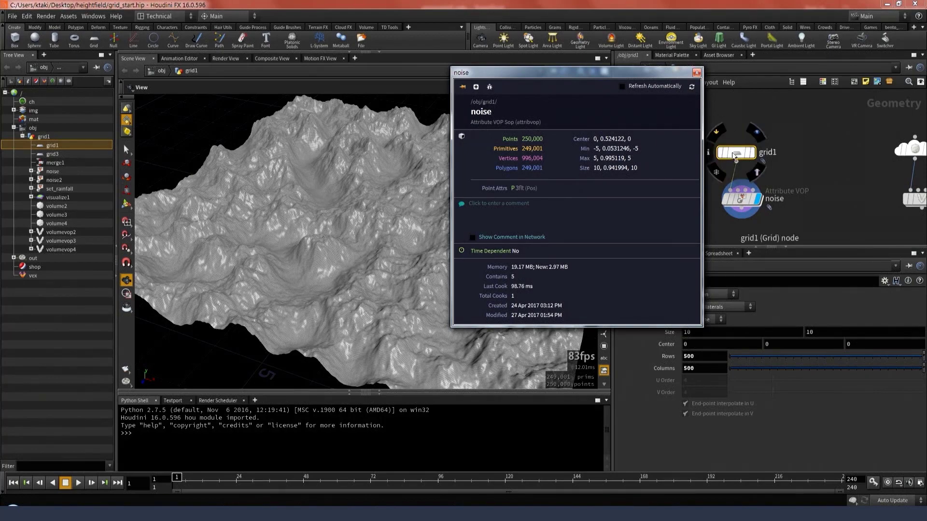
click(723, 295)
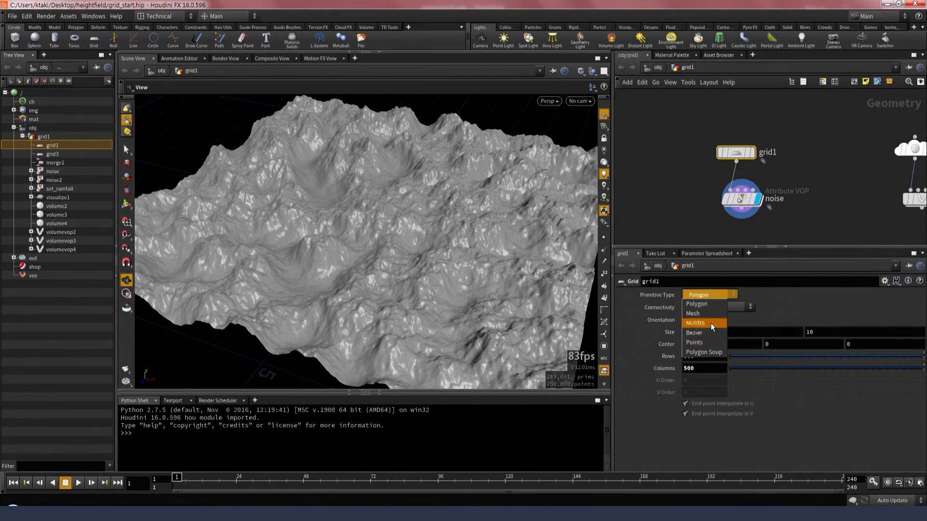
click(711, 352)
- Check the noise node's geometry statistics and memory use in its node info, and close the info window
mouse_move(743, 204)
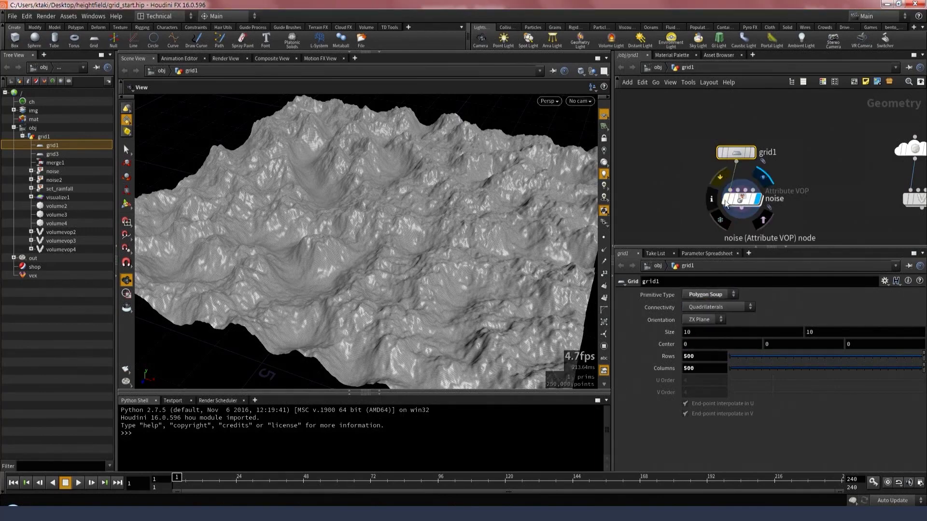
click(709, 199)
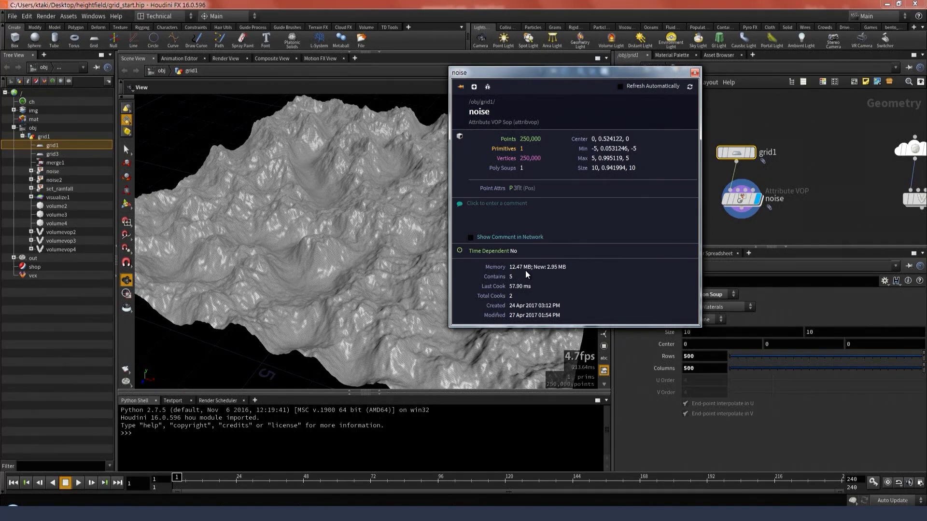
click(694, 73)
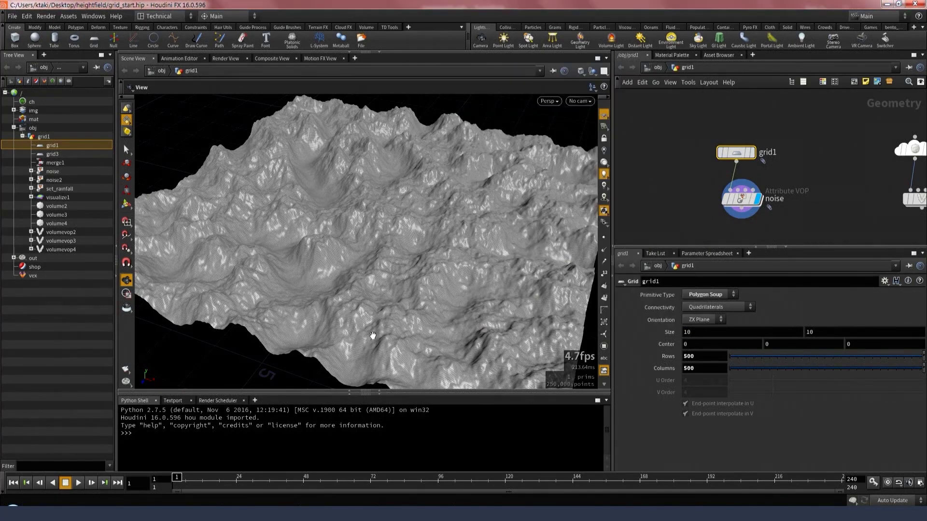
- Examine the noise node's per-point position values in the Geometry Spreadsheet, and collapse the spreadsheet pane again
click(351, 390)
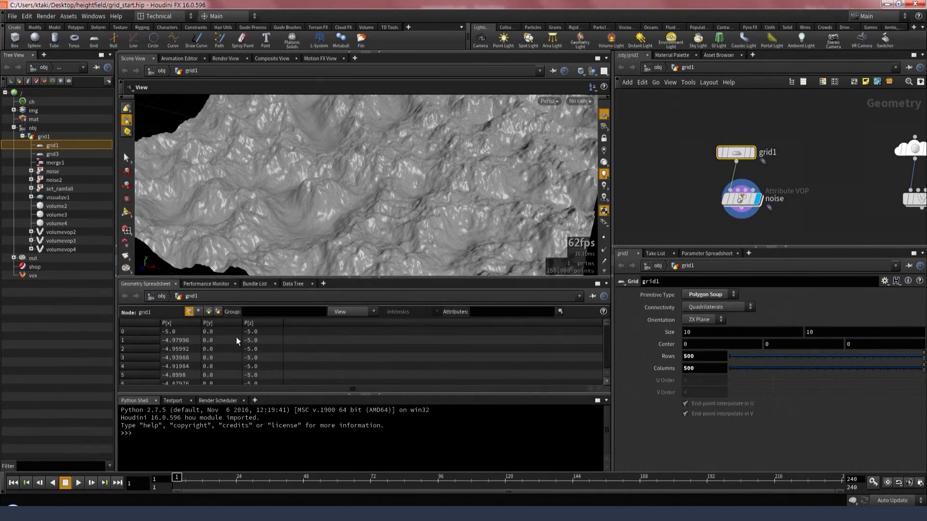
click(738, 198)
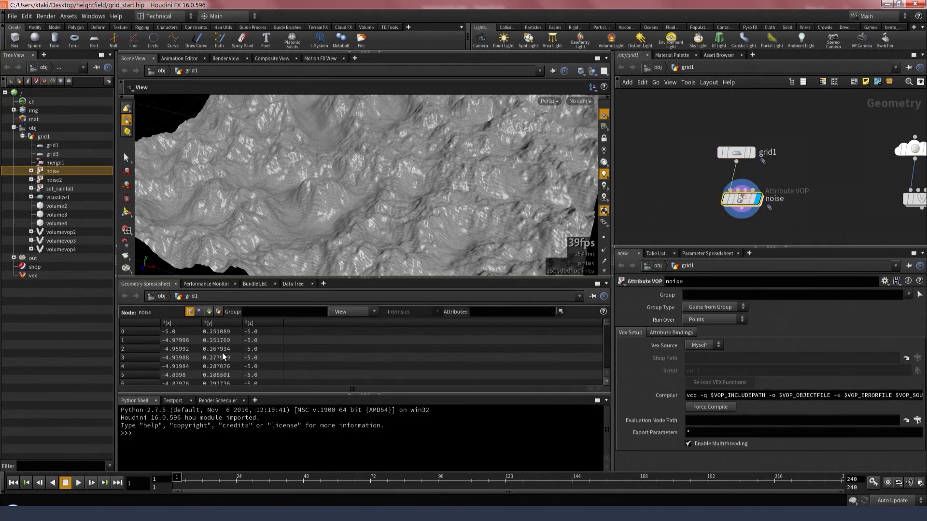
scroll(222, 350, down, 5)
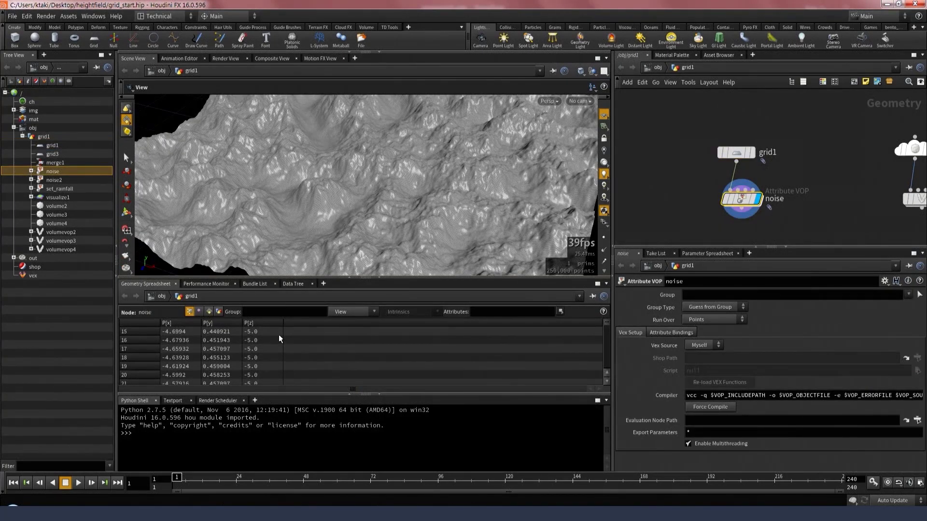
scroll(262, 346, down, 6)
scroll(182, 338, down, 7)
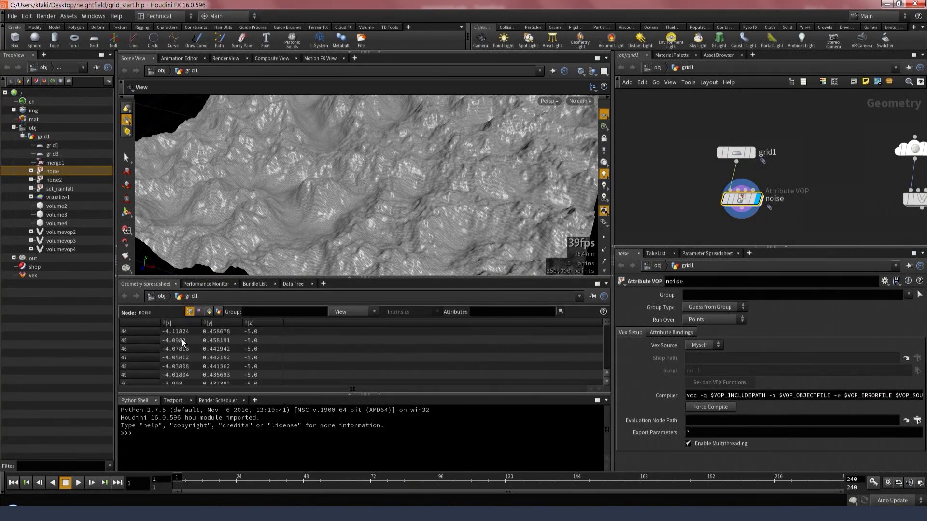
scroll(184, 339, down, 2)
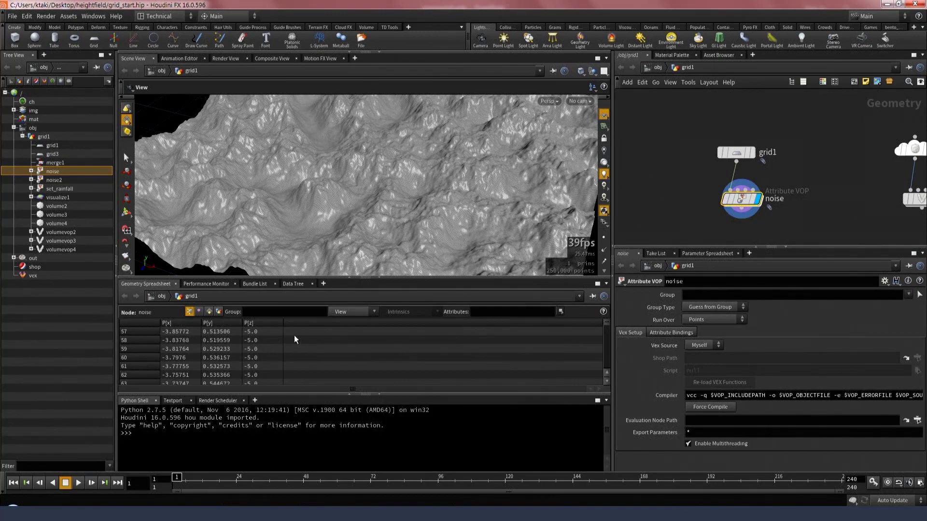
scroll(262, 341, down, 8)
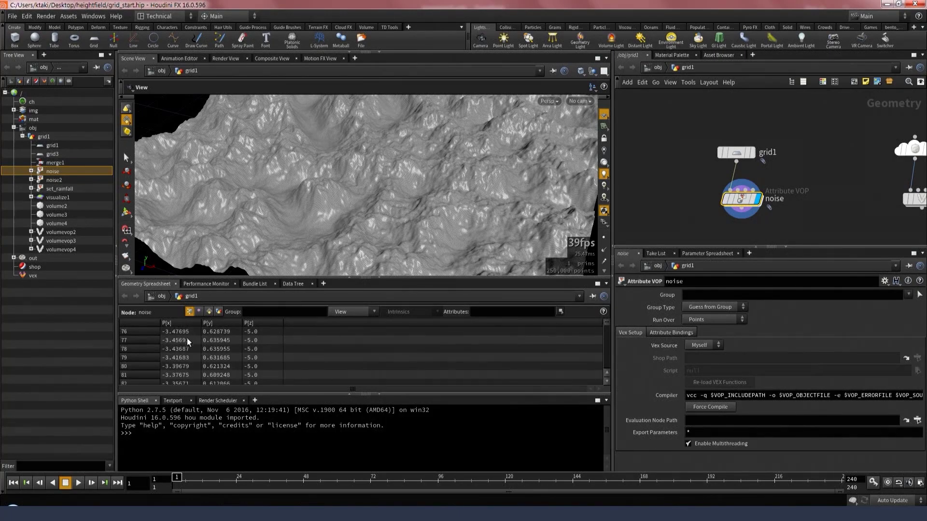
scroll(182, 341, down, 6)
scroll(260, 338, down, 6)
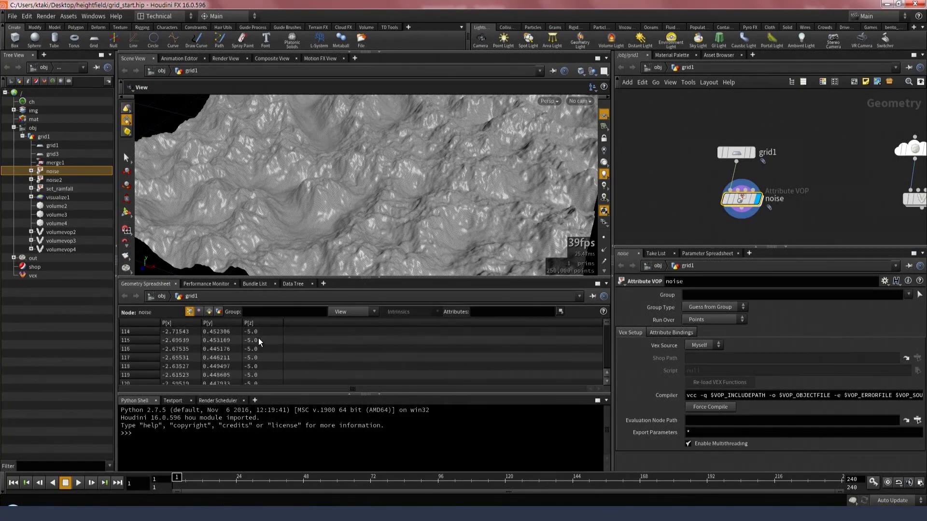
click(379, 278)
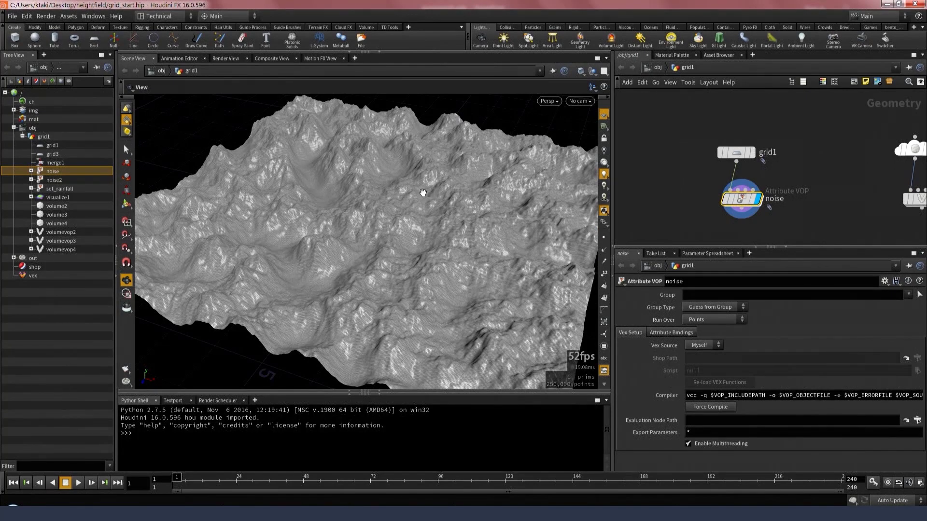
- Show the volume4 node's dimension settings and make volume4 the displayed node in the viewport
middle_drag(831, 137, 682, 142)
click(749, 151)
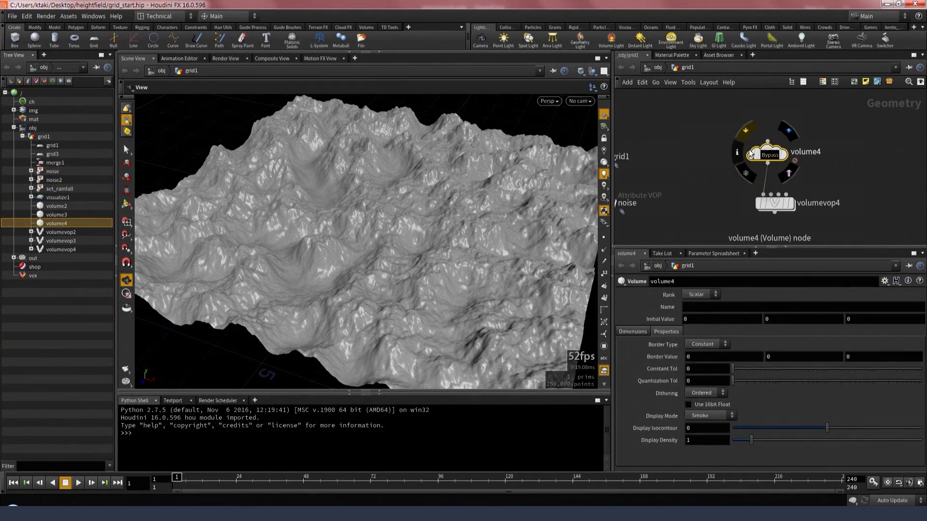
click(638, 332)
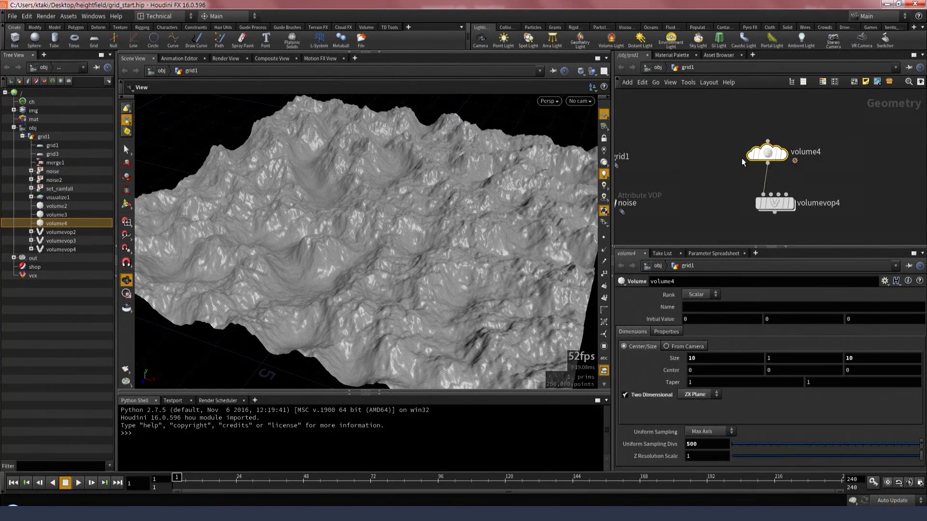
mouse_move(792, 137)
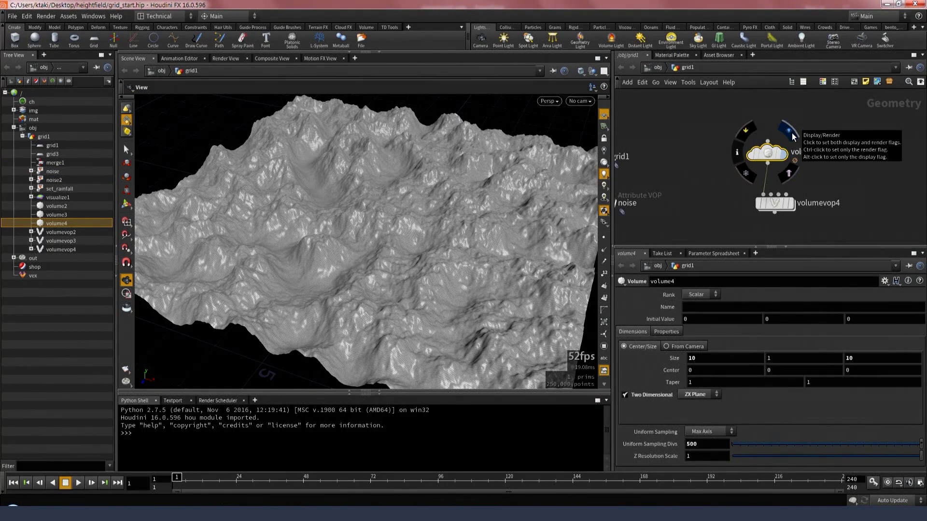
click(792, 136)
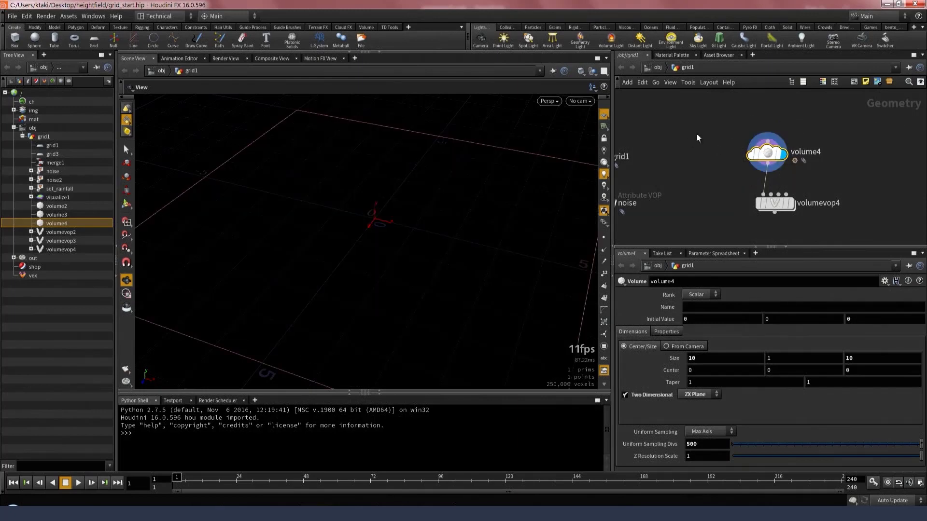
scroll(435, 235, down, 6)
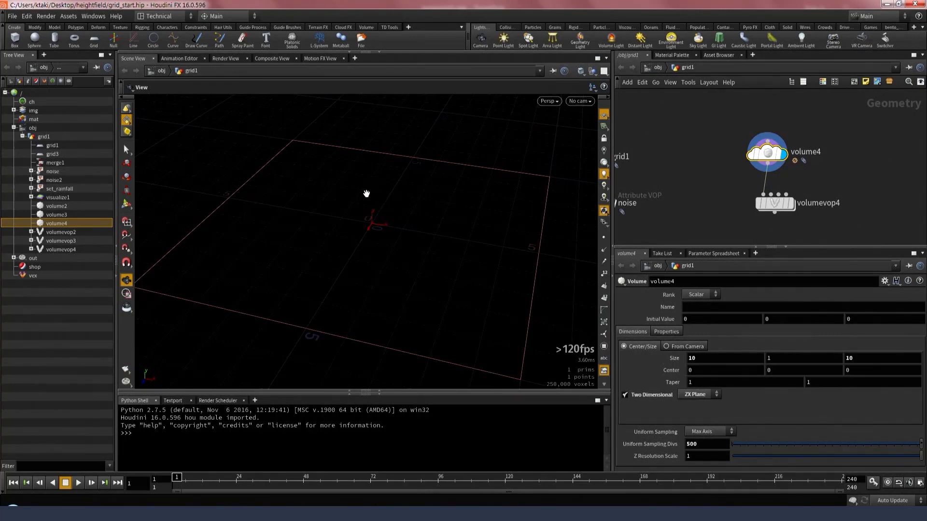
drag(412, 196, 422, 215)
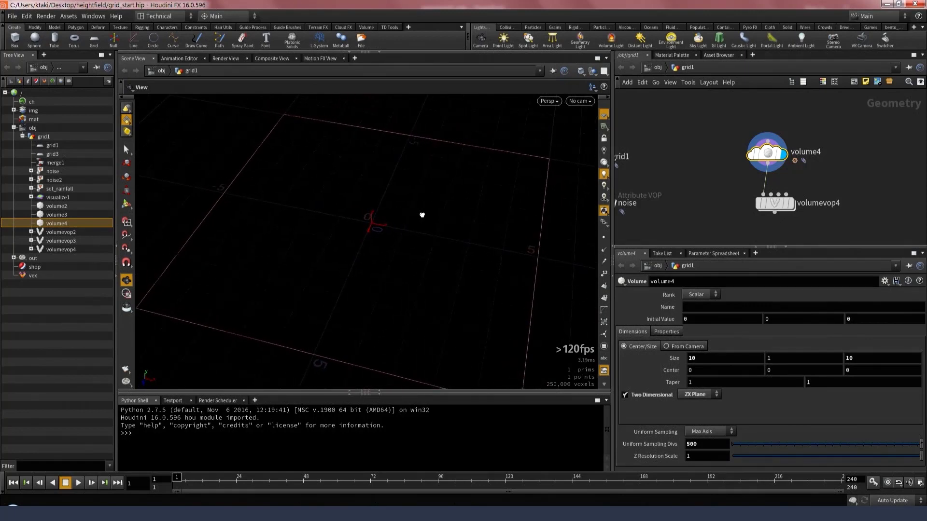
- Make volumevop4 the displayed and selected node to view the noise pattern on the 2D volume
mouse_move(774, 200)
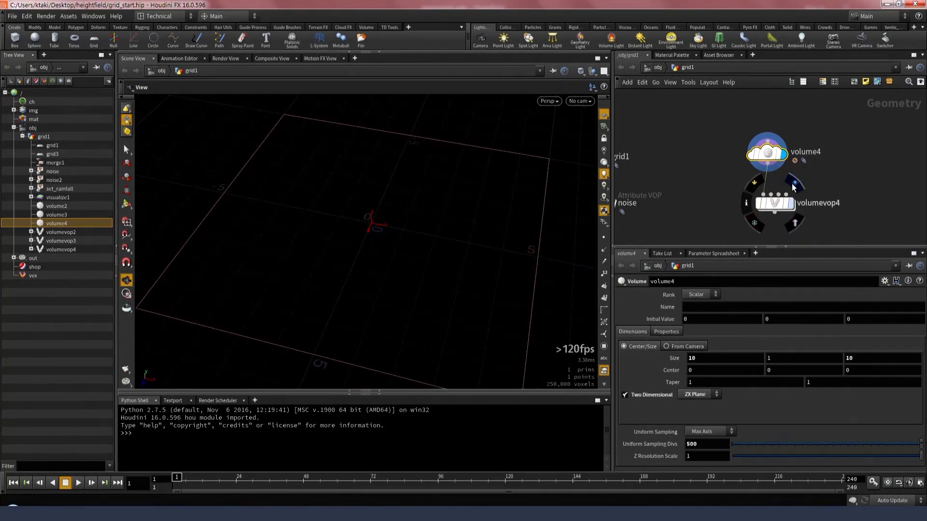
click(794, 187)
click(783, 201)
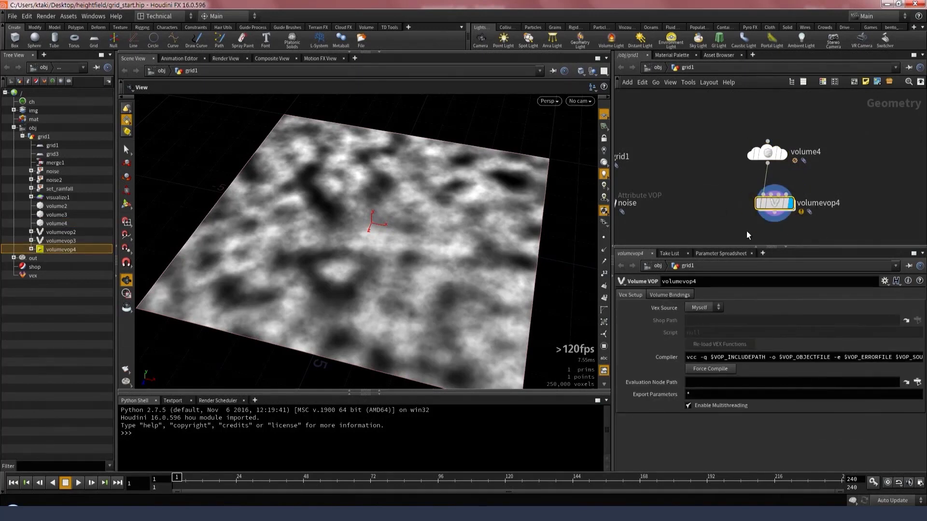
mouse_move(460, 279)
mouse_down()
mouse_move(471, 276)
mouse_move(451, 279)
mouse_up()
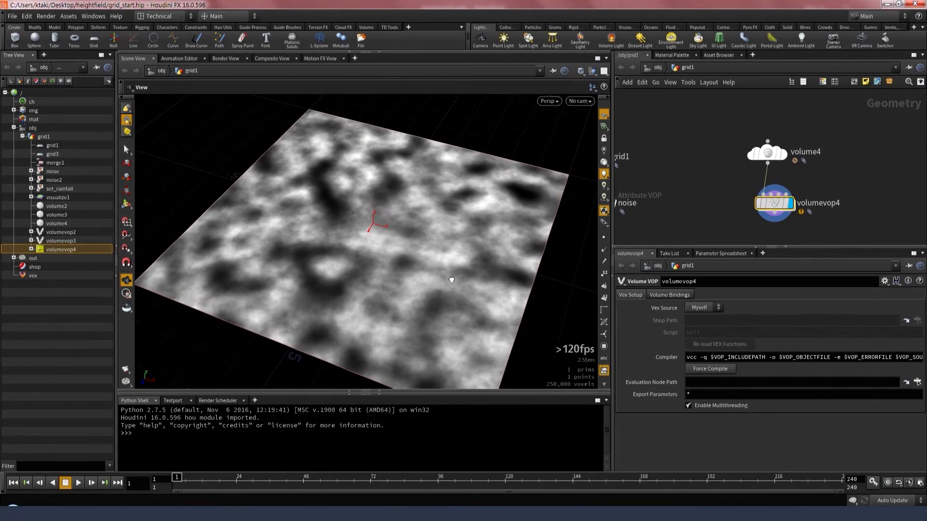
drag(451, 279, 460, 276)
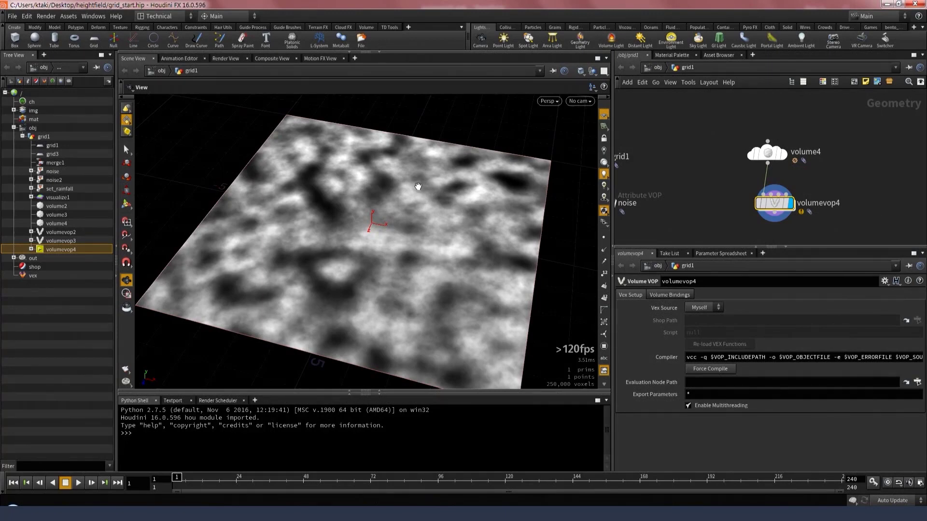
drag(408, 188, 424, 268)
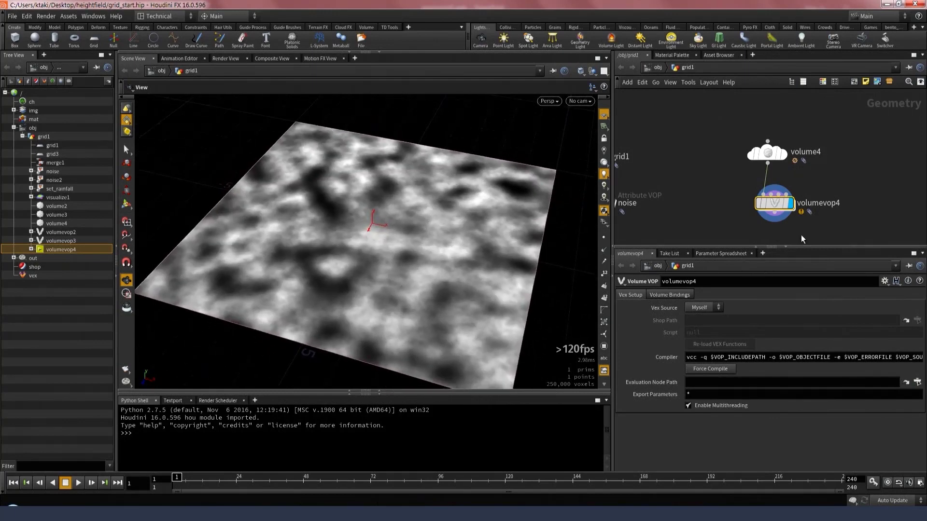
- Set the volume4 node's display mode to Height Field and inspect the resulting terrain
middle_click(779, 203)
click(770, 155)
mouse_move(466, 229)
mouse_down()
mouse_move(450, 203)
mouse_move(466, 244)
mouse_move(511, 280)
mouse_move(488, 227)
mouse_move(483, 254)
mouse_move(503, 269)
mouse_move(492, 248)
mouse_move(459, 230)
mouse_move(481, 233)
mouse_up()
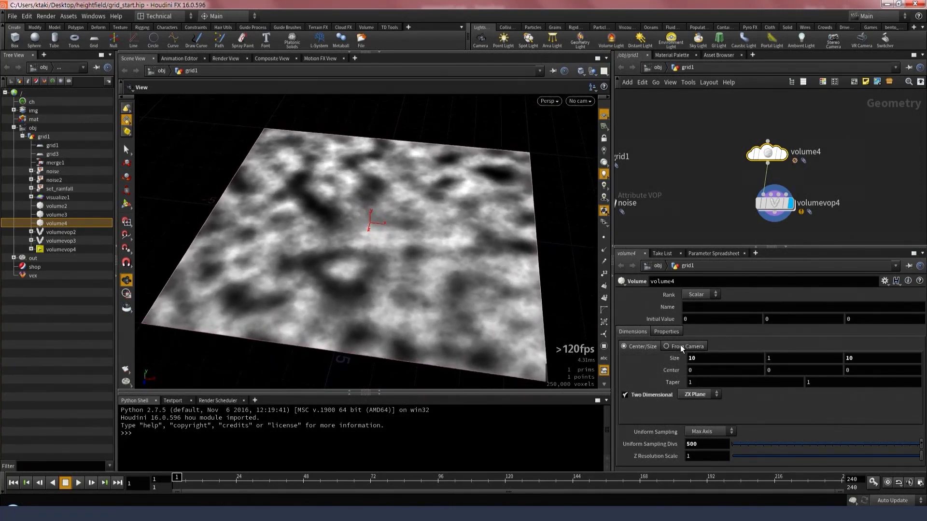
click(669, 330)
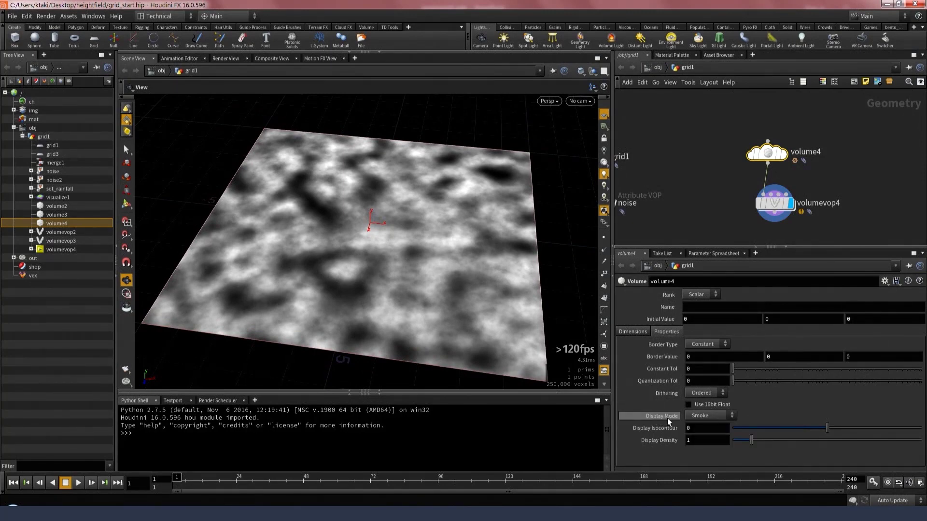
click(718, 417)
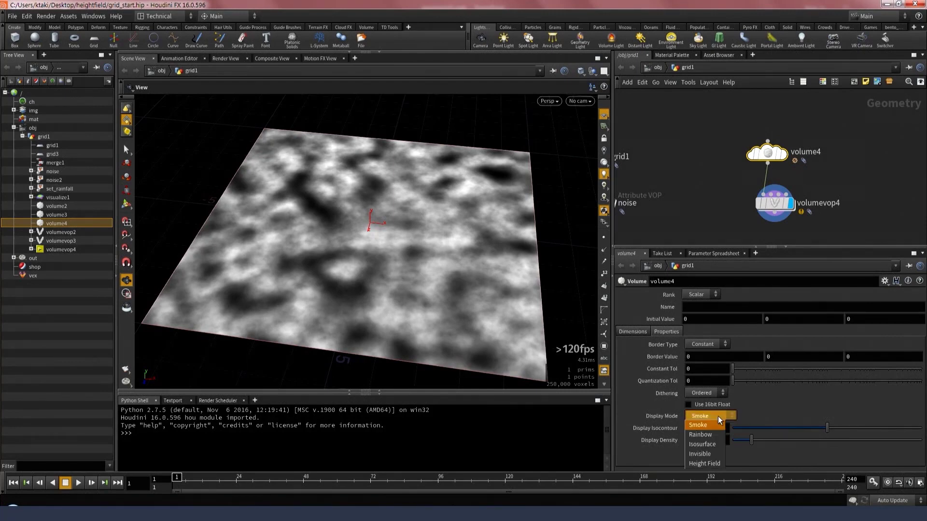
click(712, 463)
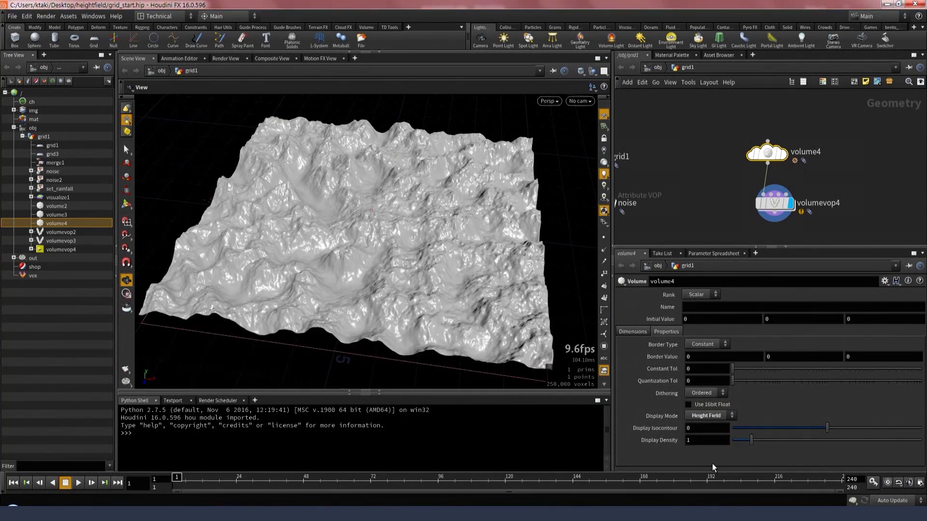
drag(496, 313, 458, 300)
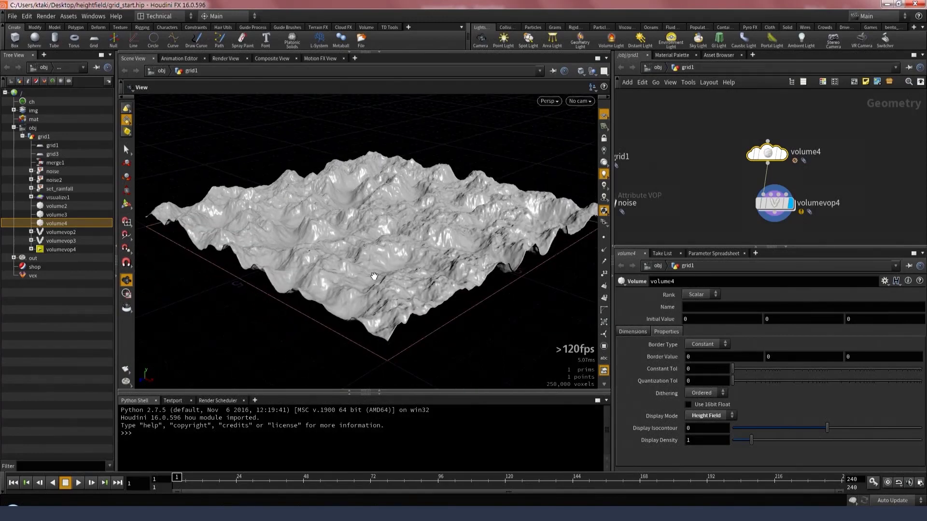
scroll(374, 275, up, 6)
drag(395, 220, 454, 269)
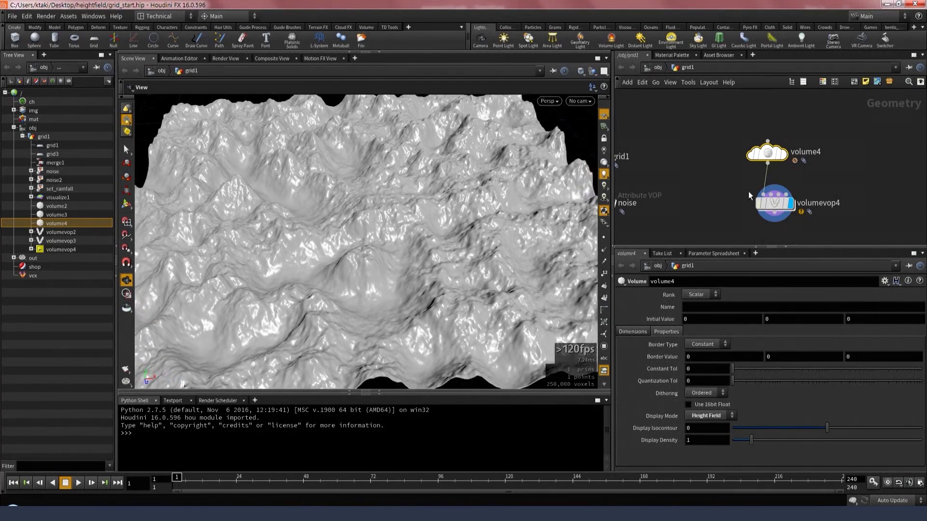
- Set the volume4 node's uniform sampling divisions to 2000
middle_drag(714, 221, 681, 160)
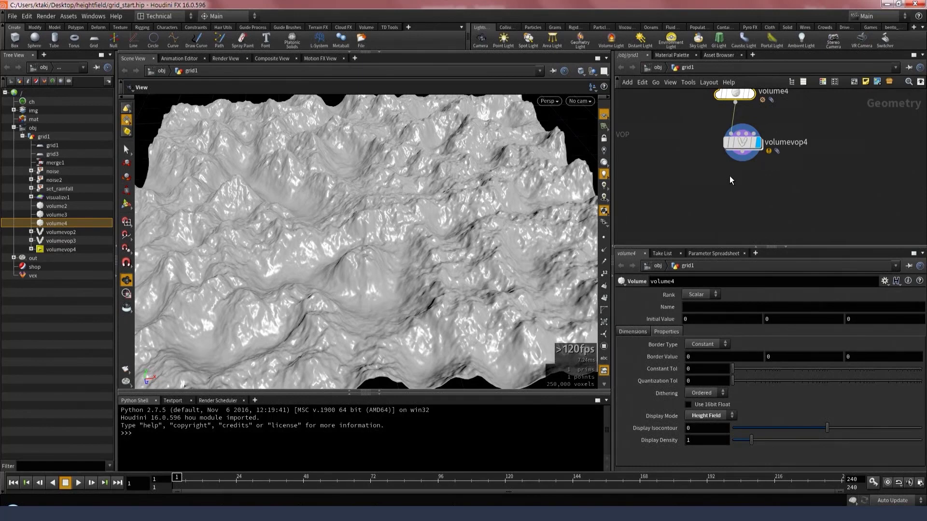
middle_drag(671, 132, 690, 161)
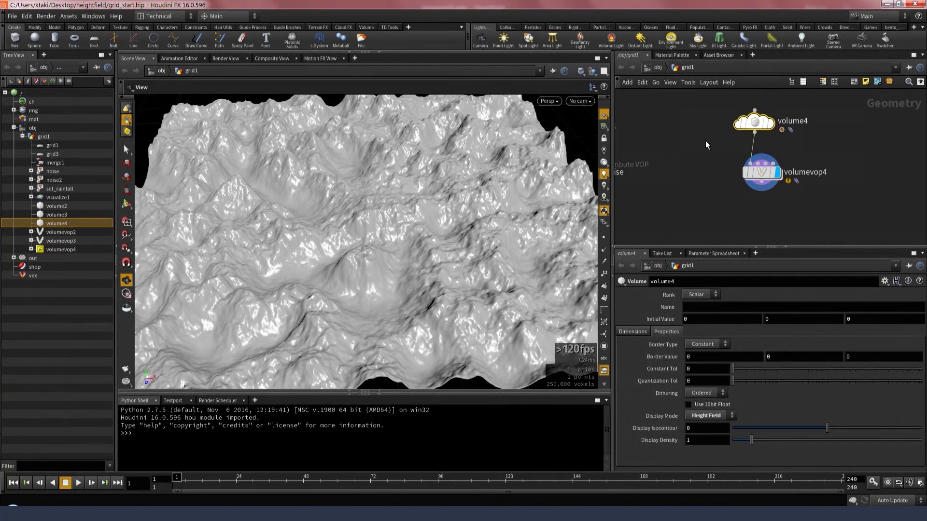
middle_drag(775, 97, 776, 145)
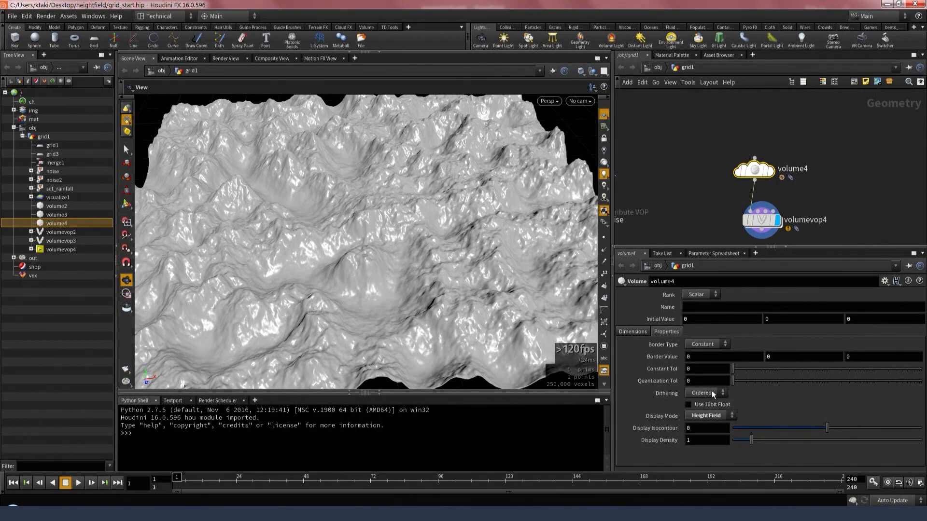
click(632, 330)
double_click(714, 446)
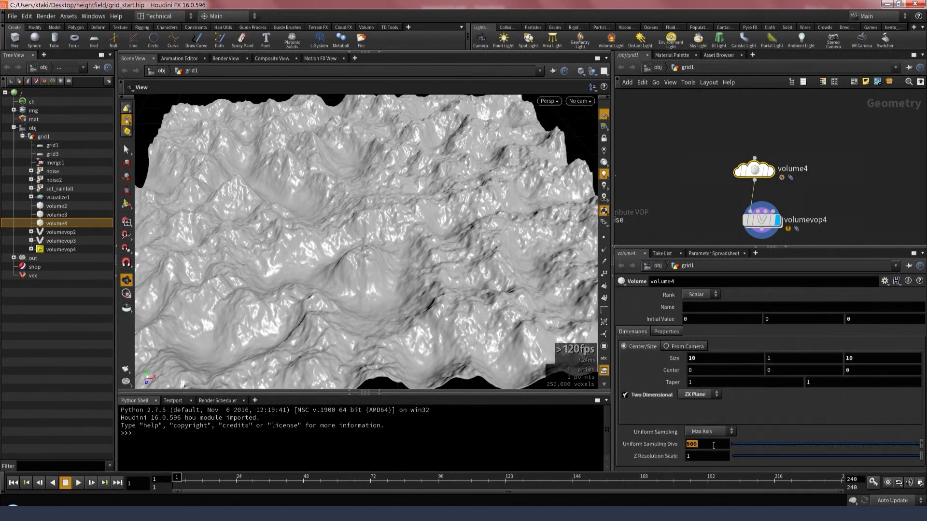
text(2000)
key(Return)
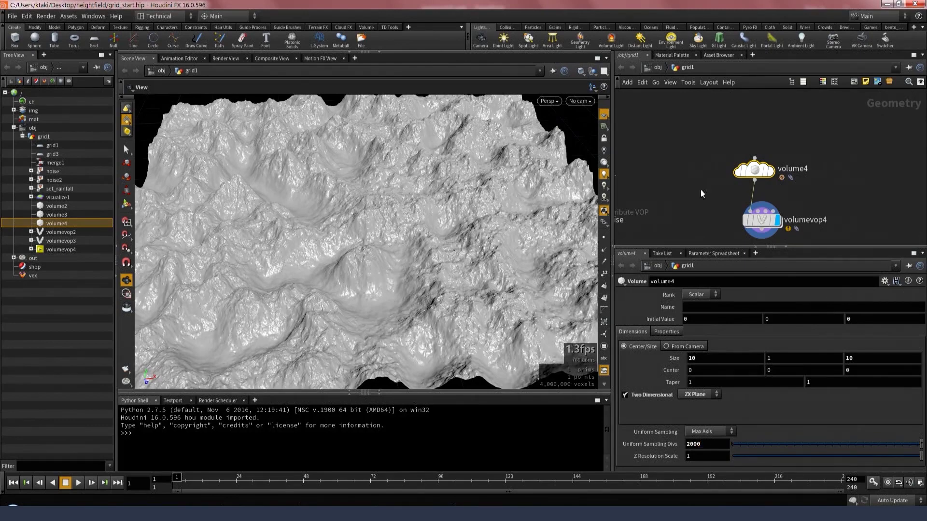
- Add a Volume Blur node after volumevop4, display it, and set its radius to 0.27
key(Tab)
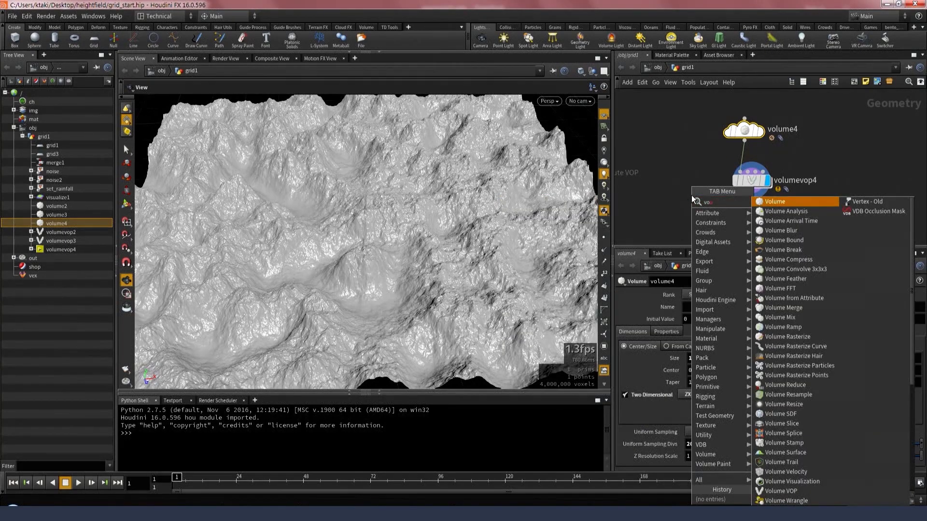
text(lu)
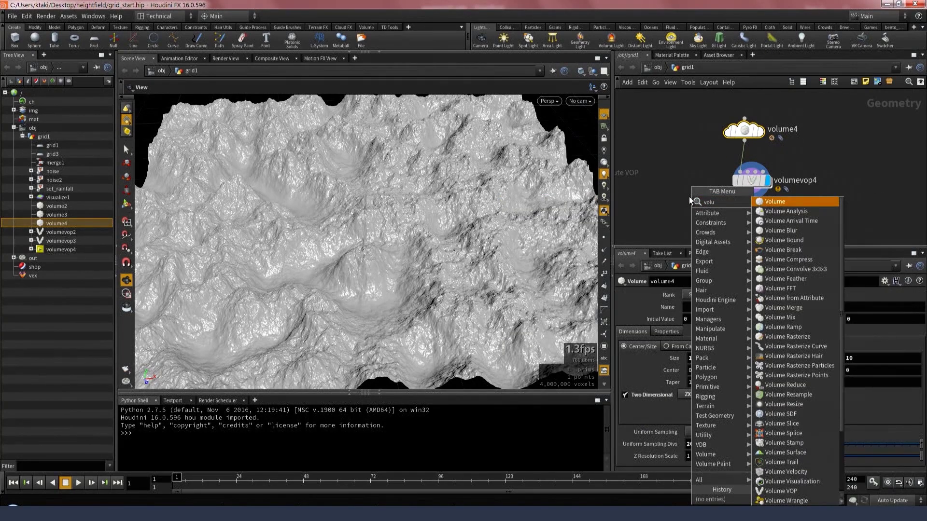
text(mebl)
key(Return)
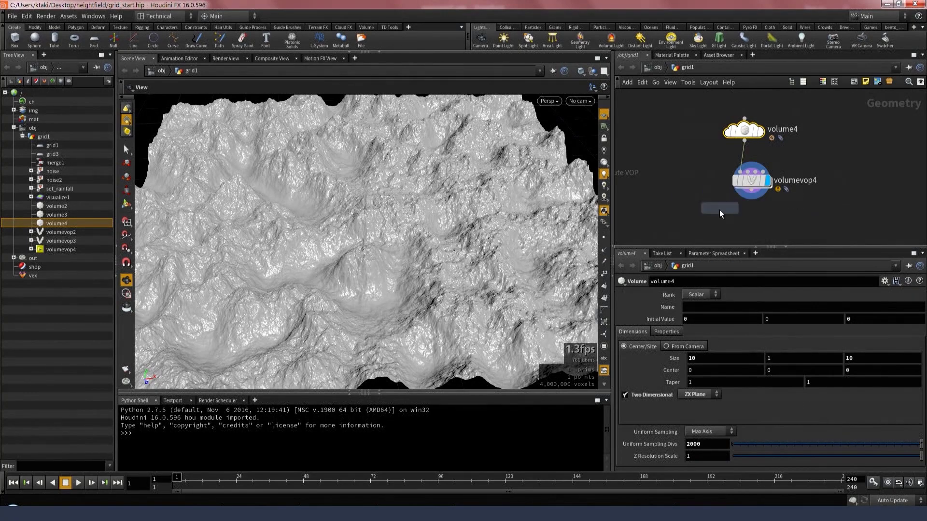
click(719, 227)
click(752, 193)
click(720, 219)
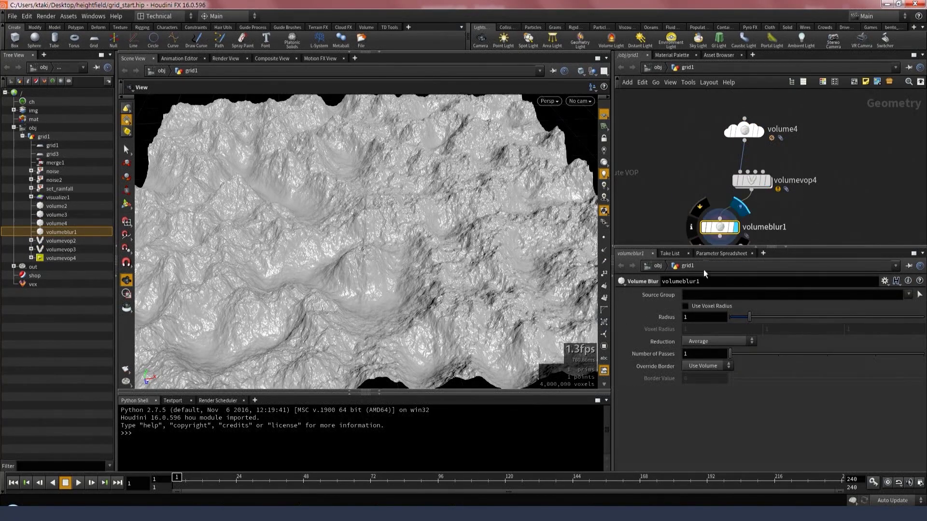
drag(741, 316, 735, 317)
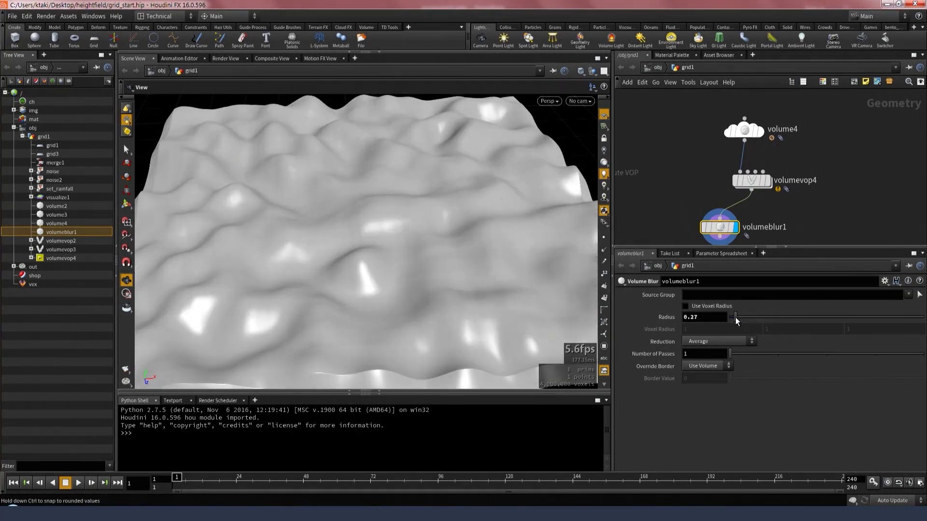
- Add a Volume Resample node beside volumeblur1, connect it to volumevop4's output, and display it
middle_drag(810, 193, 793, 190)
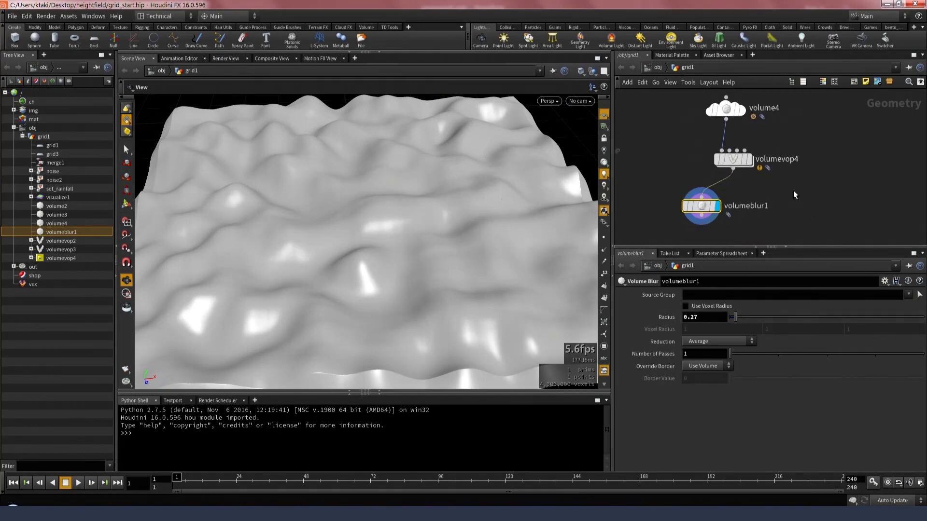
key(Tab)
text(volumeresa)
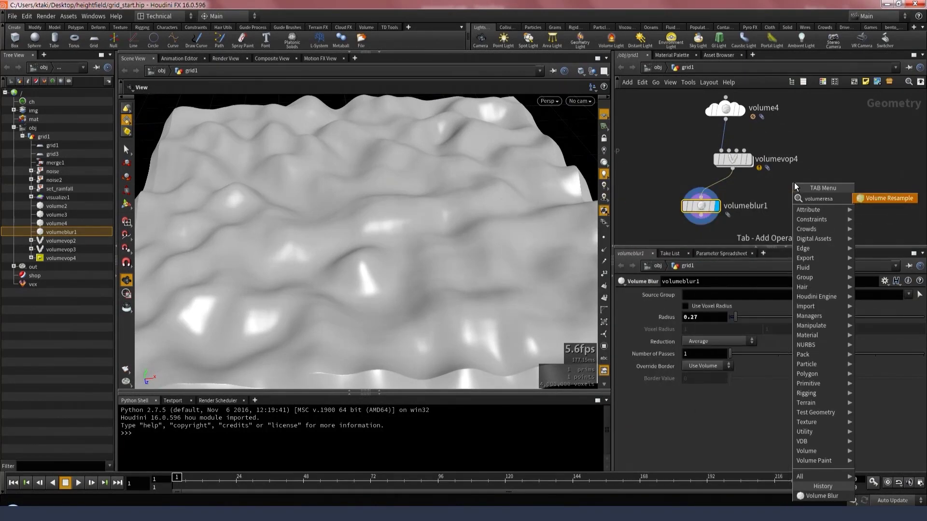
key(Return)
click(792, 206)
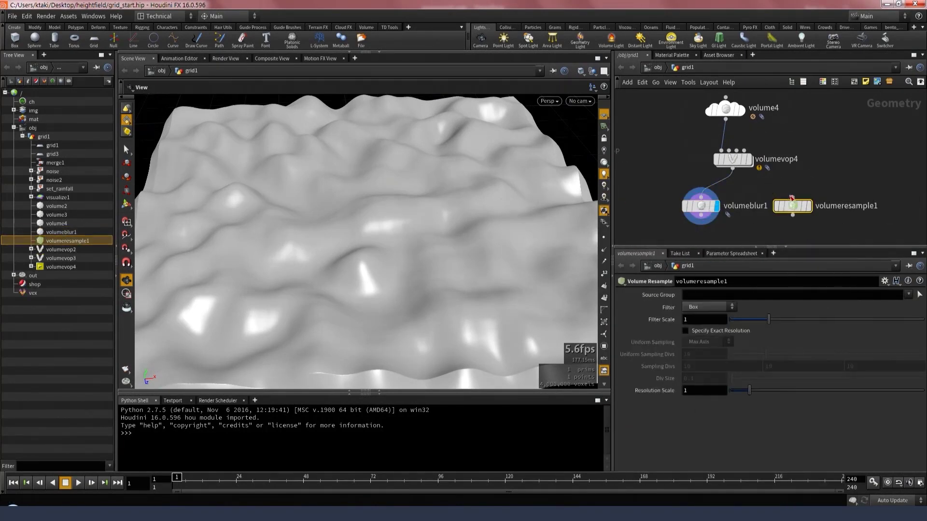
click(814, 188)
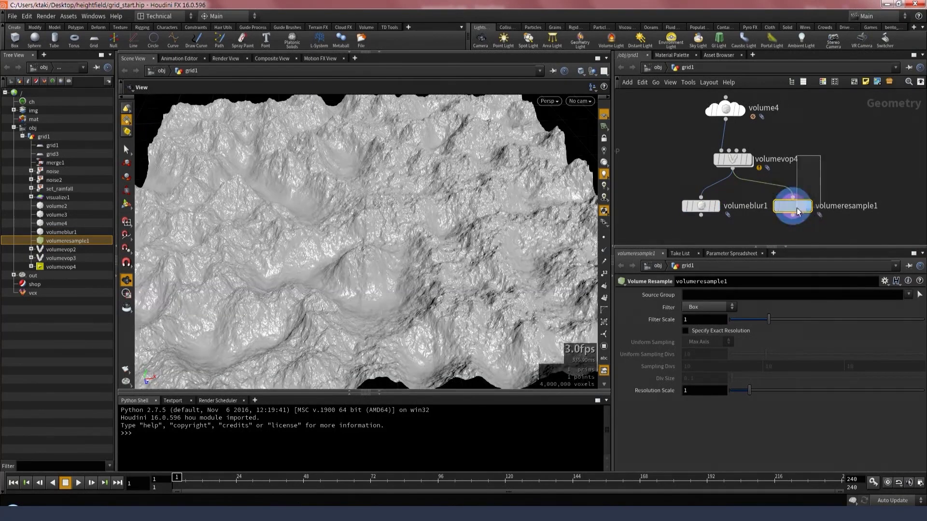
- Set the volume resample node's resolution scale to .35 and check its node info for resolution and memory
click(704, 389)
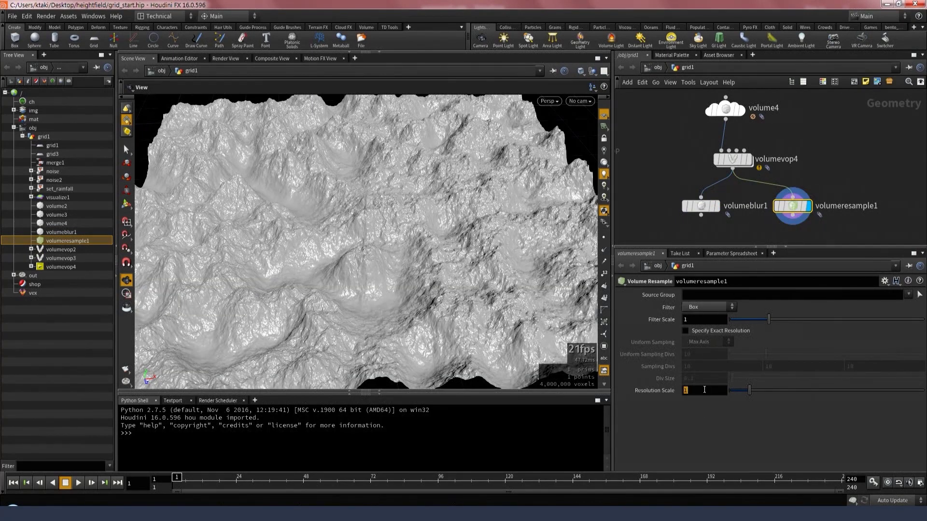
text(.35)
key(Return)
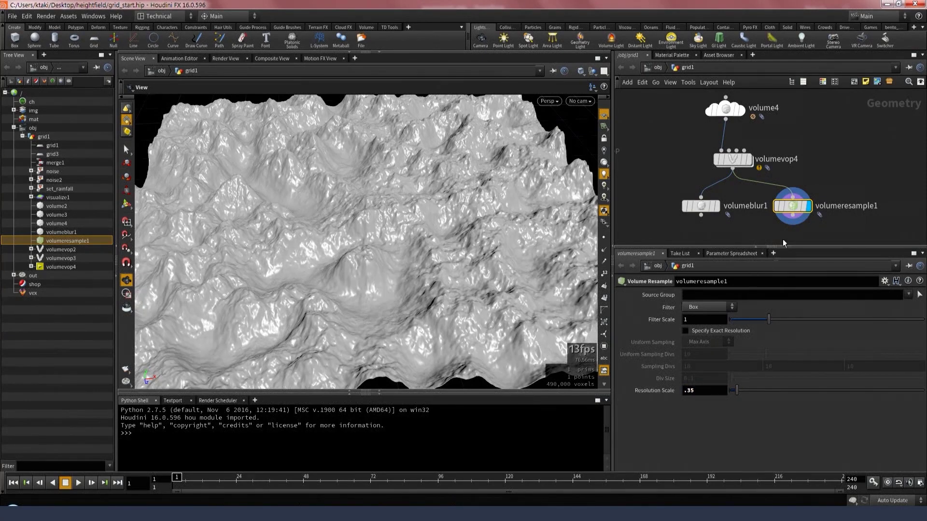
middle_click(791, 211)
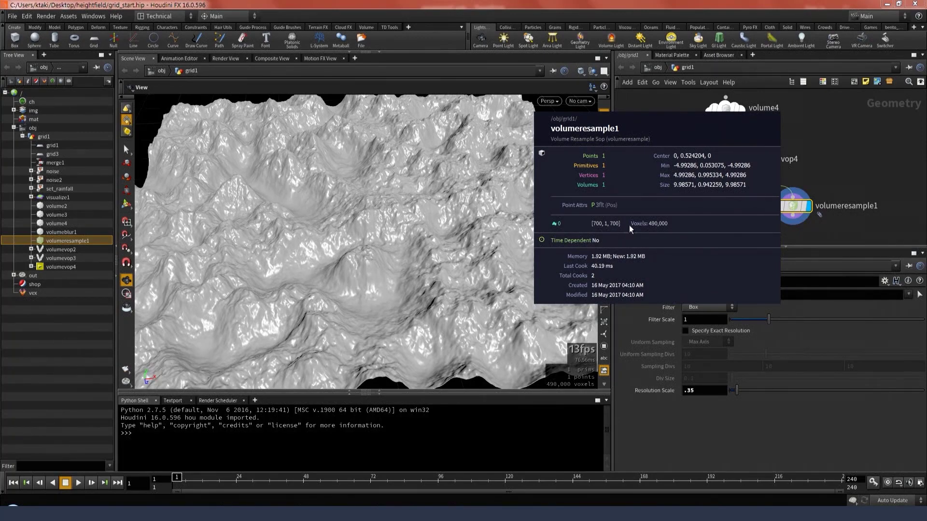
- Move volumeresample1 closer beneath volumevop4 and examine the node info of volume4 and volumevop4
drag(793, 206, 761, 224)
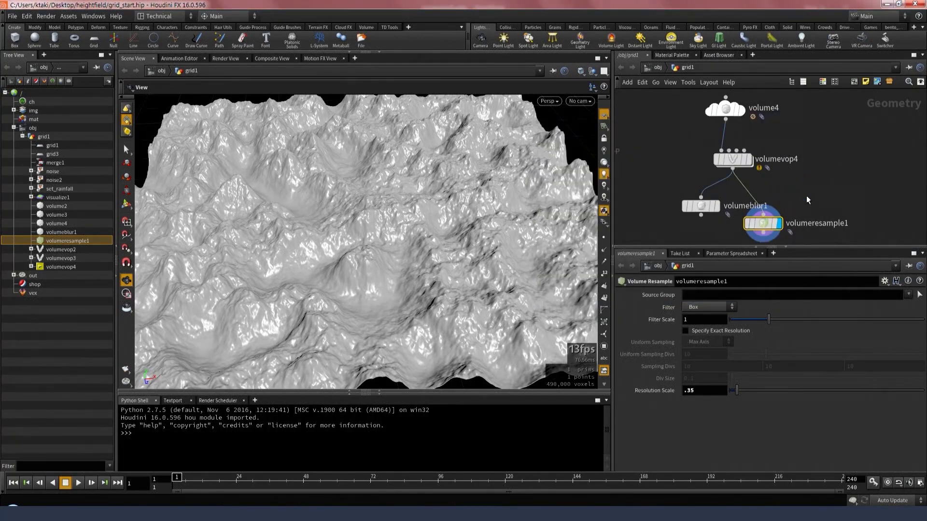
mouse_move(807, 196)
middle_down()
mouse_move(809, 168)
mouse_move(789, 177)
mouse_move(801, 183)
middle_up()
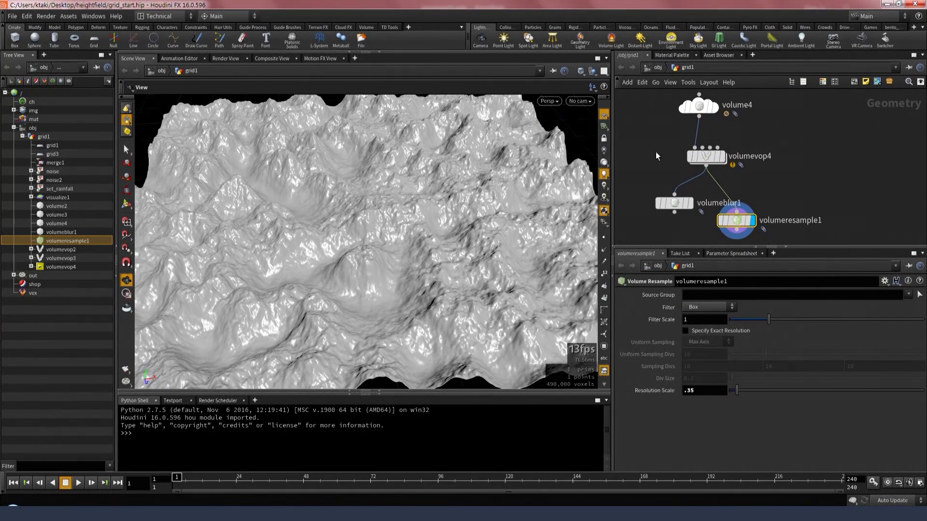
mouse_move(700, 161)
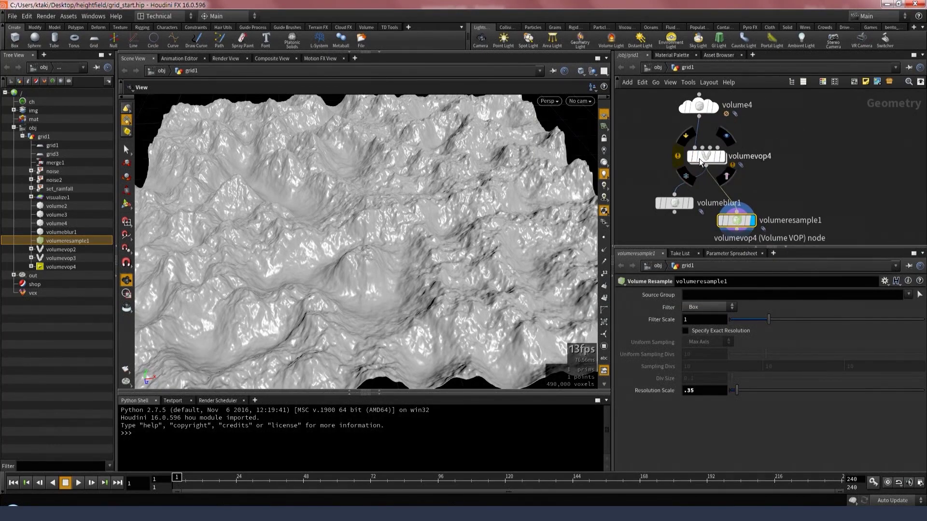
middle_click(699, 108)
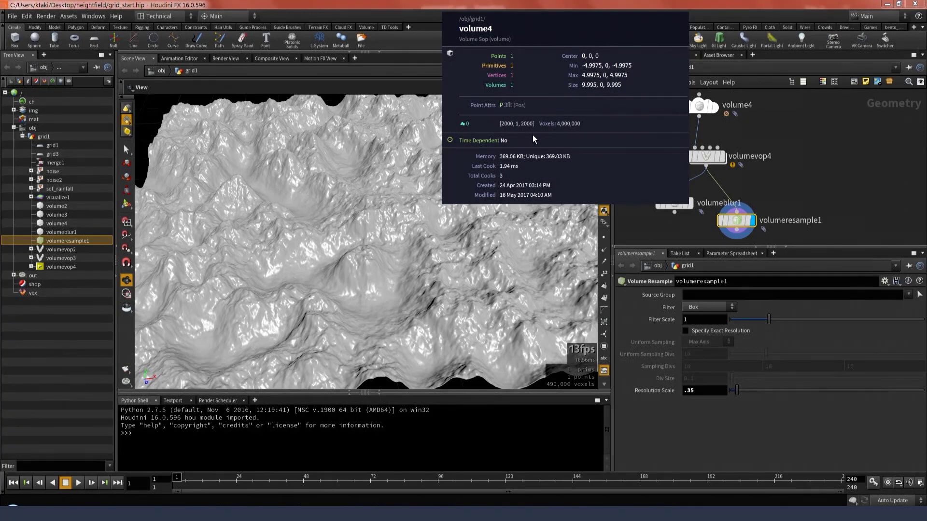
middle_click(707, 155)
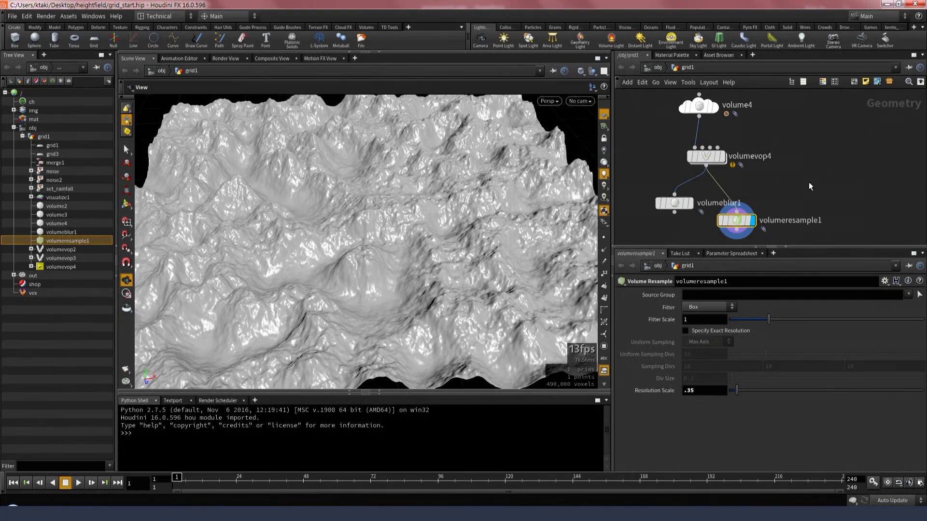
- Add a Volume Compress node, connect it to volumevop4's output, and display it
mouse_move(809, 182)
middle_down()
mouse_move(801, 164)
mouse_move(806, 178)
middle_up()
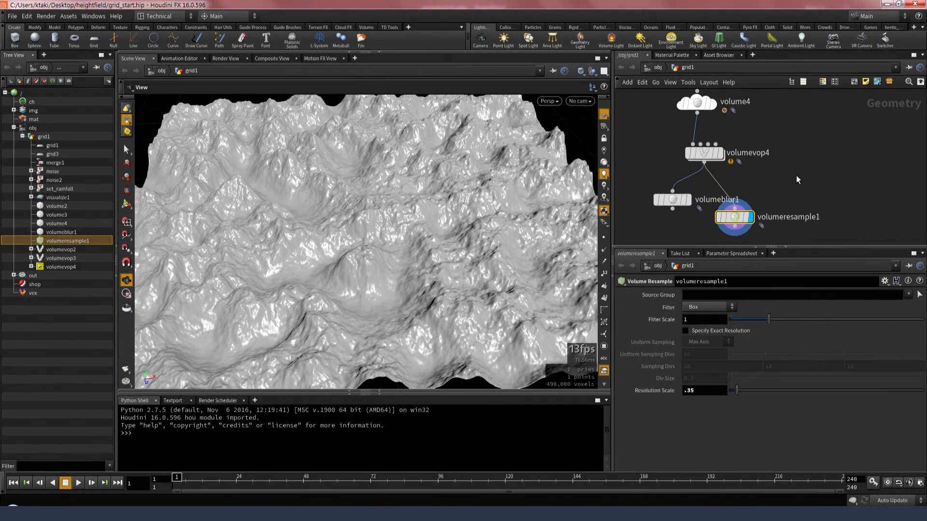
middle_drag(754, 180, 736, 179)
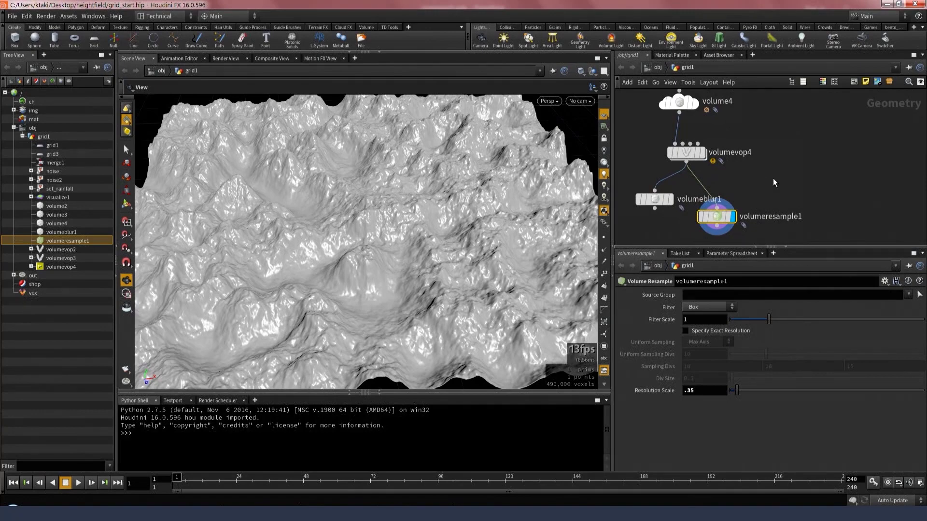
key(Tab)
text(volume)
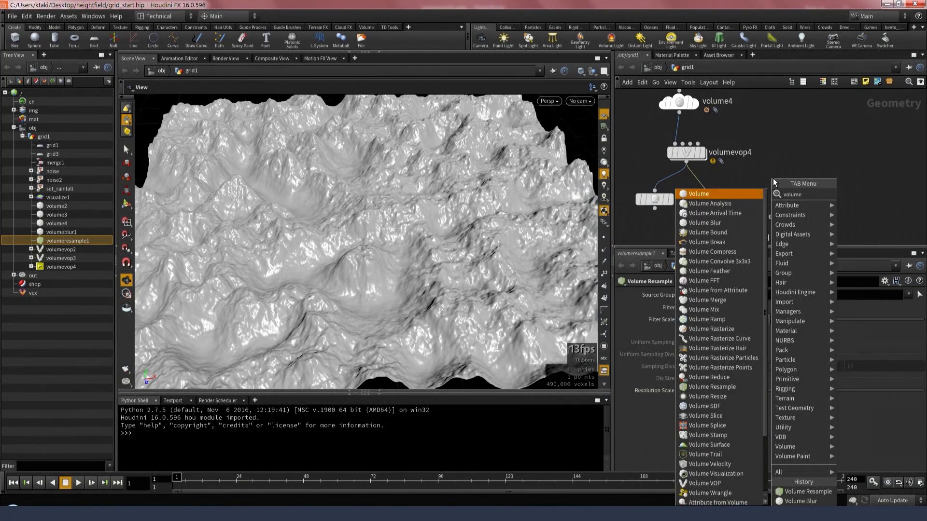
text(cp)
key(BackSpace)
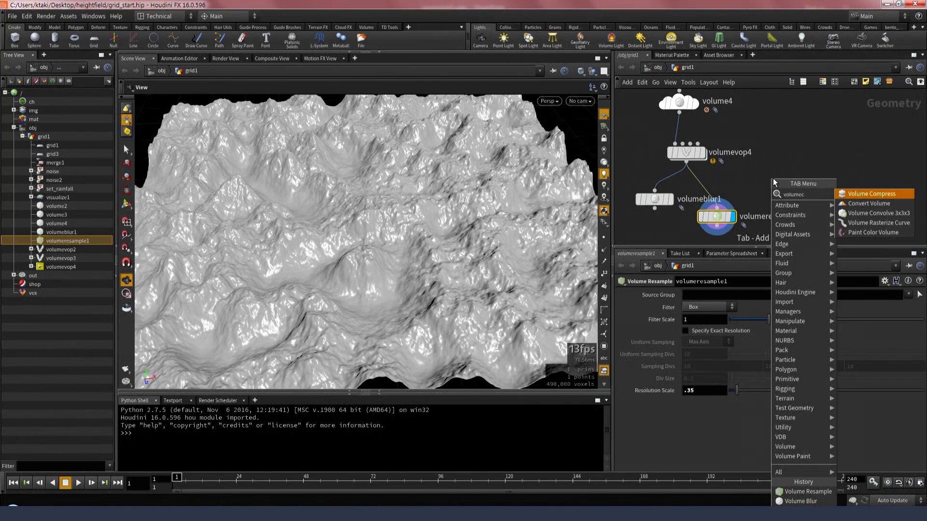
text(omp)
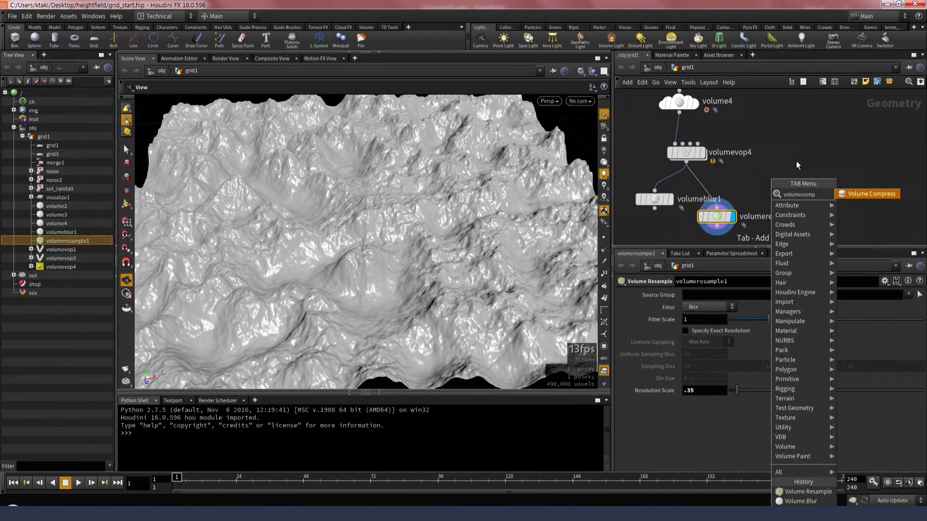
key(Return)
click(795, 181)
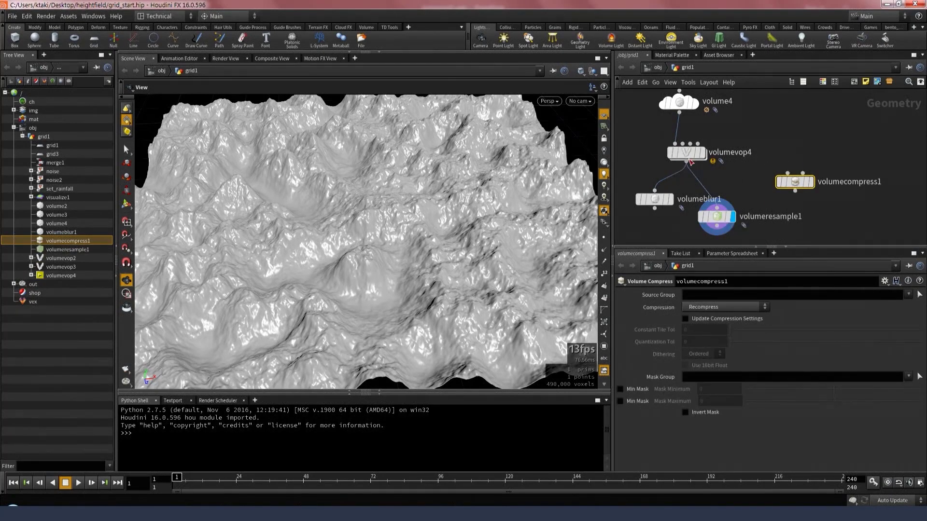
drag(687, 161, 794, 173)
click(811, 181)
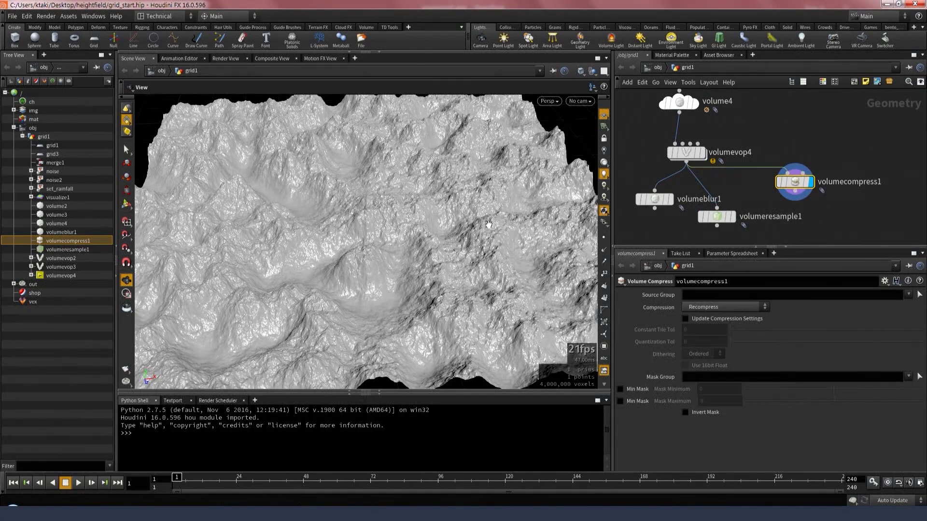
- Enable Update Compression Settings and Use 16bit Float on volumecompress1, and check its memory usage in the node info
drag(488, 224, 399, 289)
right_drag(399, 288, 415, 318)
drag(415, 318, 434, 251)
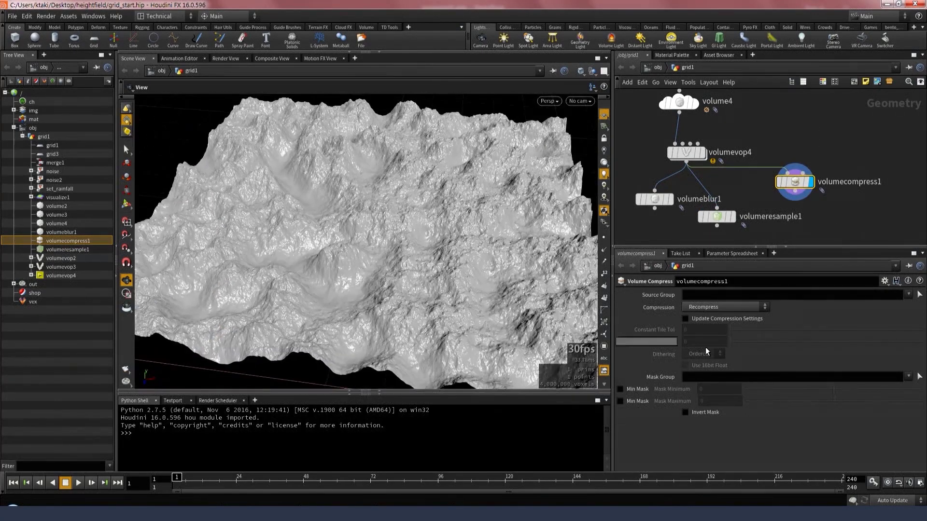
click(739, 319)
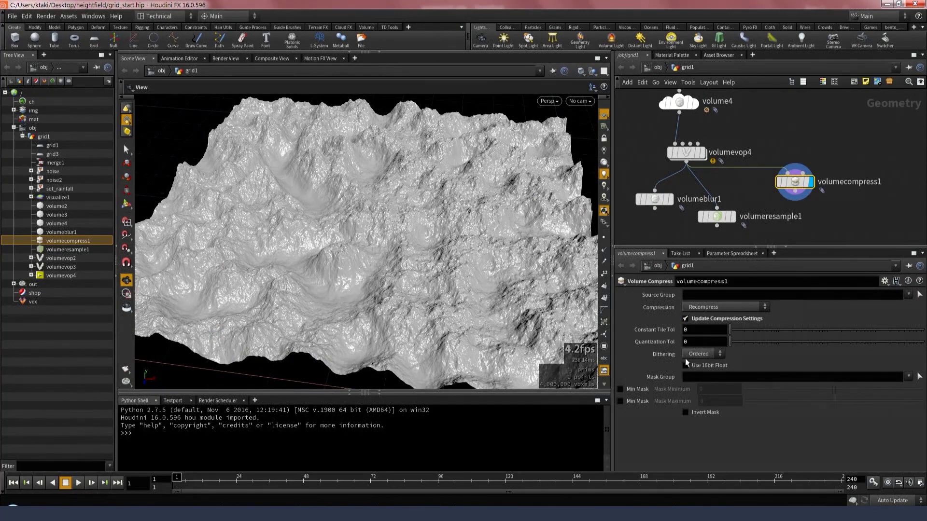
click(698, 366)
middle_click(795, 182)
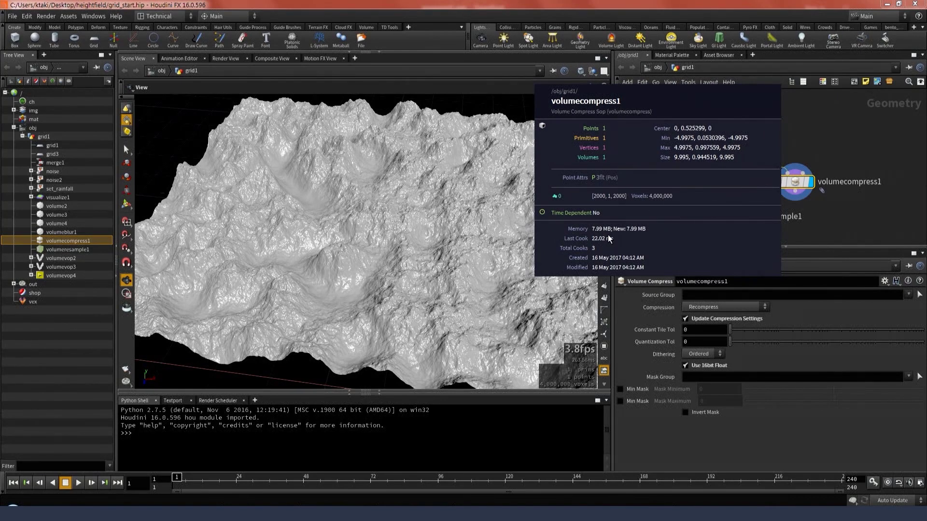
- Turn off Use 16bit Float on volumecompress1 and set its quantization tolerance to 0.002
click(707, 366)
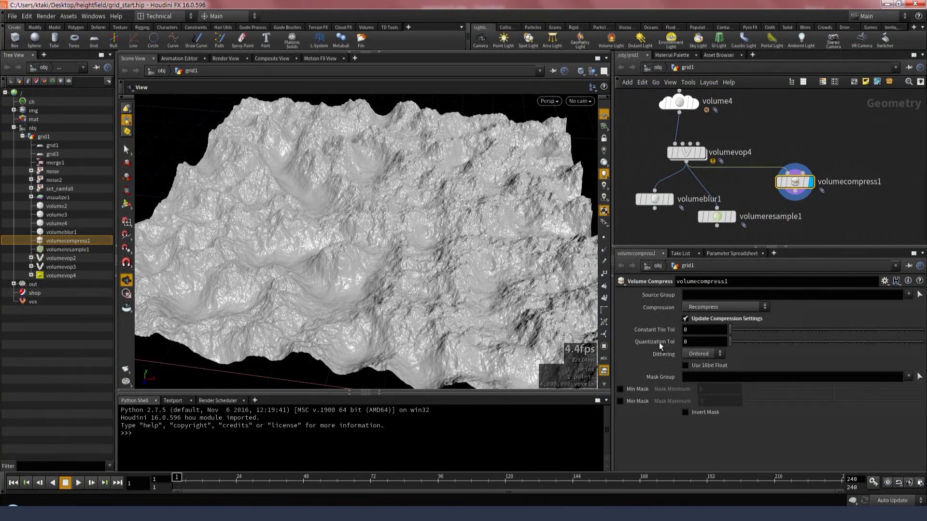
click(691, 343)
text(.002)
key(Return)
- Examine the compressed terrain surface up close and check volumecompress1's memory usage in the node info
scroll(335, 296, up, 6)
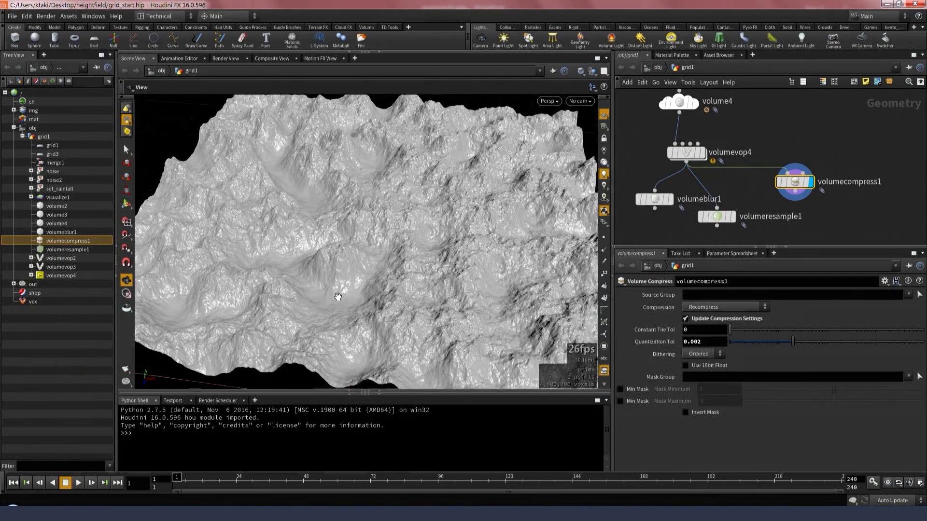
middle_drag(358, 295, 418, 220)
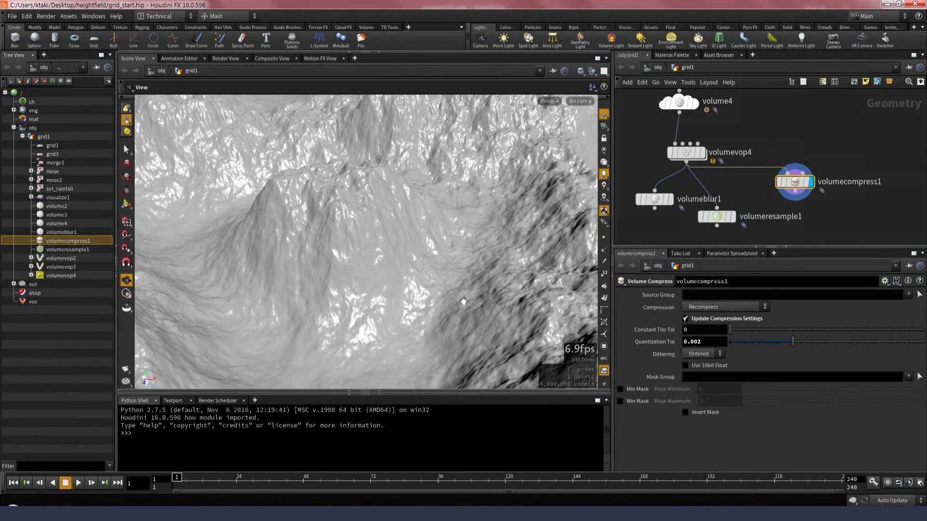
middle_click(797, 186)
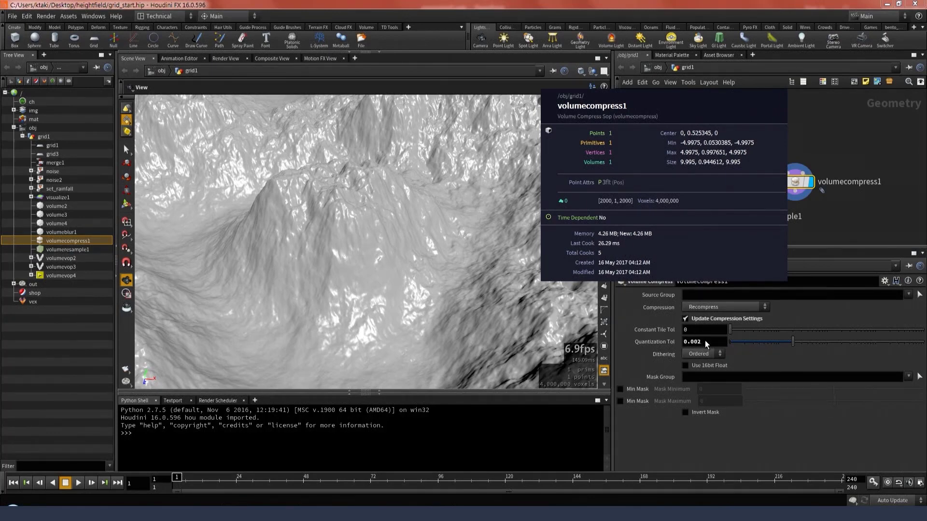
click(607, 233)
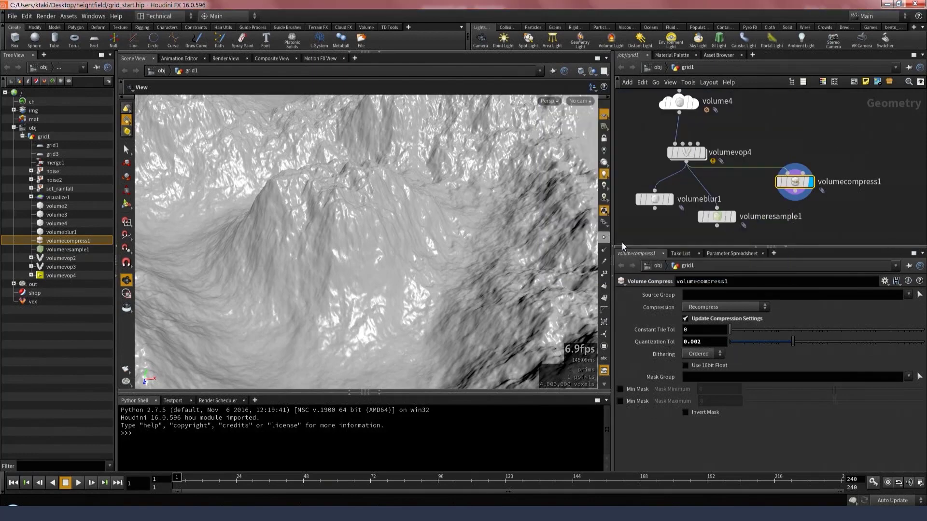
- Raise volumecompress1's quantization tolerance to about 0.029, set dithering to None, and inspect the terrain for artifacts
drag(797, 339, 850, 340)
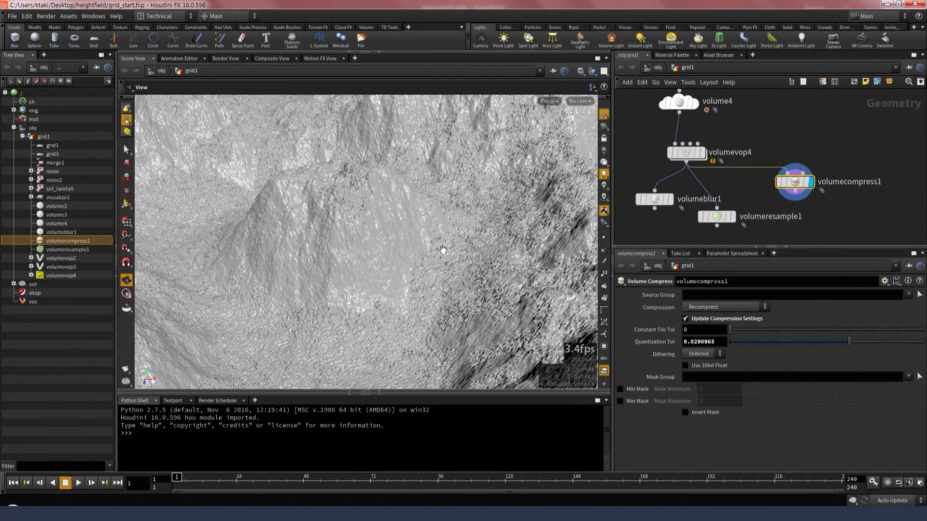
drag(421, 287, 444, 292)
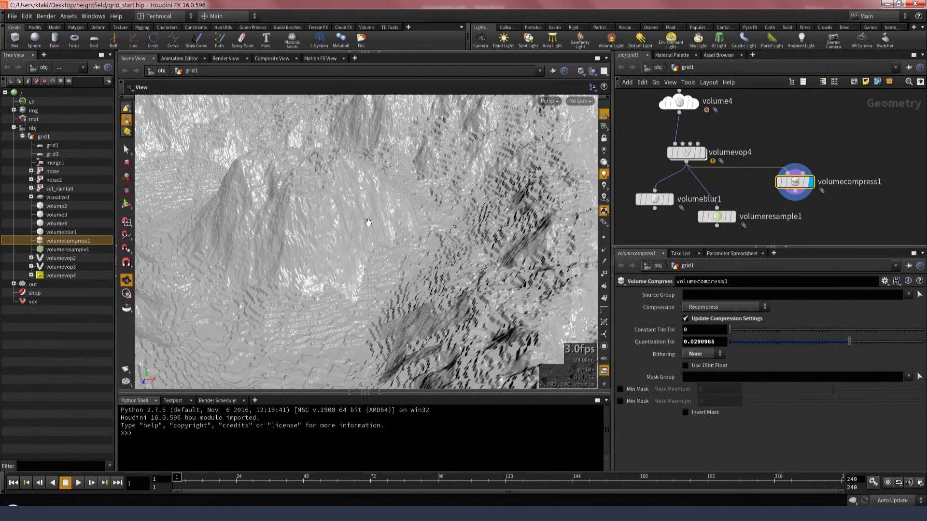
drag(368, 222, 442, 259)
scroll(449, 257, up, 8)
scroll(444, 255, down, 12)
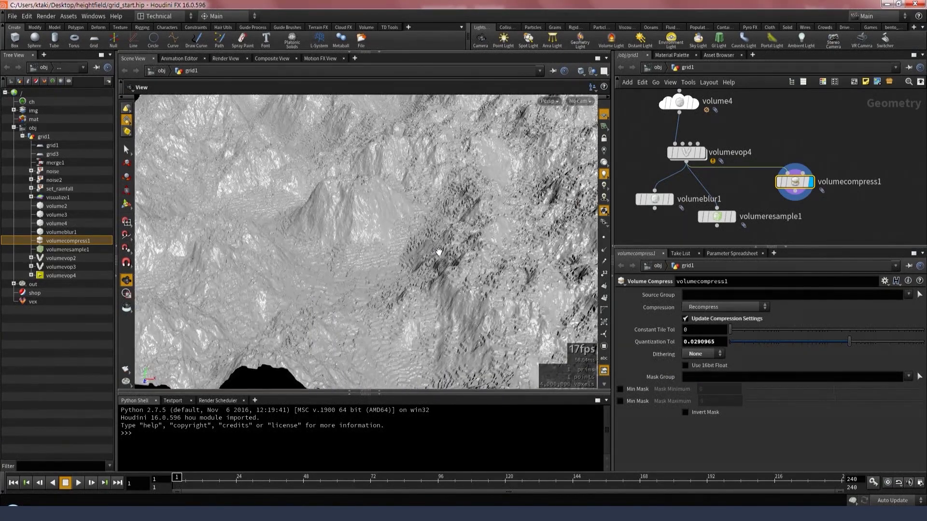
- Display the noise2 terrain of the polygon grid3 branch in the viewport and inspect its surface and node info
drag(423, 256, 396, 263)
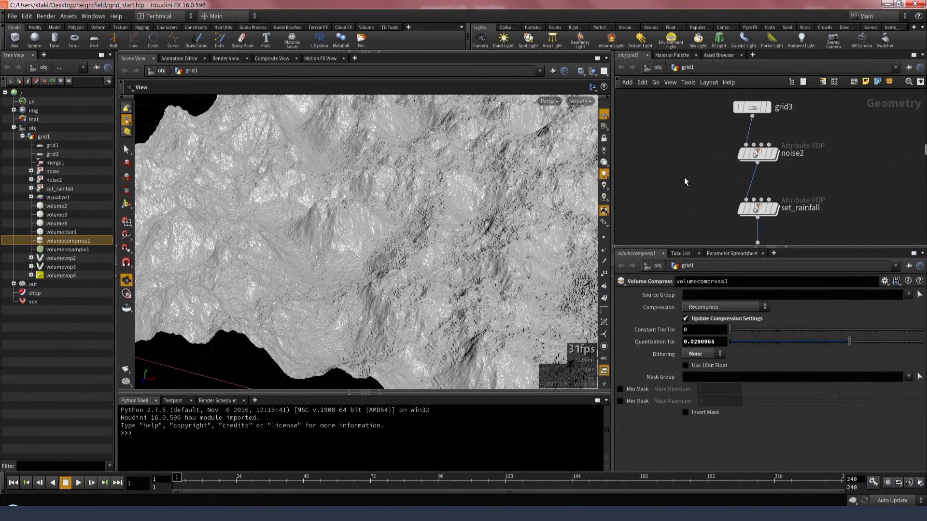
middle_drag(696, 160, 666, 195)
right_drag(360, 235, 390, 218)
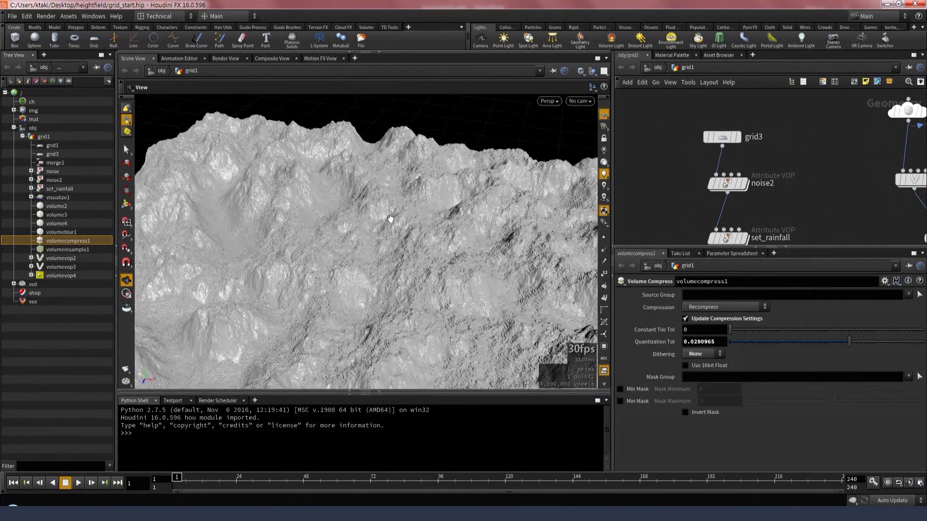
drag(390, 218, 390, 337)
right_drag(390, 337, 408, 236)
middle_drag(408, 235, 414, 219)
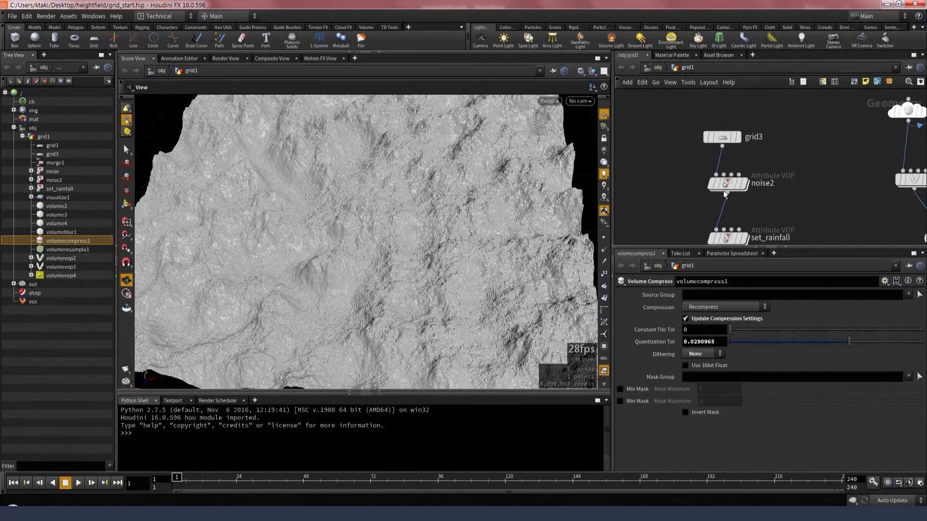
mouse_move(746, 122)
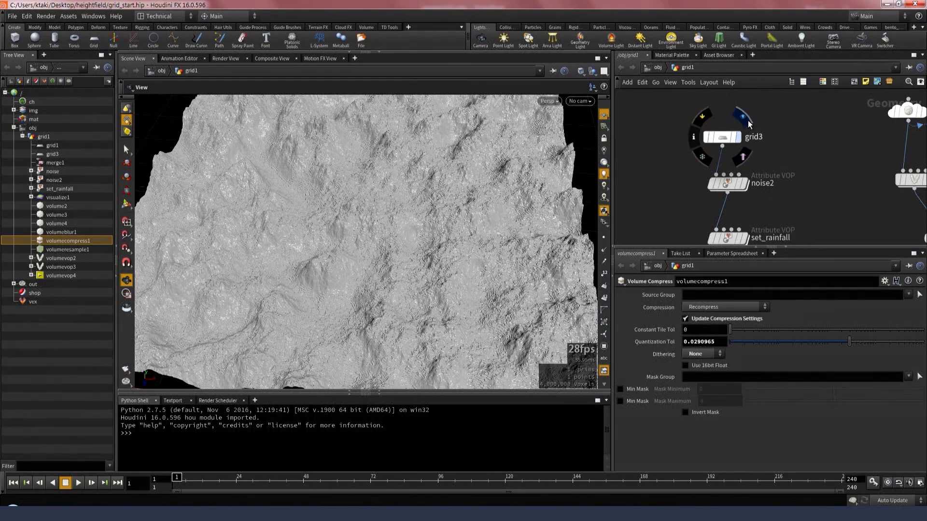
mouse_move(748, 167)
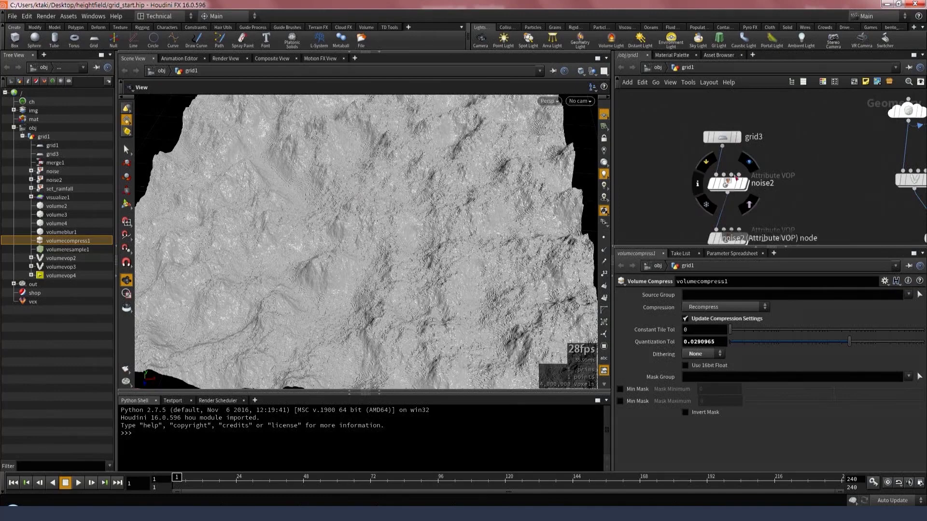
click(748, 163)
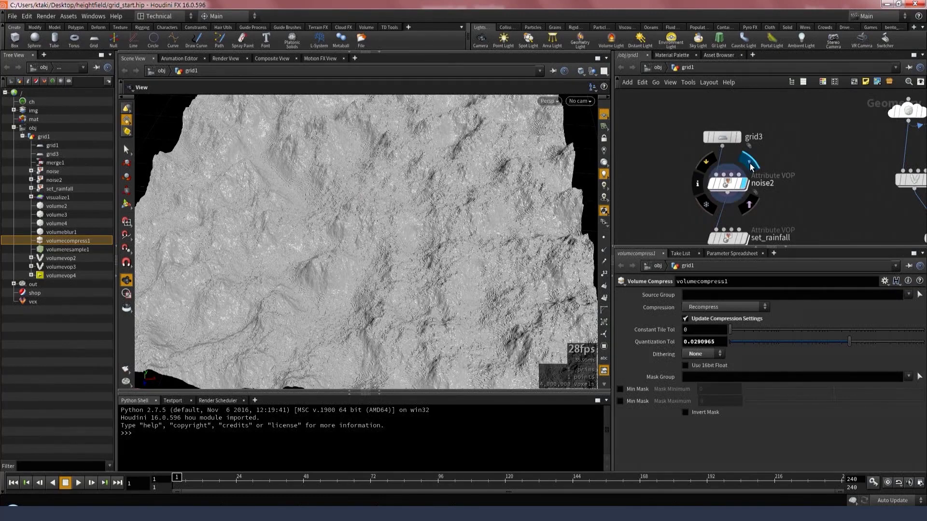
drag(455, 269, 454, 238)
middle_drag(675, 223, 653, 194)
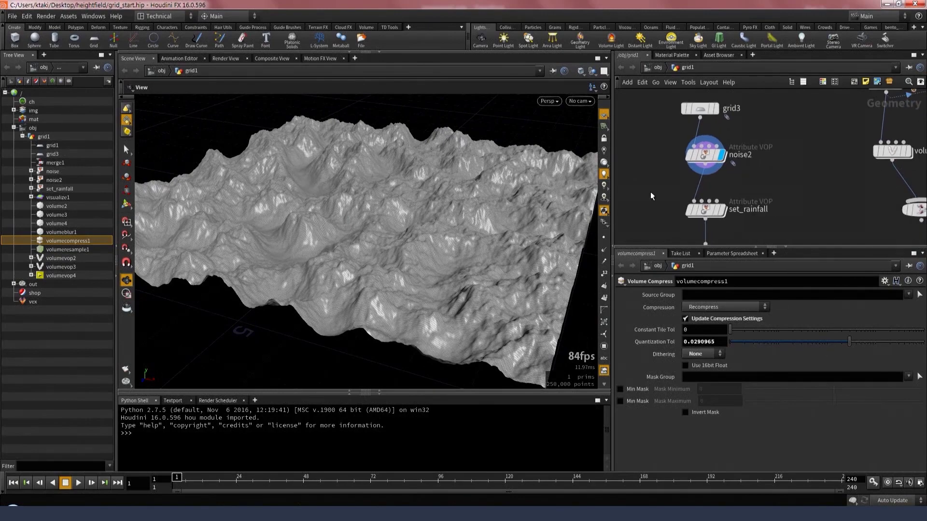
mouse_move(702, 160)
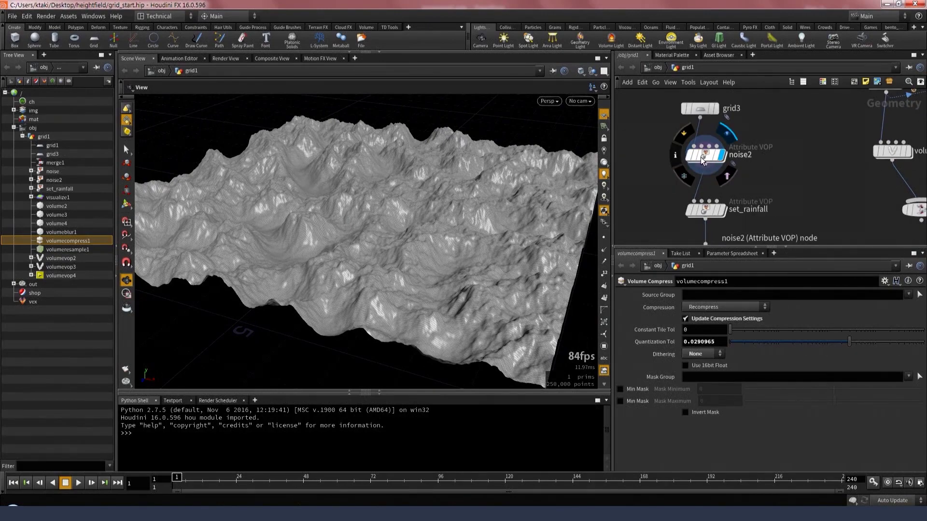
middle_click(702, 160)
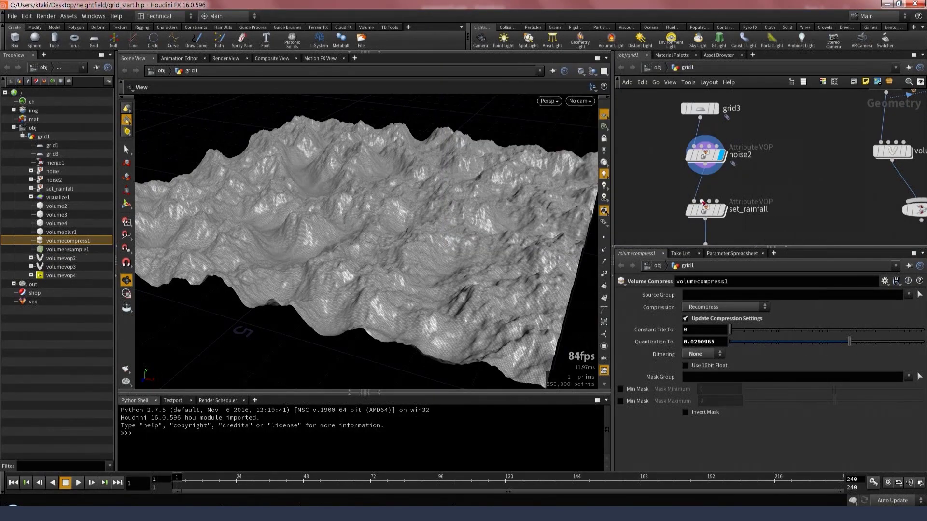
- Display set_rainfall, inspect the Bind node's rainfall export inside its VOP network, and return to the grid1 level
mouse_move(705, 211)
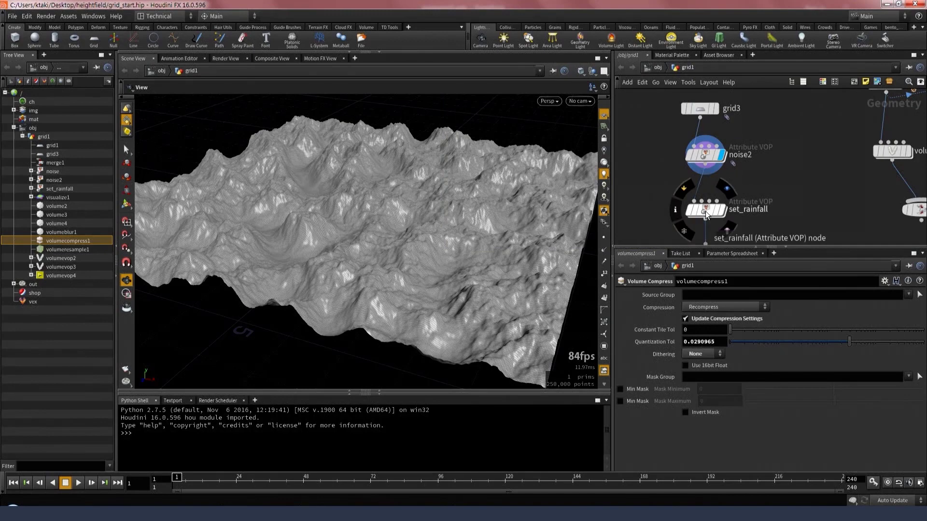
click(726, 192)
drag(645, 190, 734, 221)
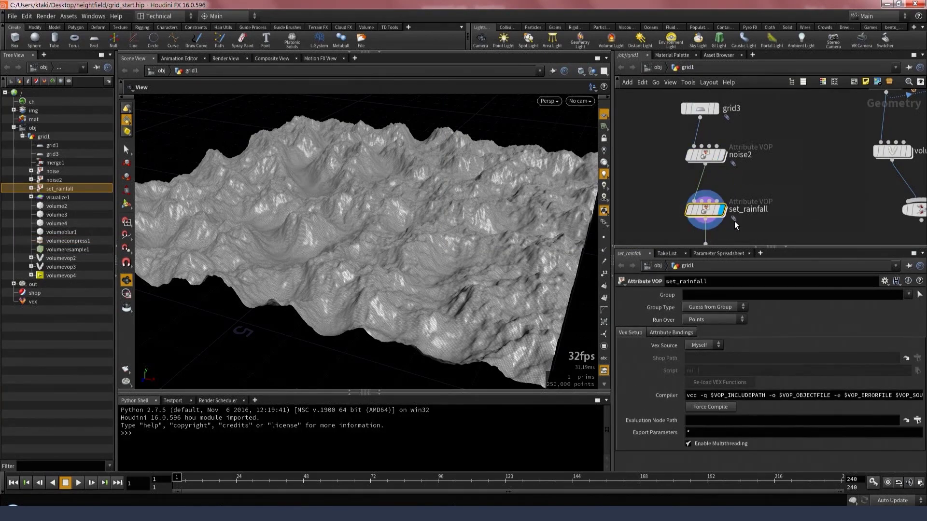
key(Return)
right_drag(758, 179, 902, 153)
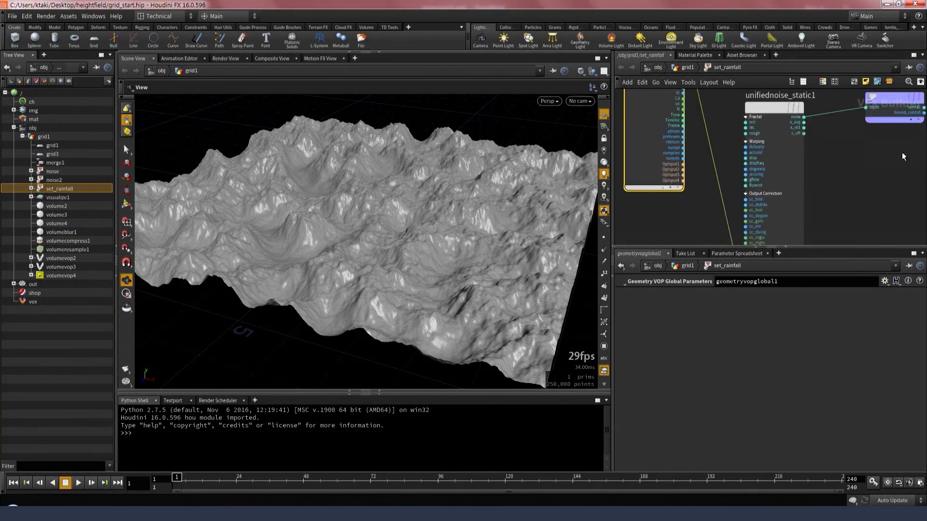
middle_drag(903, 156, 762, 229)
click(758, 180)
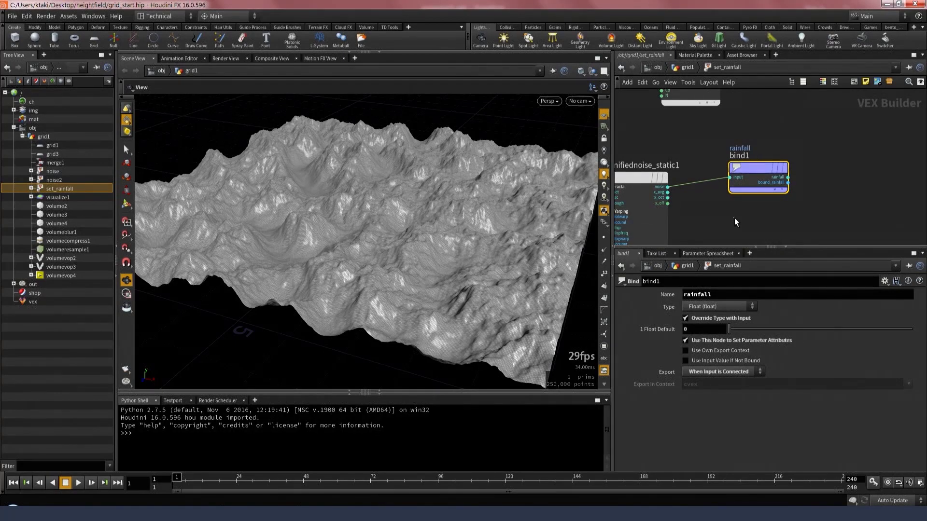
key(u)
- Display visualize1 and review its color visualizer's settings for the rainfall attribute
click(764, 157)
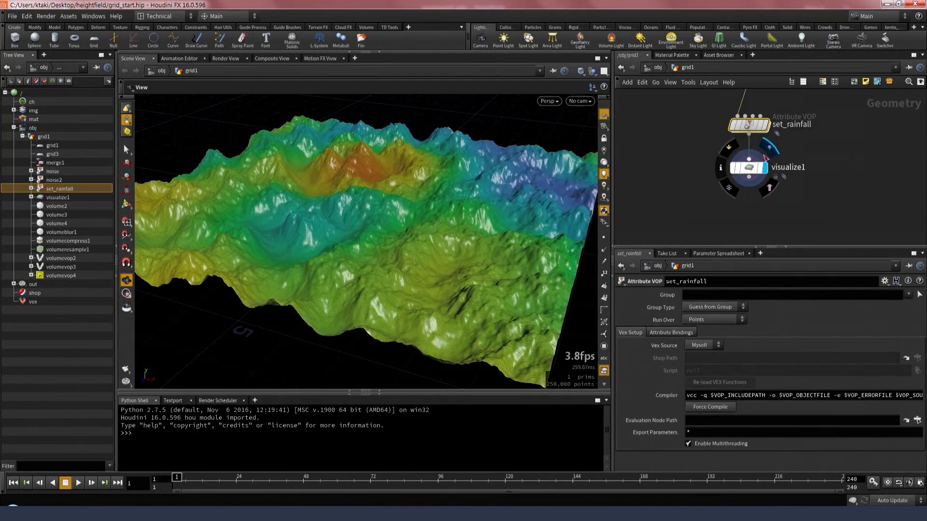
click(751, 162)
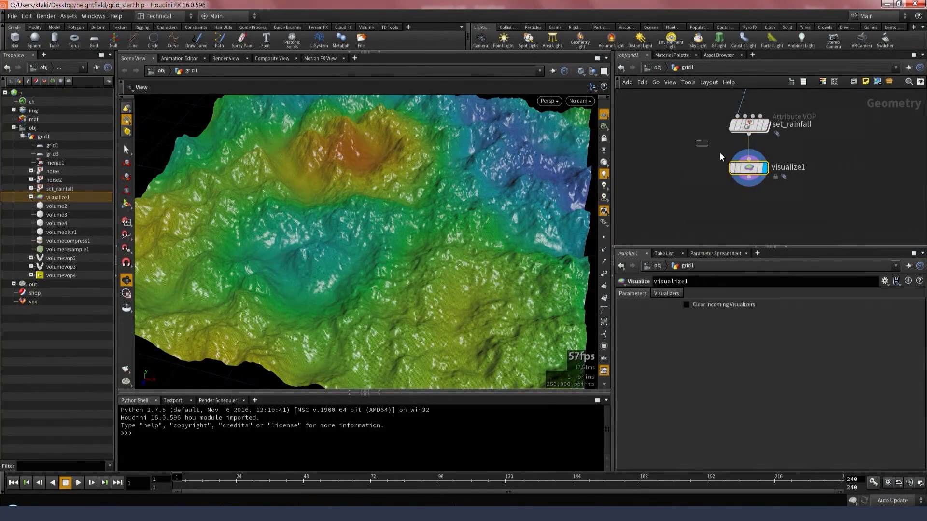
click(654, 294)
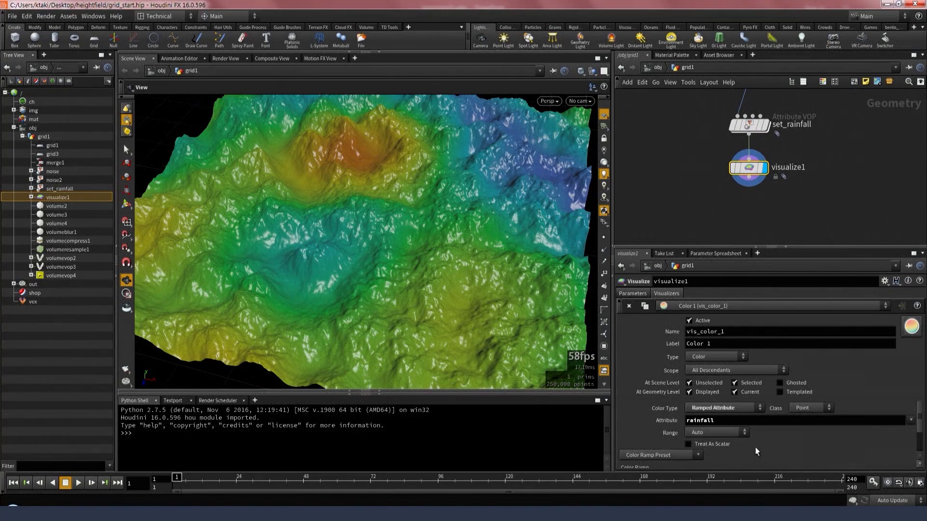
double_click(748, 422)
- Display volume2 and check its Name parameter, and check the Name parameter of volume3 as well
middle_drag(840, 180, 683, 309)
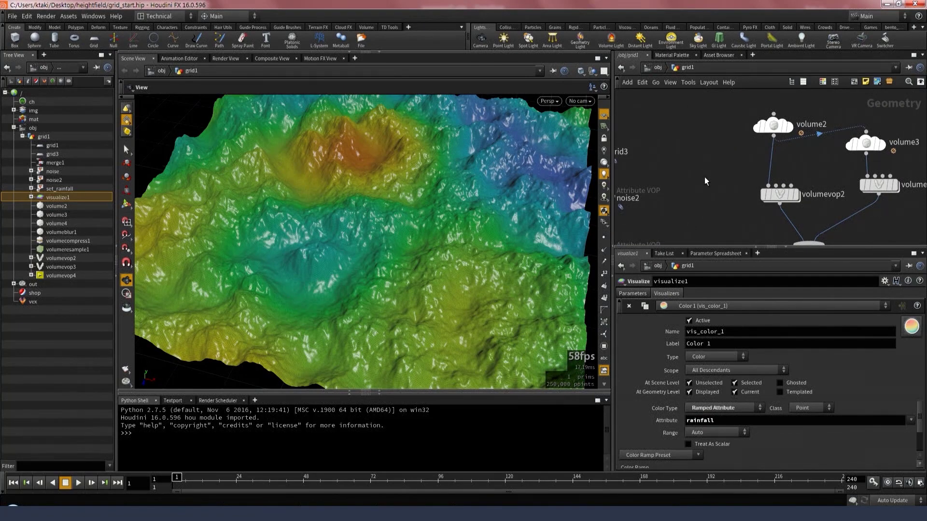
middle_drag(708, 174, 690, 178)
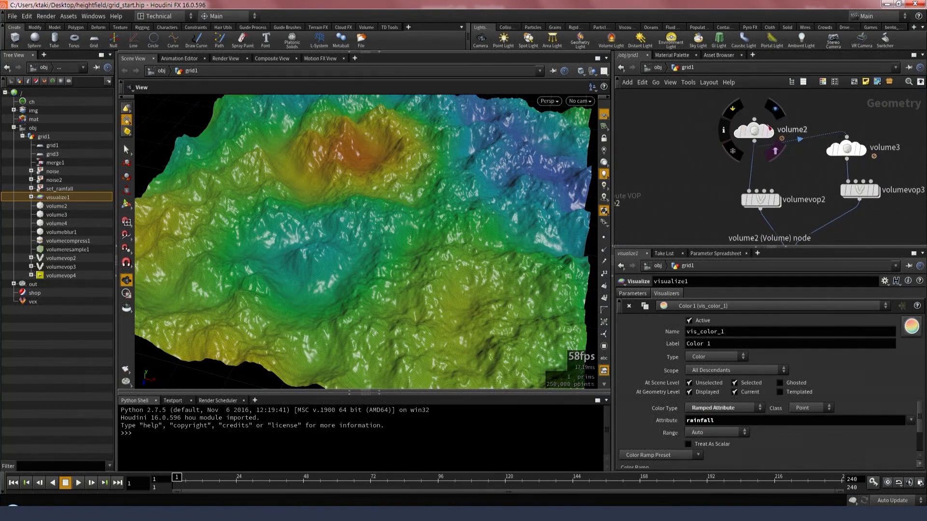
click(774, 110)
click(753, 132)
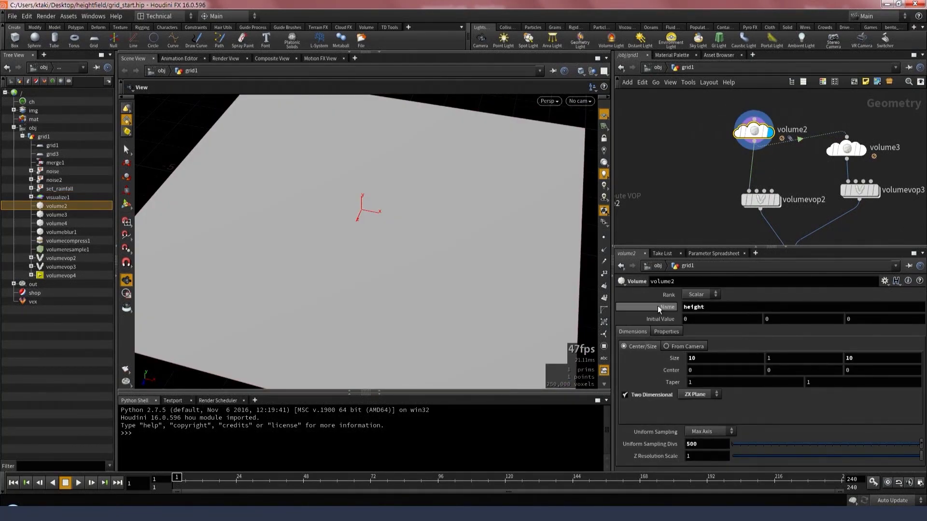
mouse_move(652, 307)
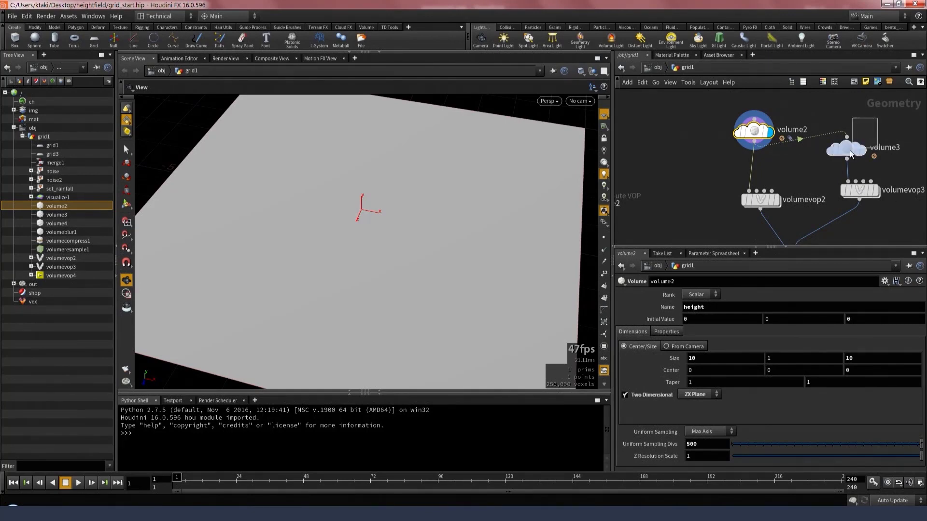
drag(845, 153, 839, 172)
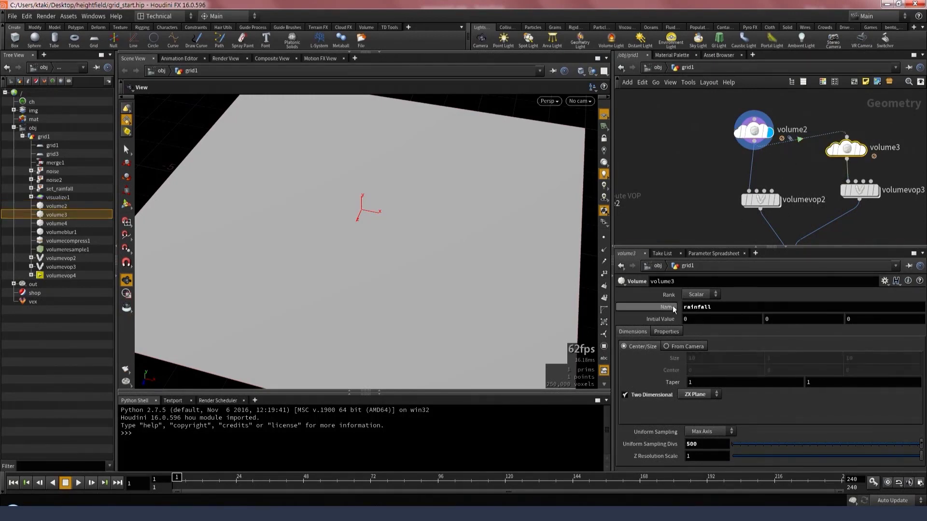
drag(739, 307, 647, 313)
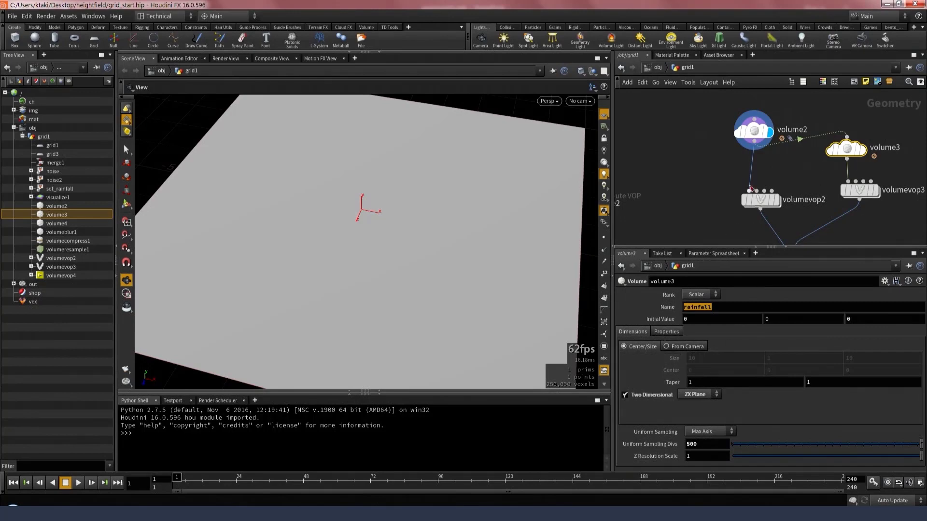
- Display volumevop2 and view the height volume's terrain from a lower angle
mouse_move(746, 198)
middle_drag(715, 177, 708, 134)
mouse_move(762, 162)
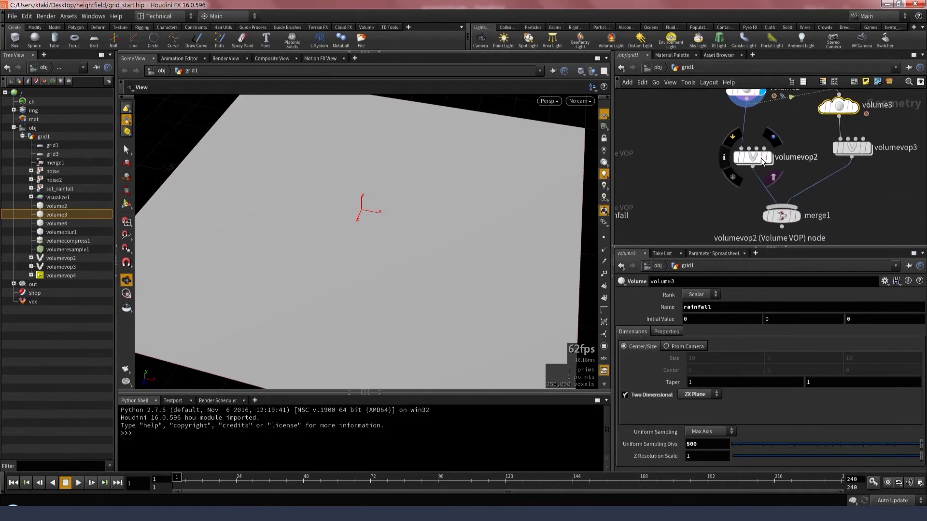
click(773, 137)
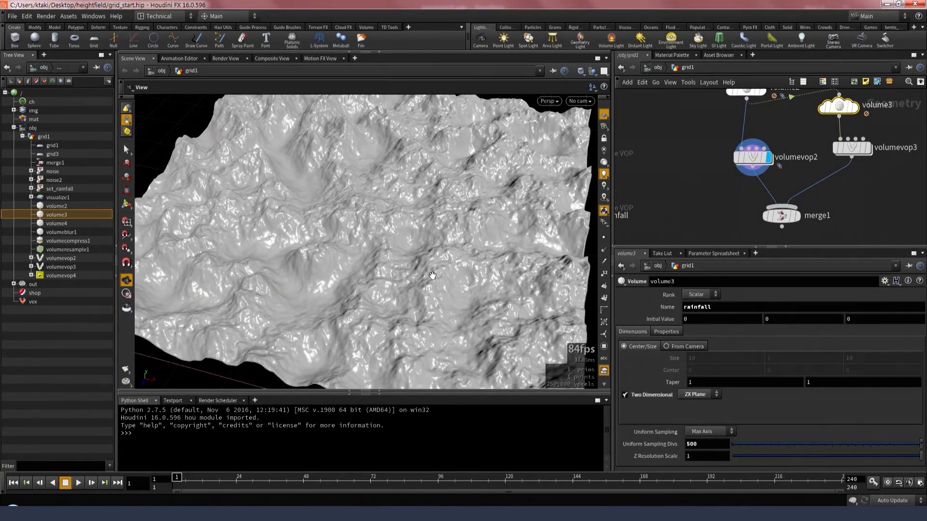
mouse_move(432, 276)
mouse_down()
mouse_move(416, 226)
mouse_move(435, 285)
mouse_move(437, 225)
mouse_move(460, 280)
mouse_move(437, 227)
mouse_move(439, 261)
mouse_up()
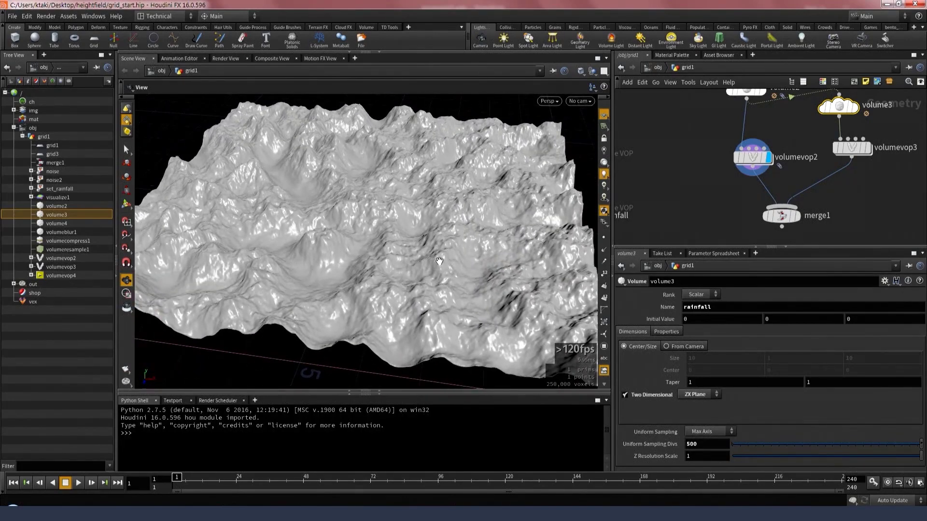
- Display volumevop3 and select it to view the rainfall volume's noise pattern
mouse_move(848, 147)
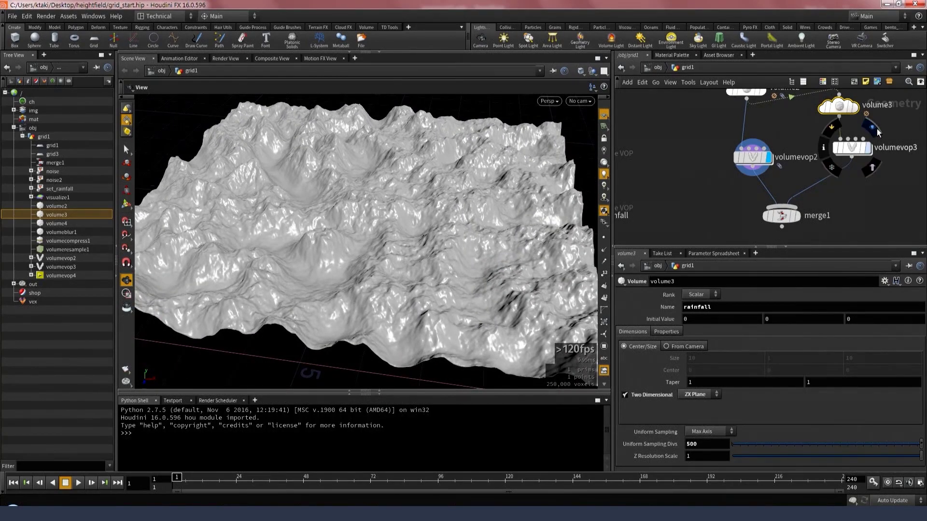
click(874, 129)
click(851, 147)
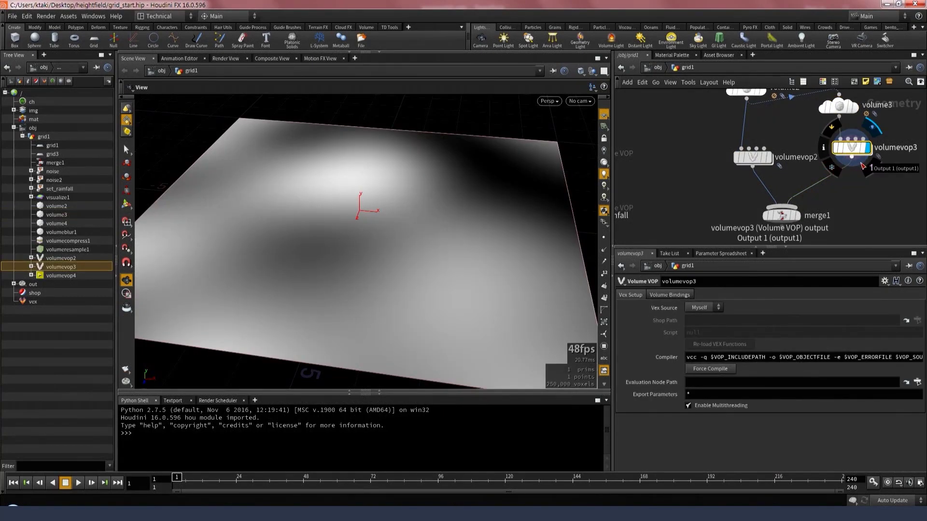
- Display merge1, check its height and rainfall volumes in the node info, and view the merged result
middle_drag(849, 192, 874, 147)
mouse_move(808, 171)
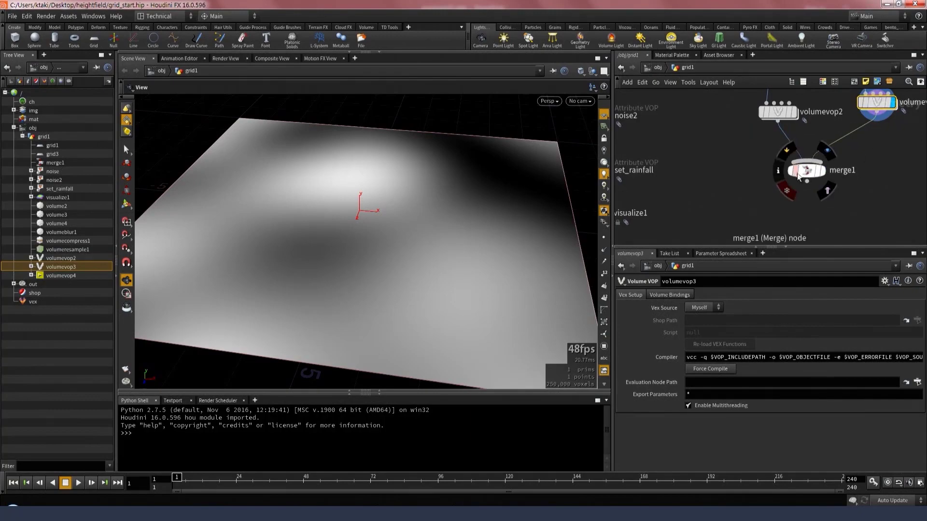
click(830, 151)
middle_drag(749, 183, 737, 198)
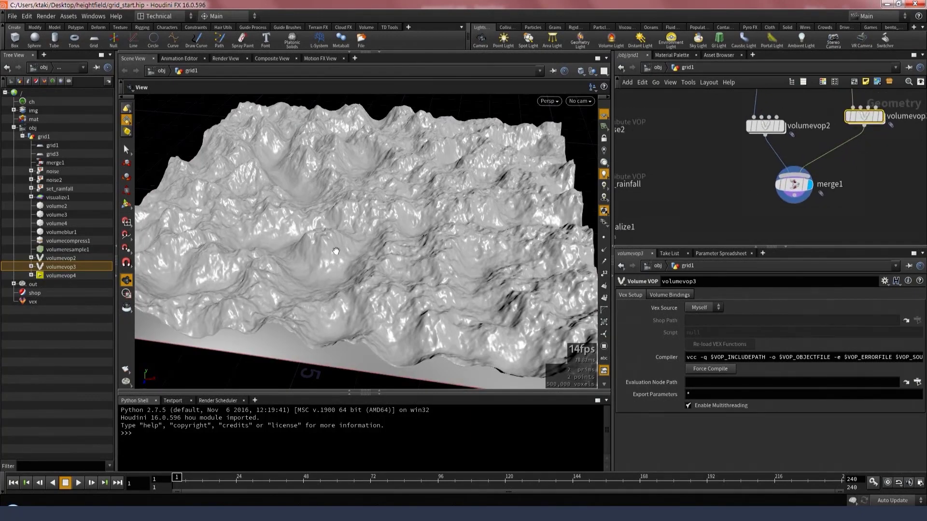
mouse_move(376, 308)
mouse_down()
mouse_move(418, 260)
mouse_move(372, 252)
mouse_move(377, 313)
mouse_up()
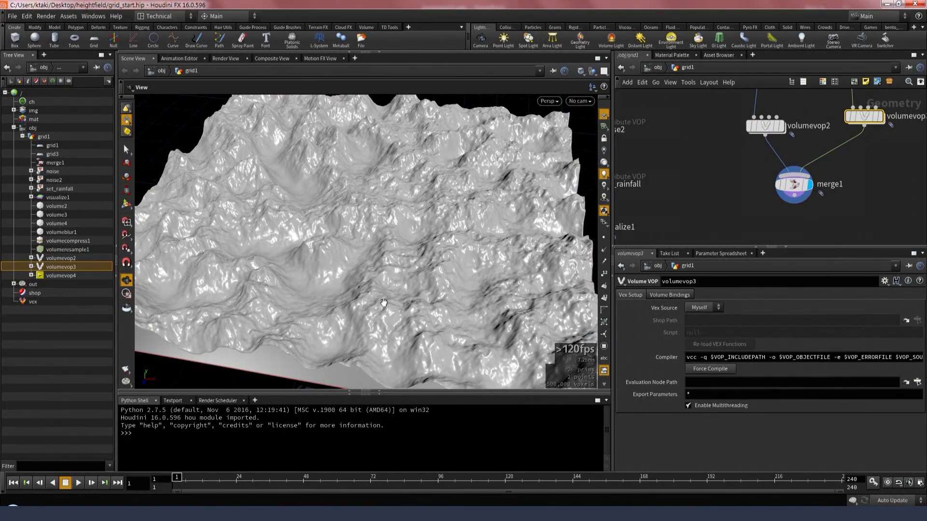
middle_click(794, 184)
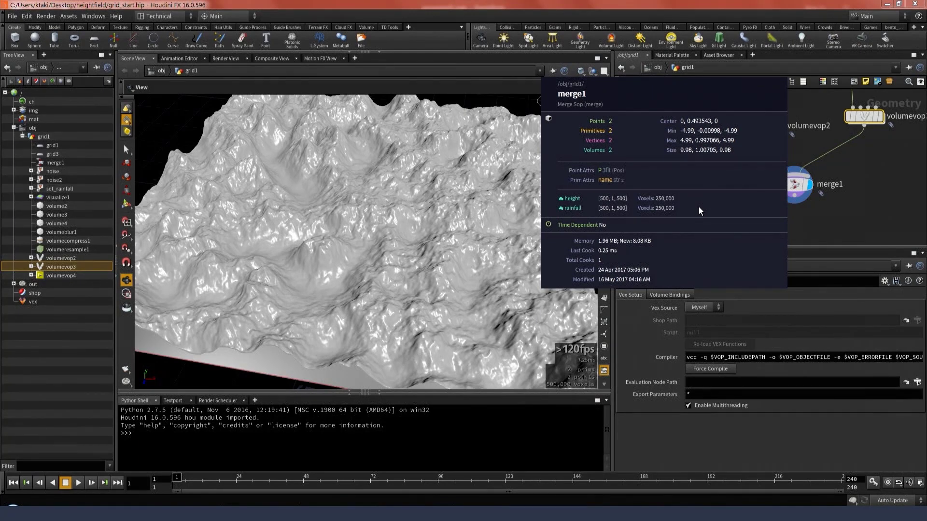
mouse_move(457, 283)
mouse_down()
mouse_move(456, 250)
mouse_move(455, 274)
mouse_up()
middle_drag(756, 219, 731, 199)
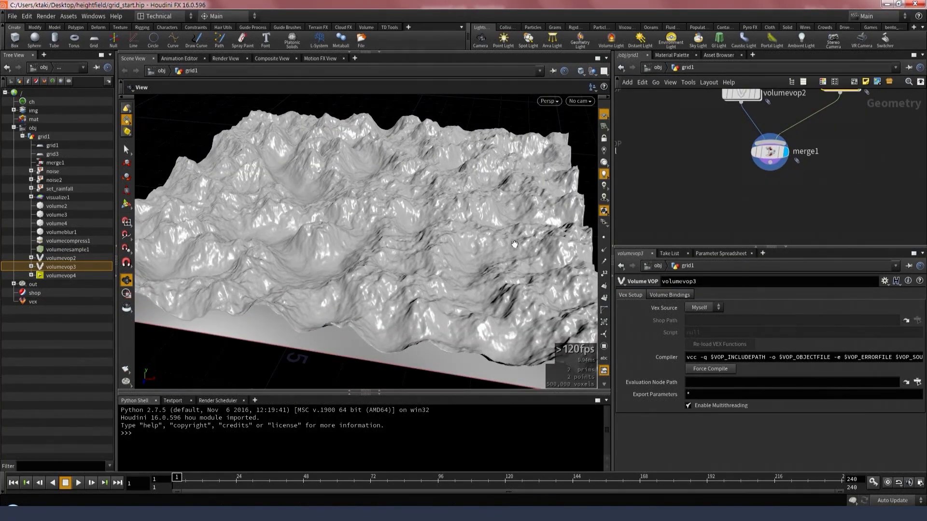
mouse_move(438, 306)
mouse_down()
mouse_move(428, 263)
mouse_move(449, 288)
mouse_move(426, 314)
mouse_up()
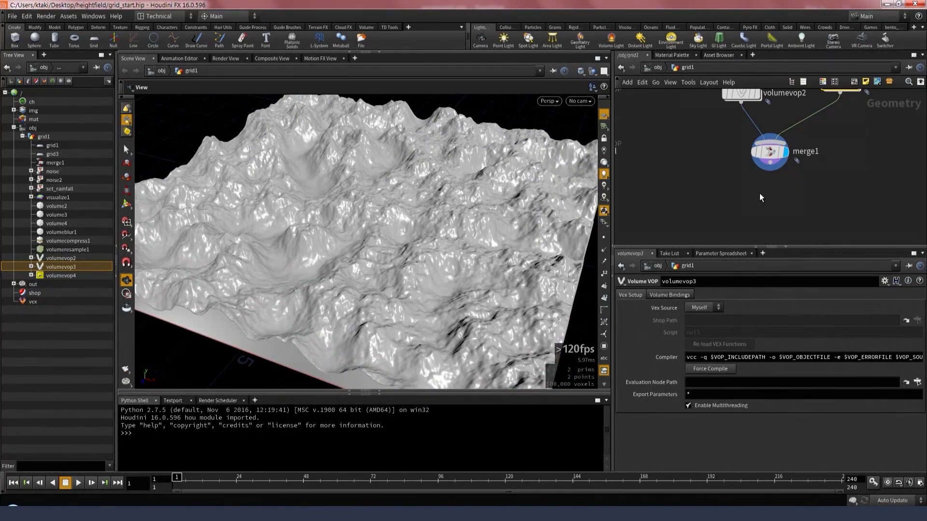
- Add a Volume Visualization node below merge1, connect merge1's output to it and display it
click(767, 152)
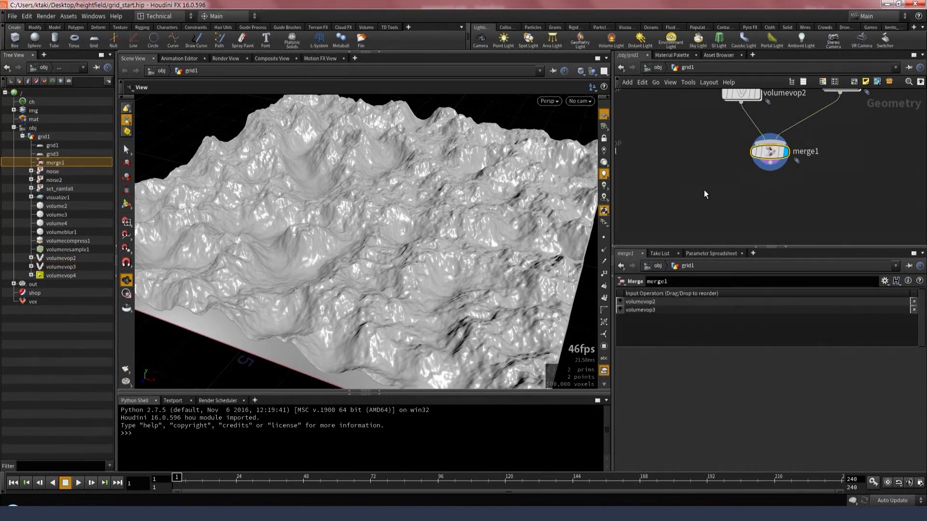
key(Tab)
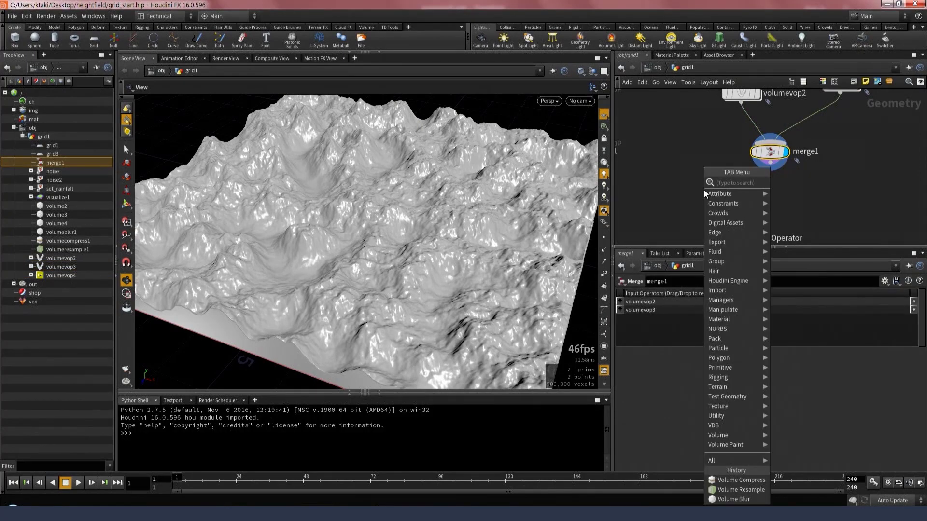
mouse_move(708, 197)
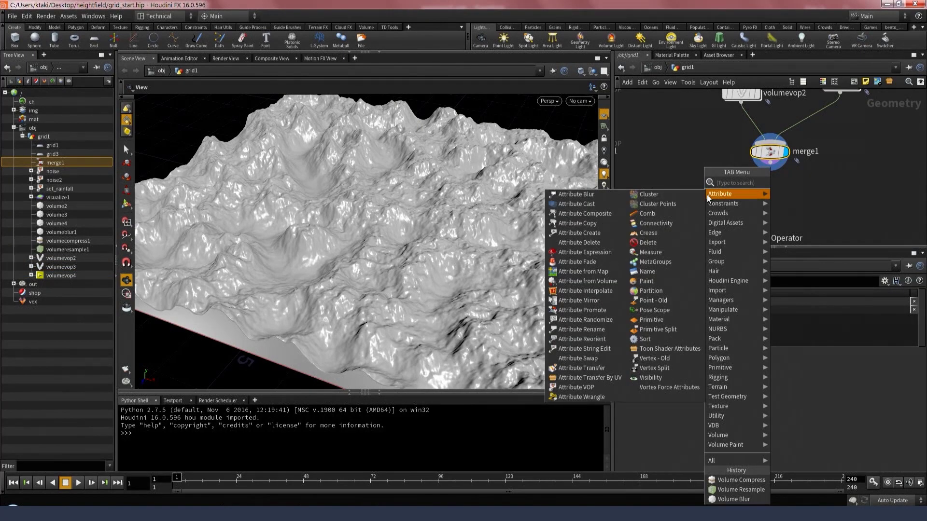
text(v)
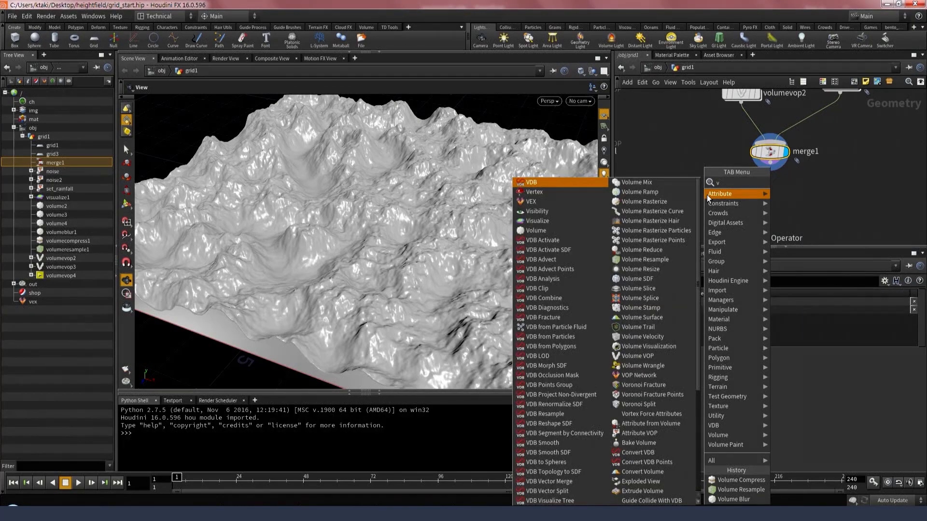
text(olu vi)
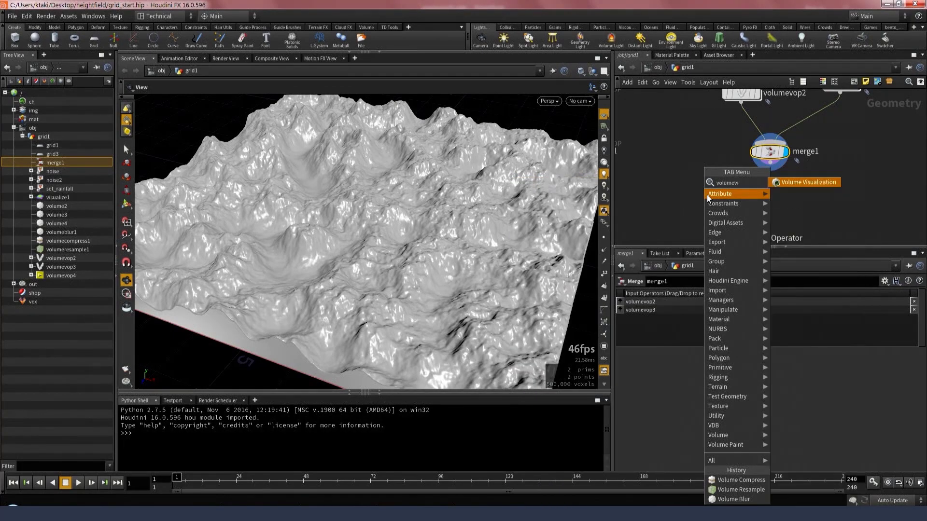
key(Return)
click(707, 195)
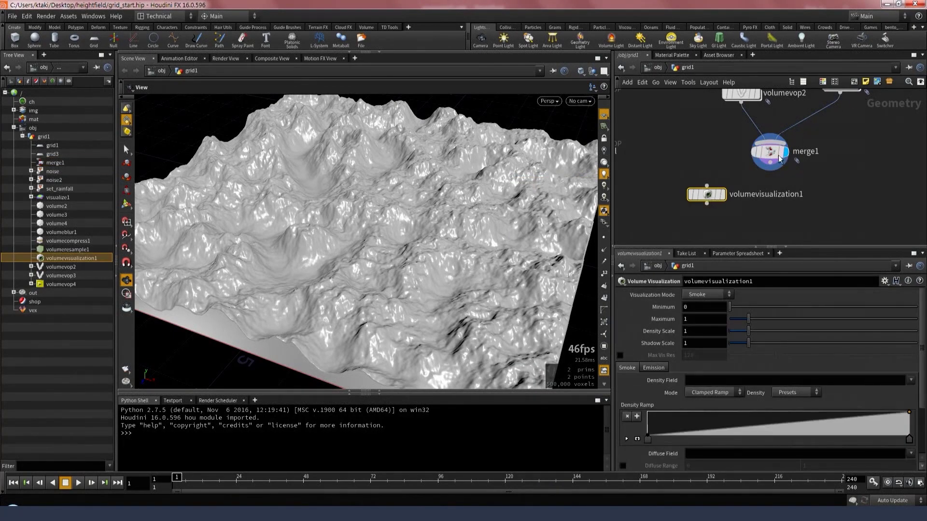
drag(771, 163, 685, 186)
mouse_move(709, 193)
click(727, 174)
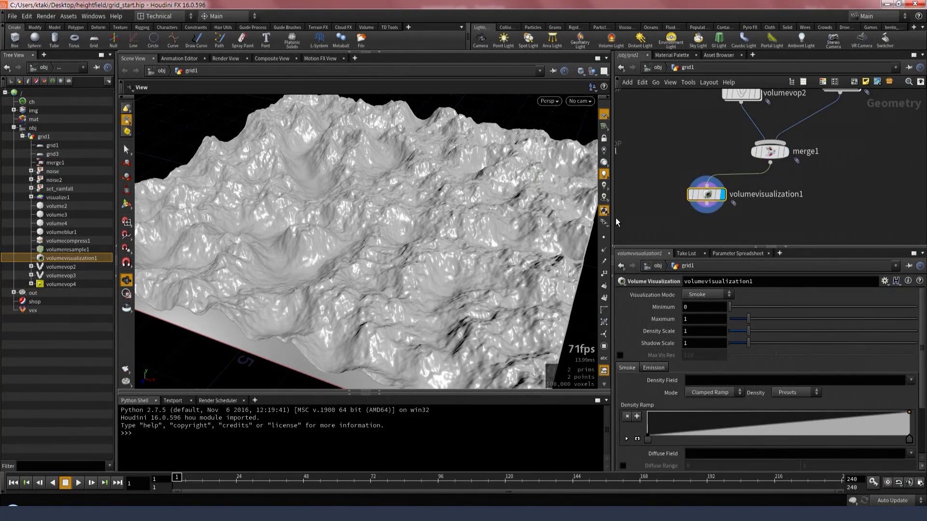
- Set volumevisualization1's Density Field to height and its Diffuse Field to rainfall
drag(487, 193, 454, 174)
right_drag(454, 174, 514, 221)
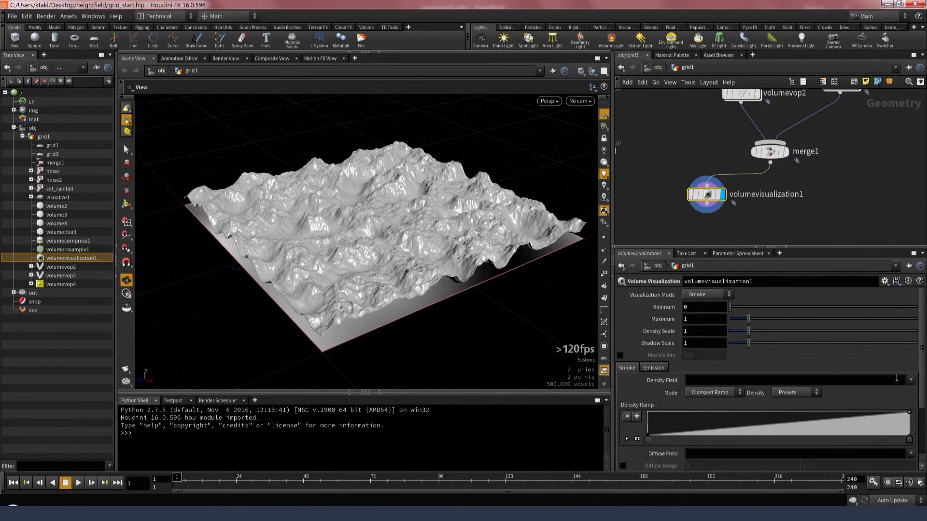
click(910, 380)
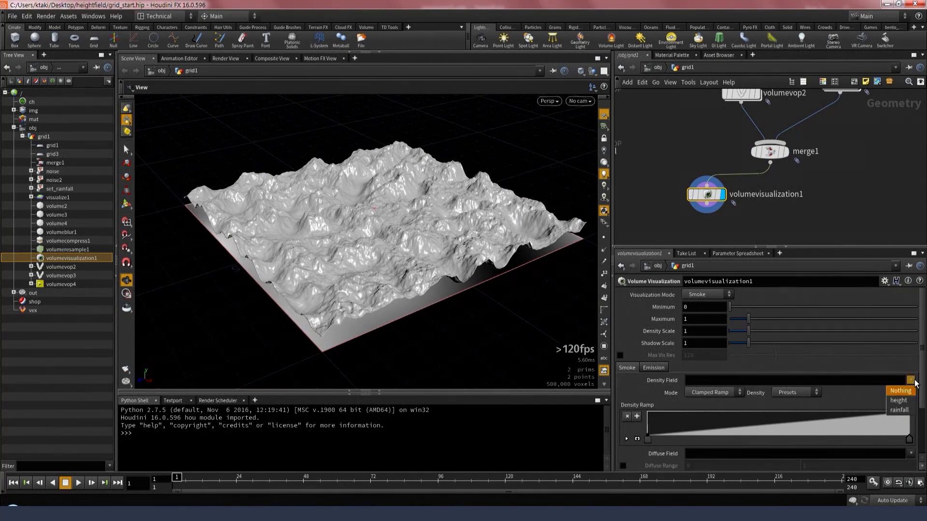
click(899, 400)
scroll(662, 396, down, 2)
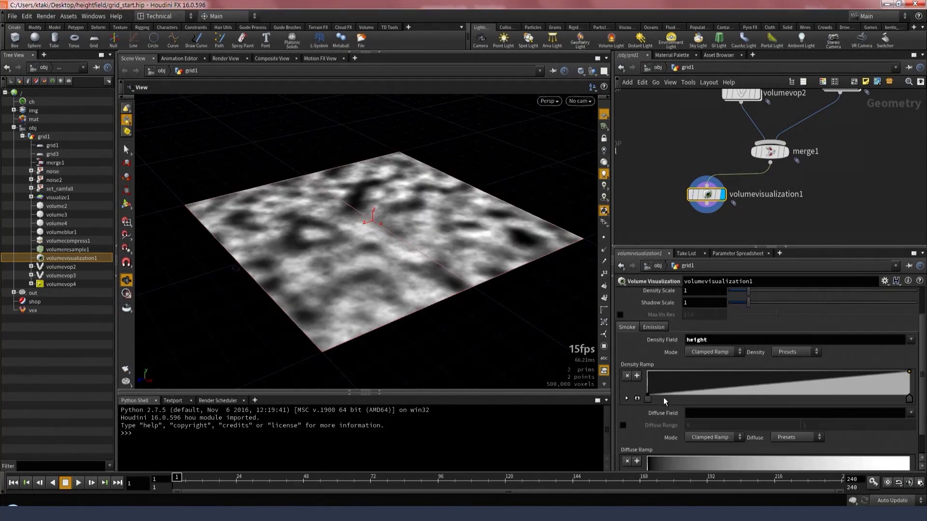
click(910, 413)
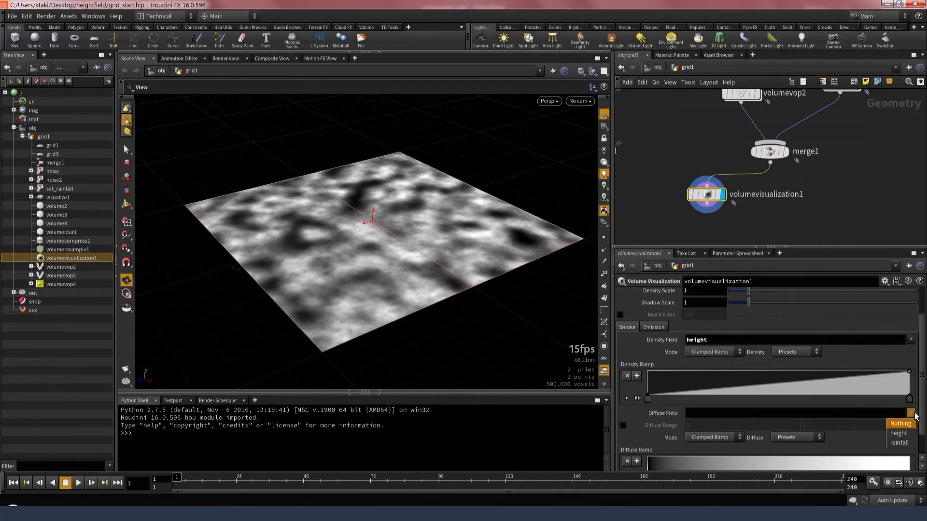
click(897, 443)
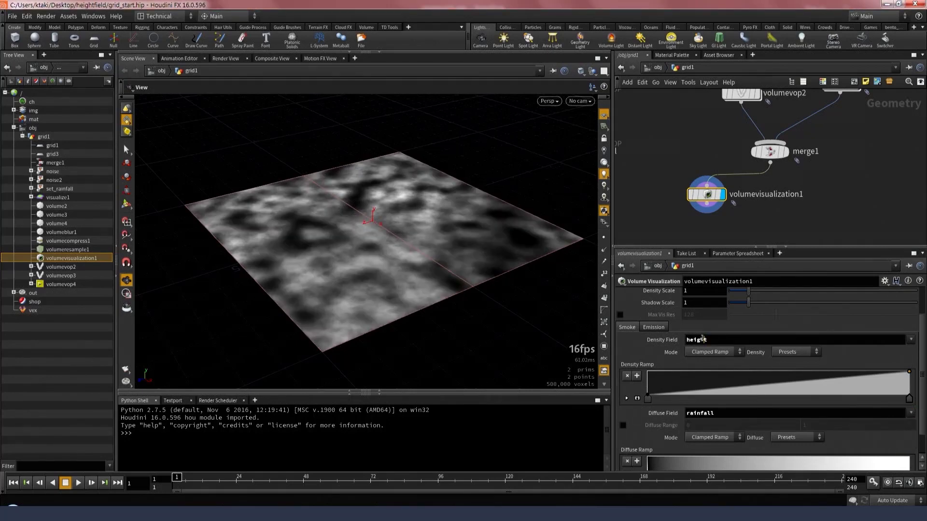
- Try the name rainfall0 in the Diffuse Field, and restore it to rainfall
text(0)
key(Return)
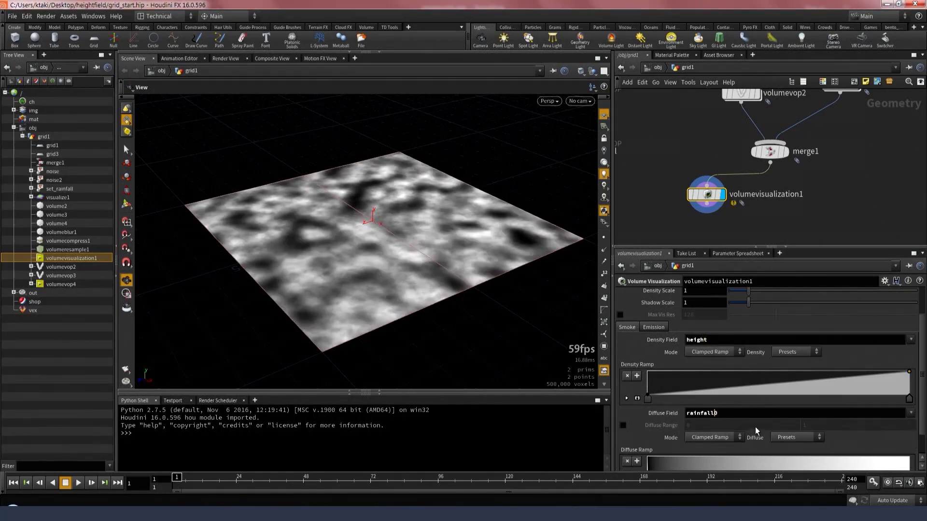
scroll(754, 427, up, 1)
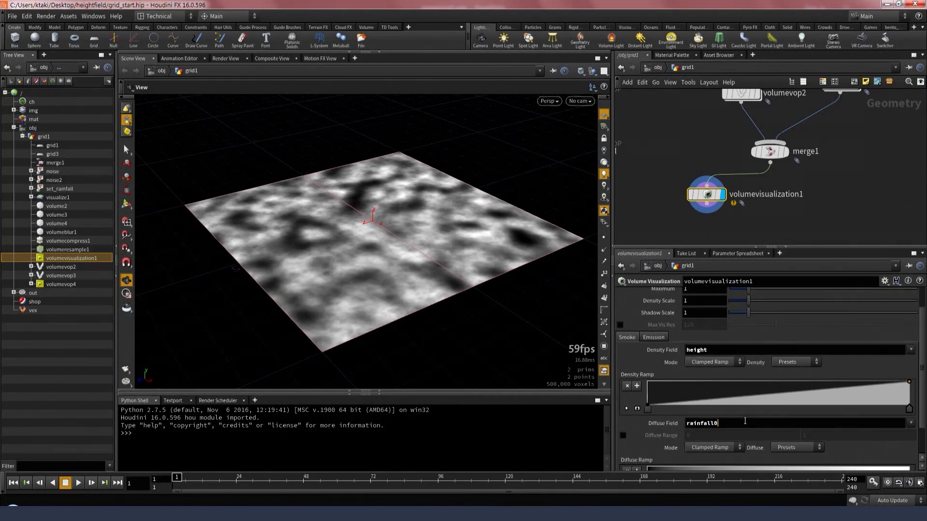
key(BackSpace)
key(Return)
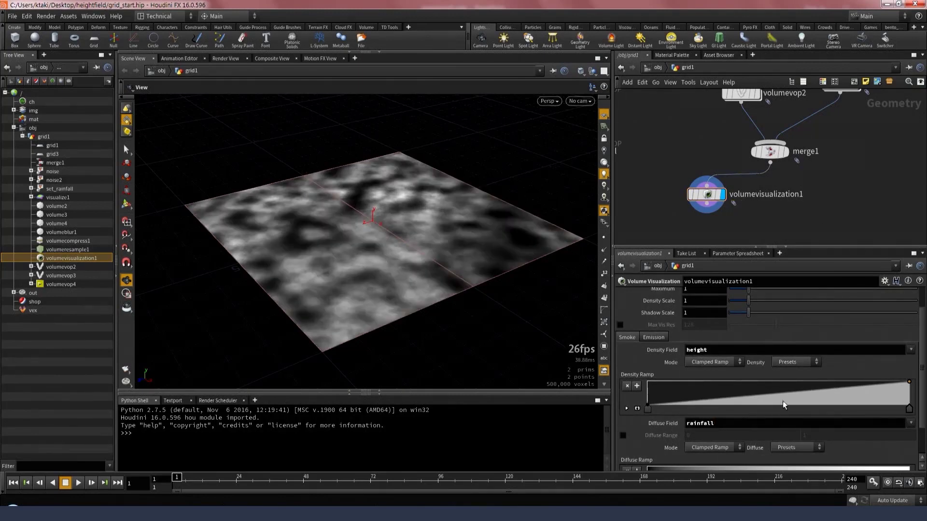
- Apply the Infra-Red preset to volumevisualization1's diffuse ramp and set the Visualization Mode to No Change
click(782, 448)
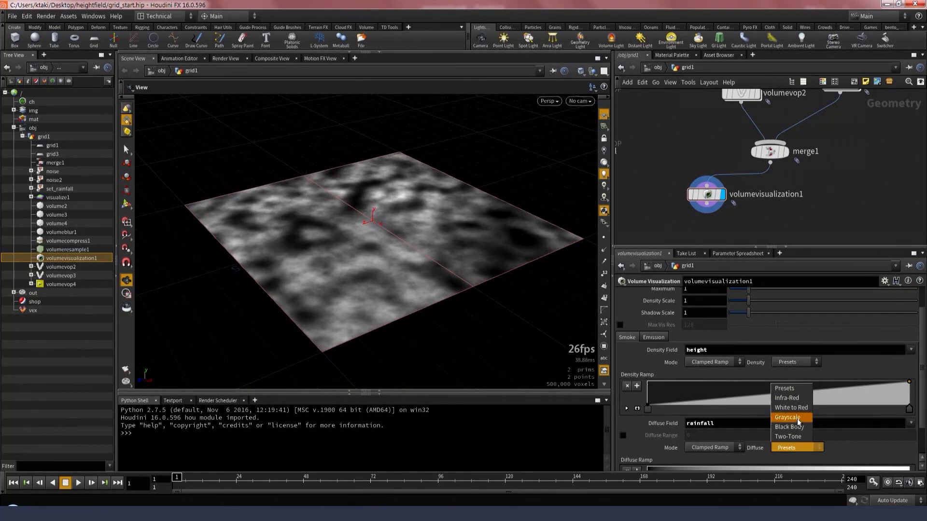
click(786, 398)
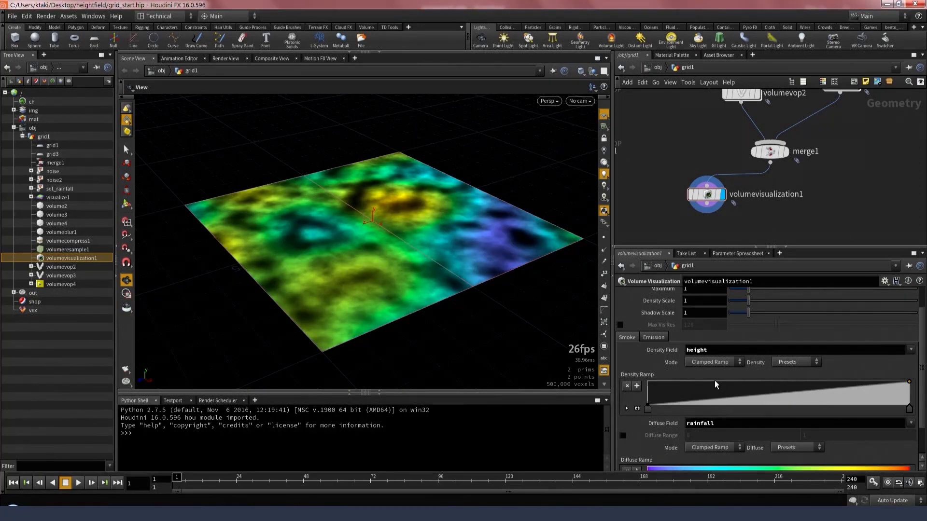
drag(923, 350, 920, 312)
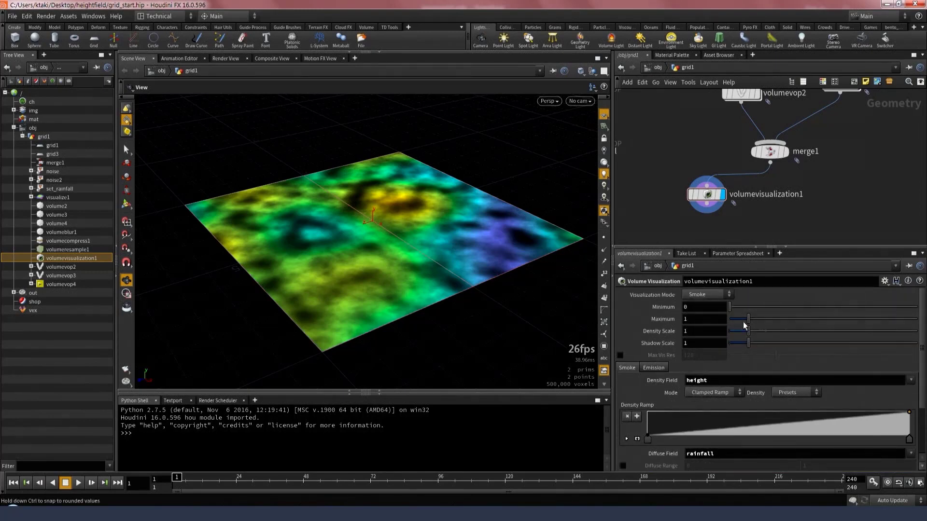
click(705, 294)
click(702, 292)
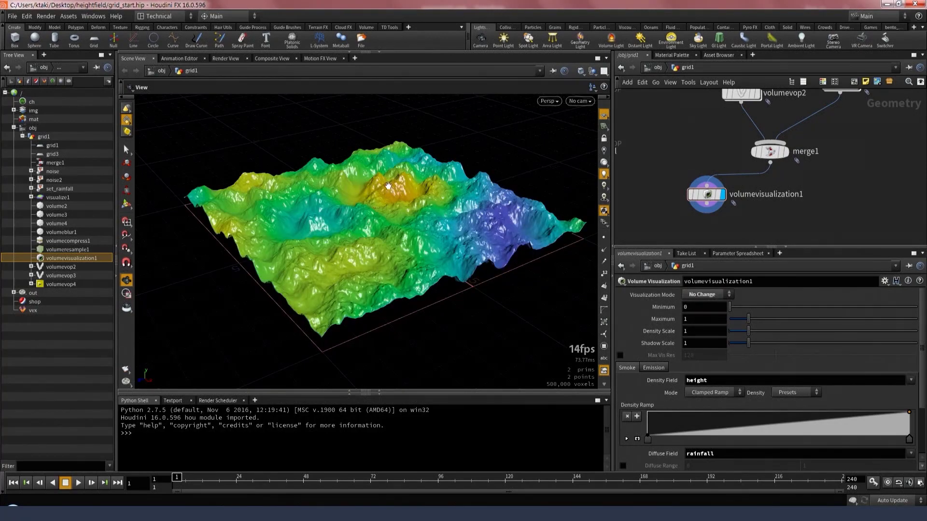
drag(388, 186, 474, 224)
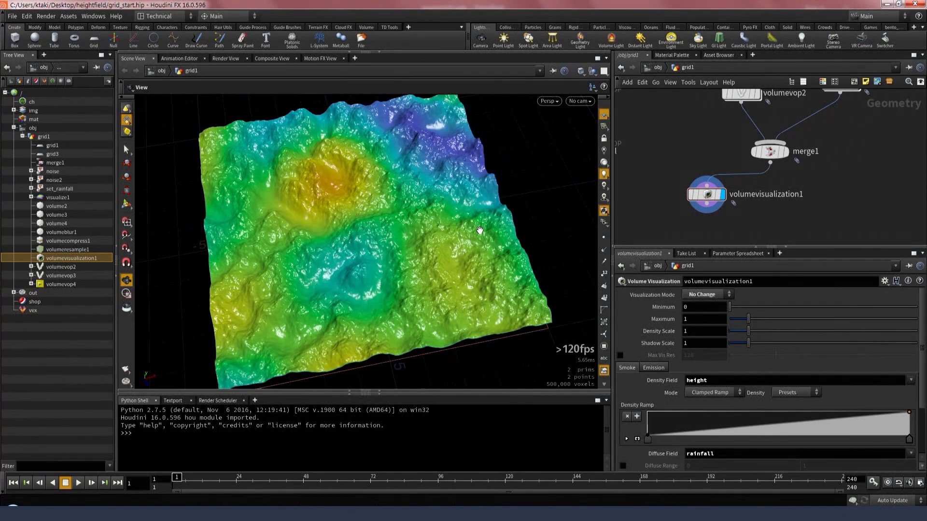
- Add a HeightField Visualize node below merge1, beside volumevisualization1
middle_drag(770, 242, 713, 234)
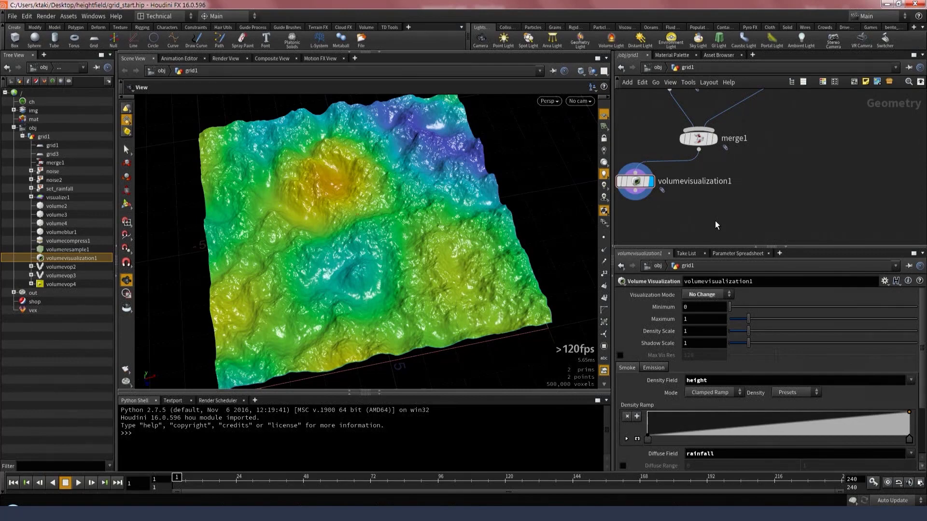
key(Tab)
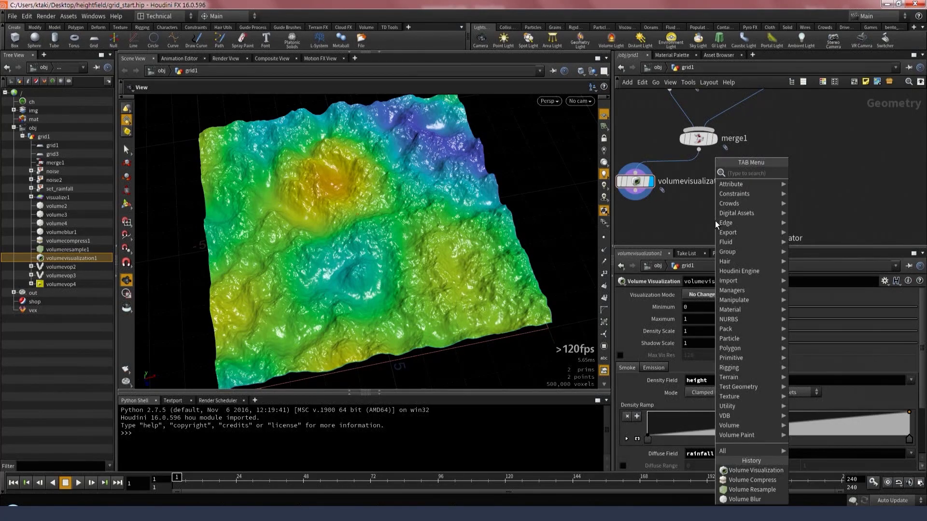
text(hfvis)
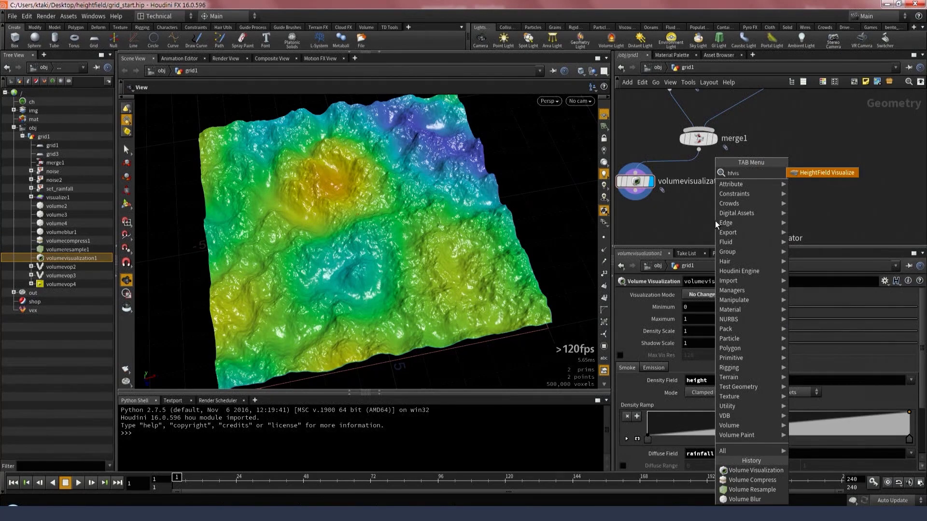
click(818, 172)
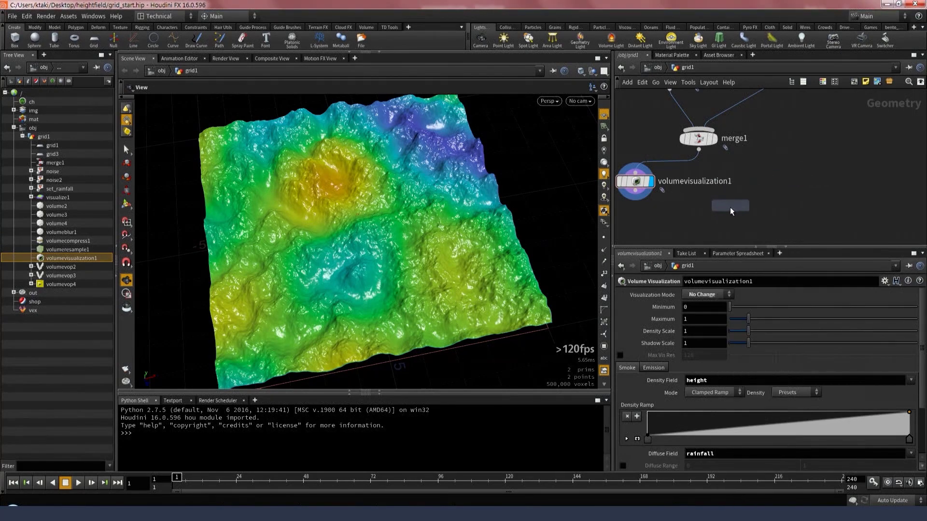
click(727, 213)
- Set heightfield_visualize1's Update Material to No Change and its Update Tinting to Custom Tinting
click(720, 332)
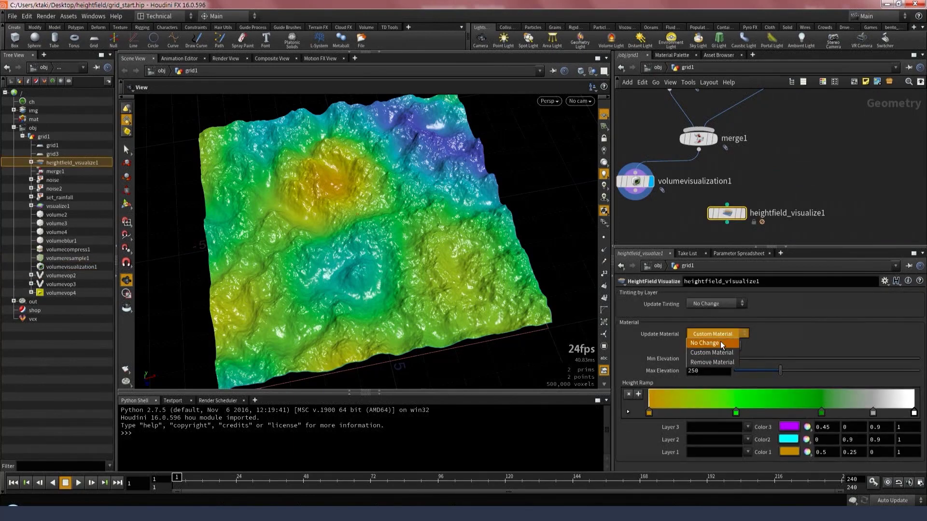
click(720, 340)
click(717, 304)
click(720, 334)
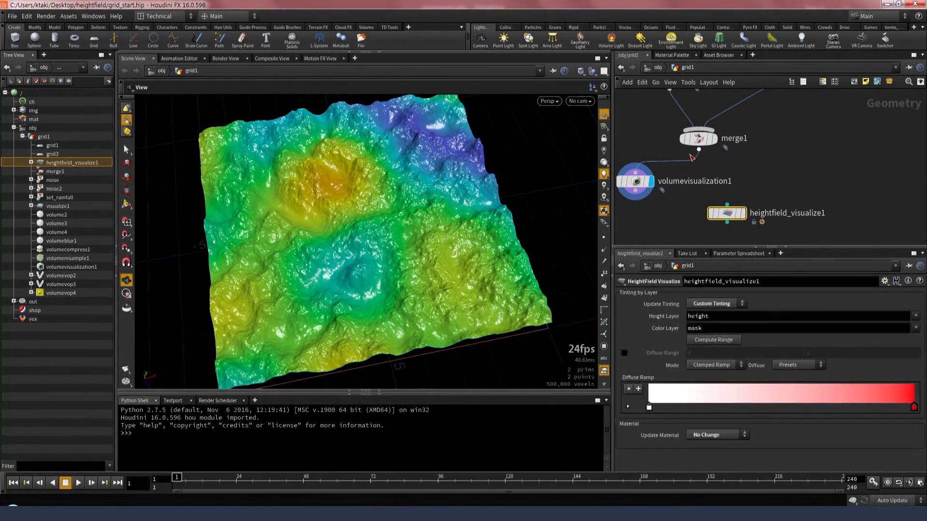
- Connect merge1 to heightfield_visualize1, display it and set its Color Layer to rainfall
drag(699, 151, 726, 205)
click(743, 212)
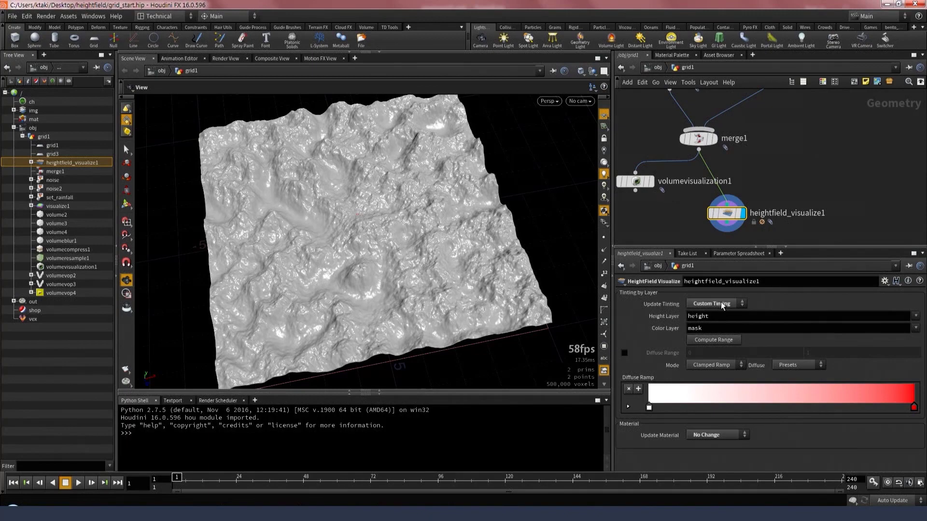
click(915, 328)
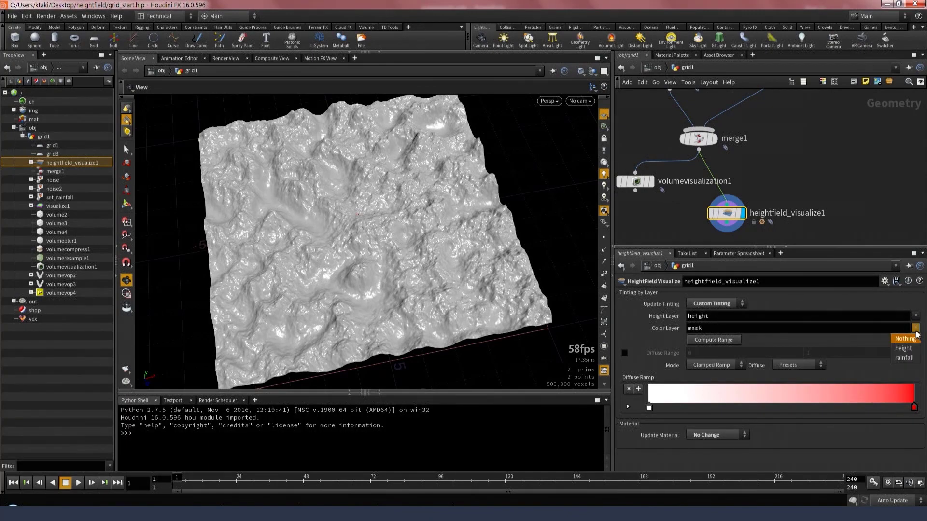
click(905, 358)
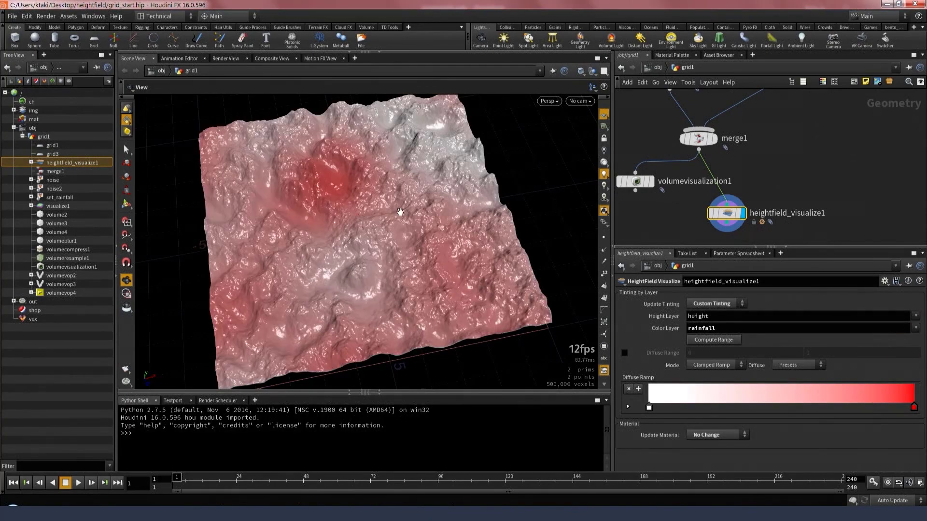
drag(446, 265, 464, 250)
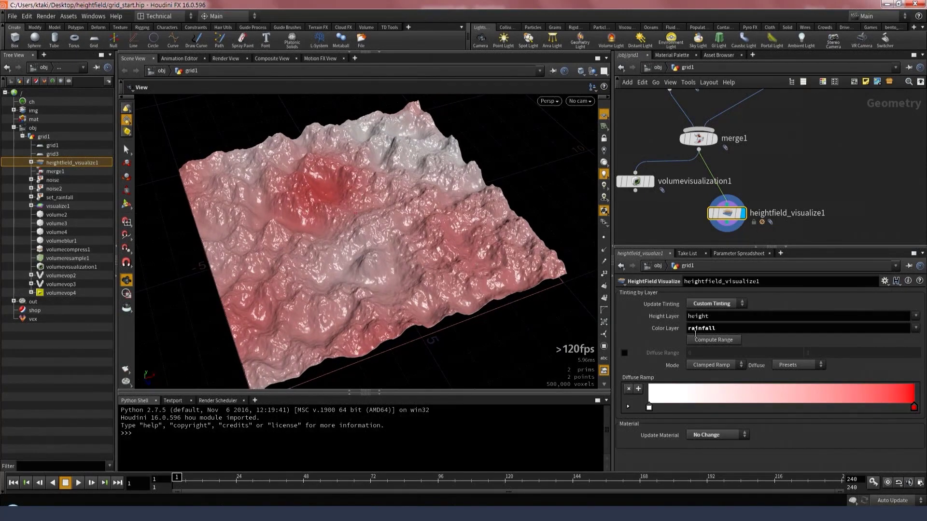
- Apply the Infra-Red preset to heightfield_visualize1's diffuse ramp
click(806, 366)
click(798, 386)
drag(235, 212, 305, 197)
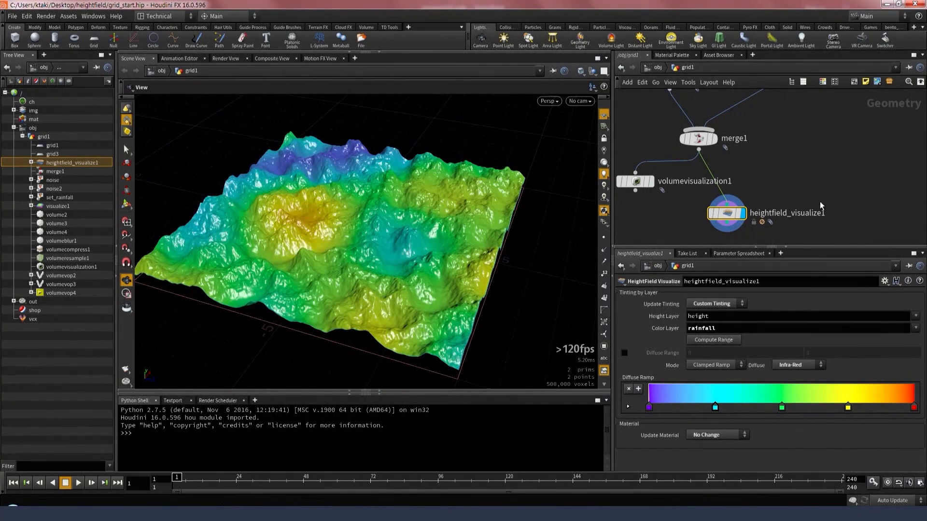
- Add a second HeightField Visualize node beside the first, connect merge1's output to it and display it
click(800, 184)
key(Tab)
text(h)
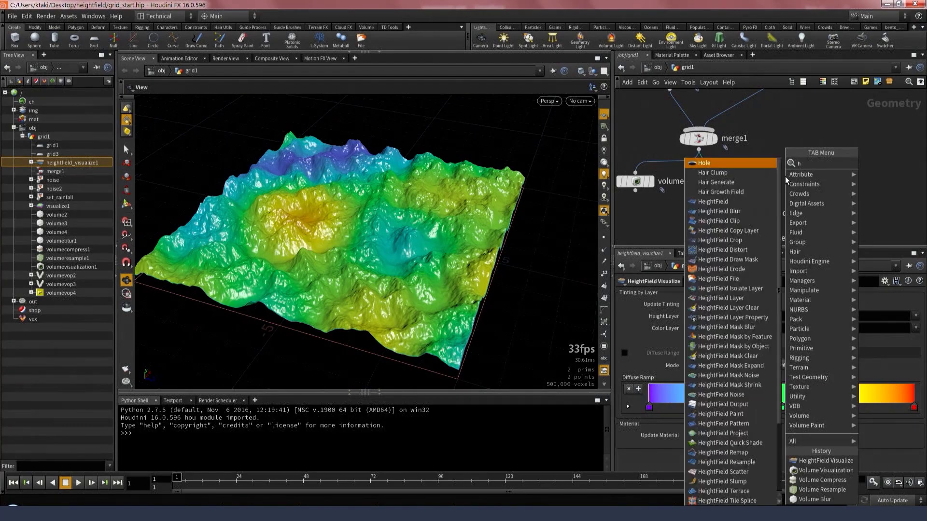
text(fvis)
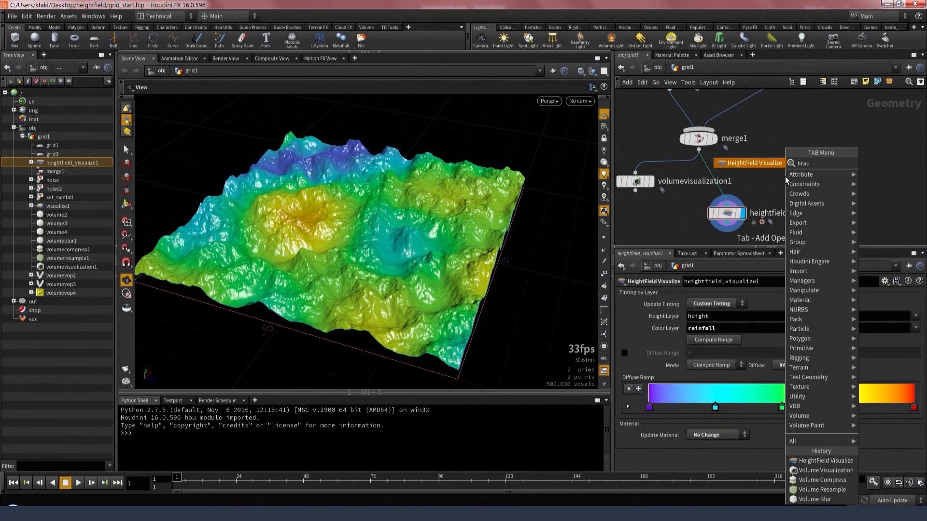
key(Return)
click(784, 176)
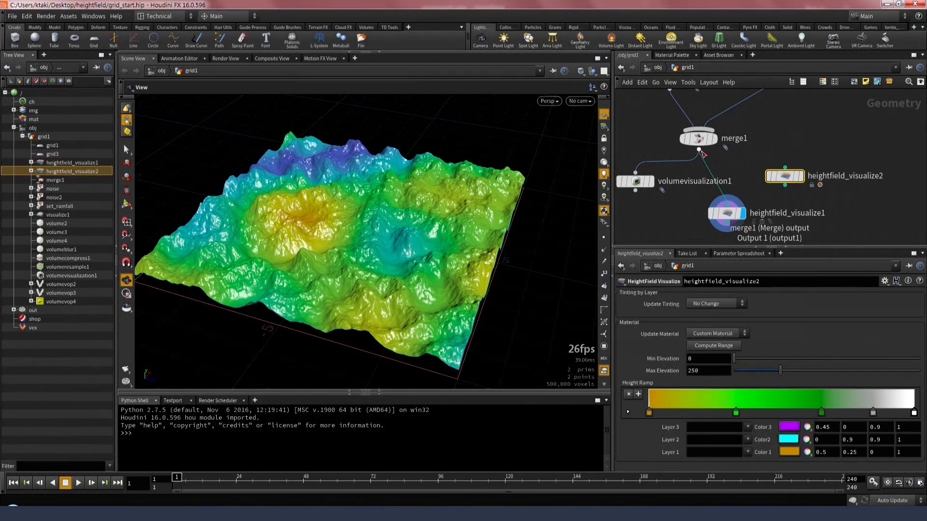
drag(698, 149, 785, 167)
click(808, 157)
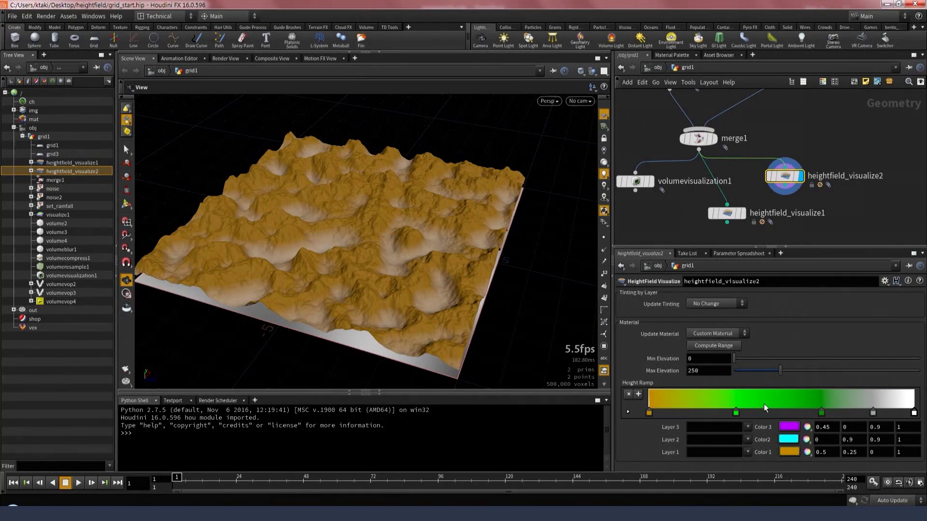
- Compute heightfield_visualize2's elevation range and shift the two green points of its height ramp toward lower elevations
click(721, 345)
drag(488, 281, 370, 276)
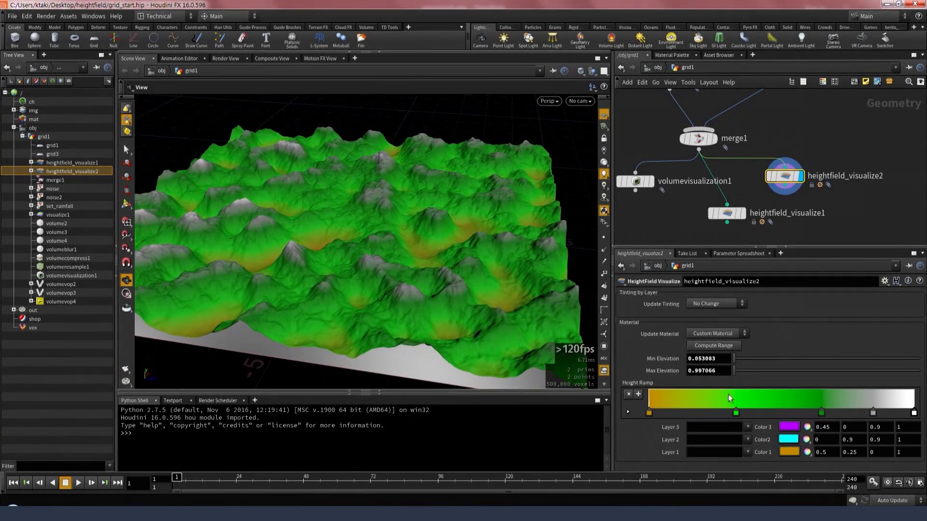
drag(821, 413, 718, 408)
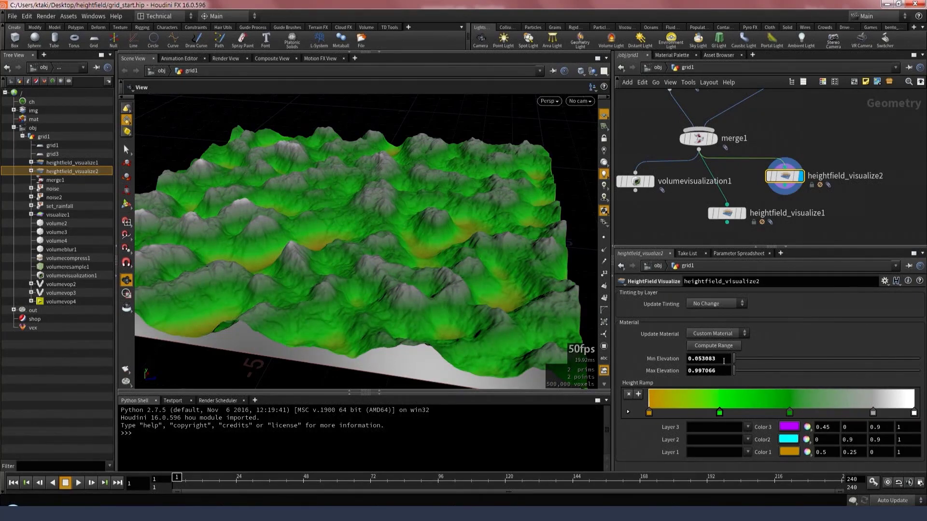
- Set heightfield_visualize2's Layer 3 to rainfall, and switch selection and display back to heightfield_visualize1
click(747, 427)
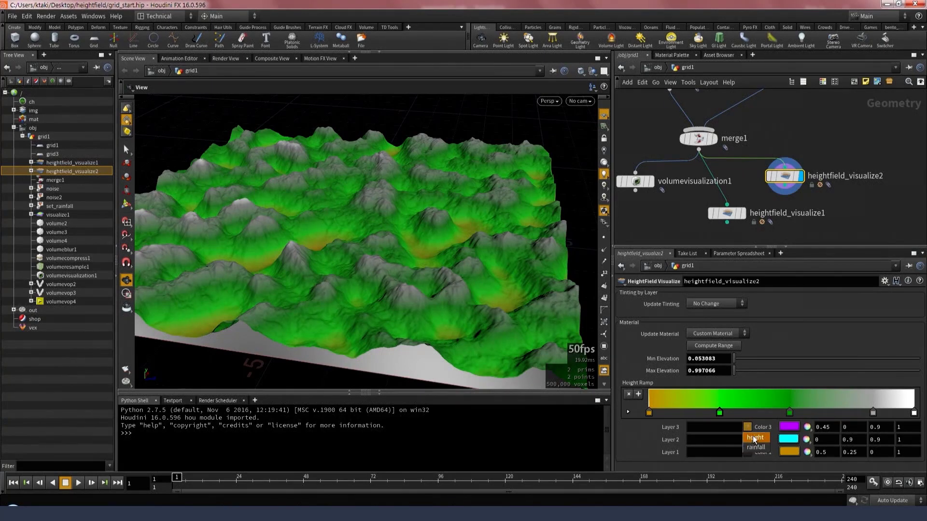
click(758, 450)
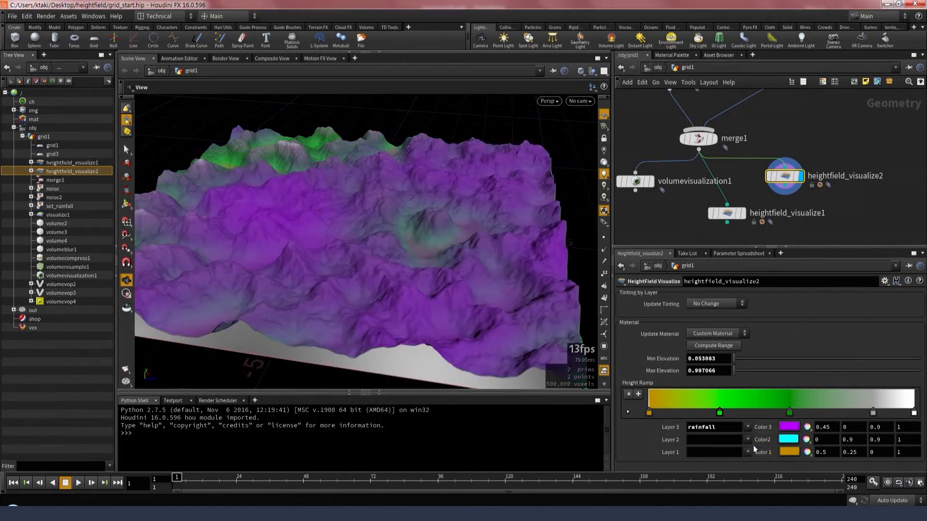
drag(361, 177, 454, 243)
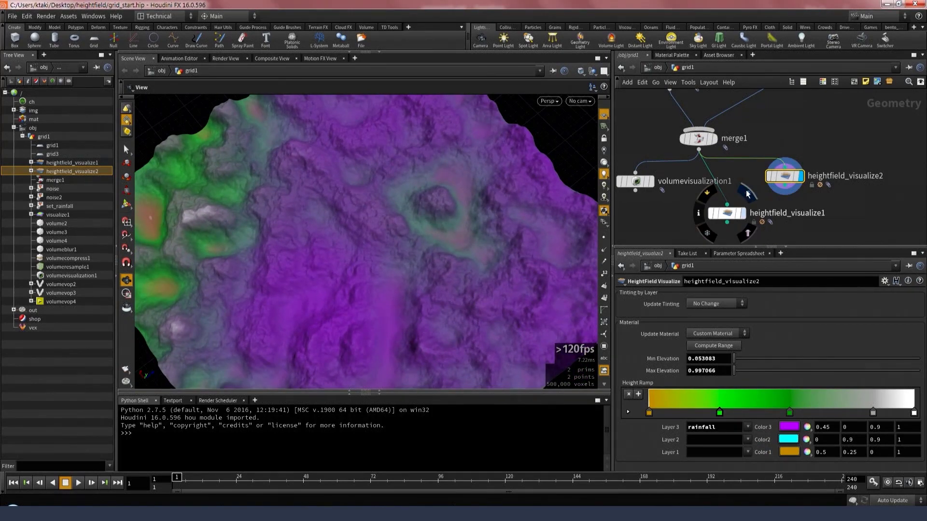
click(747, 195)
click(717, 213)
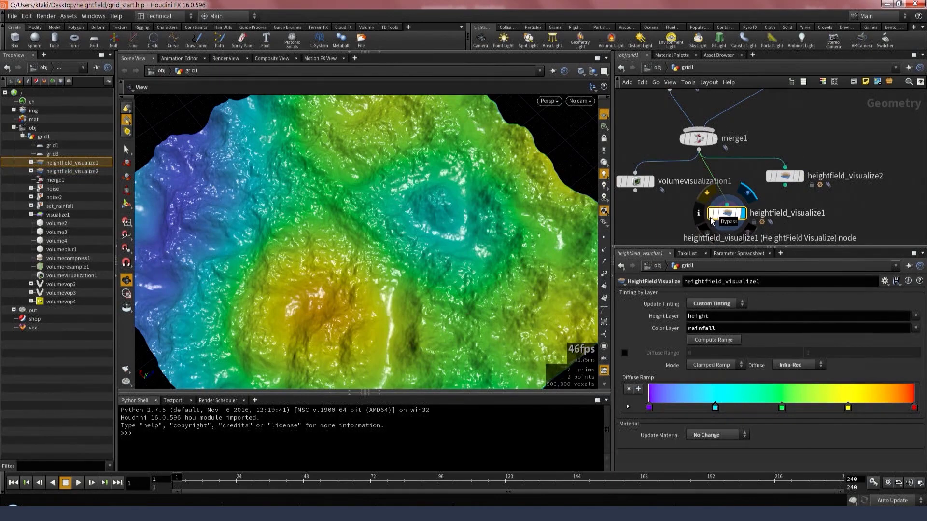
- Add a HeightField VOP node below heightfield_visualize1, connect that node's output to its first input and display it
middle_drag(674, 222, 678, 162)
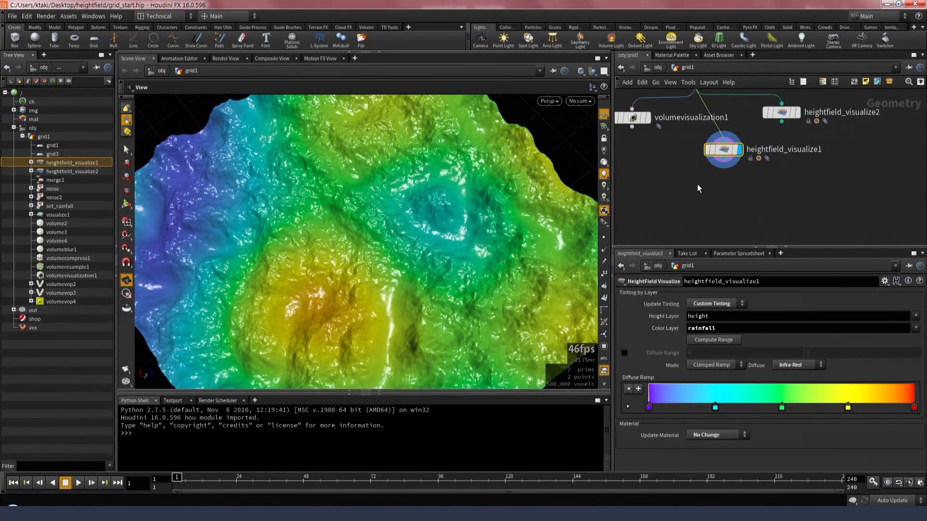
key(Tab)
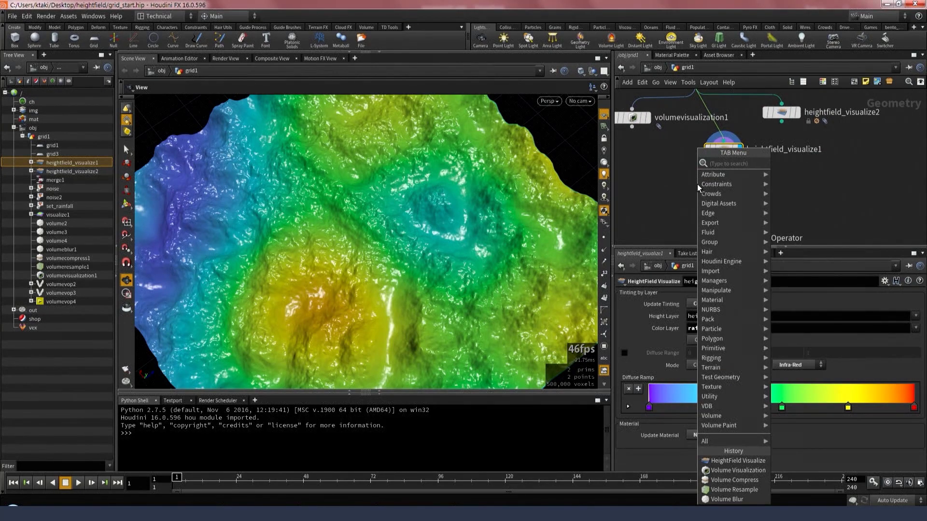
text(hfvop)
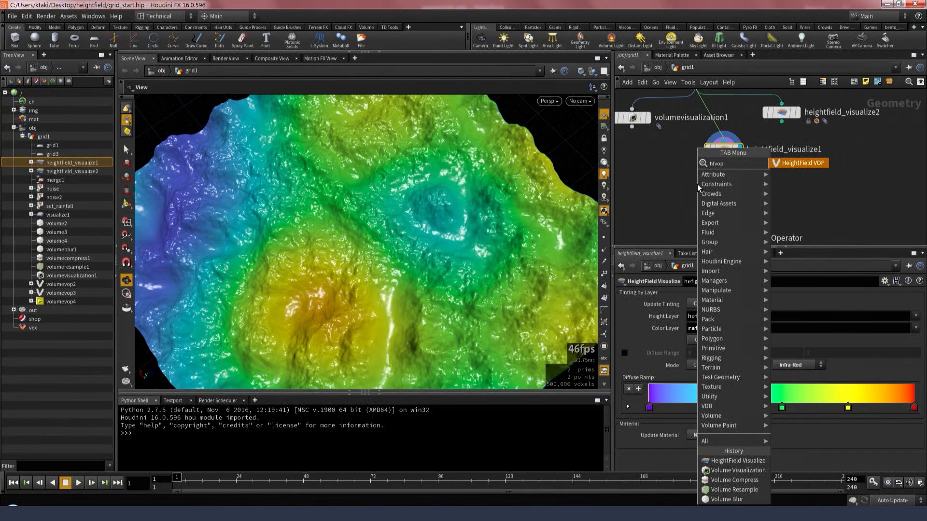
key(Return)
click(664, 211)
drag(713, 168, 675, 205)
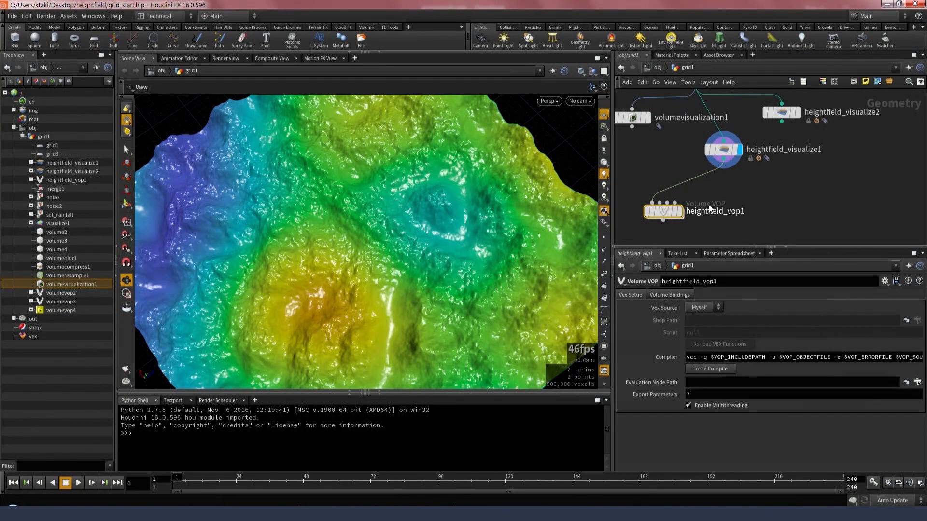
click(683, 191)
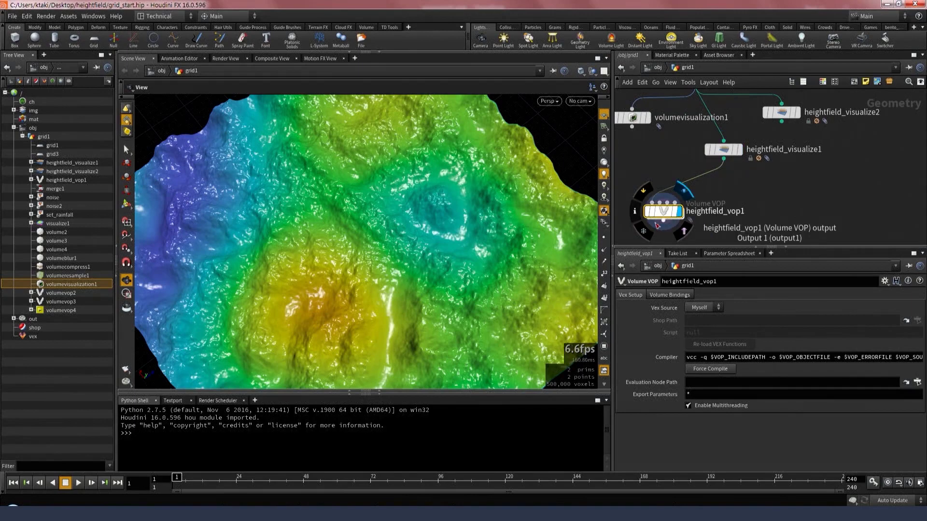
- Inside heightfield_vop1, add a Bind node and name its parameter rainfall
double_click(662, 213)
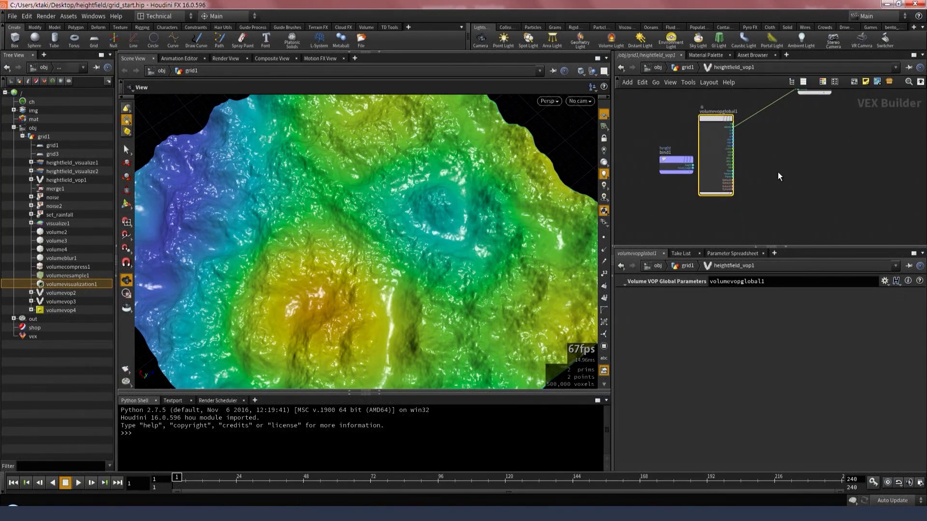
key(Tab)
text(bind)
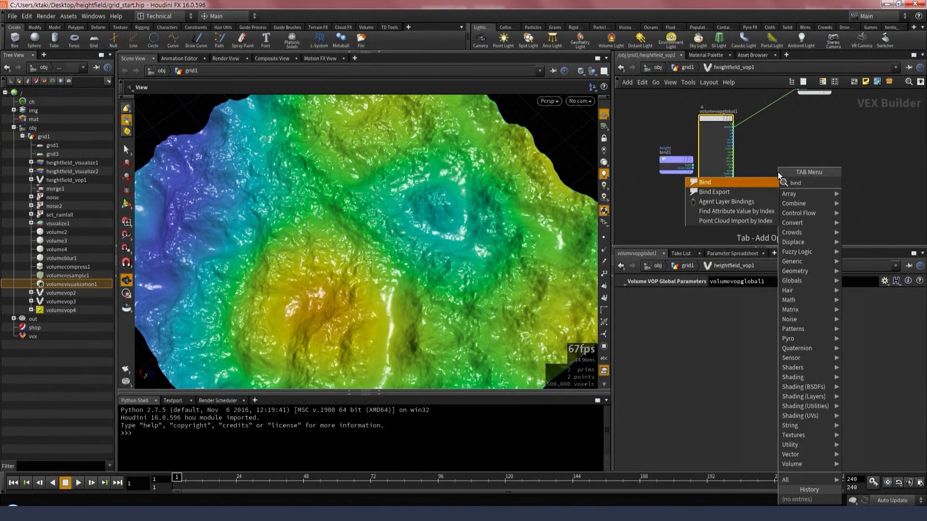
key(Return)
click(778, 172)
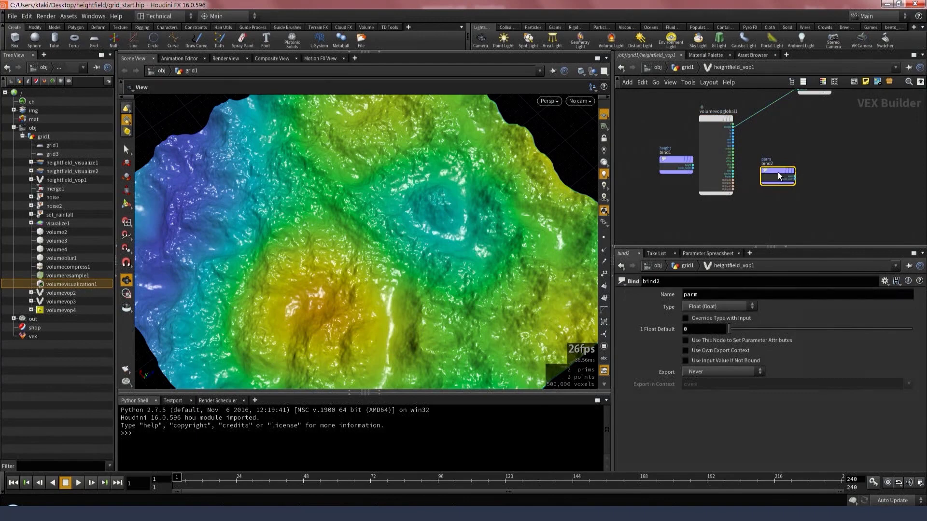
double_click(720, 294)
text(rainfall)
- Add a Complement node and feed it the rainfall output of bind2
middle_drag(842, 184, 801, 183)
key(Tab)
text(complem)
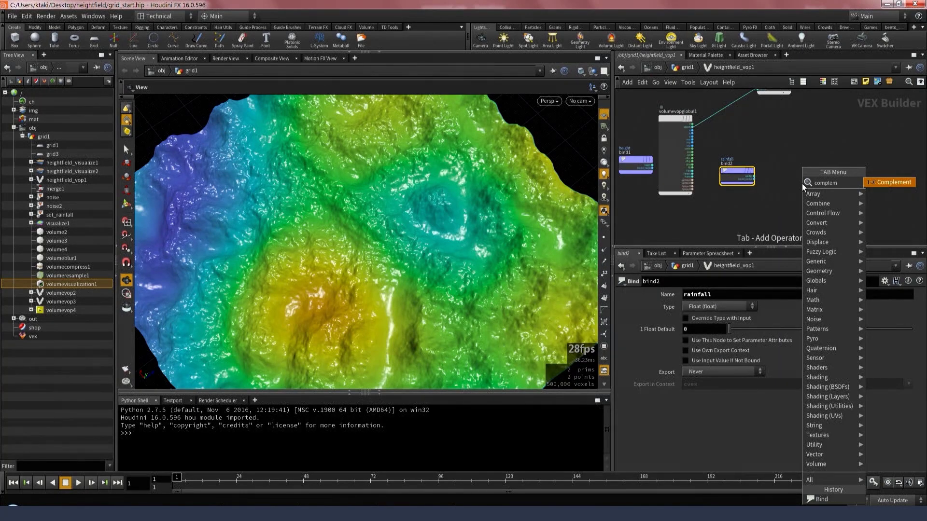
key(Return)
click(802, 184)
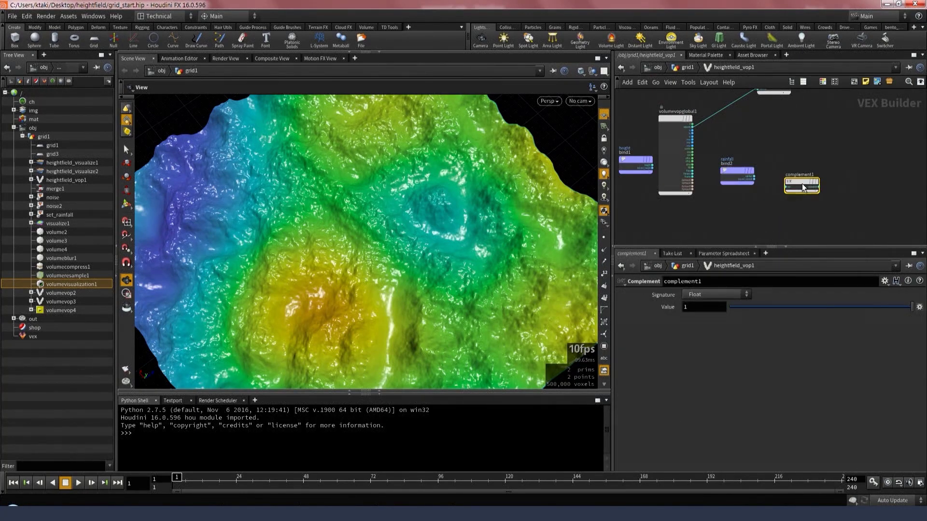
middle_drag(815, 189, 781, 182)
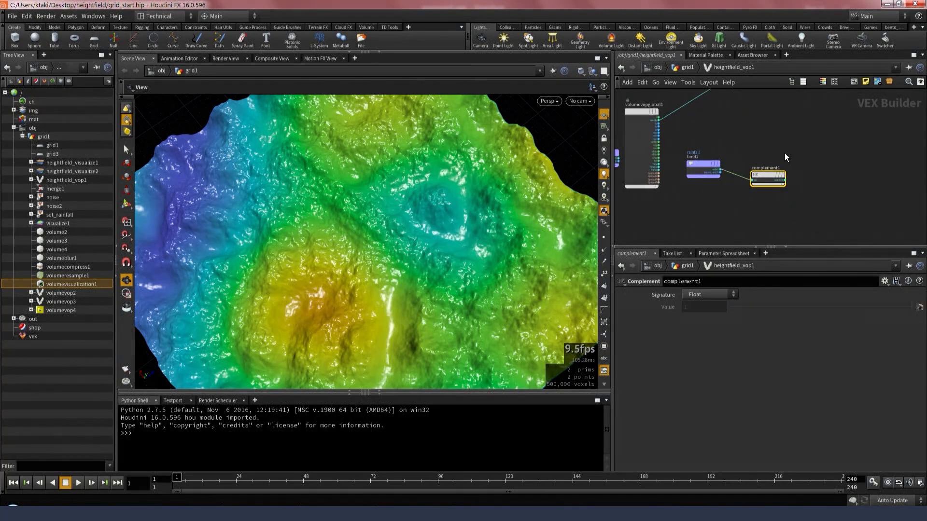
- Add a Bind Export node fed by the complement1 output and name its parameter rainfall
key(Tab)
text(bind)
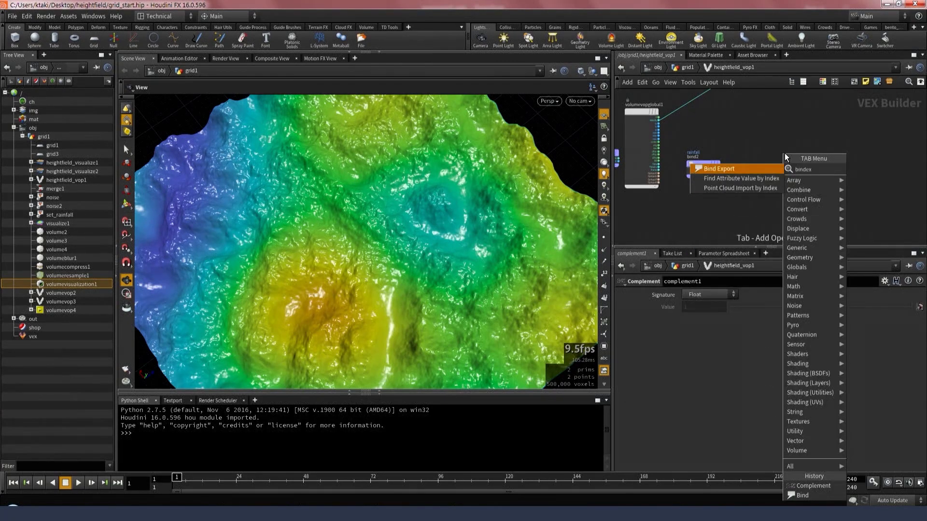
key(Return)
click(810, 178)
drag(783, 180, 795, 184)
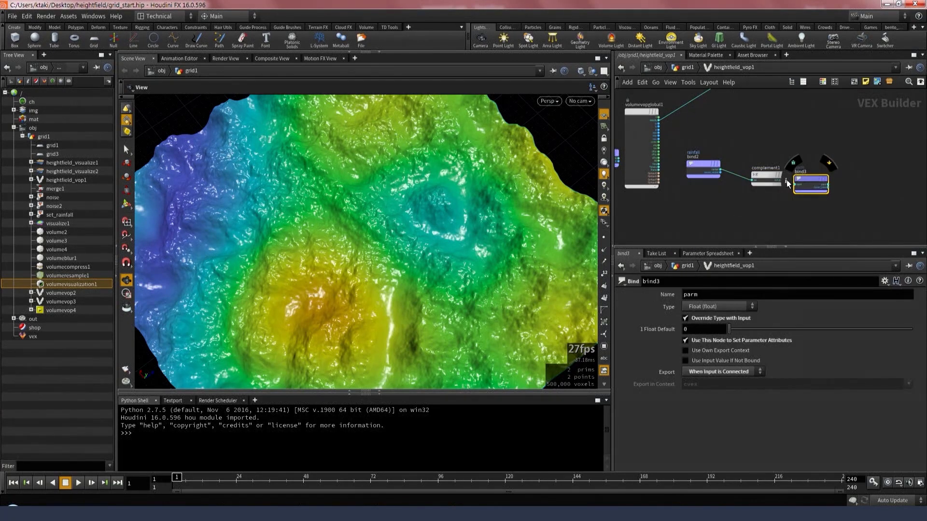
scroll(790, 201, up, 3)
double_click(726, 295)
text(rainfall)
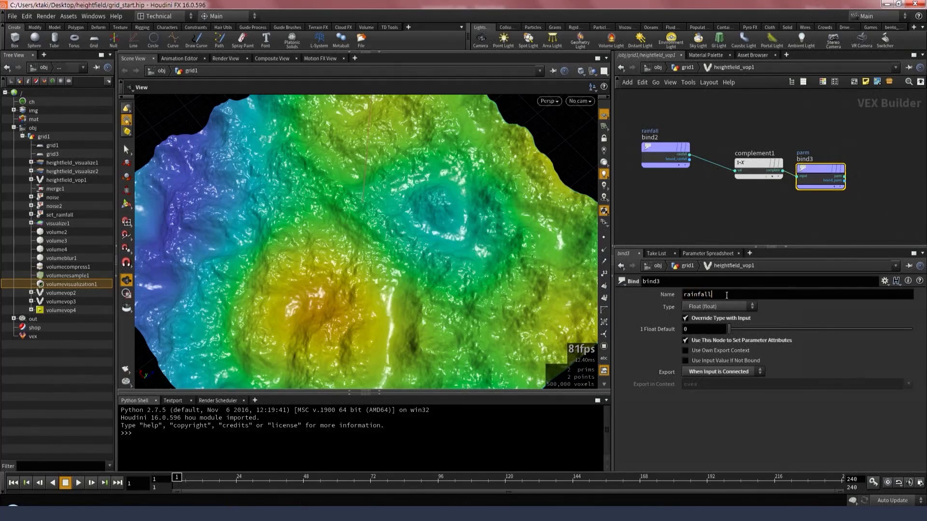
key(Return)
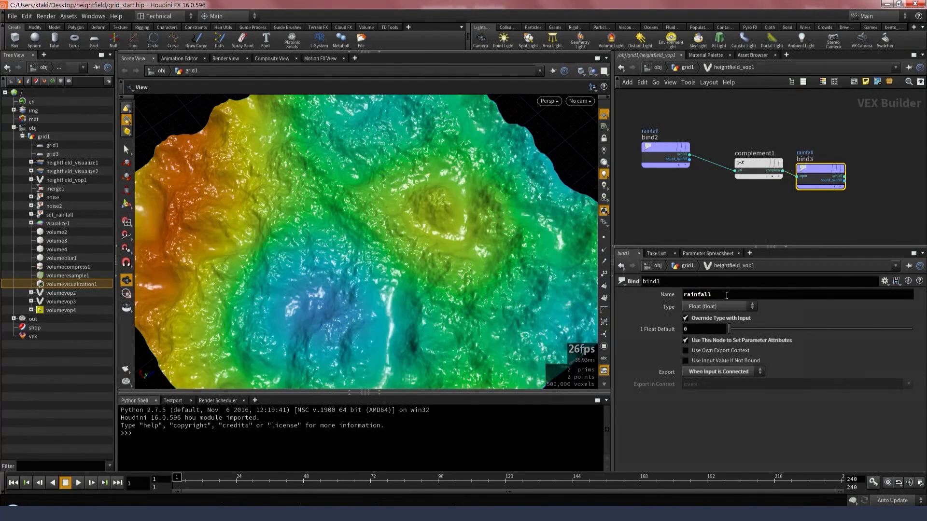
click(753, 211)
middle_drag(771, 228, 763, 236)
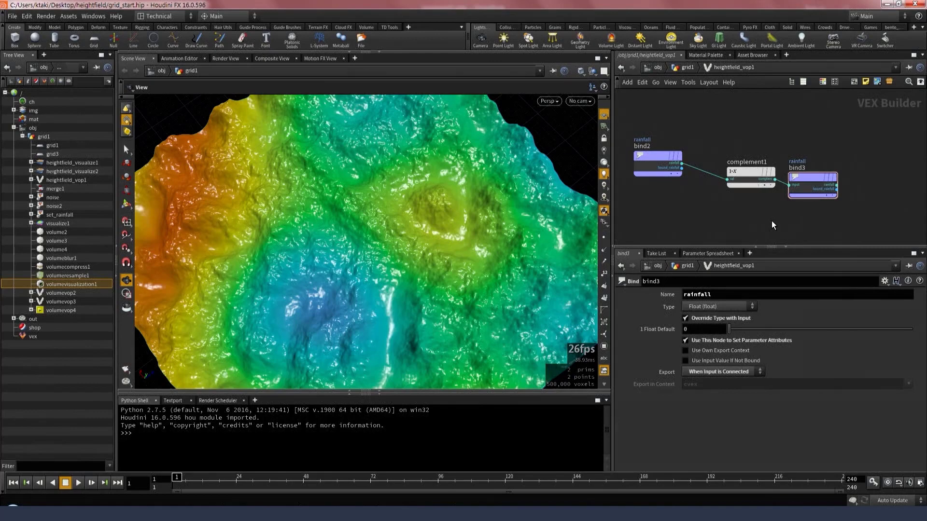
- Return to the grid1 network and compare the terrain colors by alternating display between heightfield_visualize1 and heightfield_vop1
key(u)
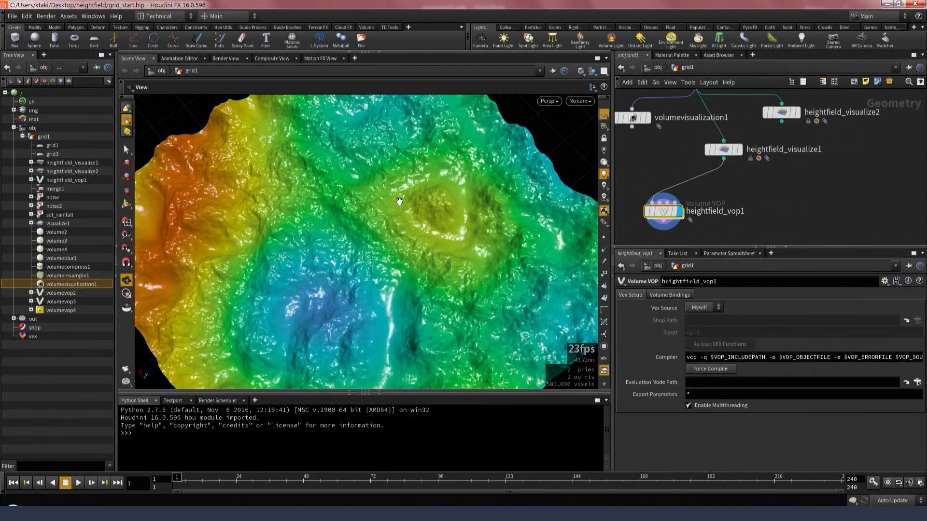
middle_drag(864, 186, 918, 167)
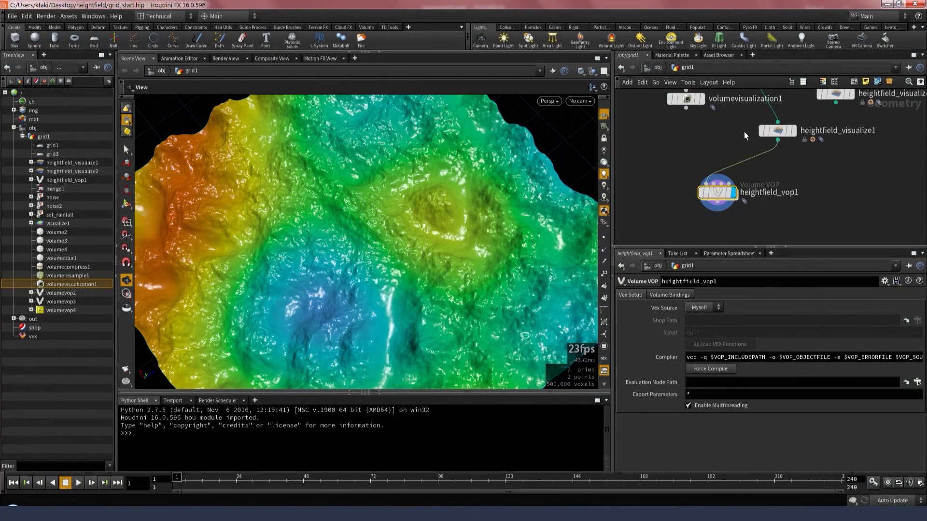
mouse_move(785, 129)
click(798, 111)
key(r)
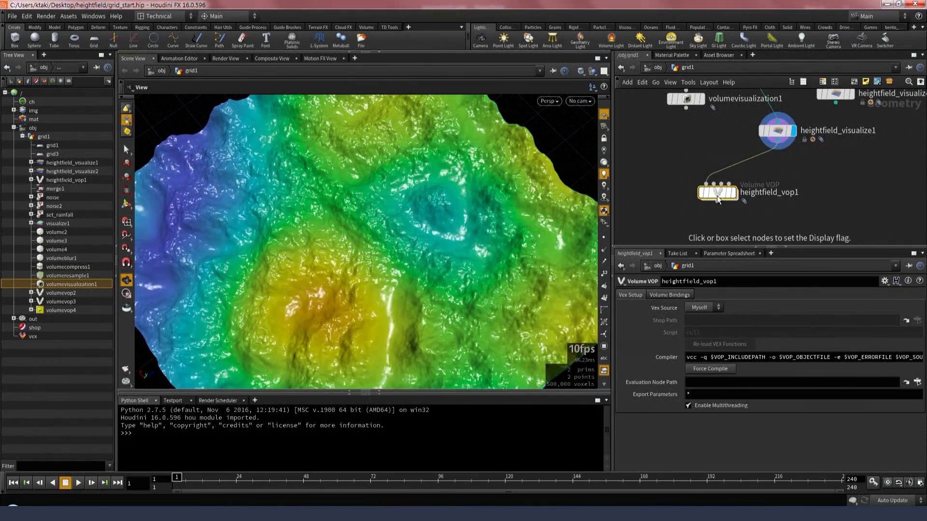
click(718, 194)
click(774, 129)
click(718, 192)
- Add a HeightField Wrangle node beside heightfield_vop1, connect heightfield_visualize1's output to it and display it
key(Tab)
text(hg)
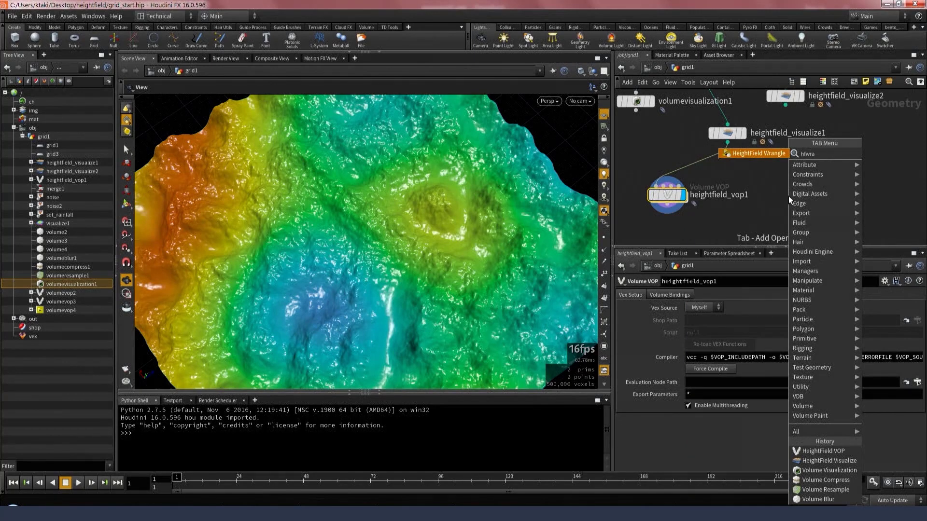
key(Return)
click(788, 196)
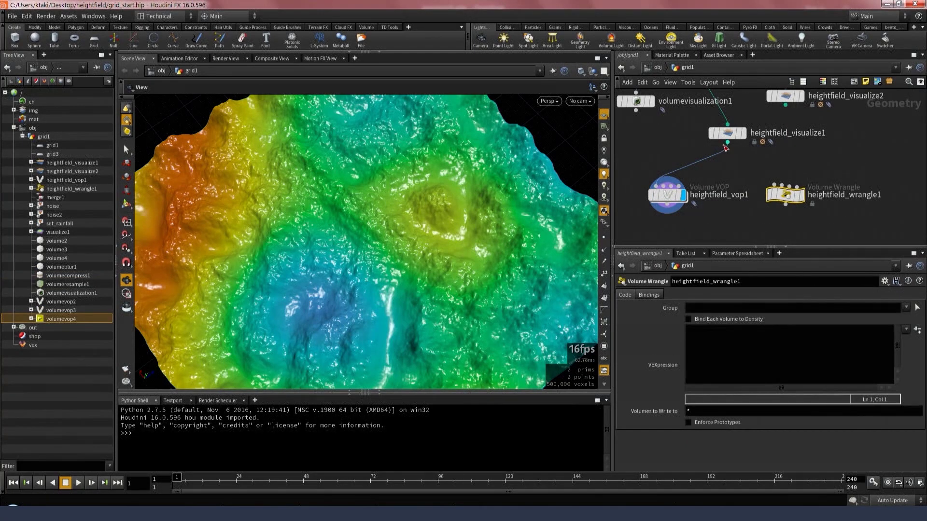
drag(725, 148, 785, 186)
click(801, 194)
click(735, 353)
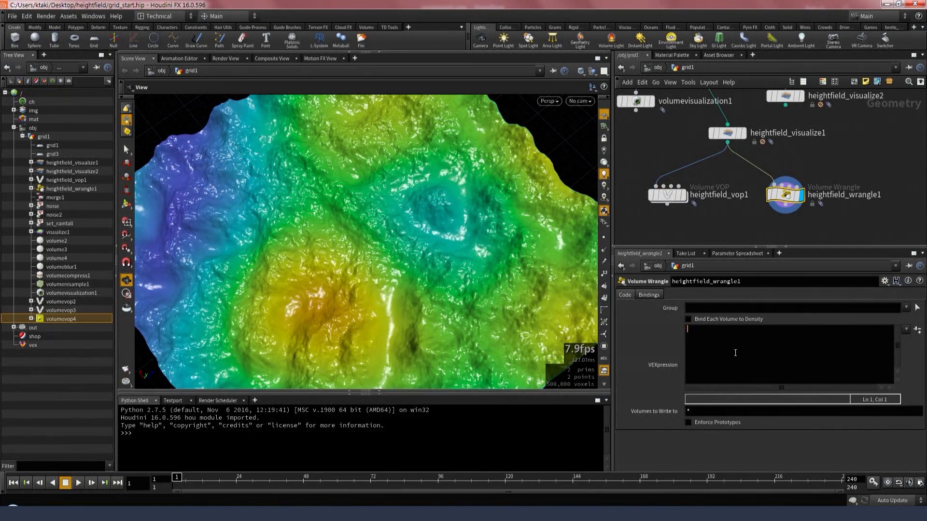
text(@rainfall = 1 - #)
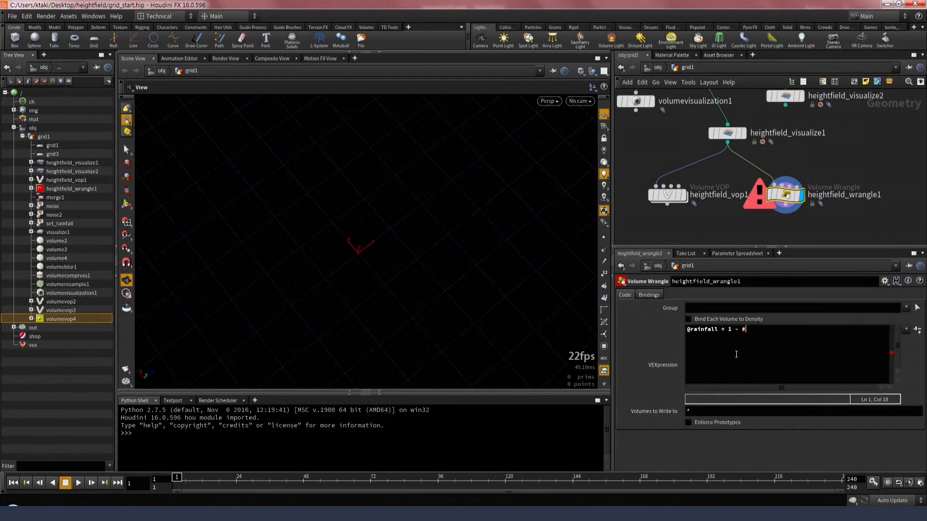
key(BackSpace)
text(@rainfall;)
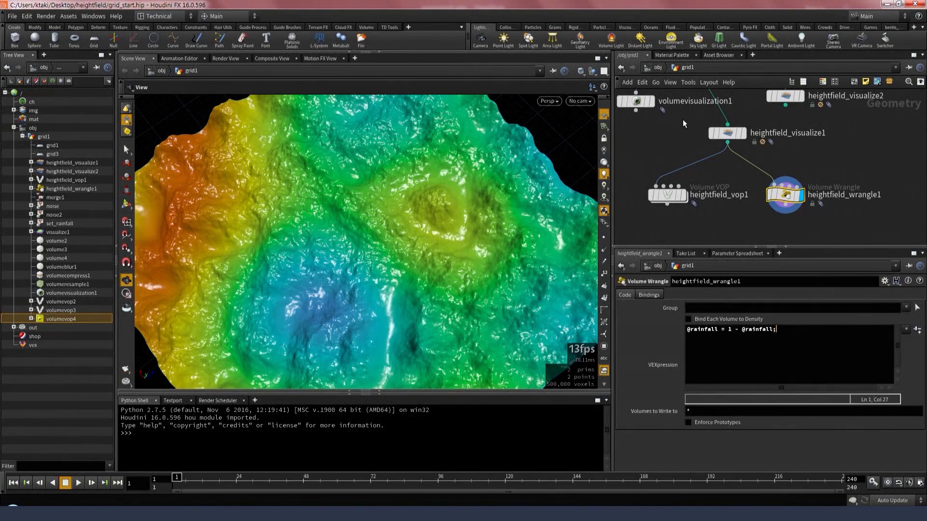
- Compare the rainfall colors by displaying heightfield_visualize1 and switching back to heightfield_wrangle1
click(743, 133)
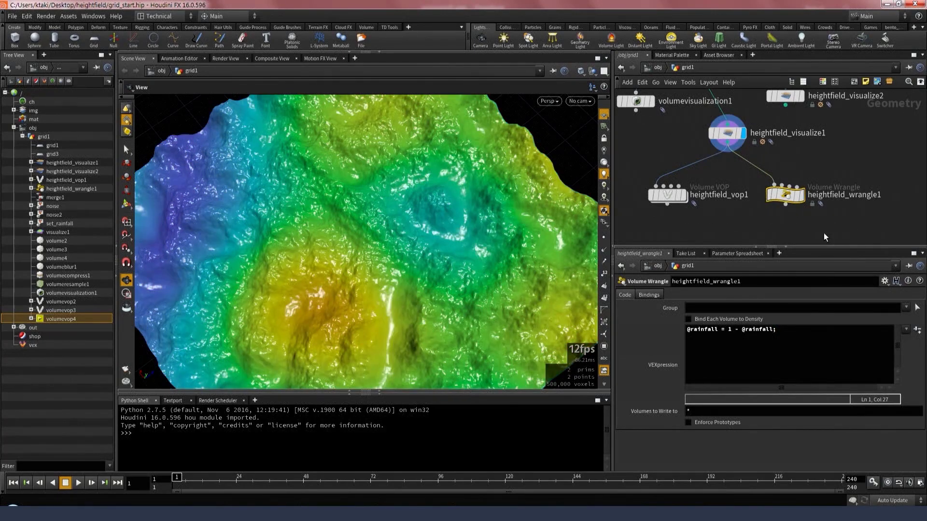
click(805, 175)
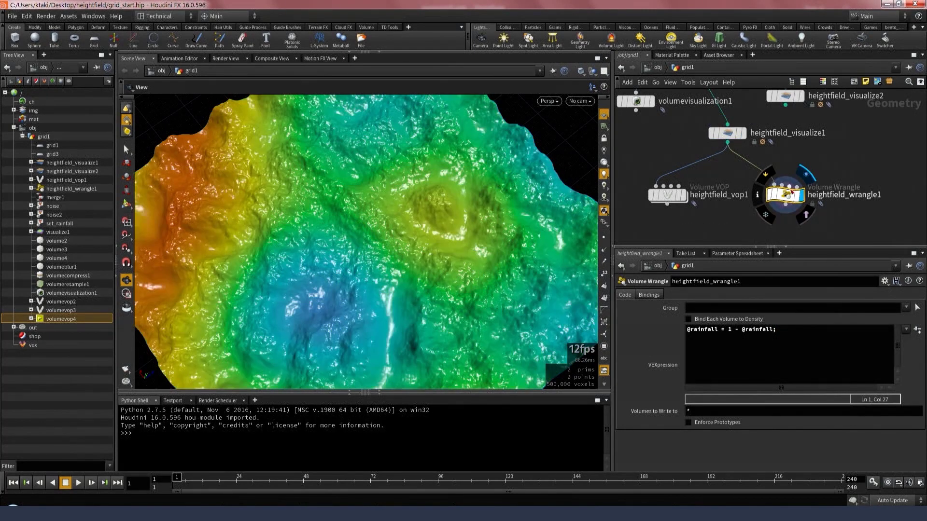
click(757, 195)
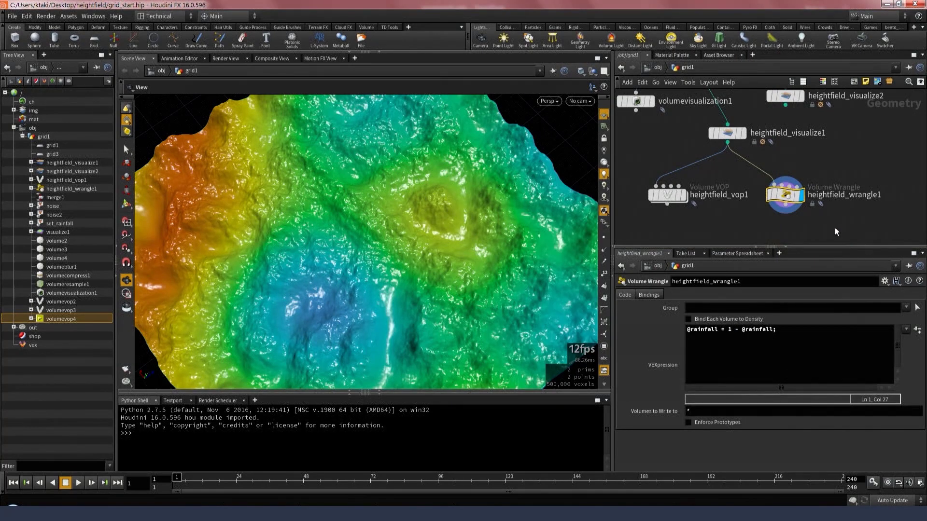
- Add a HeightField Copy Layer node below heightfield_wrangle1, connected to its output and displayed
middle_drag(836, 232, 831, 195)
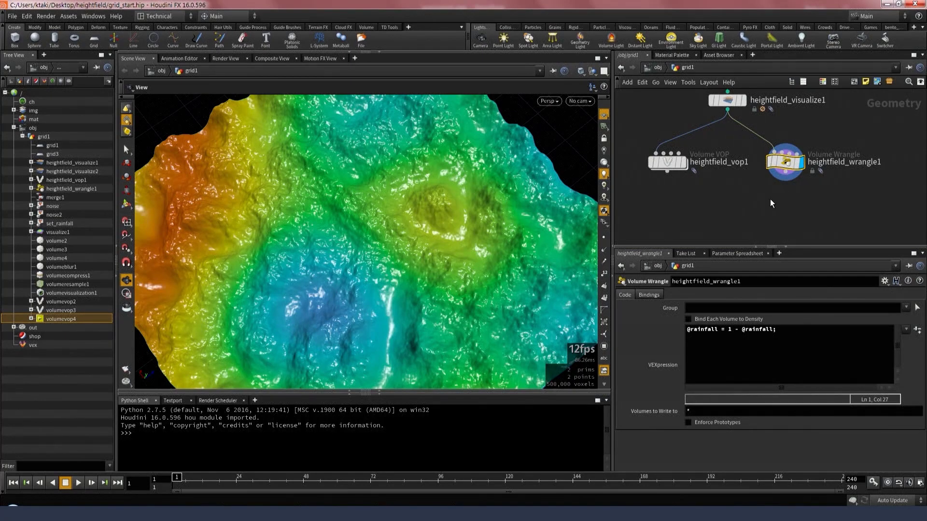
key(Tab)
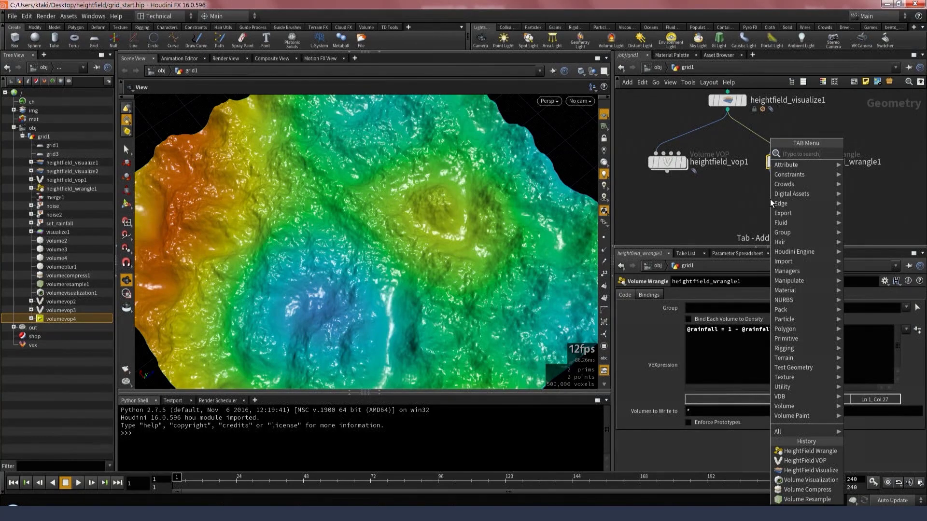
text(hf)
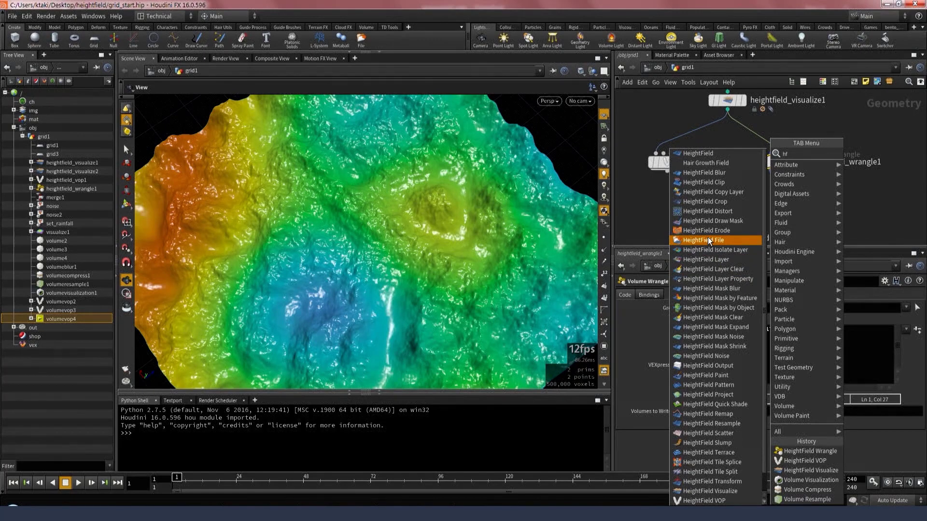
text(copyl)
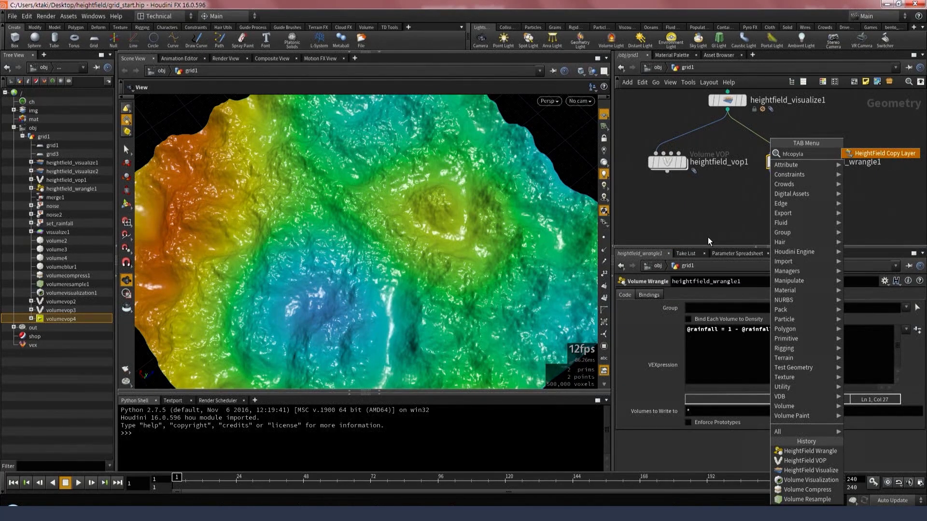
text(a)
key(Return)
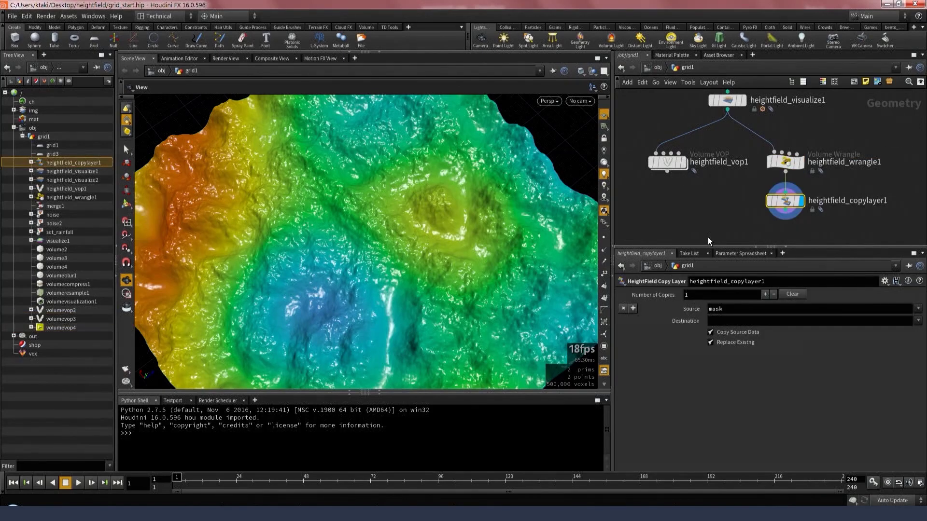
- Set heightfield_copylayer1 to copy the rainfall layer to the destination "mask", and check the node's volume info
click(918, 309)
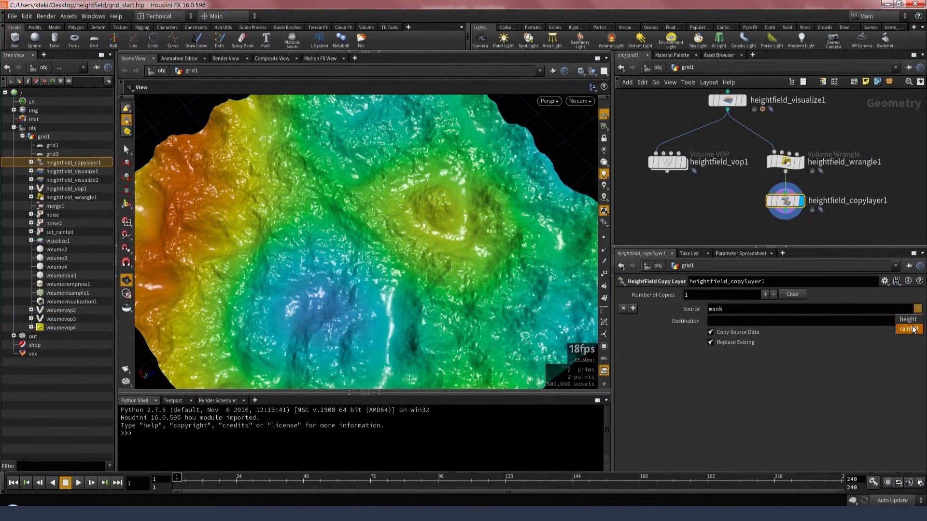
click(910, 321)
click(777, 320)
text(mask)
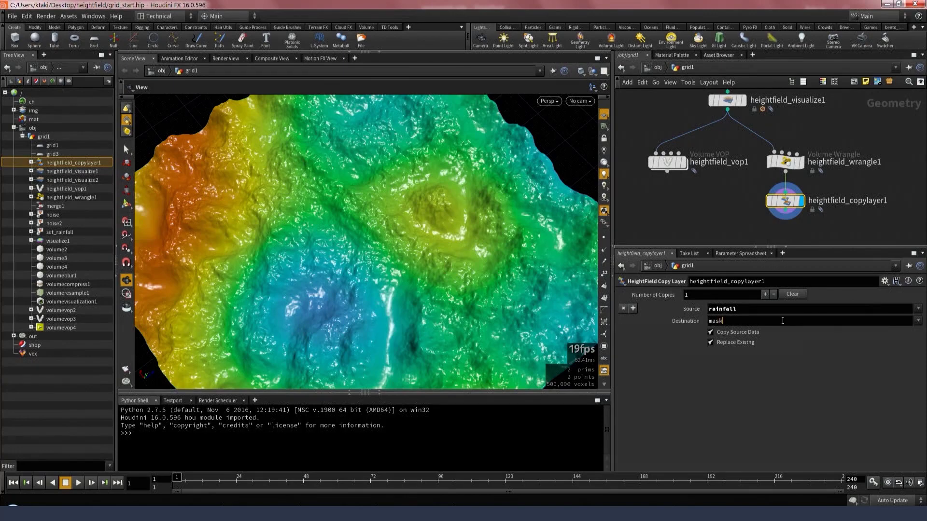
key(Return)
key(f)
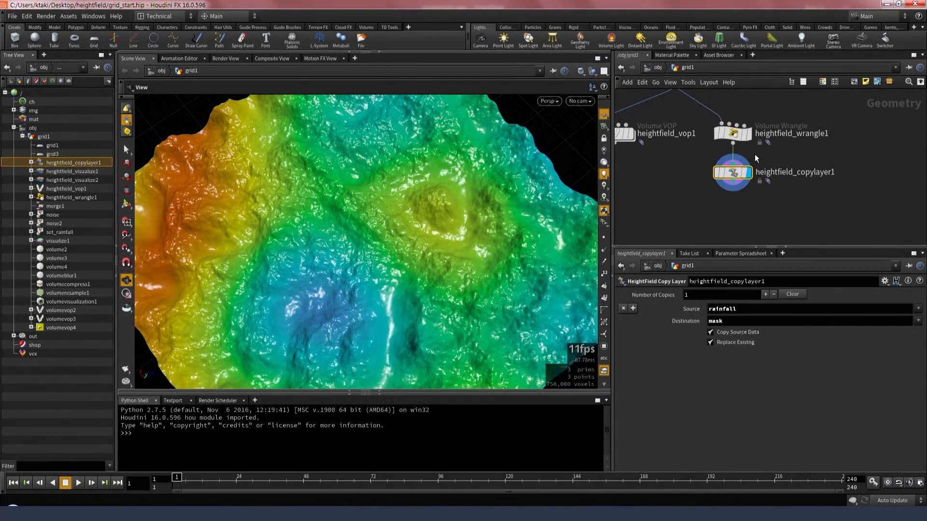
middle_click(730, 172)
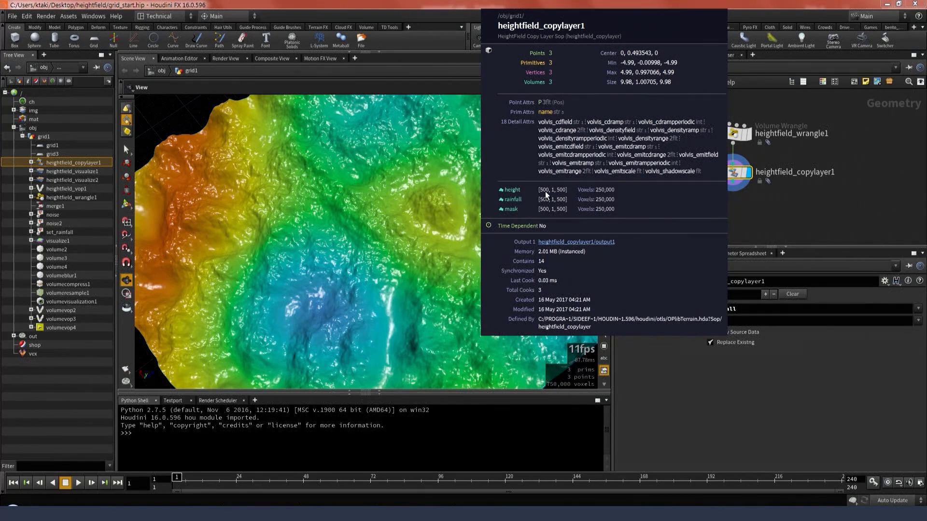
- Add a HeightField Visualize node below heightfield_copylayer1, connected to its output and displayed
key(Tab)
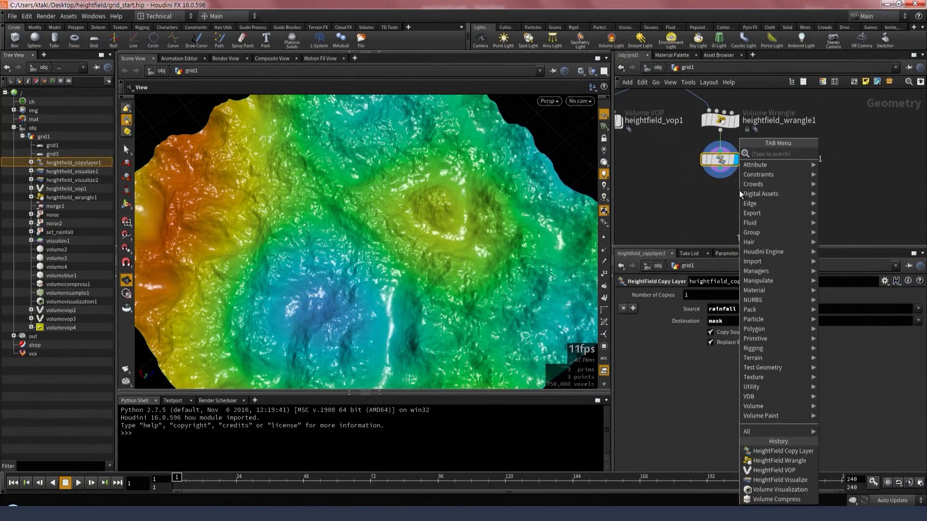
text(hfvis)
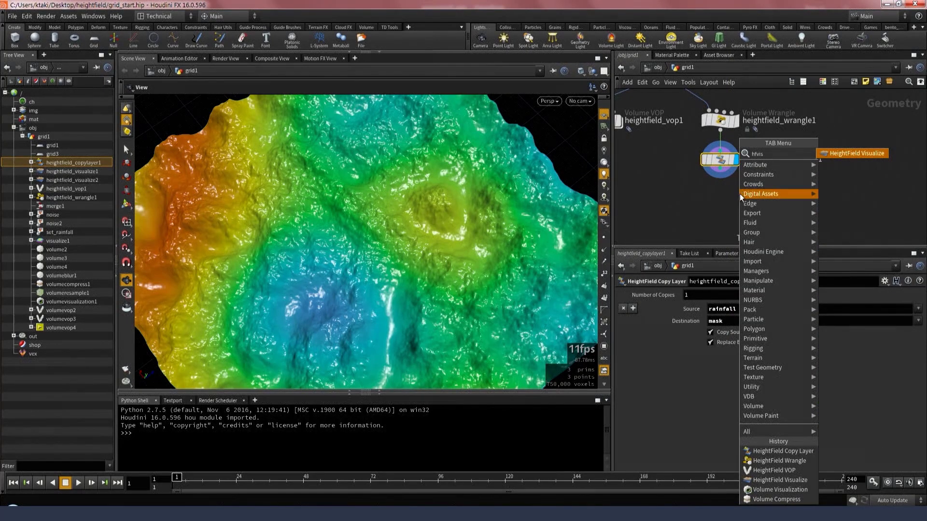
key(Return)
click(739, 193)
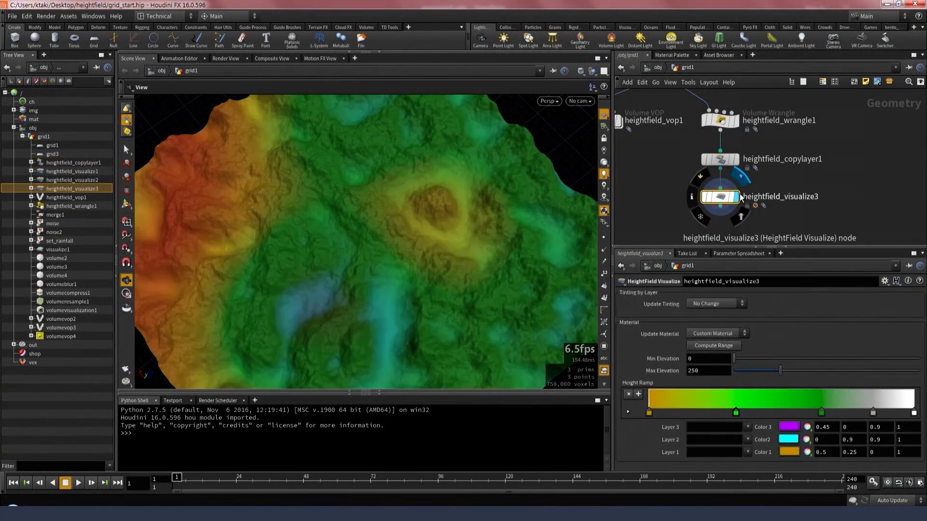
- Set Update Material to No Change and Update Tinting to Default Tinting on heightfield_visualize3, and check its node info
click(695, 334)
click(704, 344)
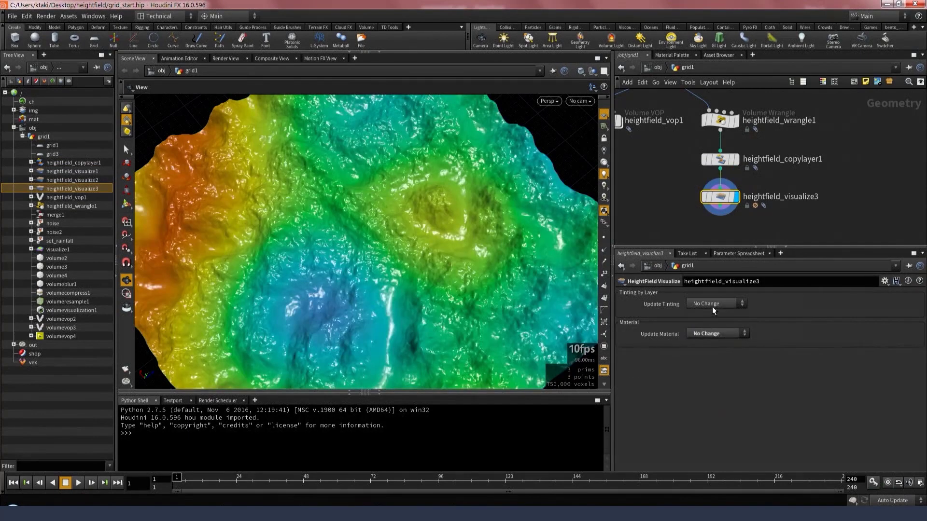
click(713, 303)
click(709, 322)
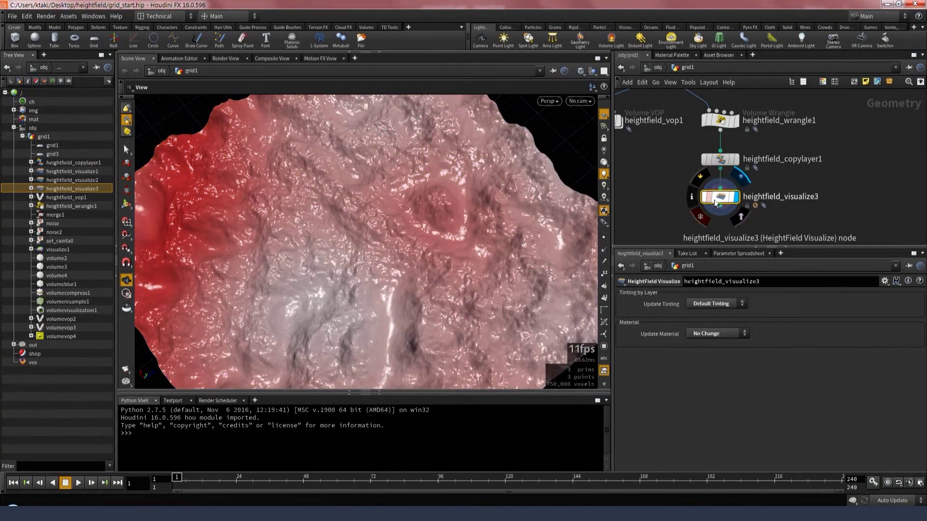
click(692, 196)
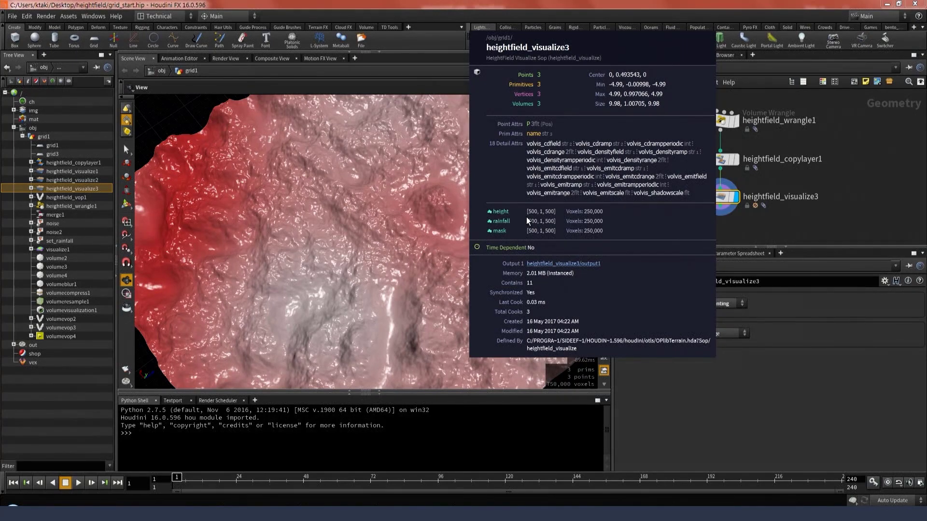
- Add a HeightField Remap node below heightfield_visualize3, set its layer to remap to mask, and display it
key(Tab)
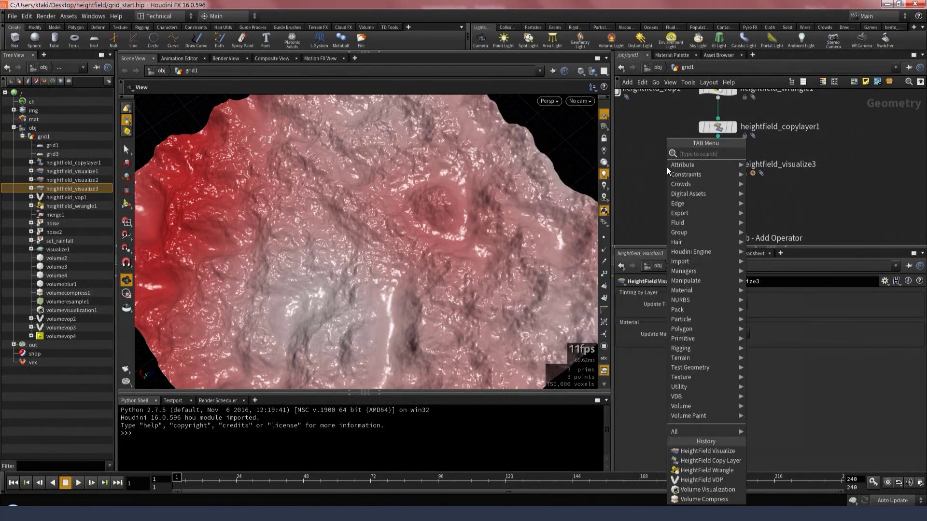
text(hf)
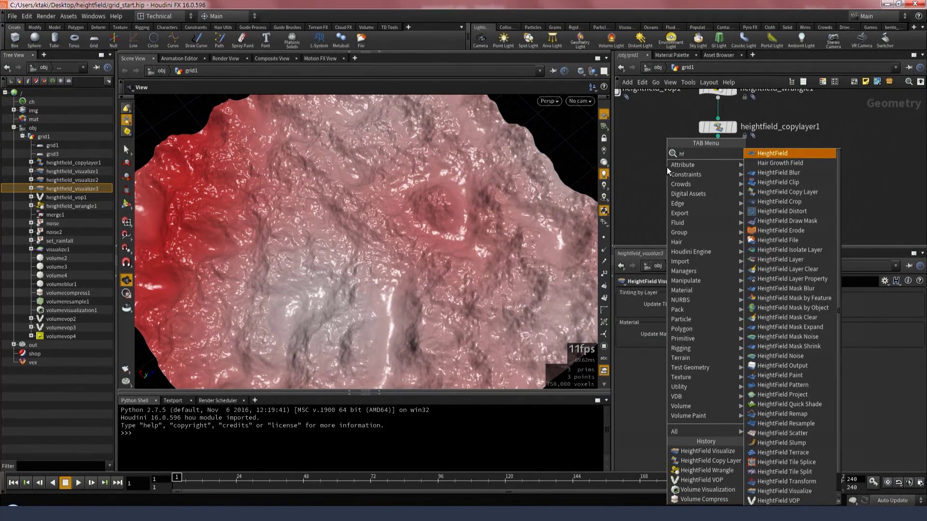
text(re)
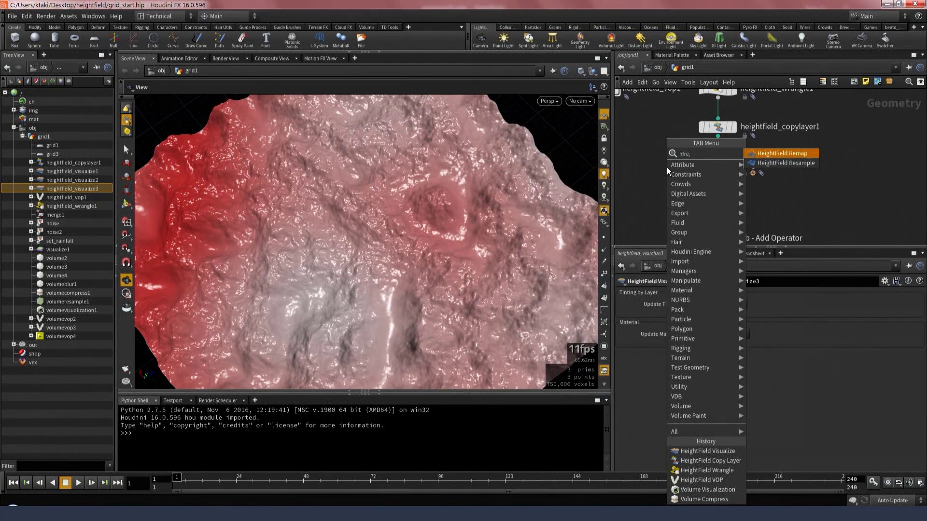
click(787, 155)
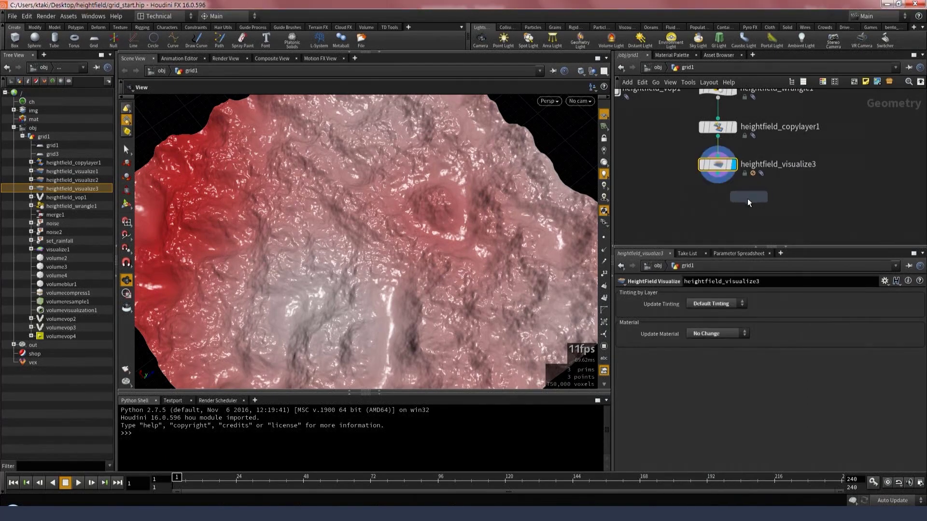
click(747, 198)
click(914, 295)
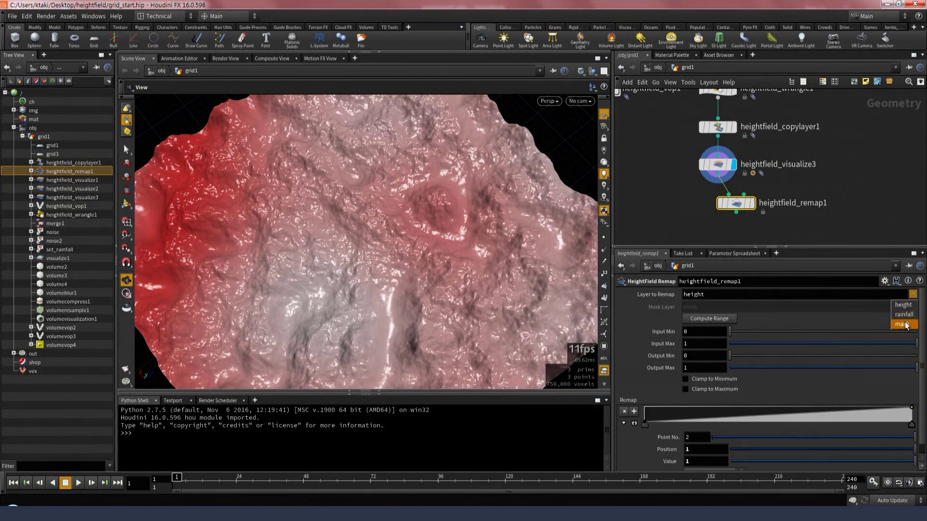
click(904, 325)
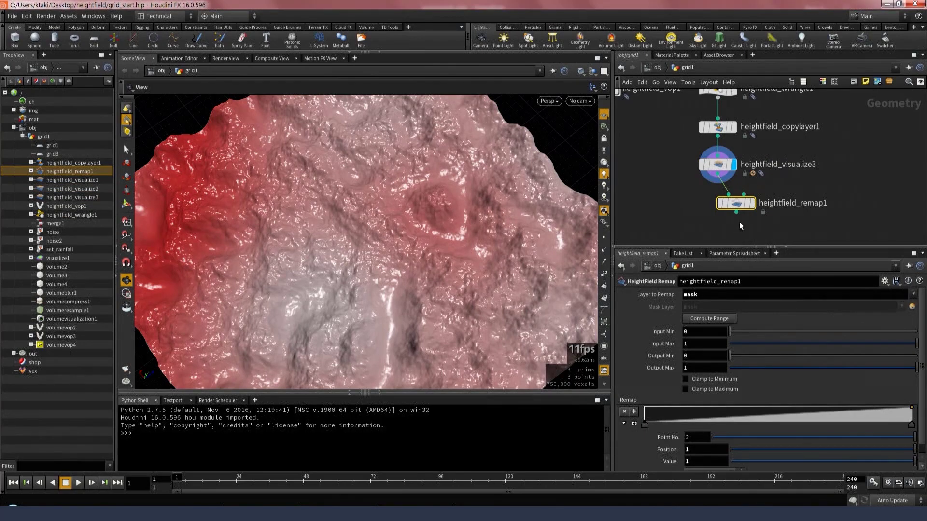
click(751, 203)
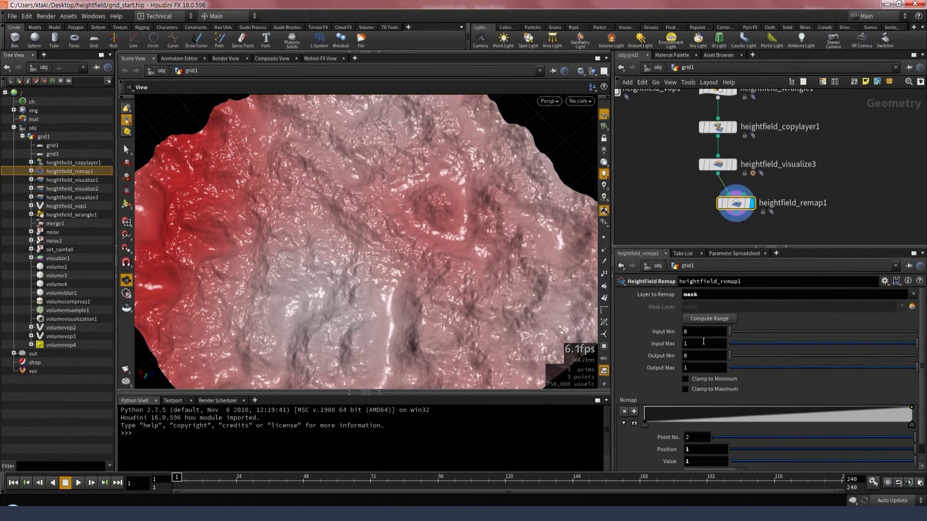
- Invert the mask in heightfield_remap1 by setting Output Min to 1 and Output Max to 0
click(699, 356)
text(1)
key(Tab)
text(0)
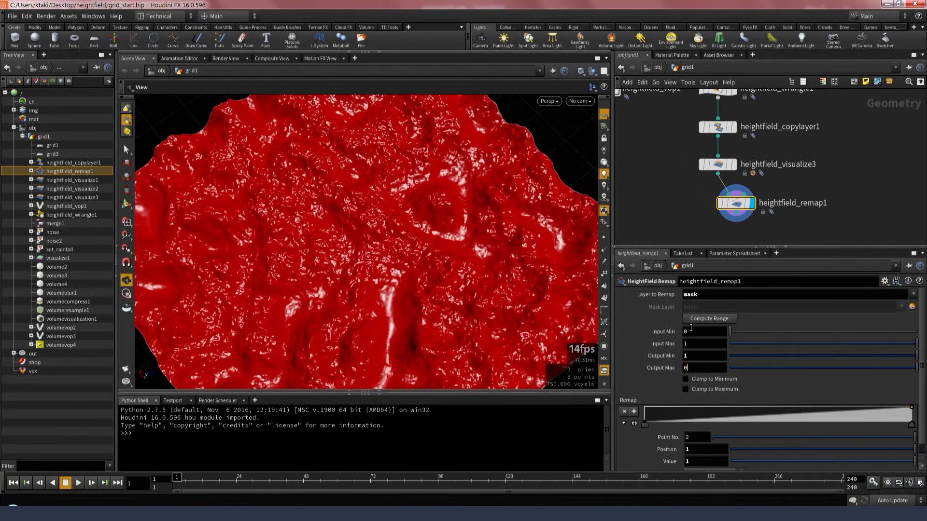
key(Return)
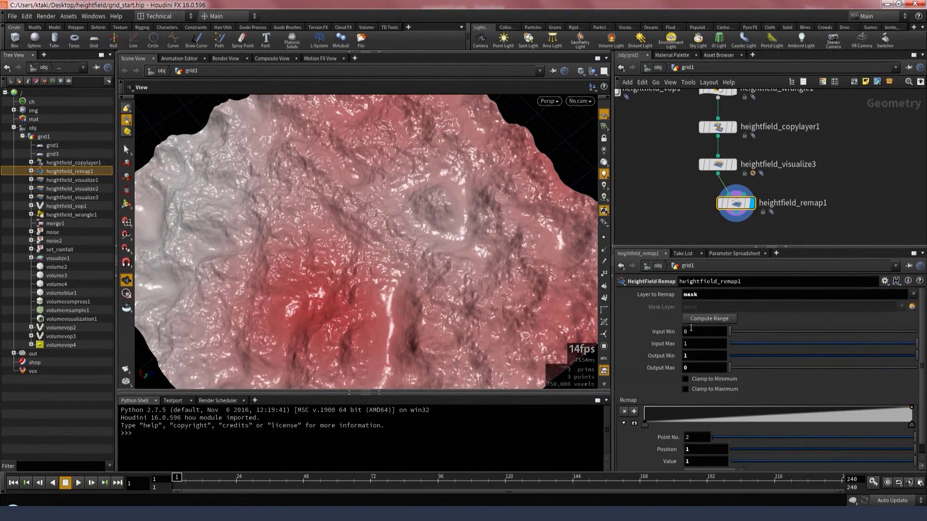
- Add a HeightField Blur node below heightfield_remap1, connected to its output and displayed
middle_drag(714, 236, 674, 169)
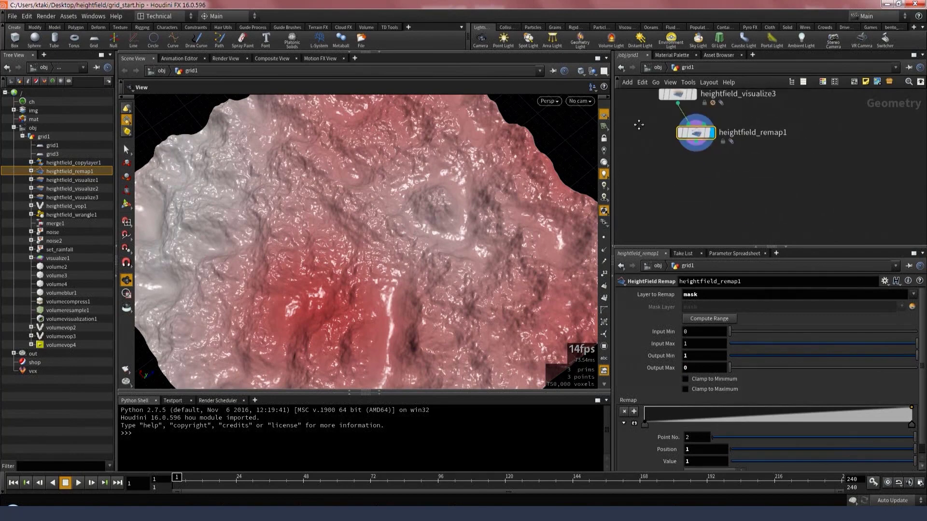
key(Tab)
text(hfbl)
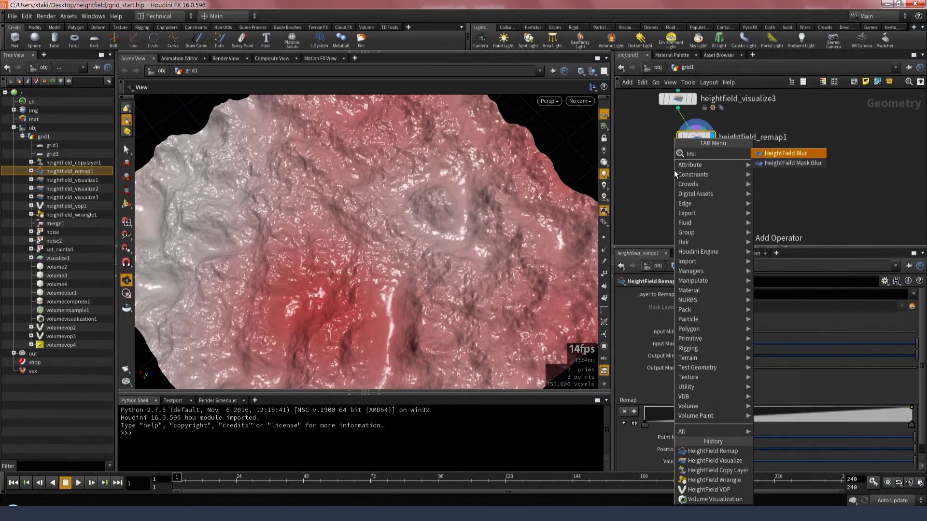
text(u)
key(Return)
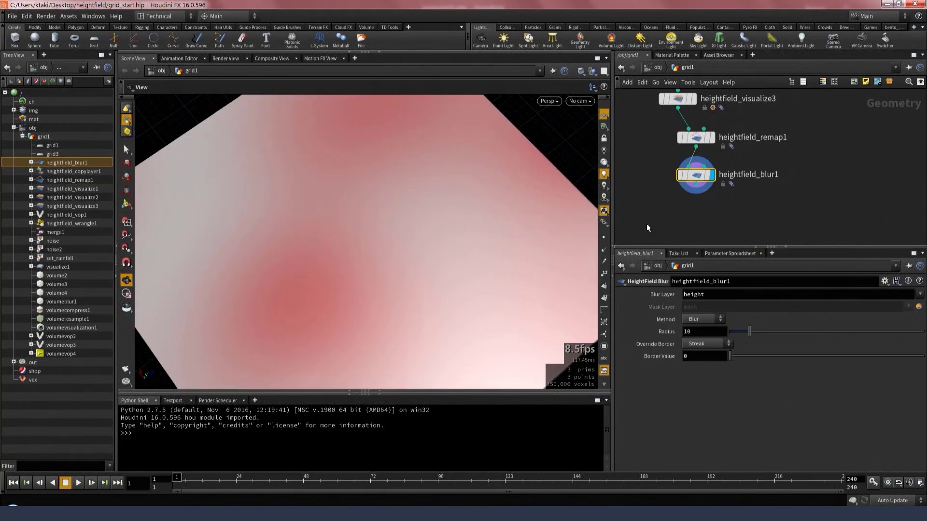
- Reduce heightfield_blur1's radius to 0.5 and inspect the blurred terrain
drag(456, 259, 424, 241)
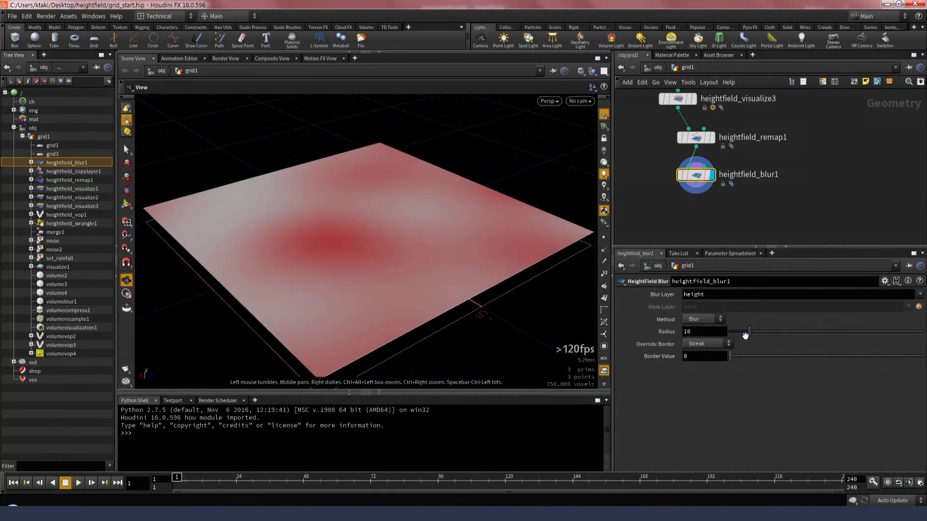
drag(749, 331, 731, 337)
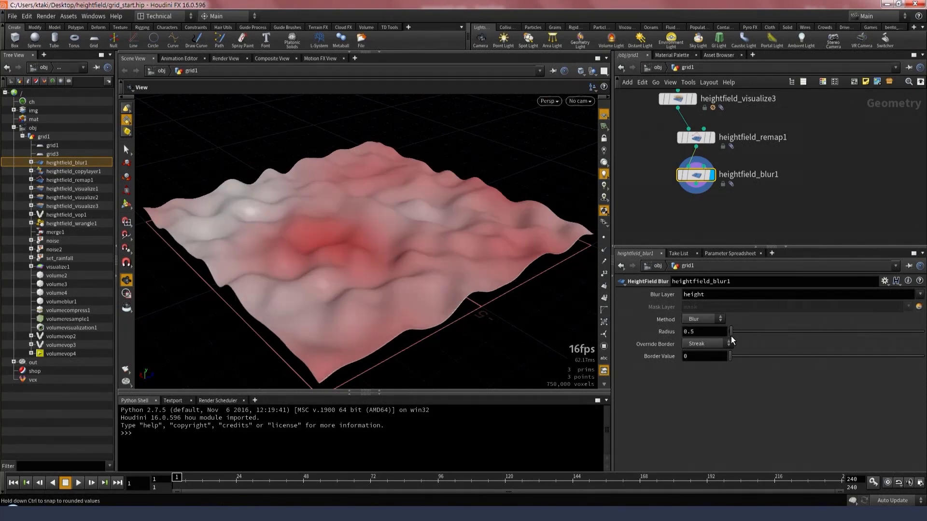
mouse_move(449, 227)
mouse_down()
mouse_move(459, 217)
mouse_move(442, 231)
mouse_move(463, 223)
mouse_up()
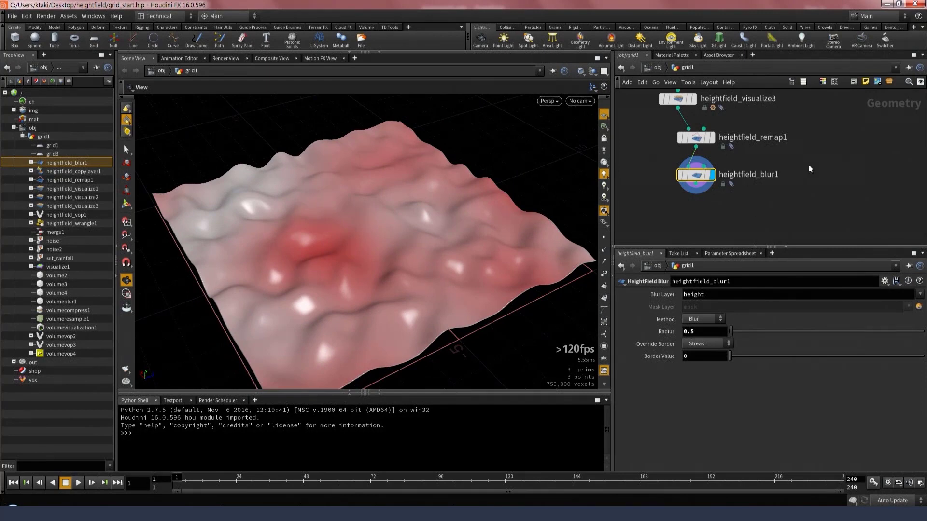
- Move heightfield_blur1 down and connect heightfield_remap1's output to its mask input
mouse_move(697, 178)
drag(698, 178, 713, 210)
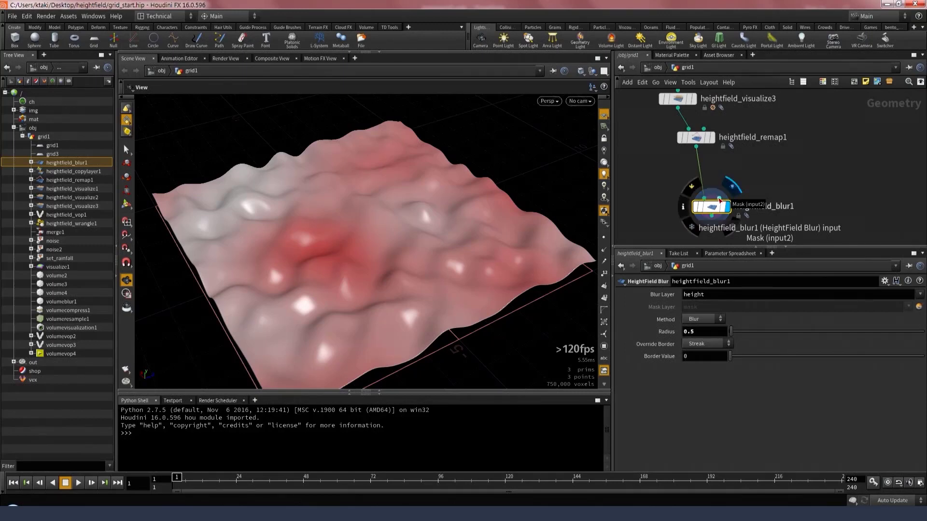
click(720, 201)
click(696, 145)
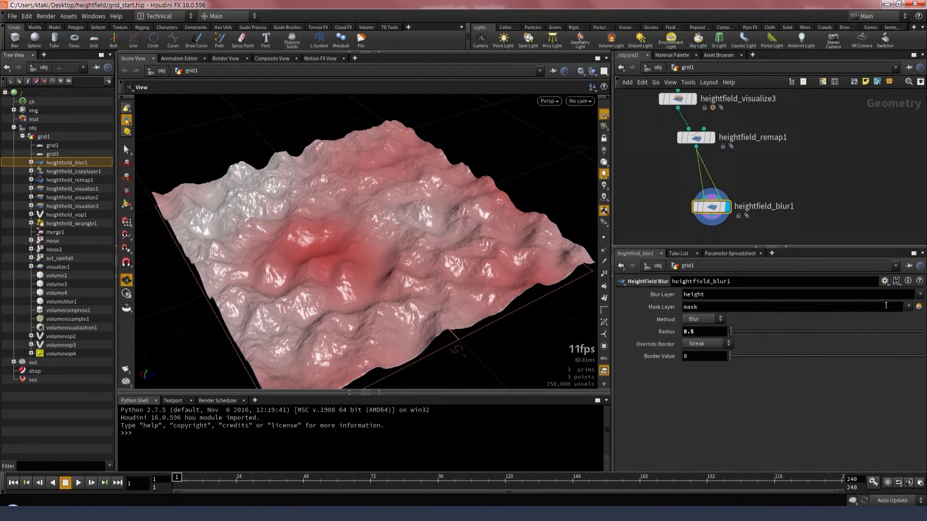
- Insert a HeightField Paint node for heightfield_blur1's mask layer, display it, and paint mask strokes on the terrain with a brush radius of about 2.26
click(918, 308)
mouse_move(768, 174)
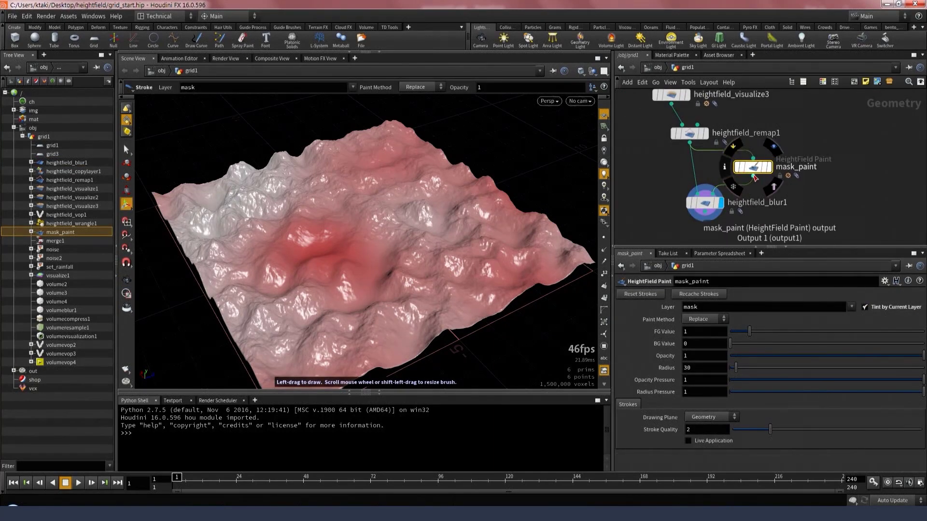
click(769, 167)
scroll(312, 236, down, 20)
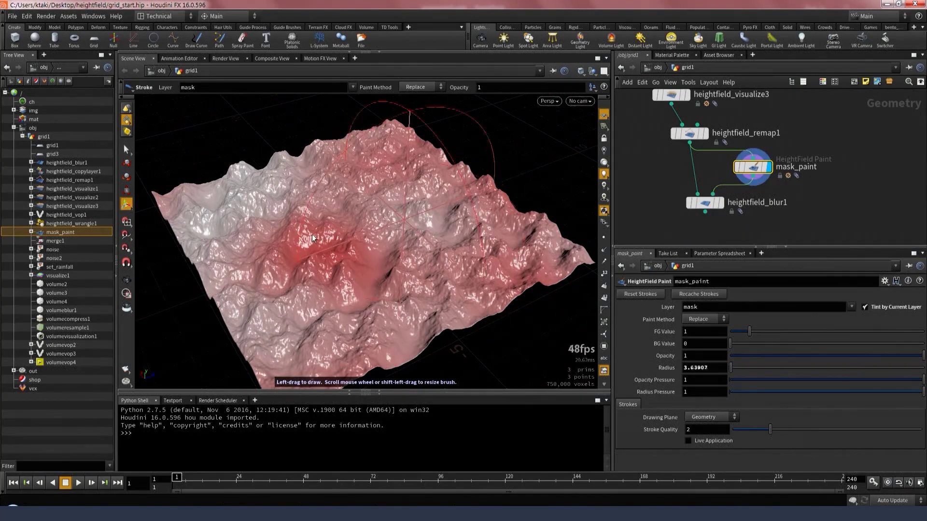
mouse_move(308, 242)
mouse_down()
mouse_move(385, 201)
mouse_move(427, 193)
mouse_move(439, 231)
mouse_move(451, 239)
mouse_move(481, 233)
mouse_up()
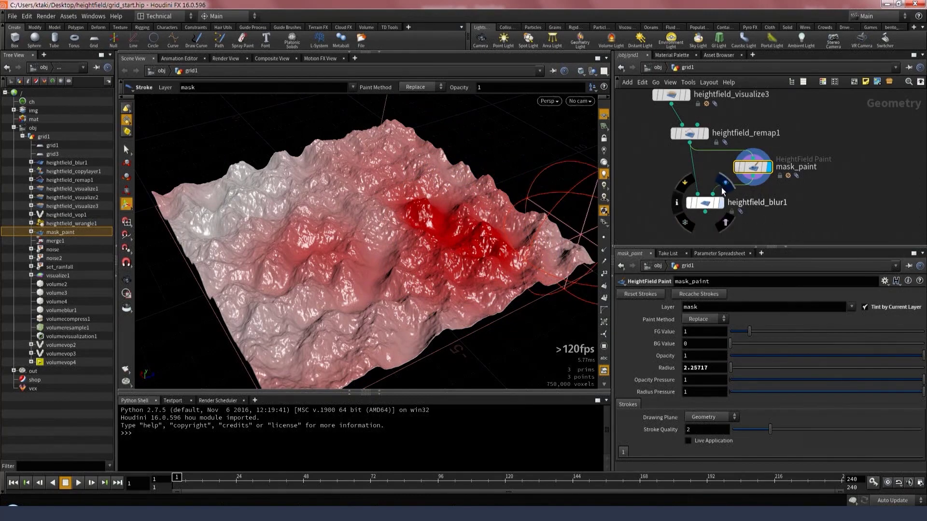
- Display heightfield_blur1 and open its parameters to inspect the terrain blurred through the painted mask
click(721, 202)
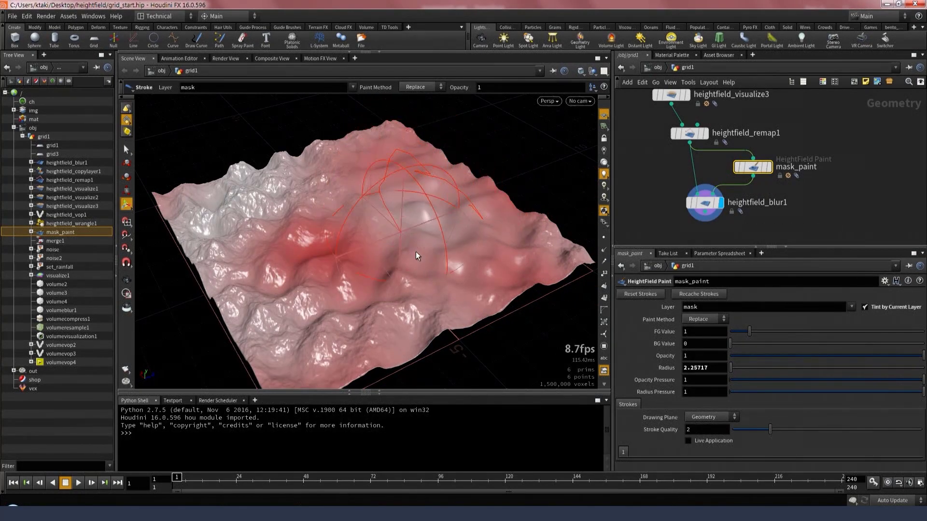
click(705, 202)
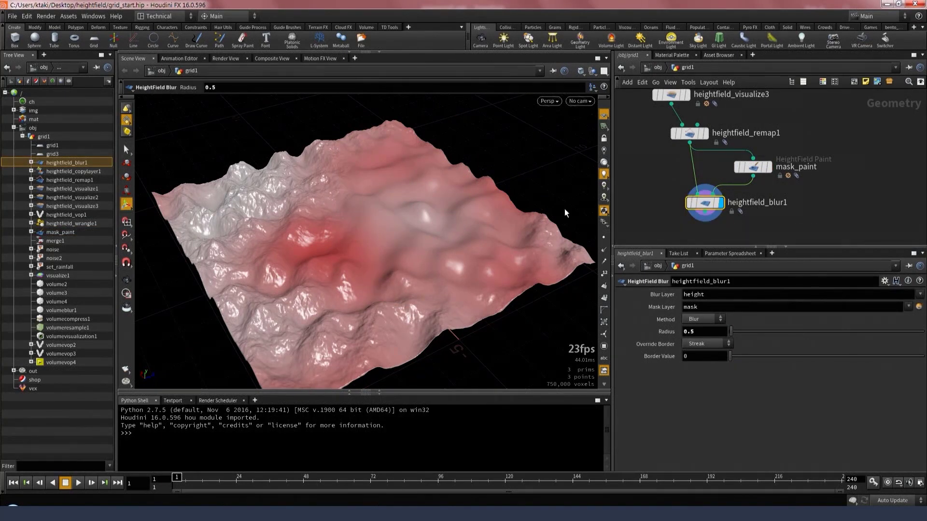
click(752, 166)
drag(659, 184, 721, 226)
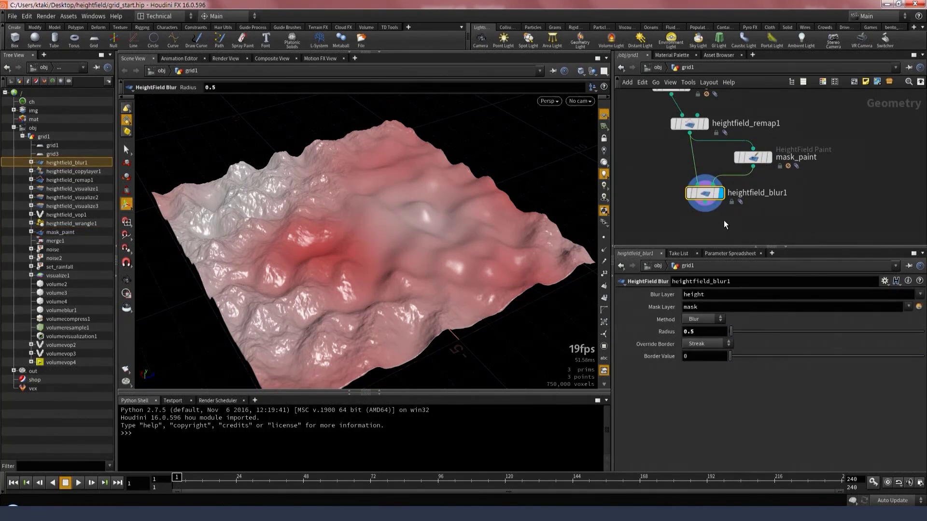
- Add a COP2 Network node below heightfield_blur1 and go inside it
middle_drag(766, 216, 751, 222)
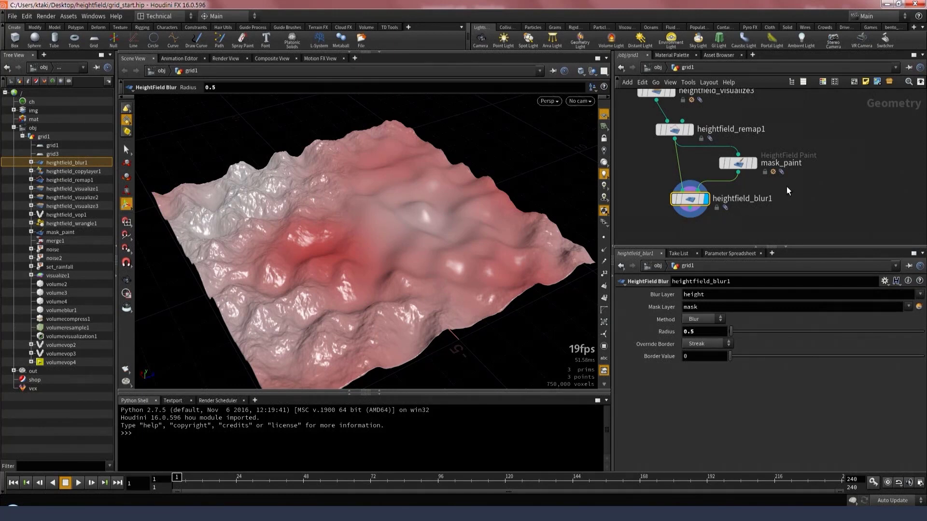
middle_drag(798, 219, 823, 184)
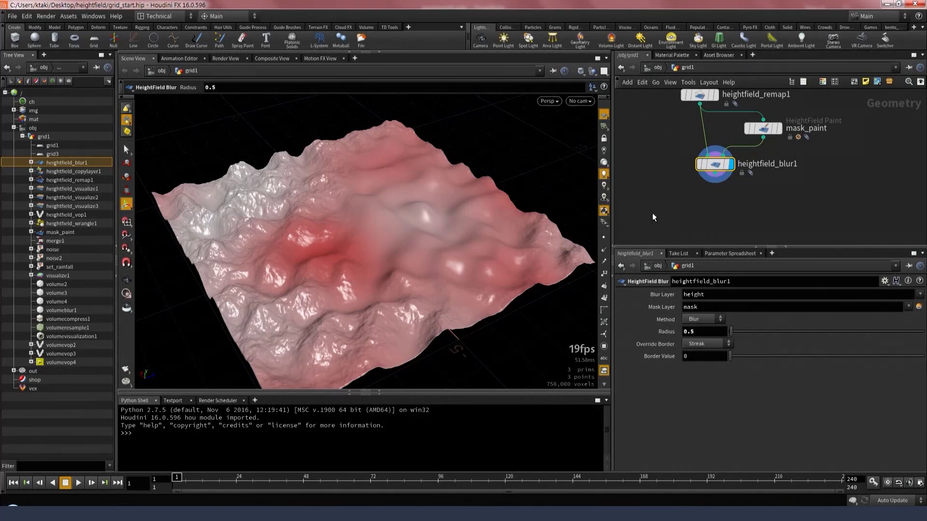
middle_drag(728, 220, 702, 228)
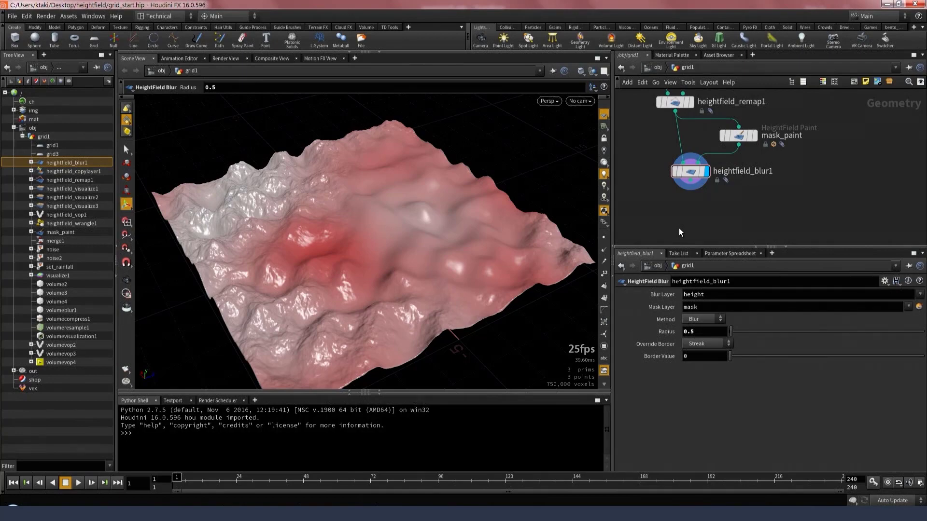
key(Tab)
text(copn)
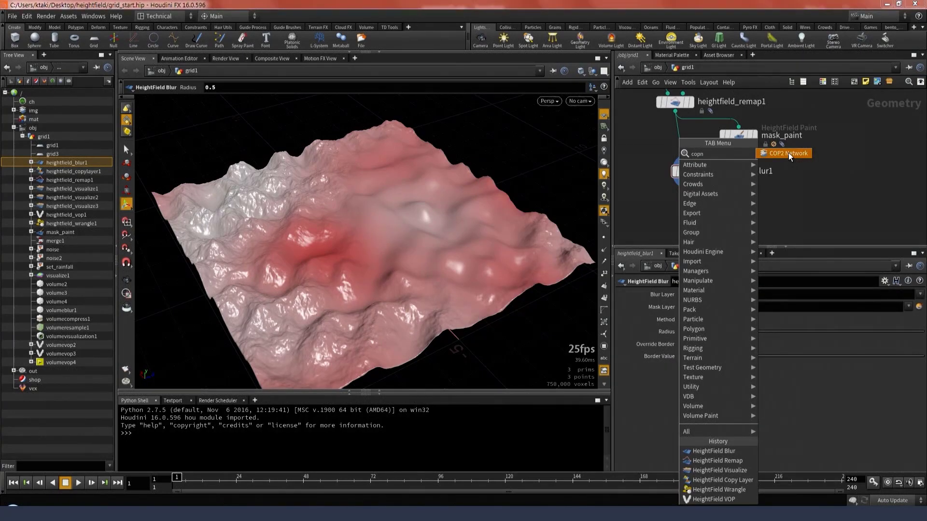
click(788, 152)
click(690, 213)
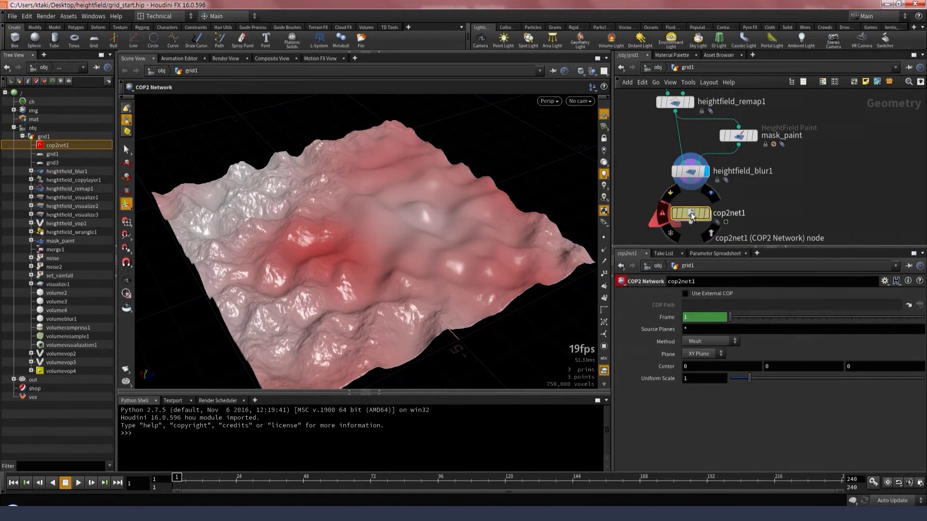
double_click(690, 213)
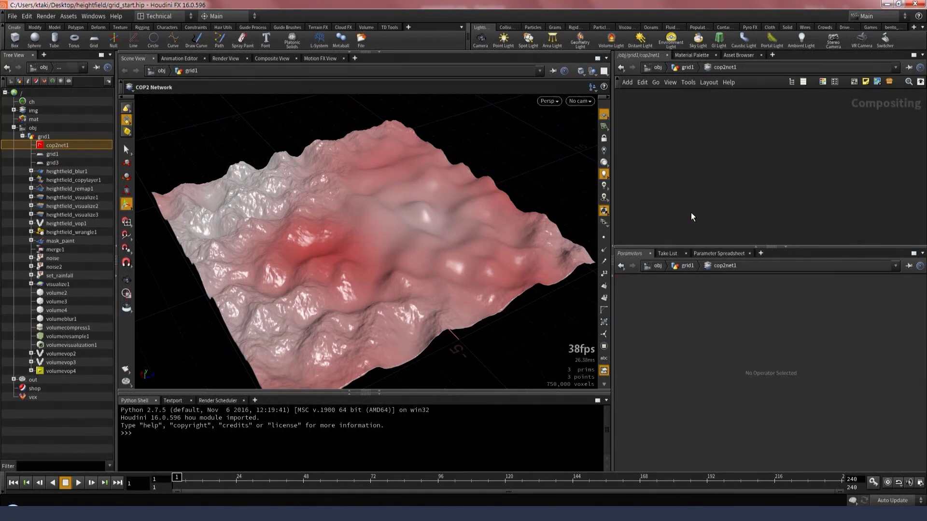
- Show the Composite View and add a SOP Import node in the empty compositing network
click(268, 58)
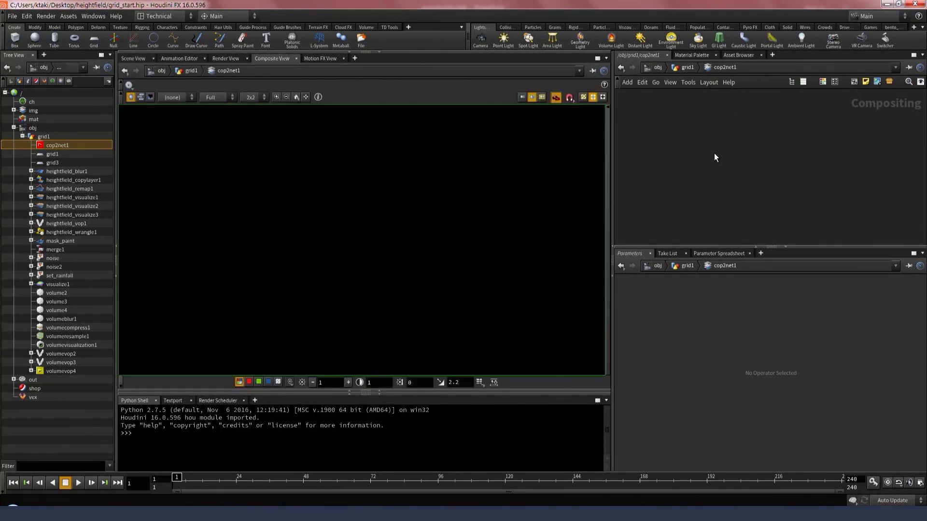
key(Tab)
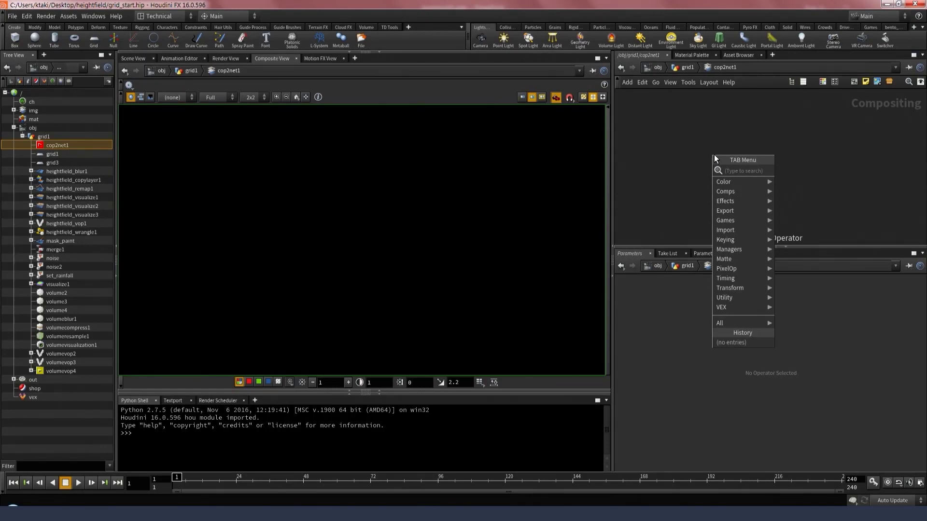
text(sopi)
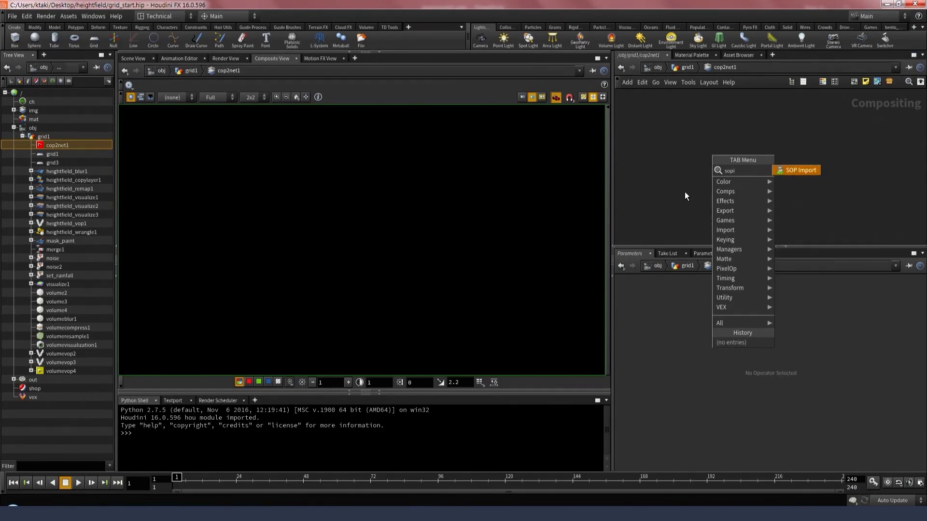
click(779, 170)
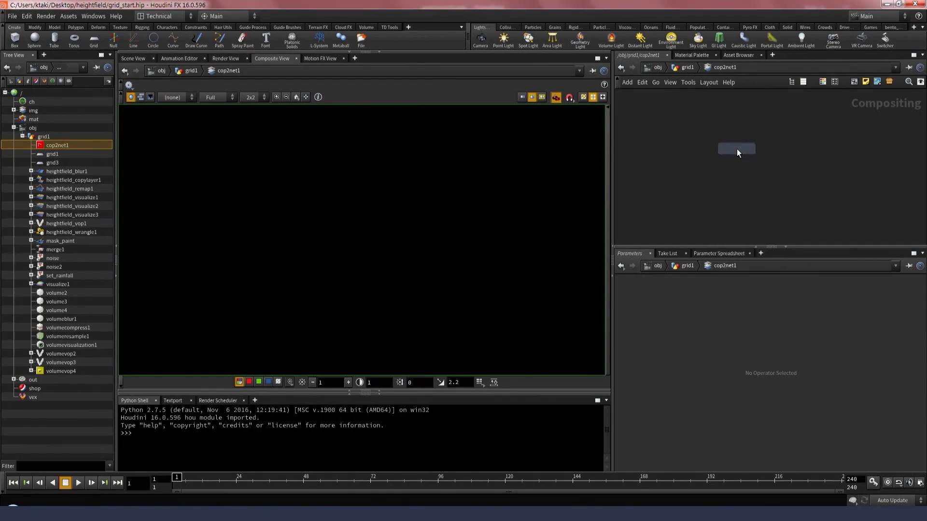
click(736, 148)
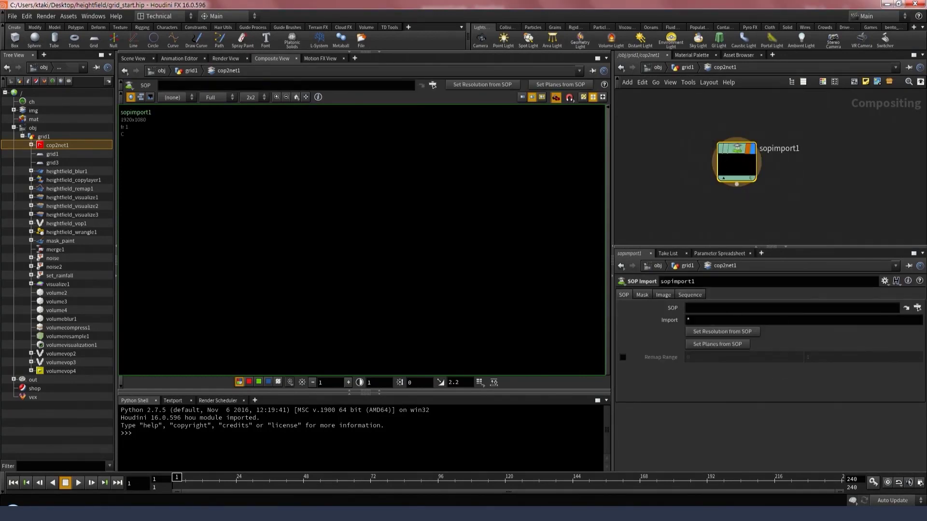
- Set the SOP Import node's source to /obj/grid1/heightfield_blur1
click(917, 307)
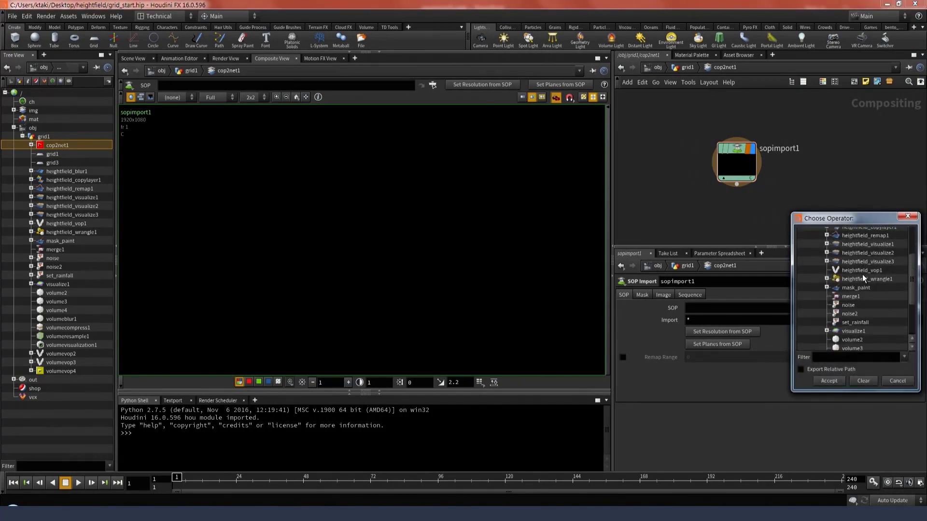
scroll(882, 283, up, 2)
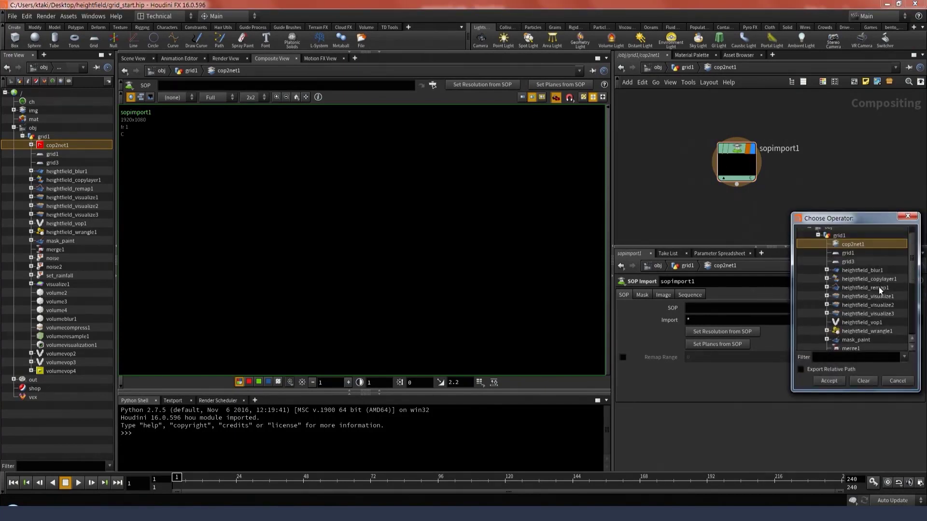
click(866, 273)
click(839, 380)
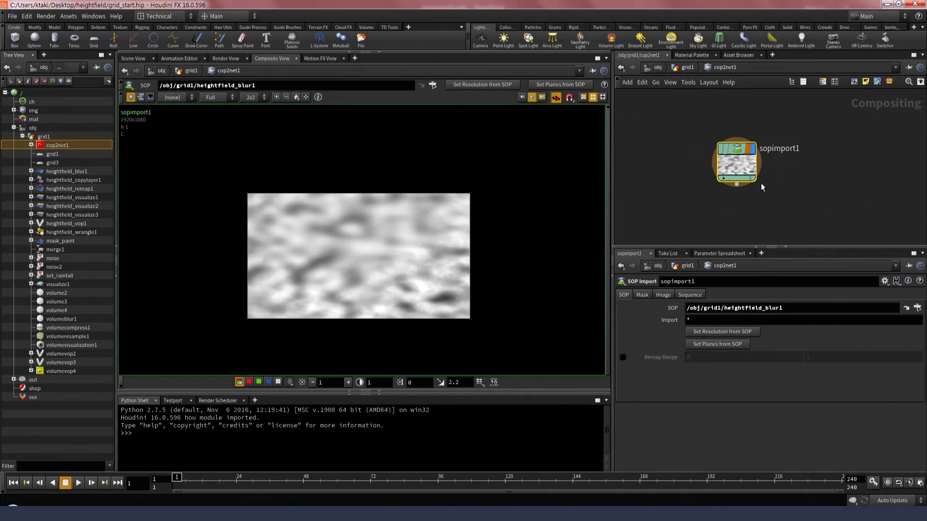
scroll(744, 175, up, 2)
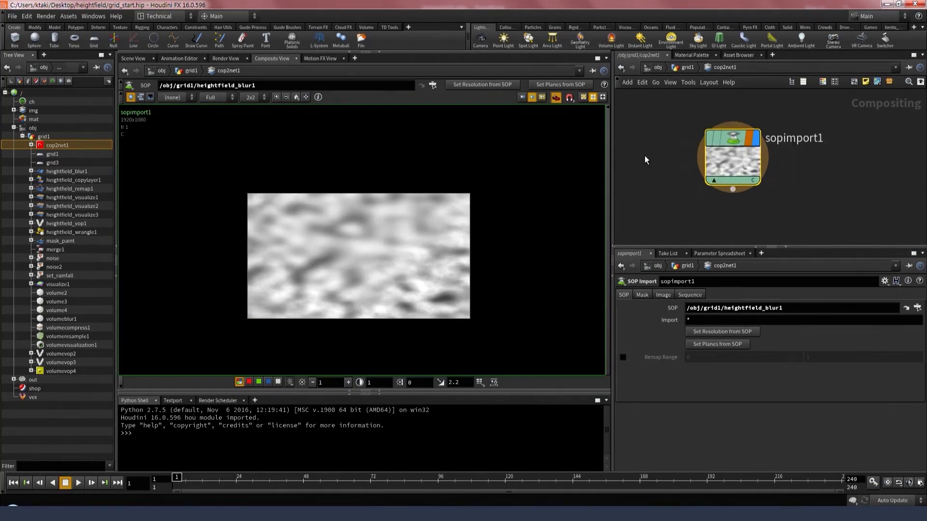
- Set the sopimport1 resolution from its source SOP and check the override size and node info
scroll(645, 156, down, 2)
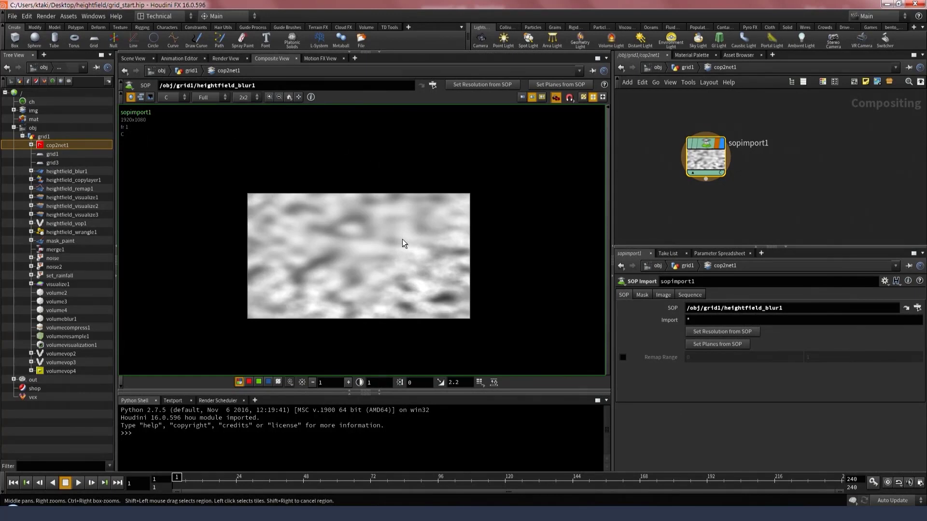
click(662, 295)
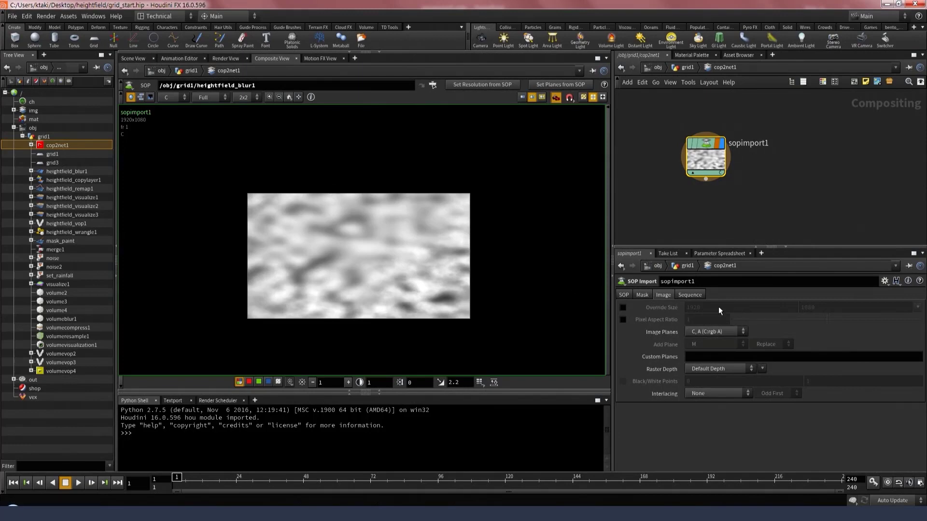
click(620, 293)
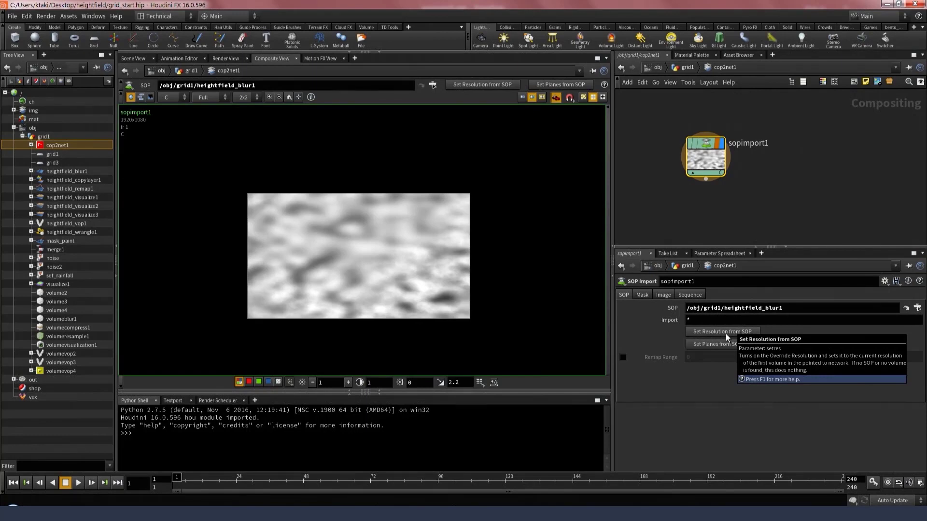
click(725, 334)
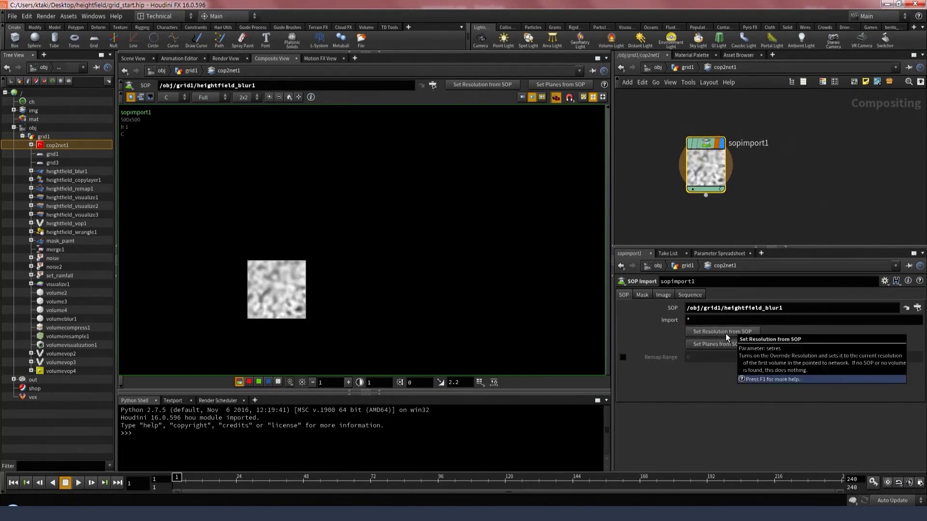
scroll(238, 289, up, 5)
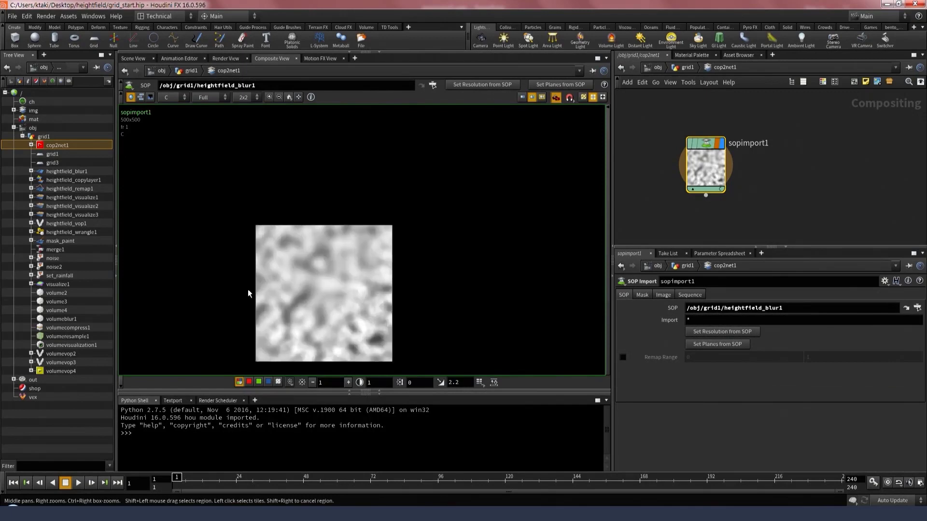
middle_drag(369, 326, 360, 293)
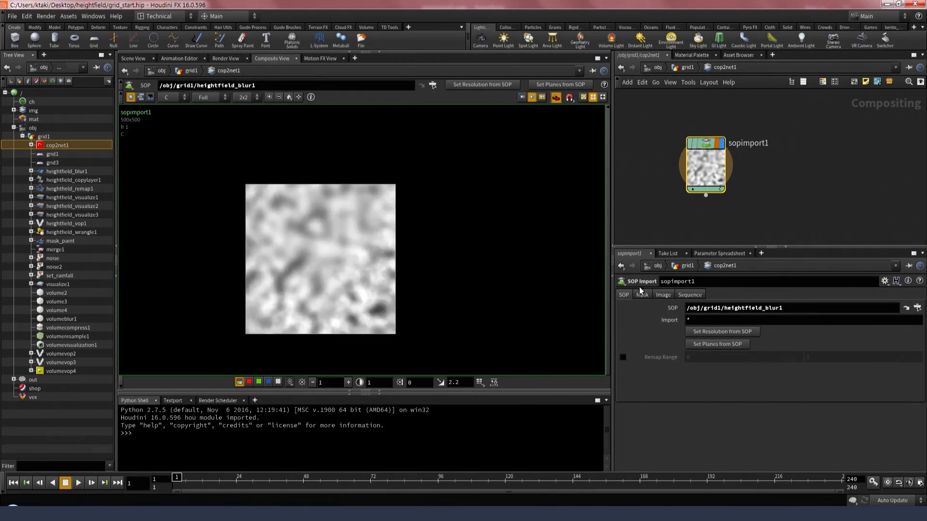
click(661, 294)
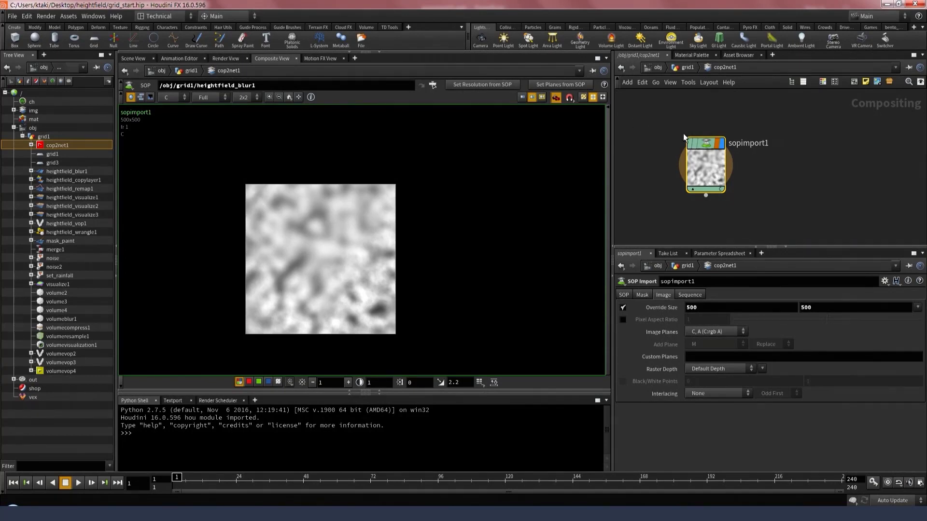
middle_click(700, 140)
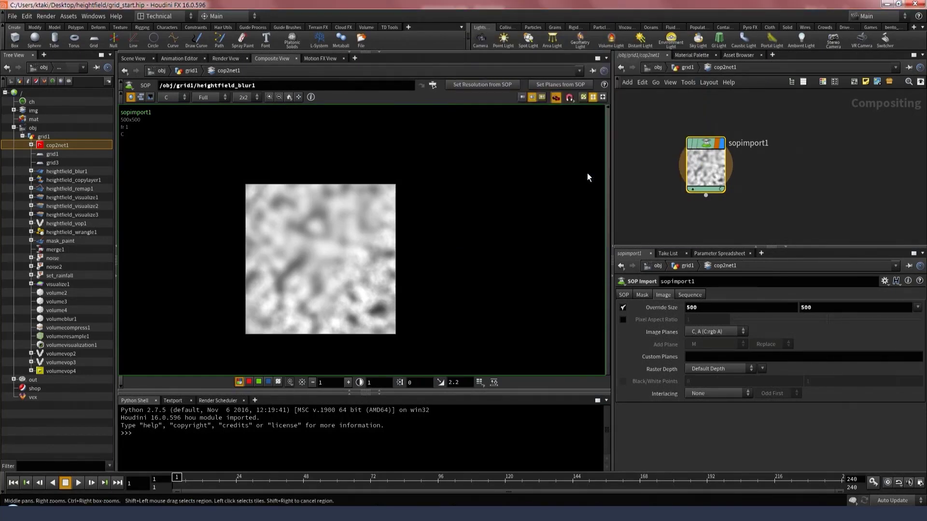
- Set the sopimport1 planes from its source SOP, and check the rainfall and mask previews and the custom planes list
click(623, 295)
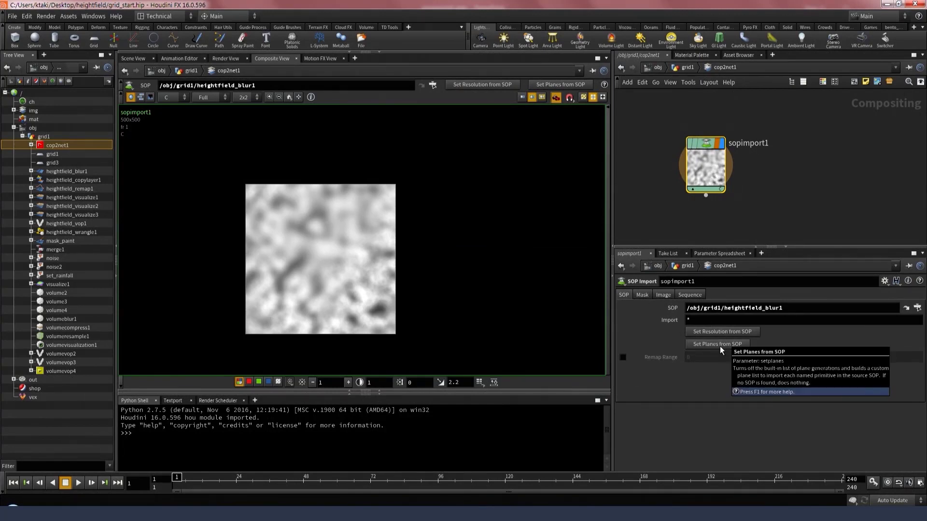
click(718, 344)
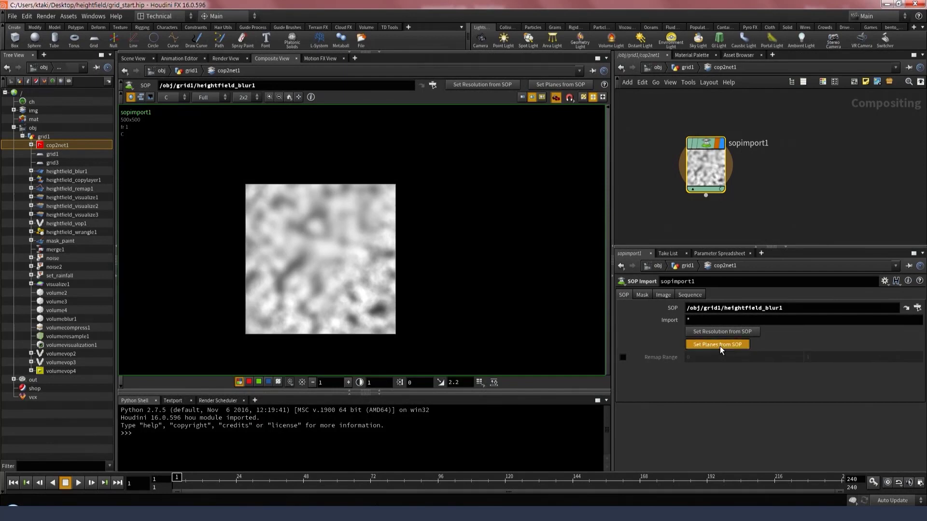
click(717, 190)
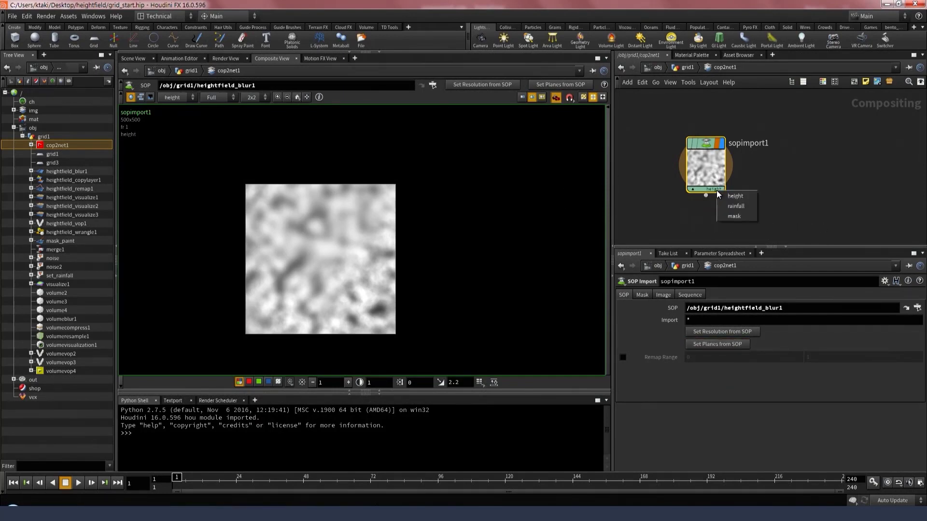
click(738, 206)
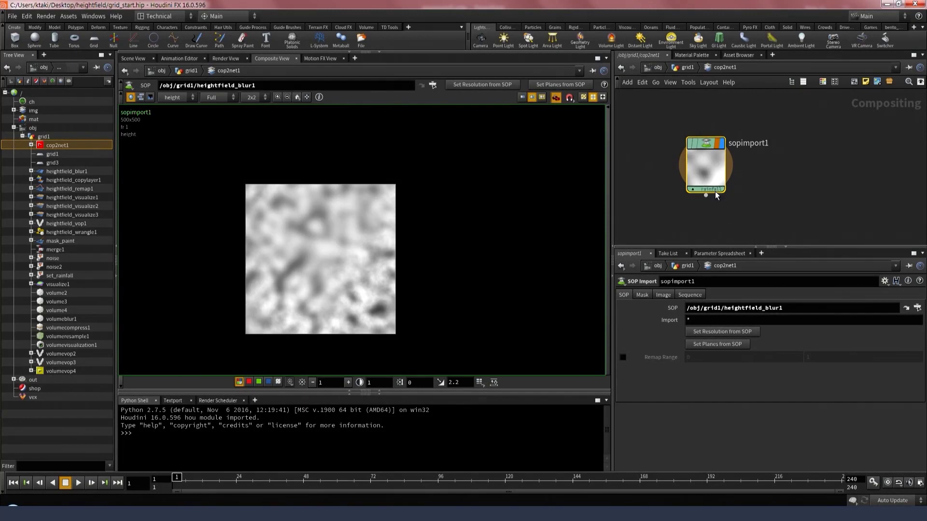
click(714, 191)
click(731, 218)
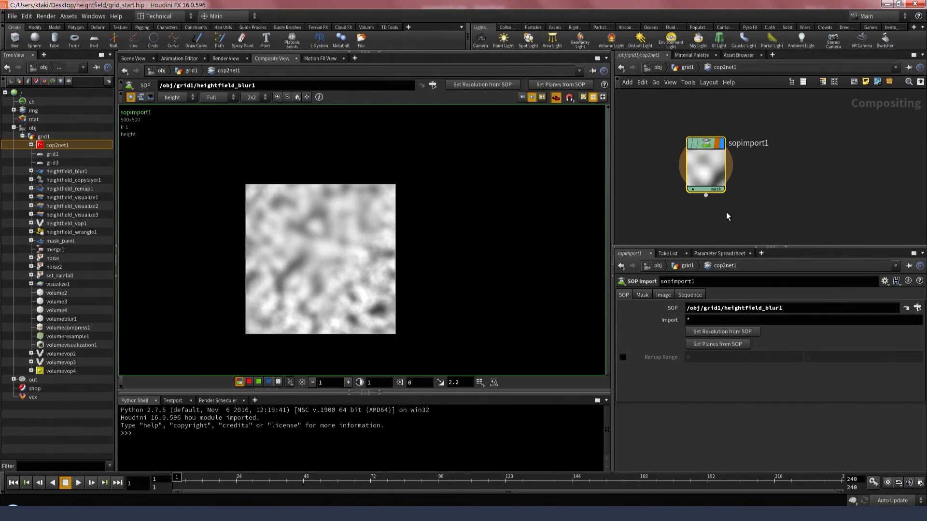
click(664, 294)
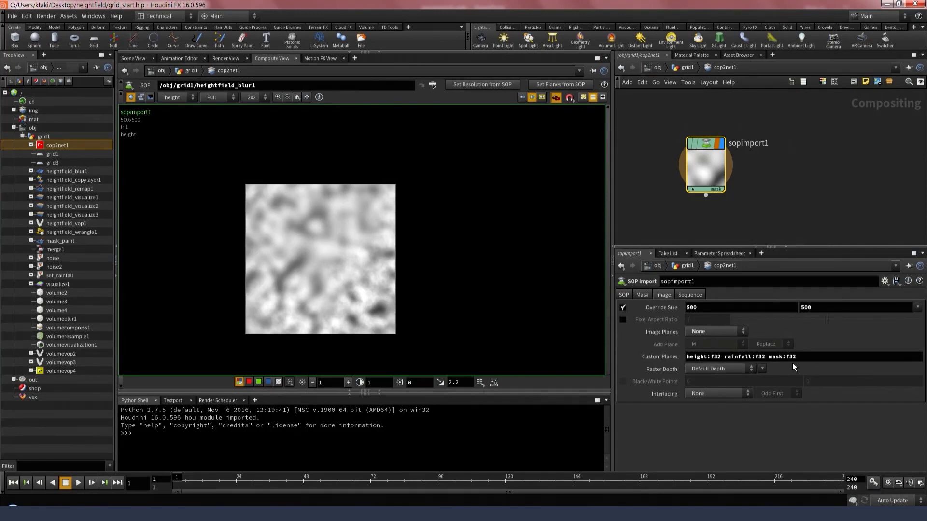
click(621, 292)
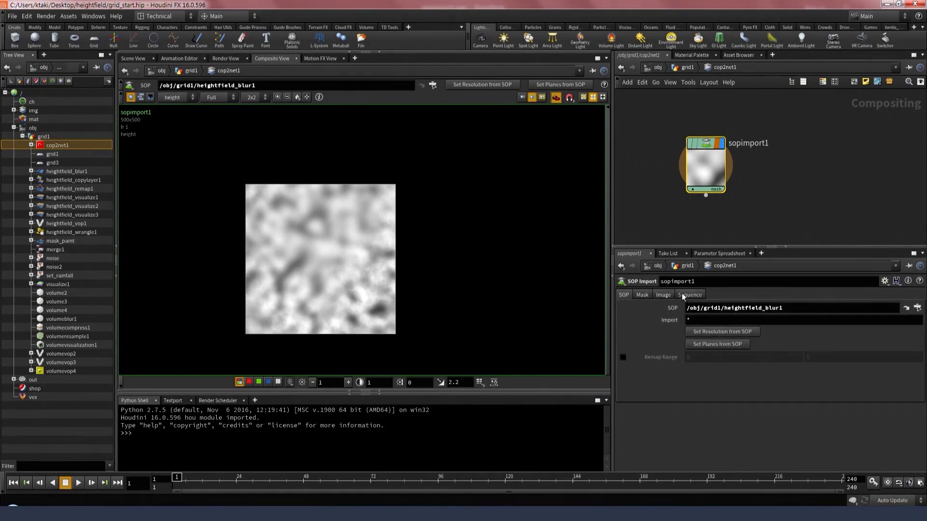
- Switch the sopimport1 preview to the height plane and add a displayed Radial Blur node fed by it
middle_drag(672, 218, 662, 194)
click(713, 167)
click(681, 204)
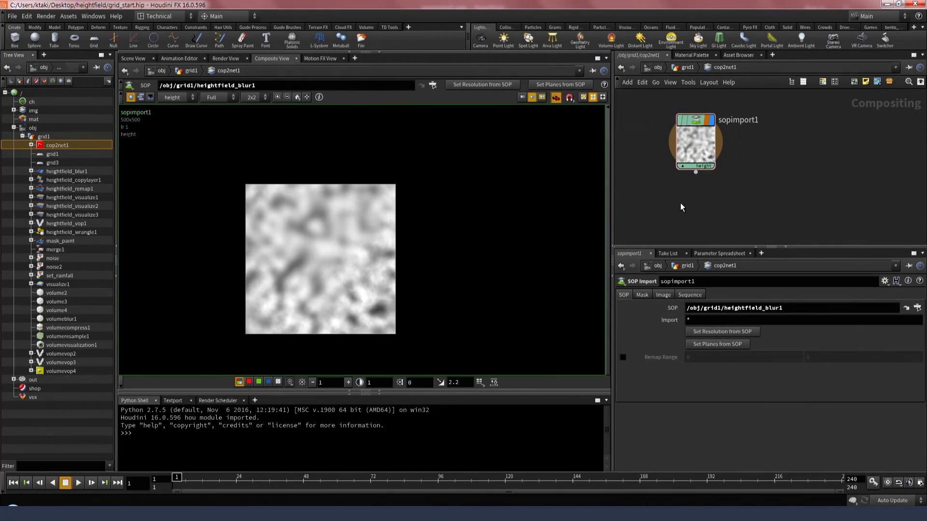
key(Tab)
key(Escape)
key(Return)
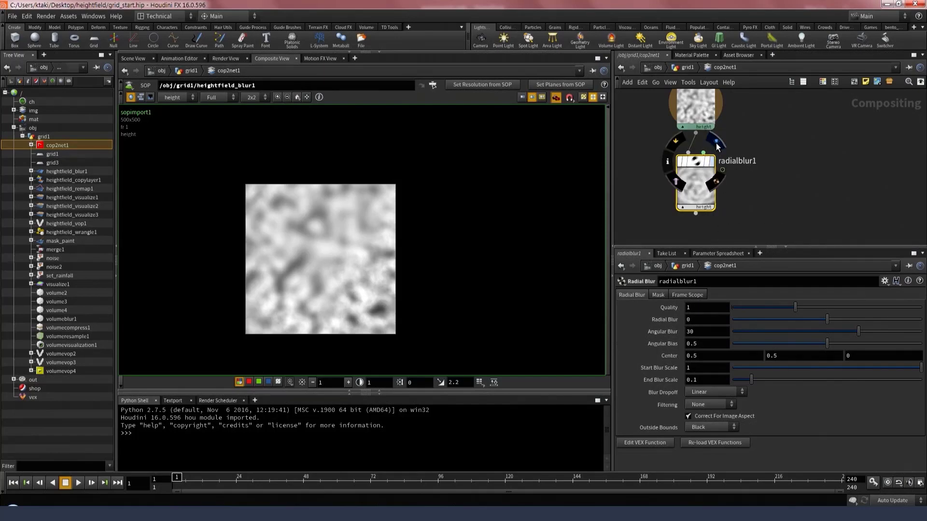
click(715, 144)
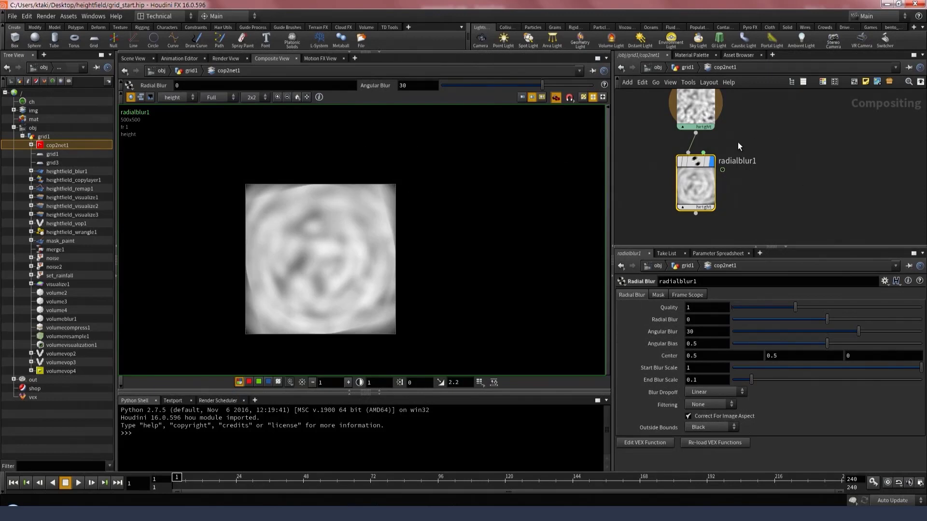
- Make radialblur1 the render node of the compositing network
scroll(707, 145, down, 1)
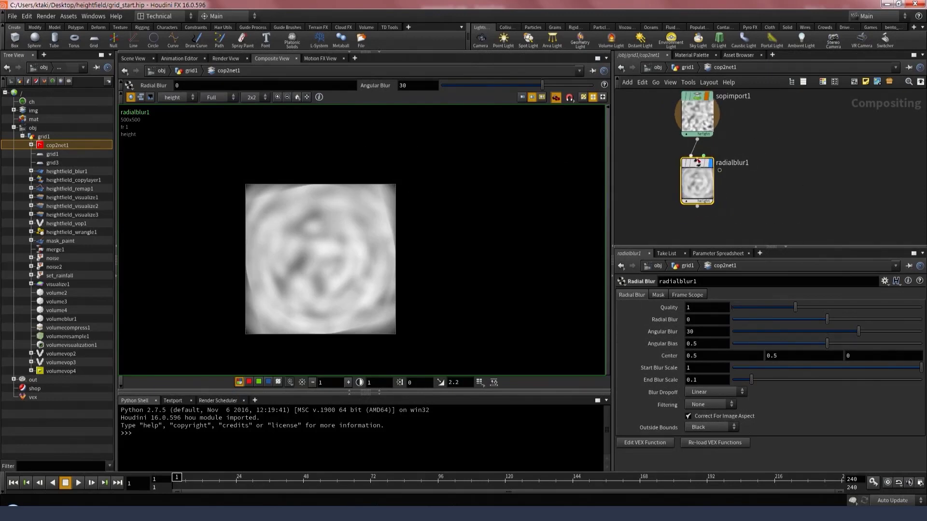
mouse_move(697, 166)
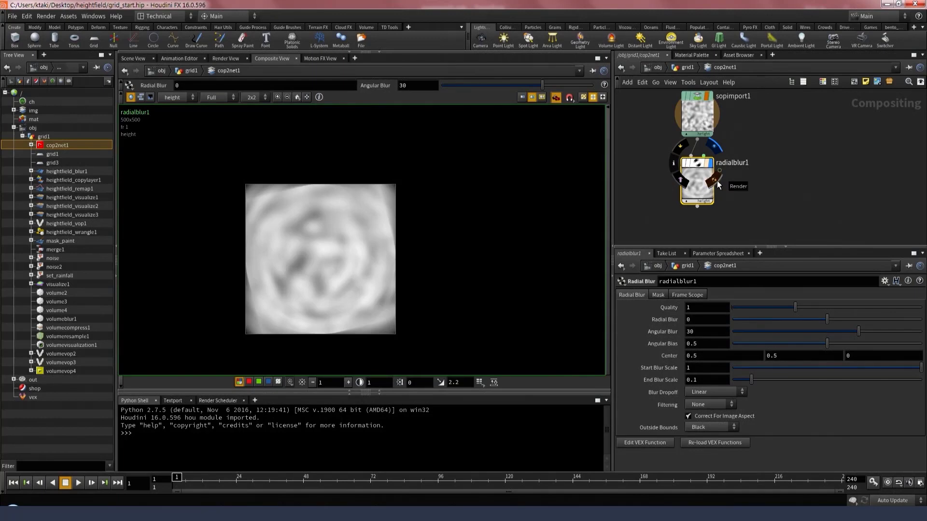
scroll(786, 166, down, 3)
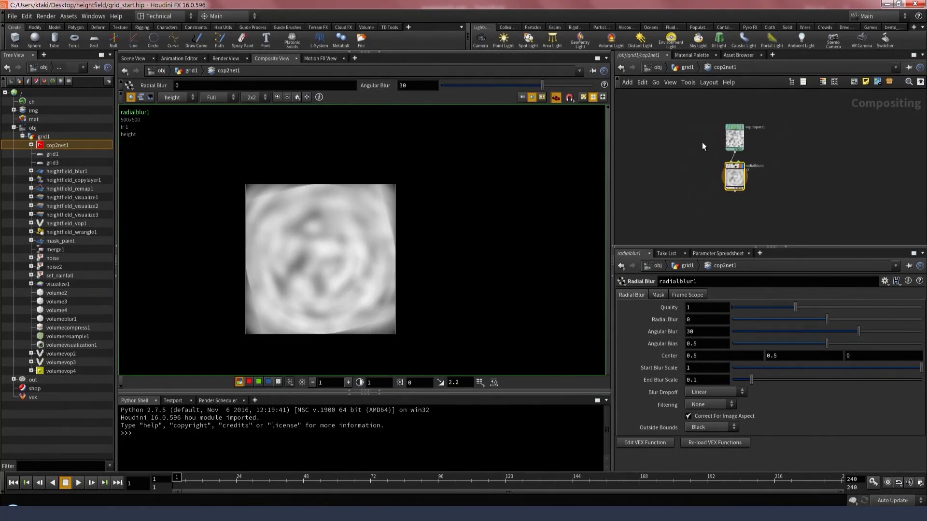
scroll(741, 181, up, 3)
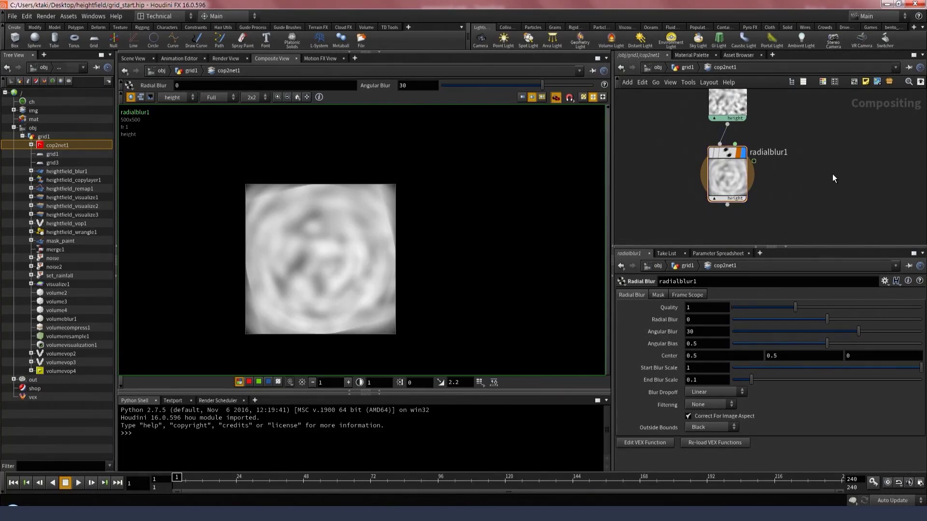
- Return to the grid1 geometry network and display cop2net1 in the 3D scene view
key(u)
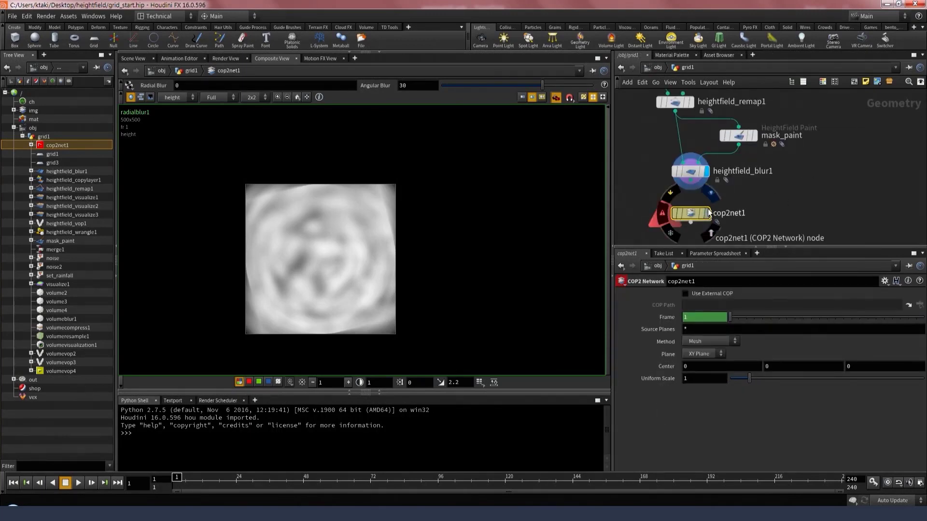
mouse_move(692, 212)
click(130, 61)
mouse_move(688, 213)
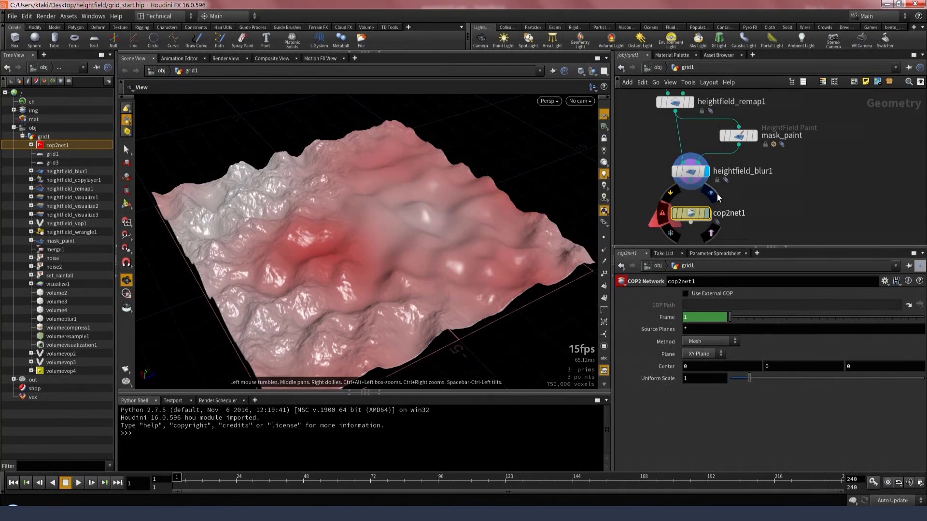
click(711, 194)
- Set the uniform scale of cop2net1 to 5 and view the resulting mesh up close
drag(311, 260, 416, 249)
double_click(698, 375)
text(5)
key(Return)
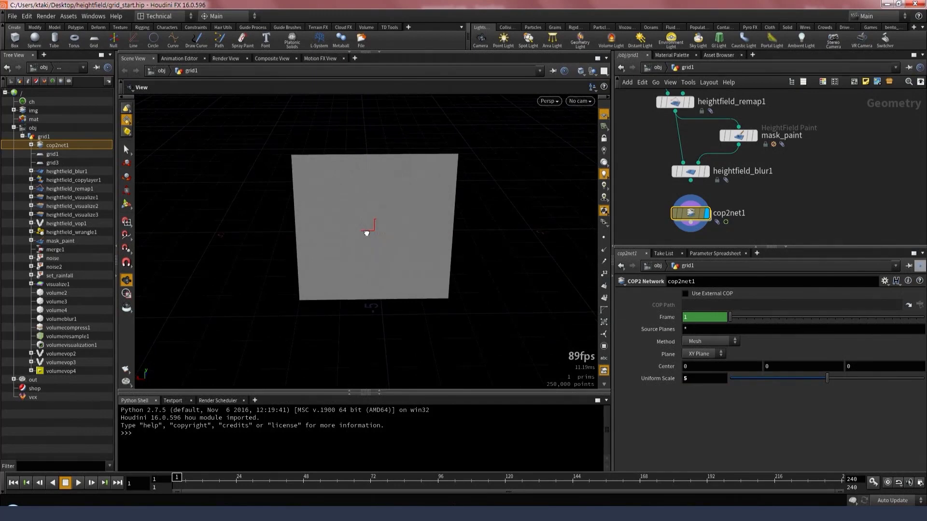
scroll(411, 255, up, 5)
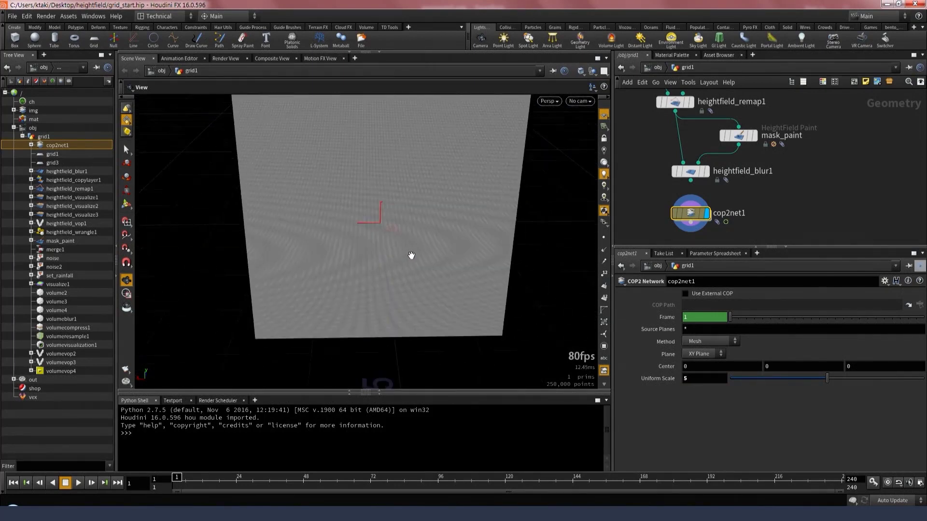
- Examine the height, mask and rainfall point attributes of cop2net1 in the geometry spreadsheet
middle_drag(695, 214, 504, 203)
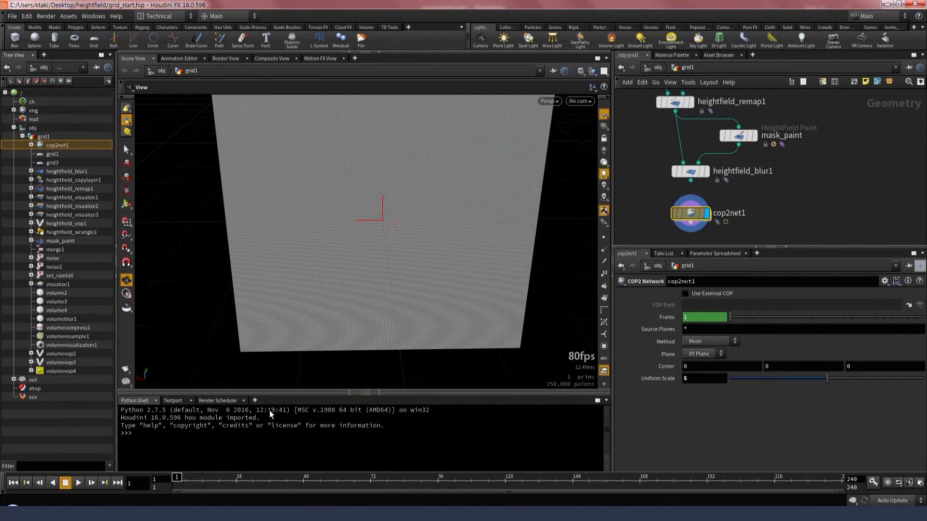
click(349, 390)
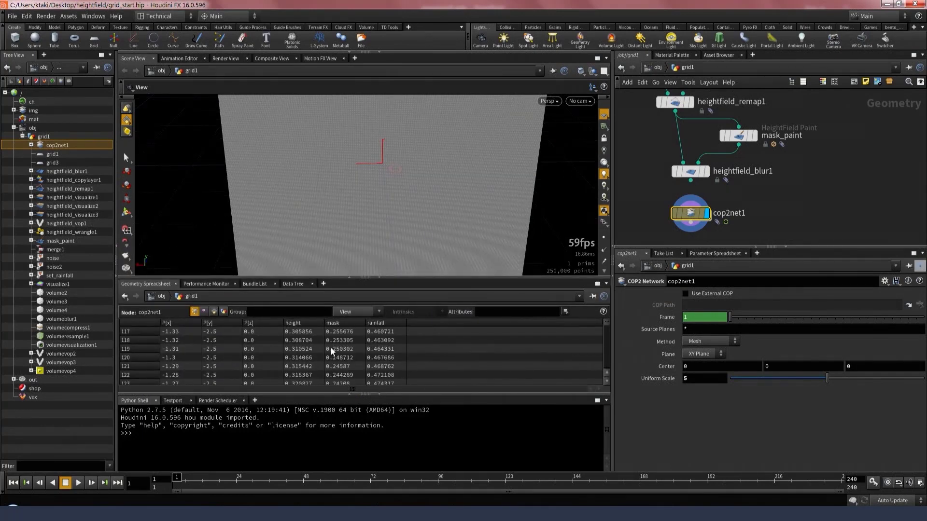
scroll(333, 351, down, 3)
scroll(340, 351, down, 4)
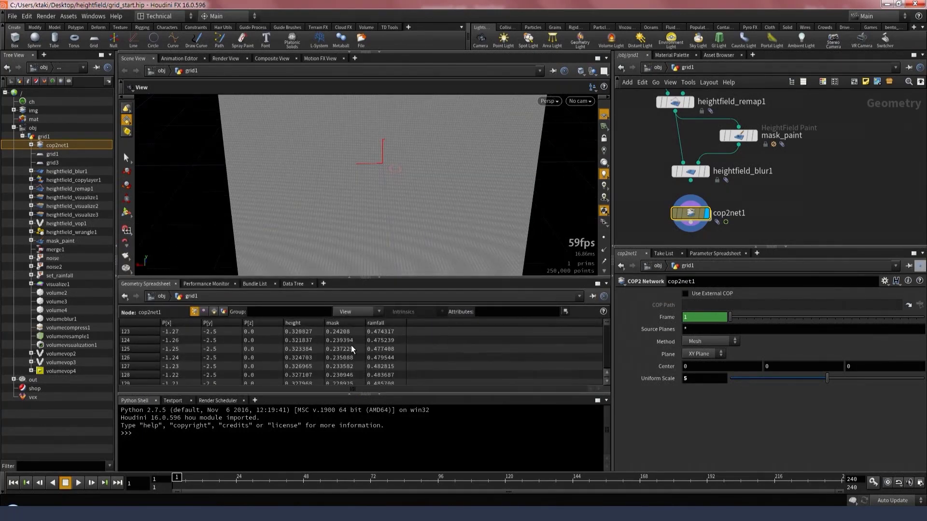
scroll(351, 349, down, 1)
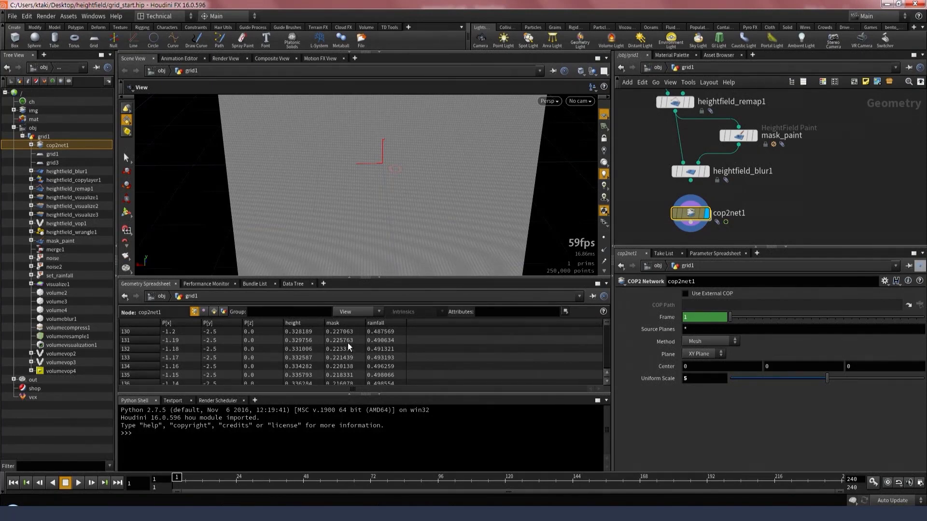
scroll(351, 340, down, 1)
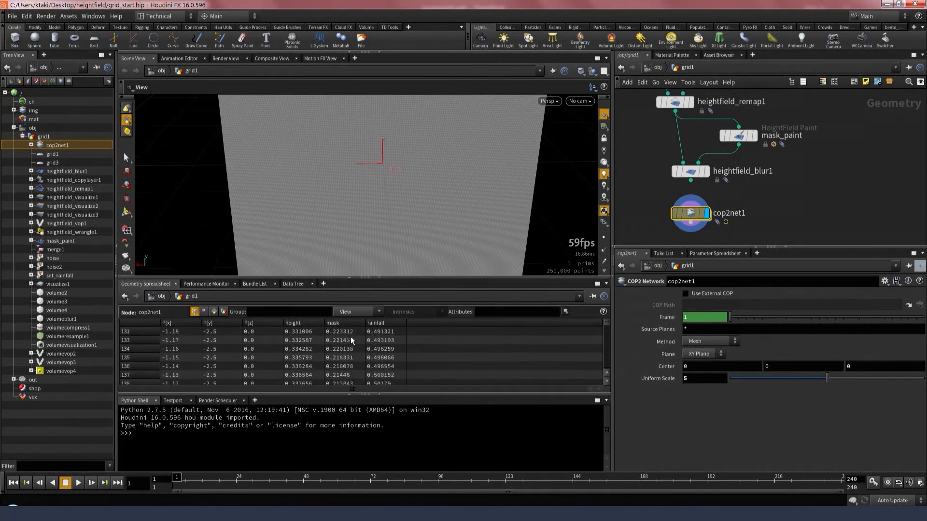
click(378, 278)
- Set the cop2net1 conversion method to Volume Slice and inspect the node info for its volumes
drag(641, 204, 711, 222)
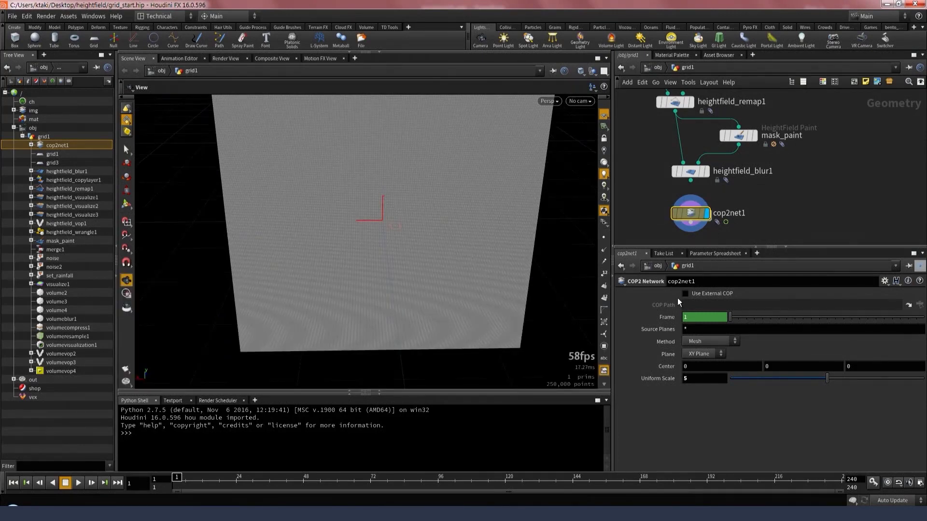
click(689, 343)
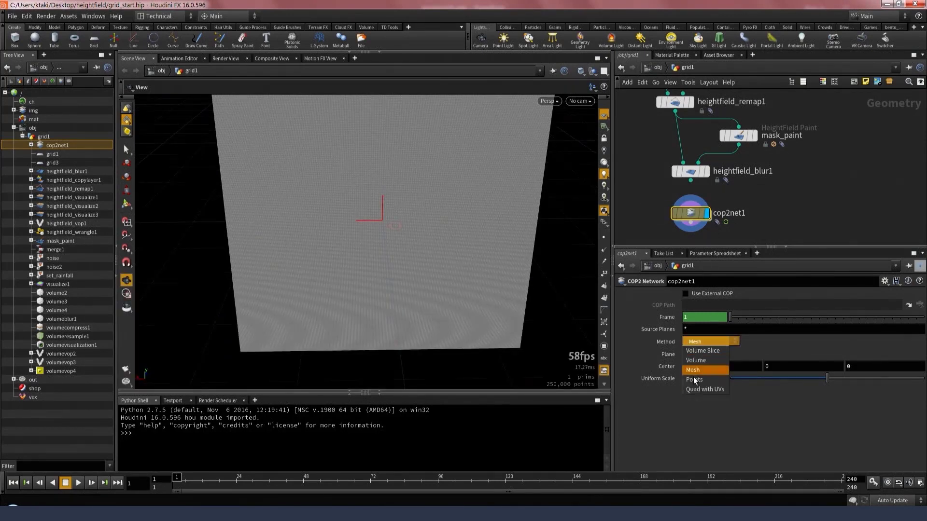
click(711, 352)
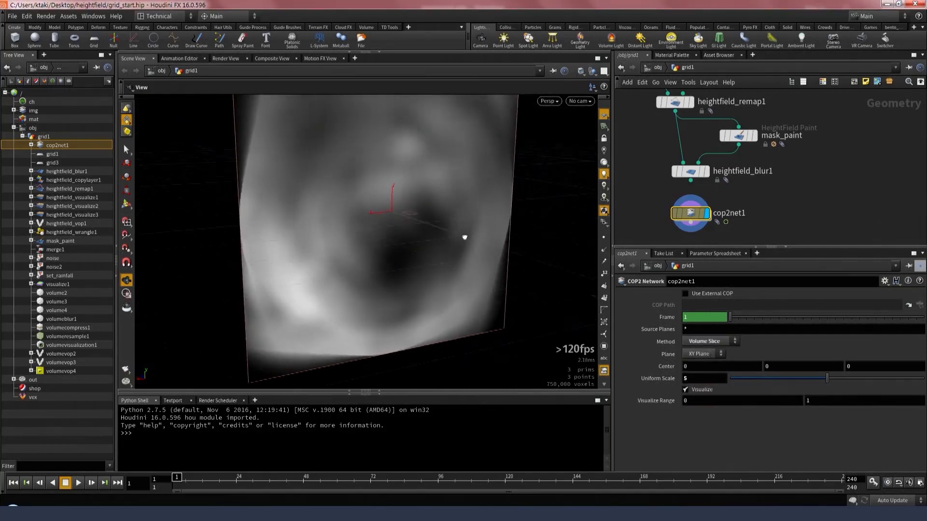
drag(464, 237, 456, 214)
middle_click(691, 219)
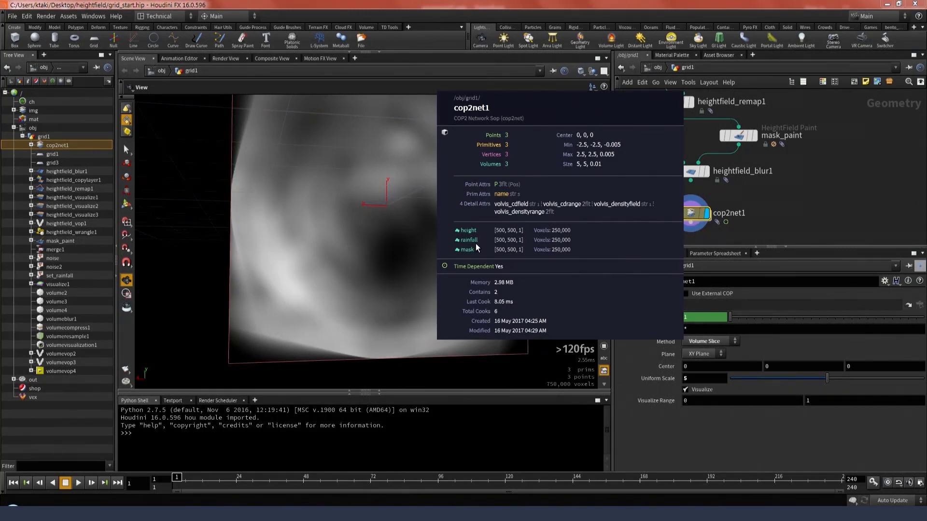
click(695, 342)
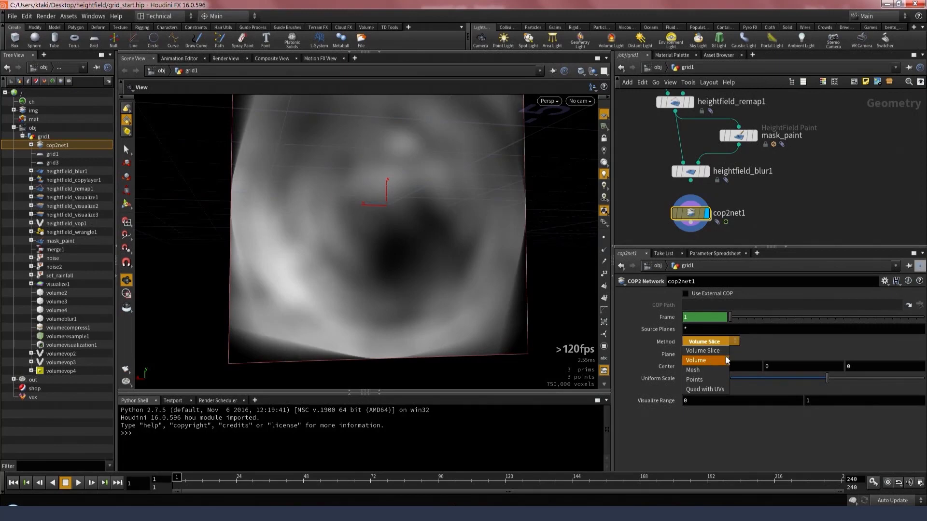
click(812, 181)
- Add a Primitive node below cop2net1, wire cop2net1 into its first input and display it
middle_drag(795, 216, 813, 172)
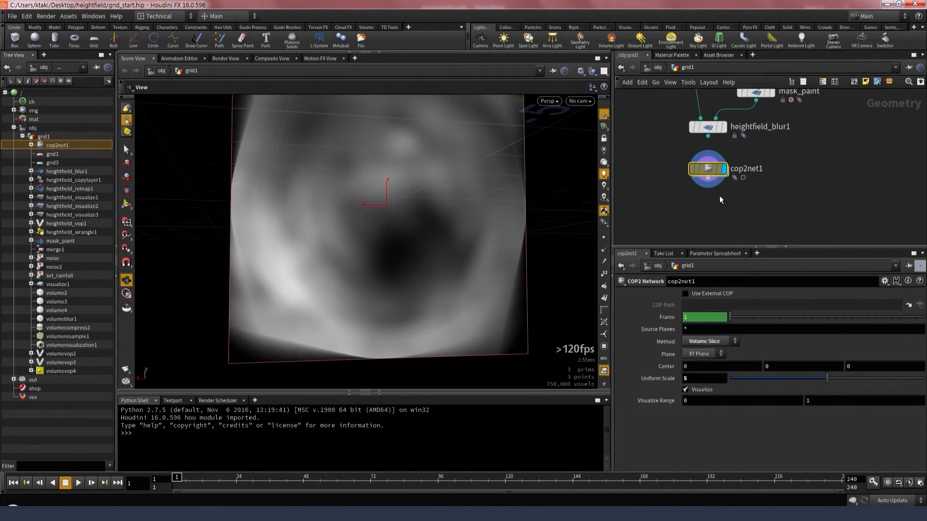
middle_drag(719, 200, 735, 192)
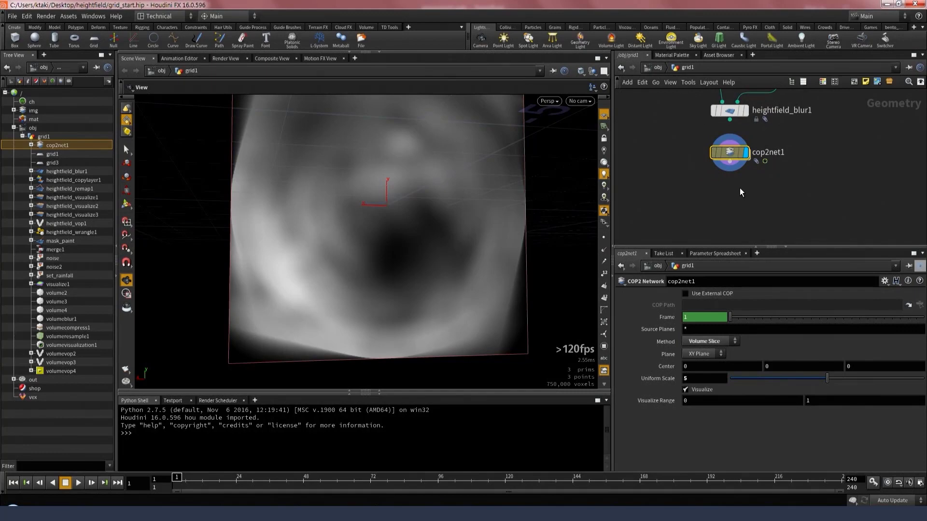
key(Tab)
text(primi)
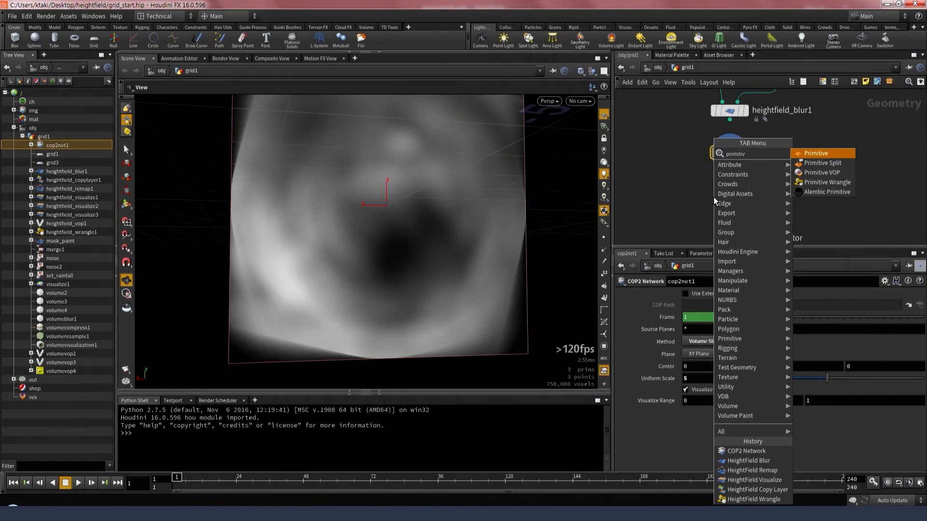
key(Return)
click(714, 196)
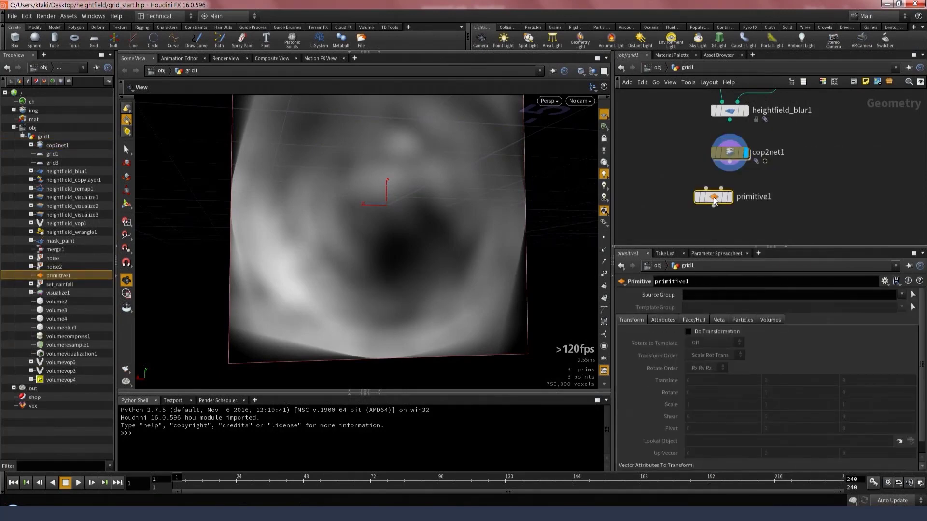
click(730, 164)
click(713, 188)
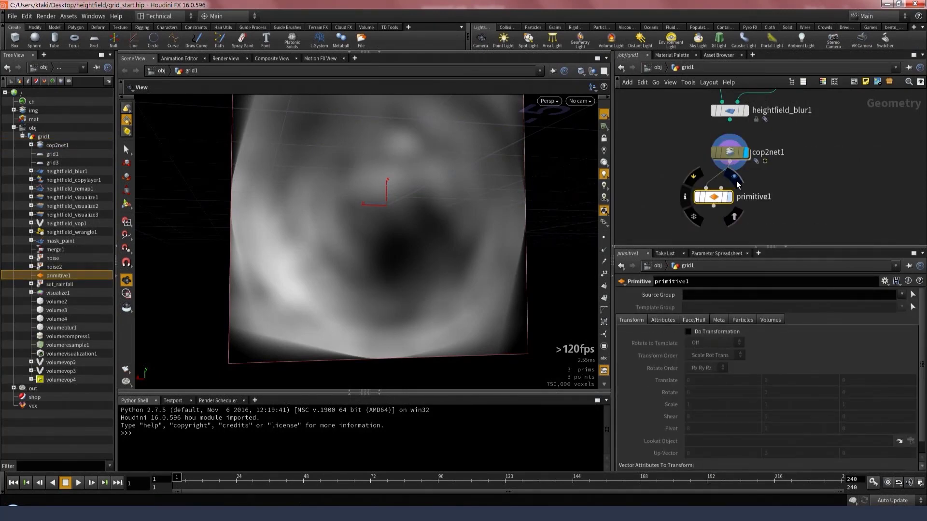
click(729, 197)
- Enable Adjust Visualization for volumes on primitive1 and set the display mode to Height Field
click(770, 319)
click(708, 331)
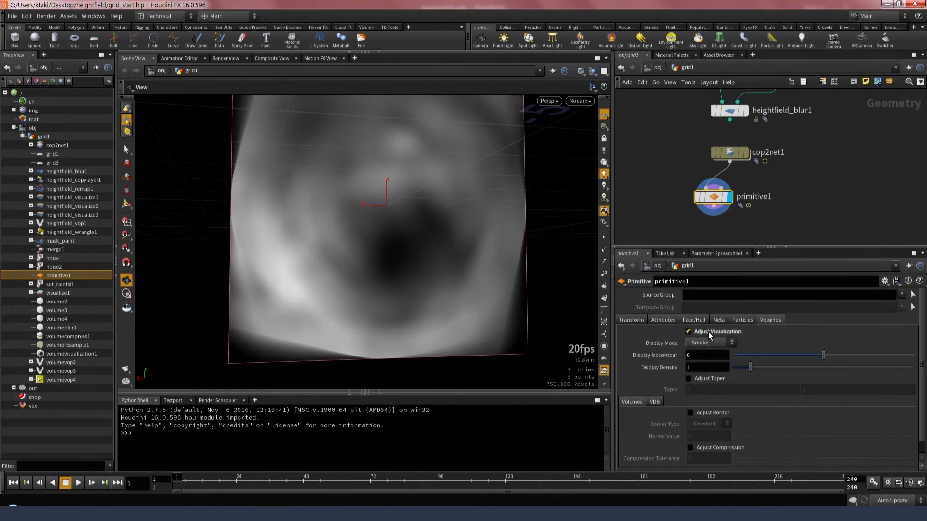
click(704, 341)
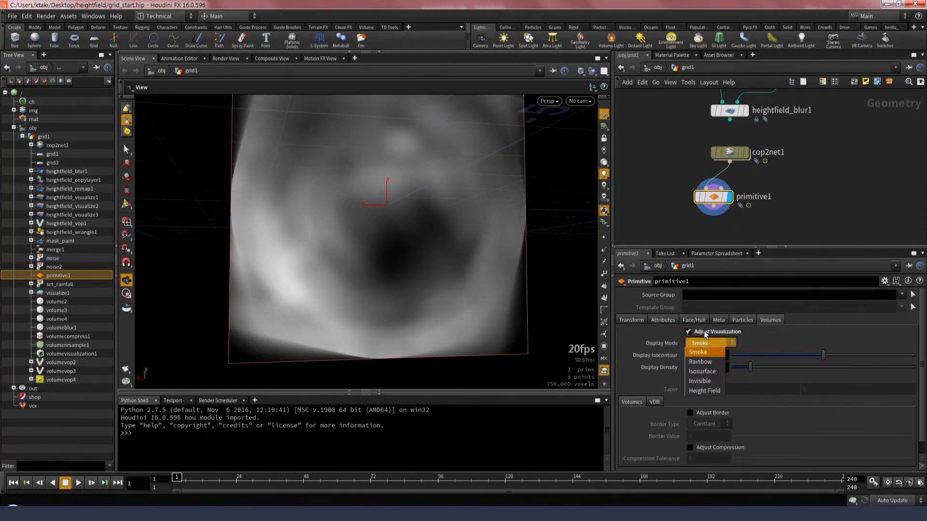
click(711, 391)
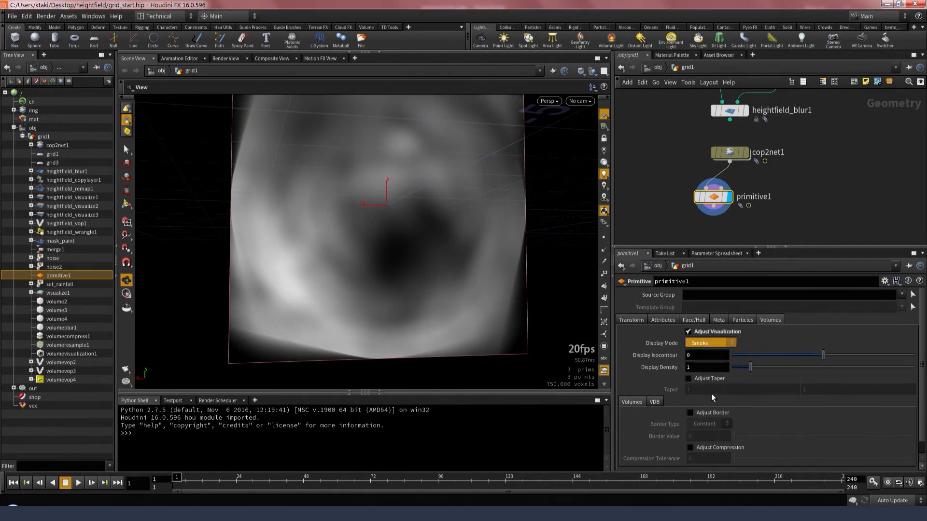
drag(383, 272, 442, 278)
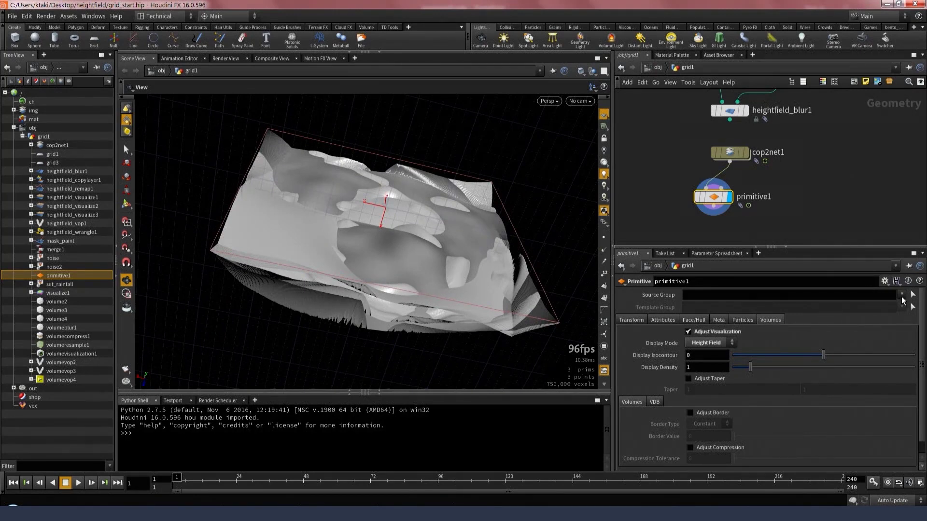
click(902, 300)
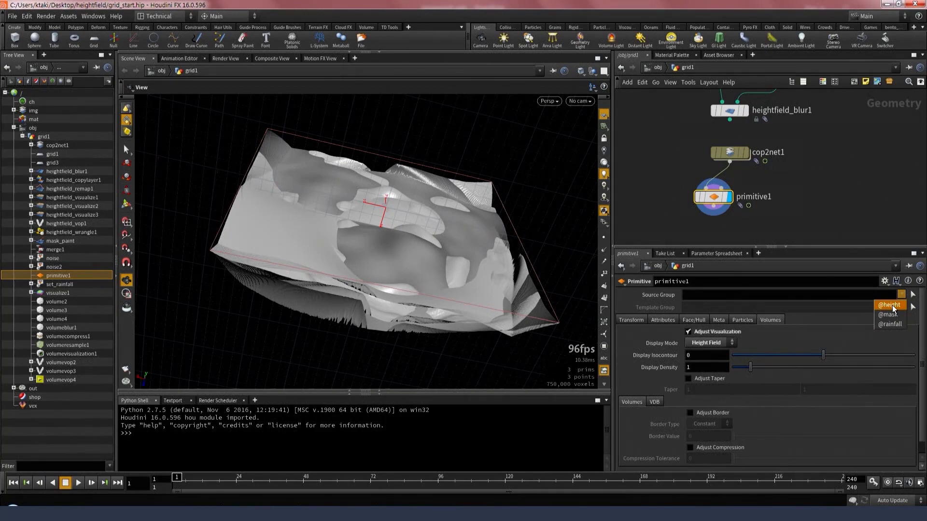
click(892, 306)
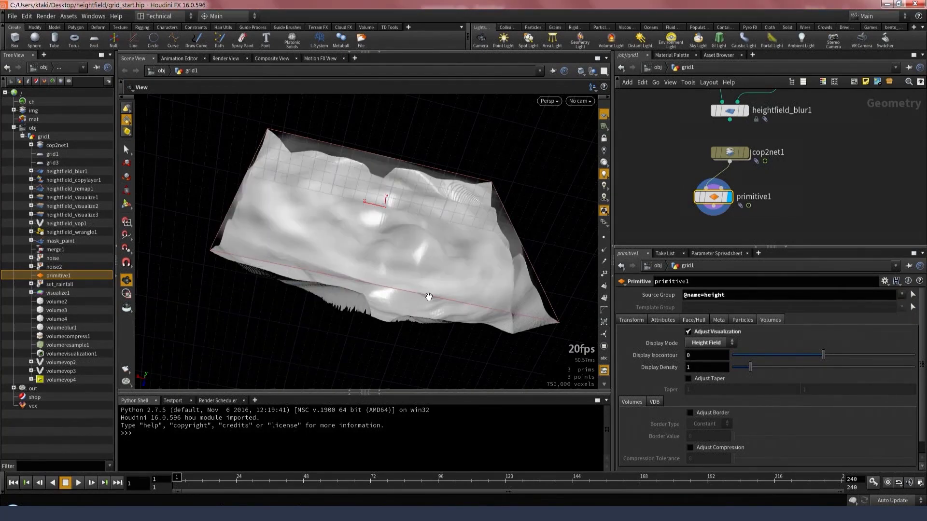
drag(477, 190, 376, 167)
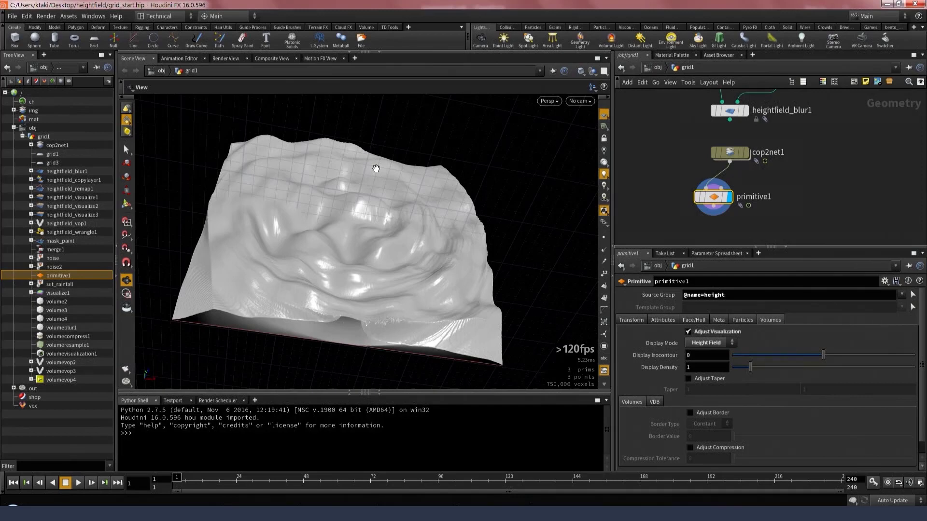
- Add a HeightField File node beside cop2net1 and display it
middle_drag(831, 169, 770, 193)
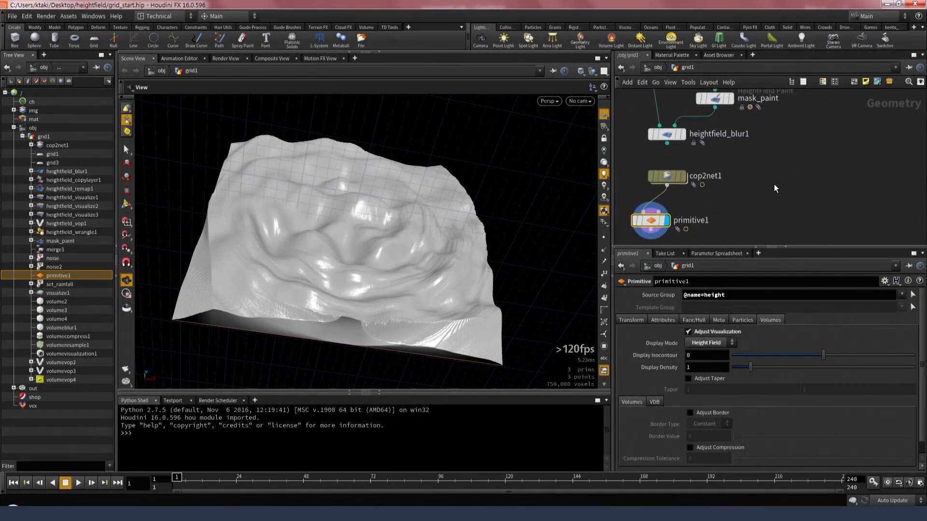
key(Tab)
text(hffile)
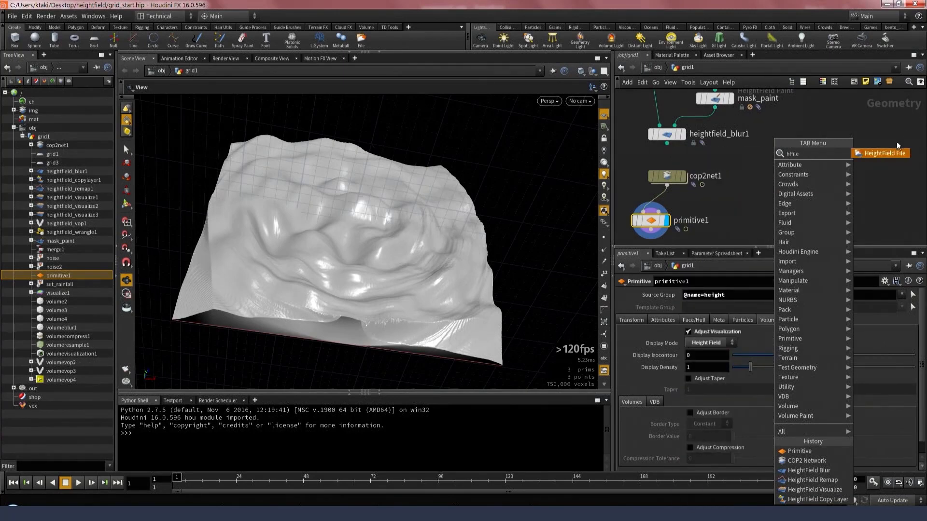
click(888, 152)
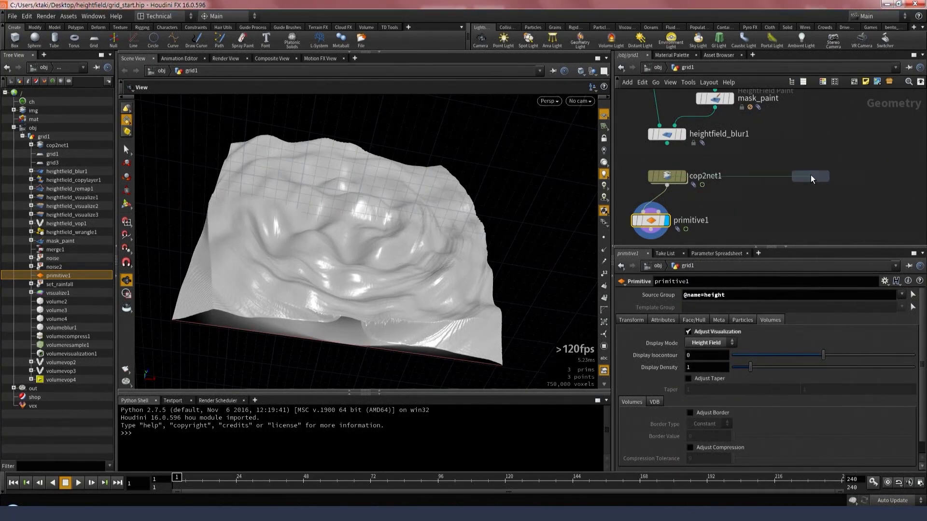
click(827, 173)
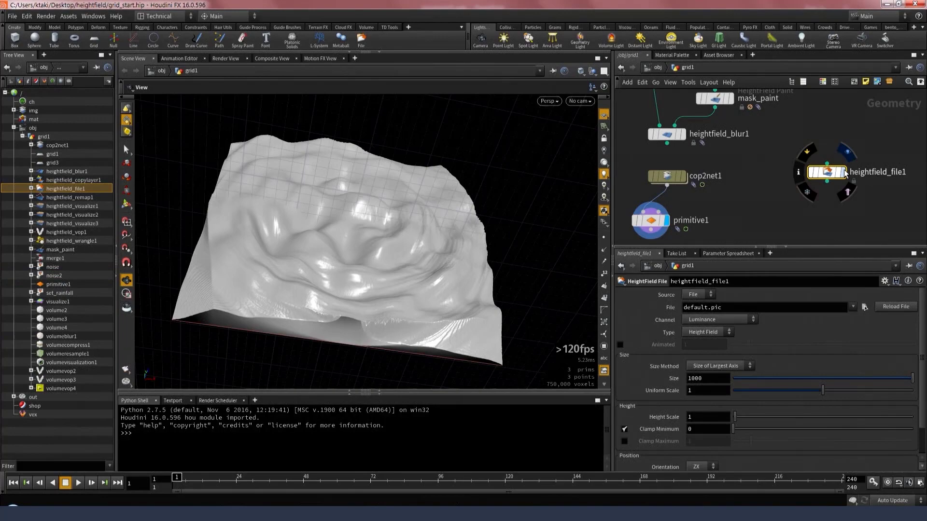
click(842, 172)
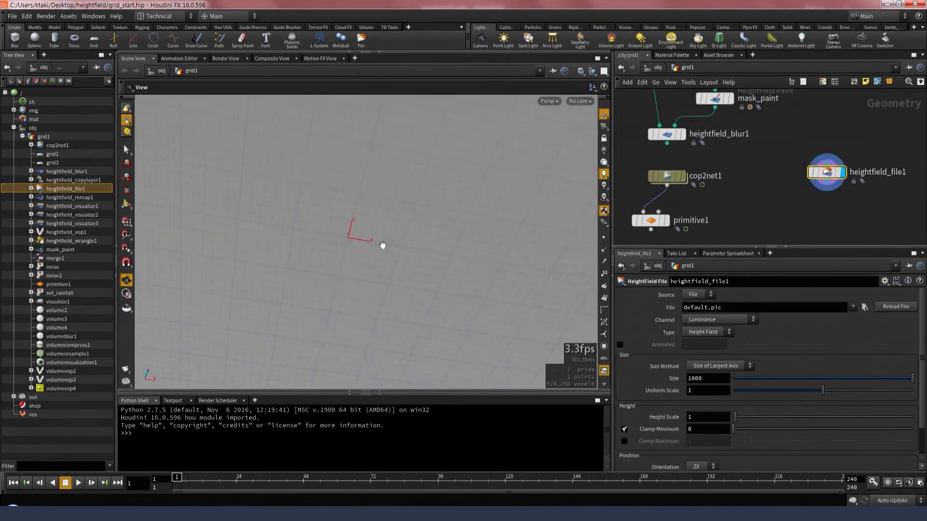
- Set the size of heightfield_file1 to 10 and frame the result in the 3D view
click(718, 377)
key(BackSpace)
key(BackSpace)
key(Return)
key(space+h)
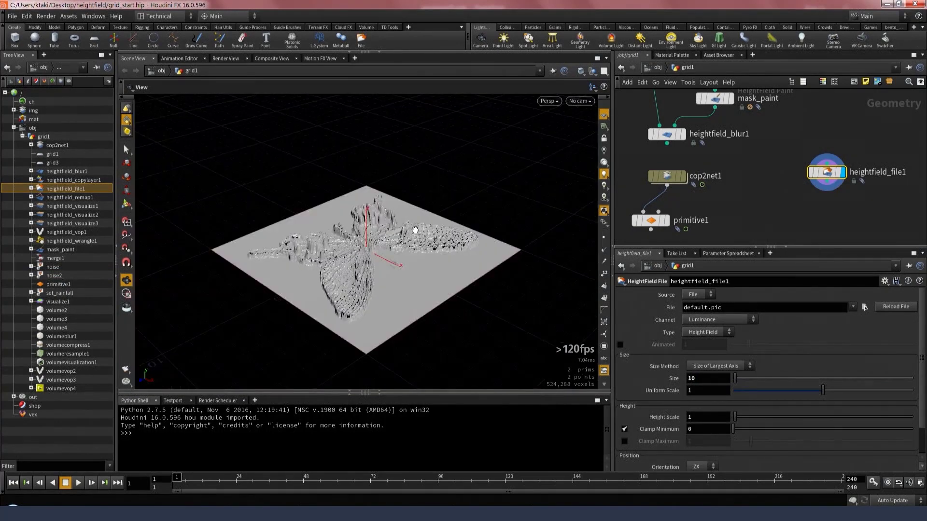
drag(418, 231, 374, 243)
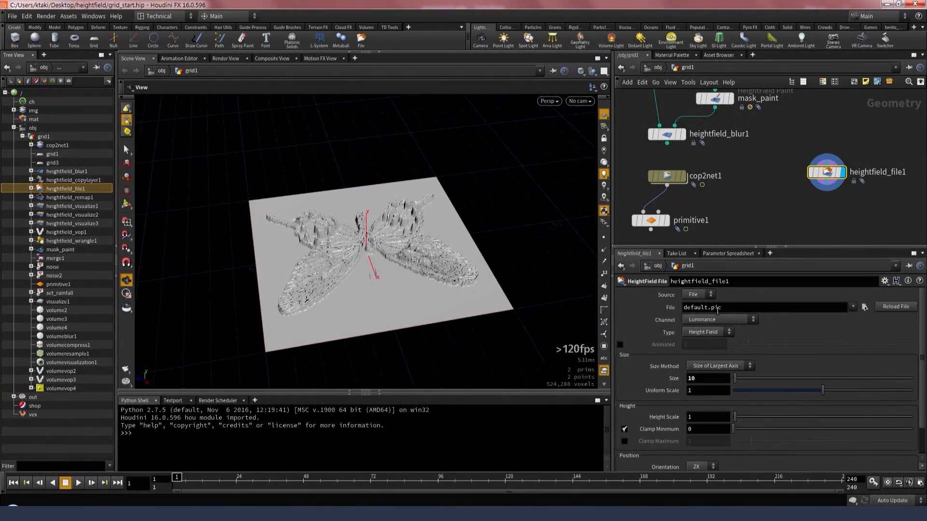
- Switch the source of heightfield_file1 to COP and use /obj/grid1/cop2net1 as its COP network
click(702, 296)
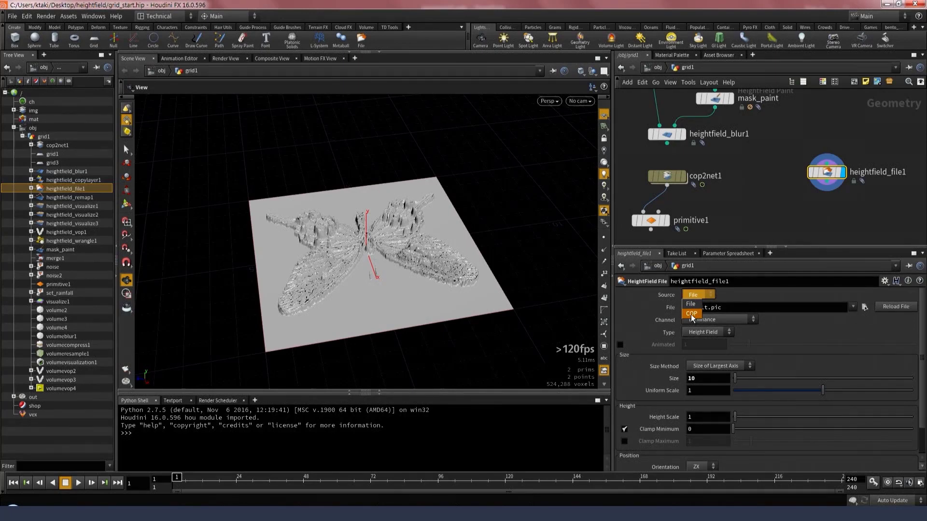
click(691, 313)
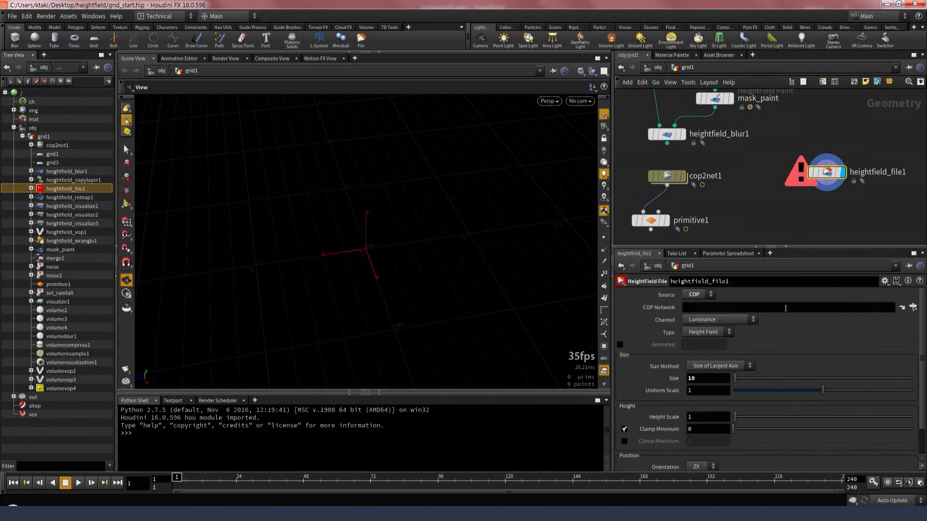
drag(667, 176, 714, 308)
drag(431, 267, 469, 282)
scroll(380, 272, up, 3)
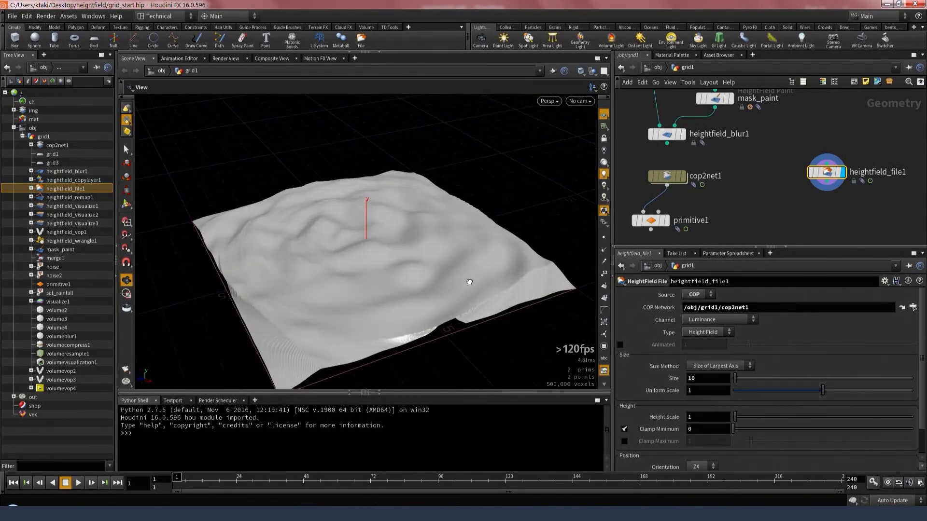
drag(469, 282, 442, 262)
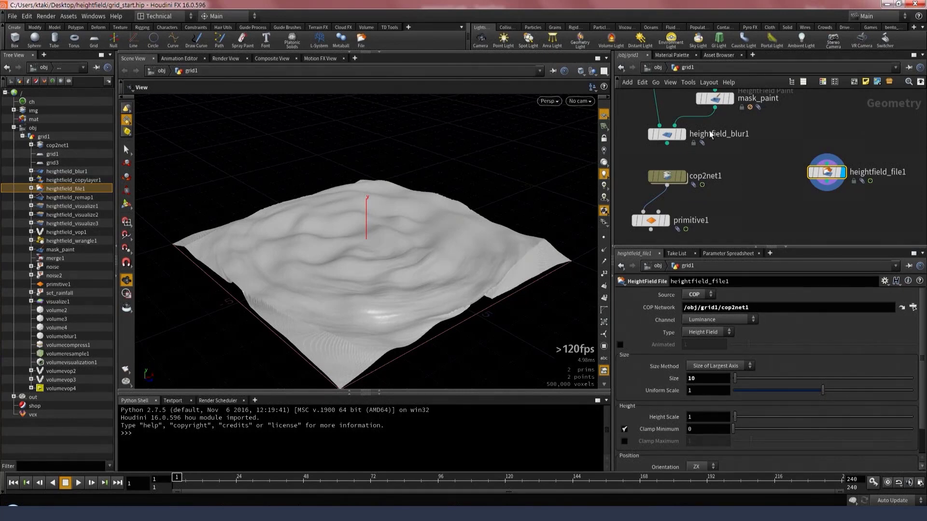
- Wire the output of heightfield_blur1 into heightfield_file1 and view the combined terrain
click(827, 164)
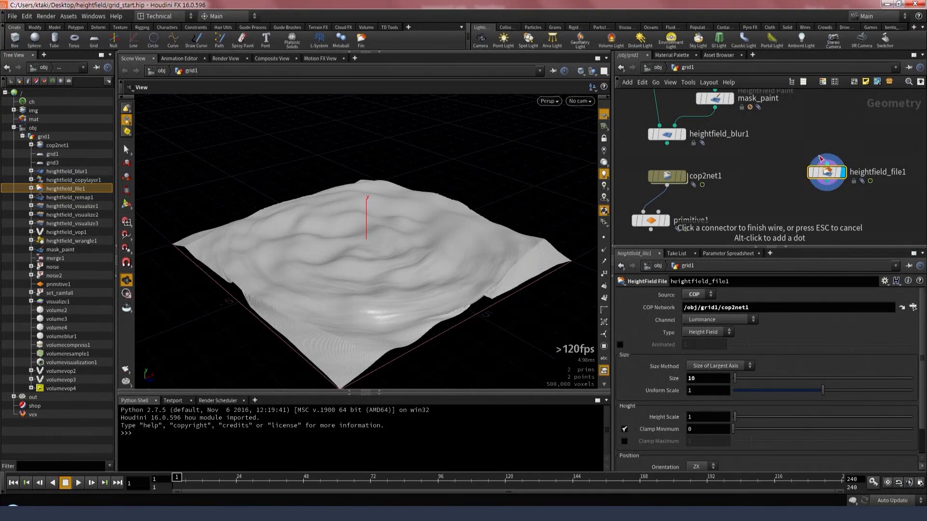
click(685, 152)
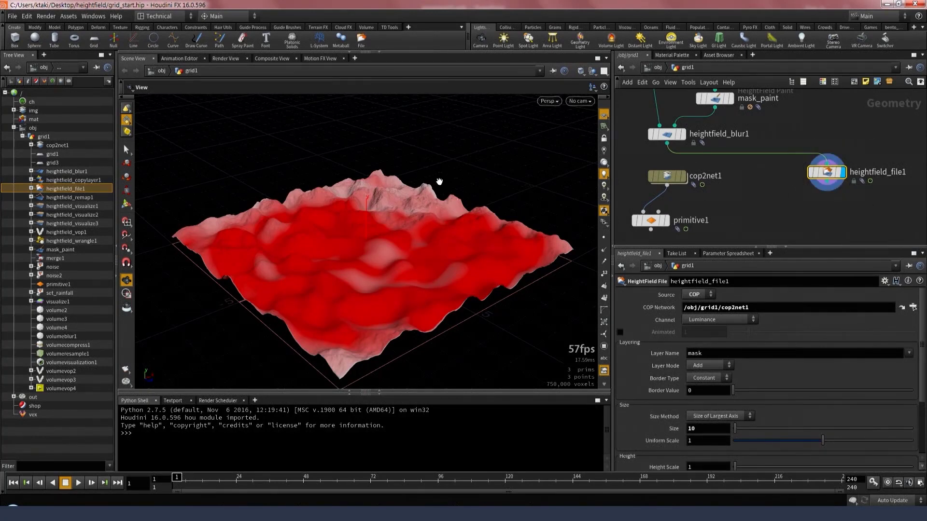
drag(439, 182, 319, 218)
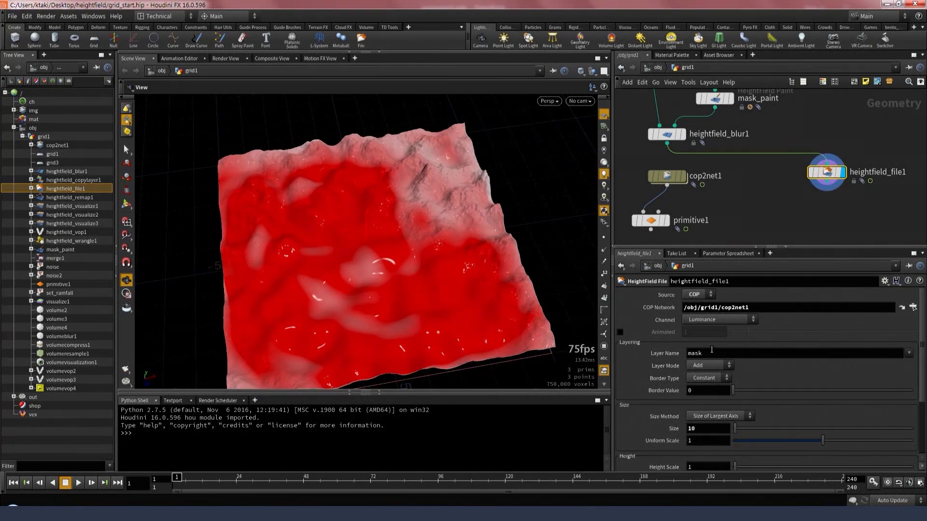
- Set the layer name of heightfield_file1 to height and its layer mode to Replace
click(908, 353)
click(898, 363)
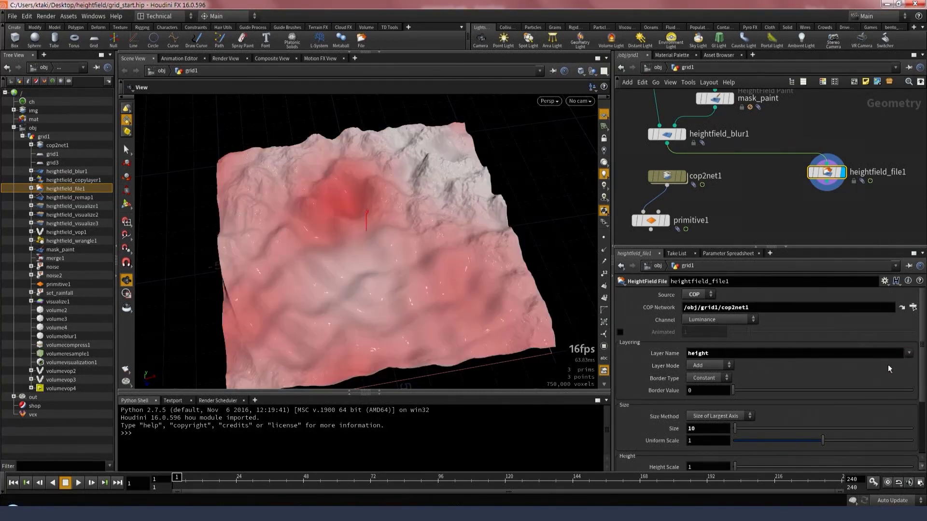
click(719, 367)
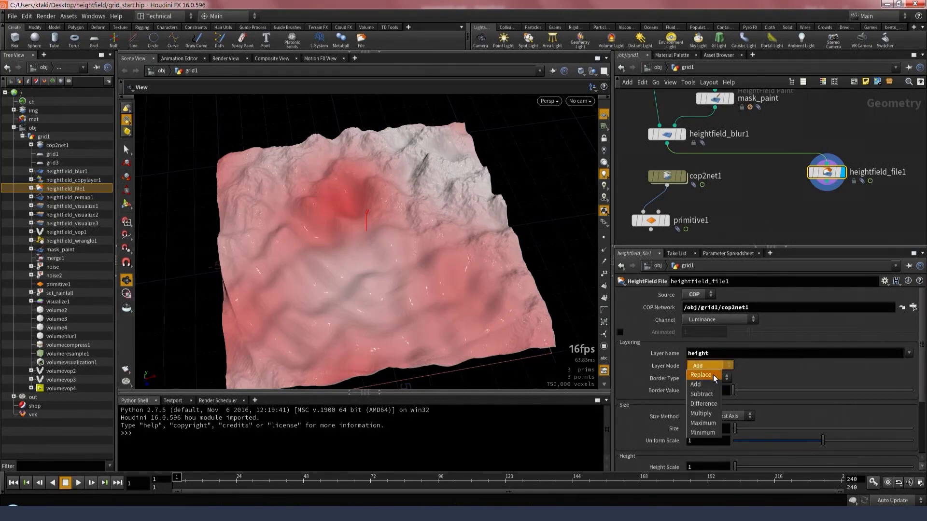
click(713, 375)
click(711, 365)
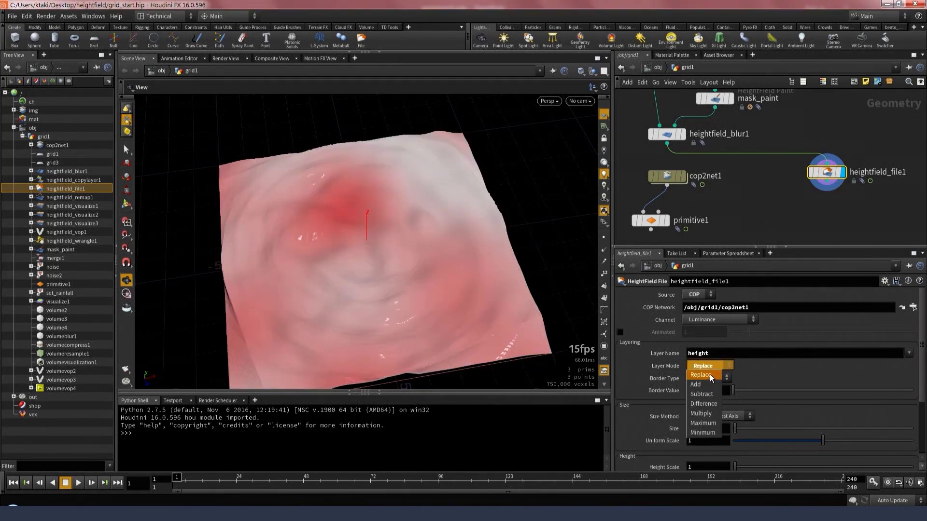
click(709, 374)
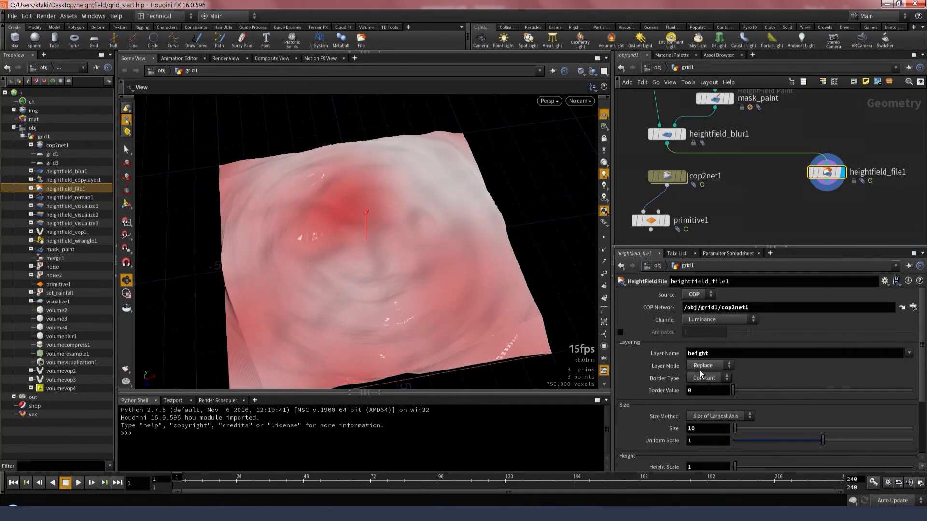
mouse_move(382, 207)
mouse_down()
mouse_move(399, 192)
mouse_move(391, 210)
mouse_up()
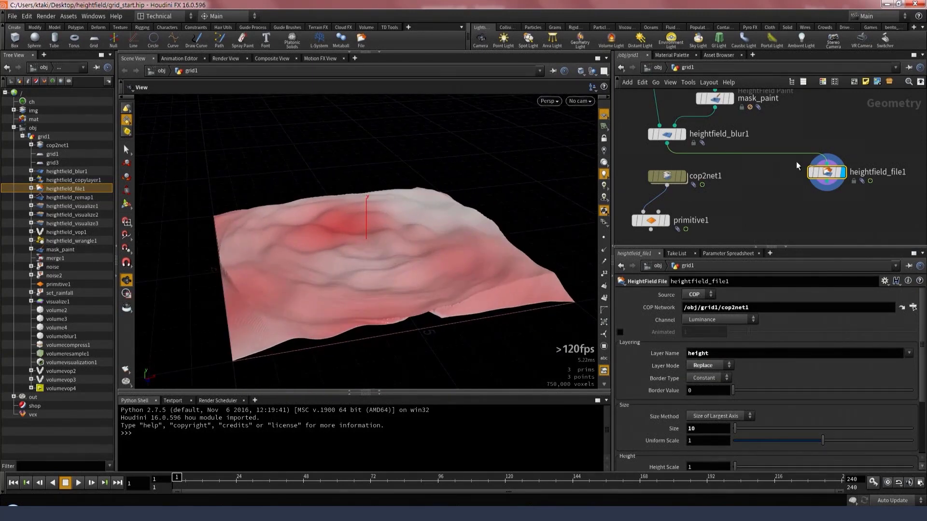
- Shift the imported height layer off-centre with its viewport handle and reduce its size to 5.8
key(Return)
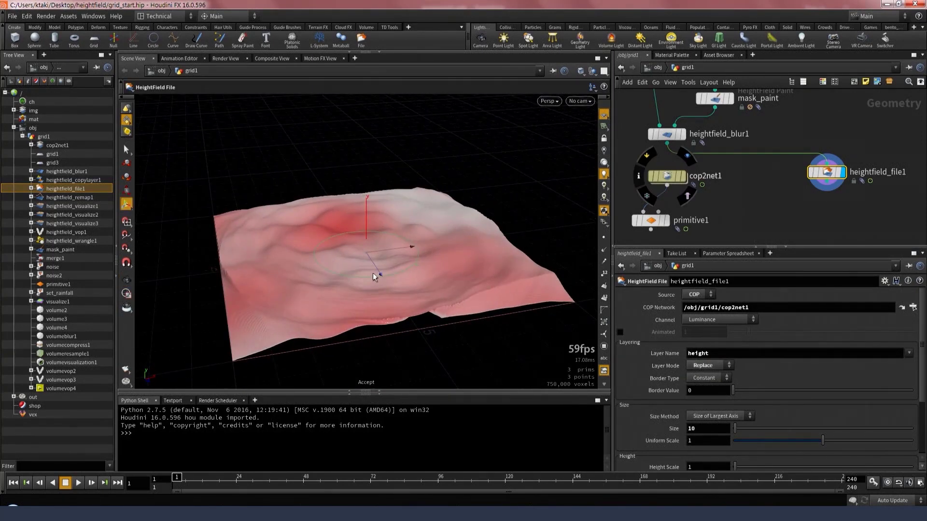
drag(361, 276, 391, 268)
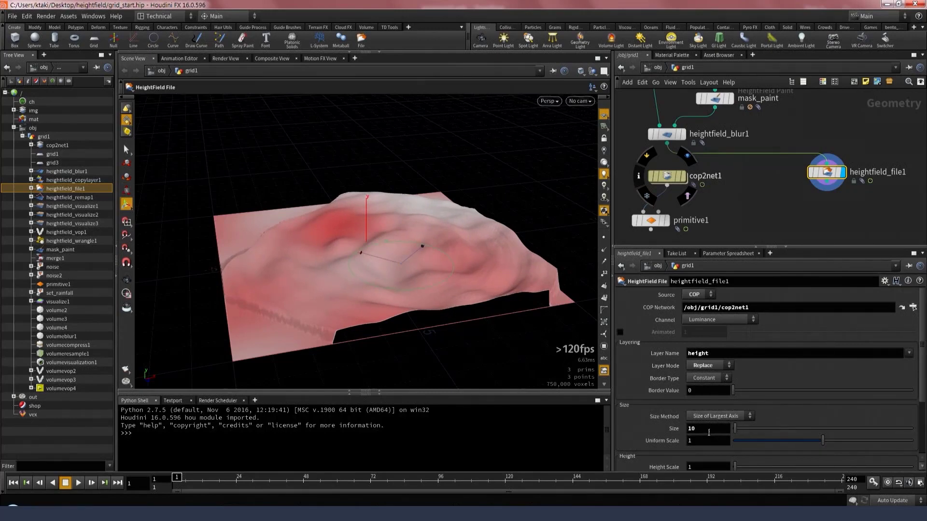
middle_drag(709, 428, 529, 426)
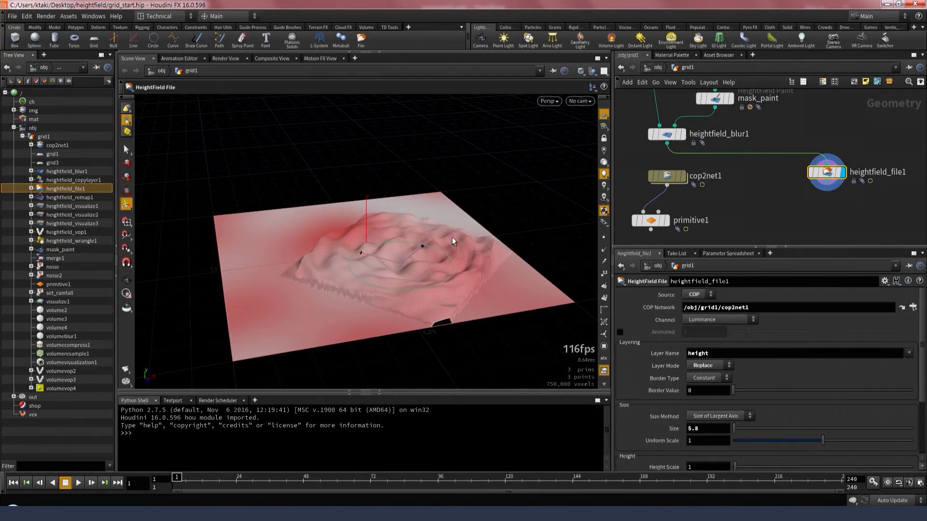
- Set the border type of heightfield_file1 to Repeat so the imported height layer tiles
key(s)
drag(443, 230, 488, 208)
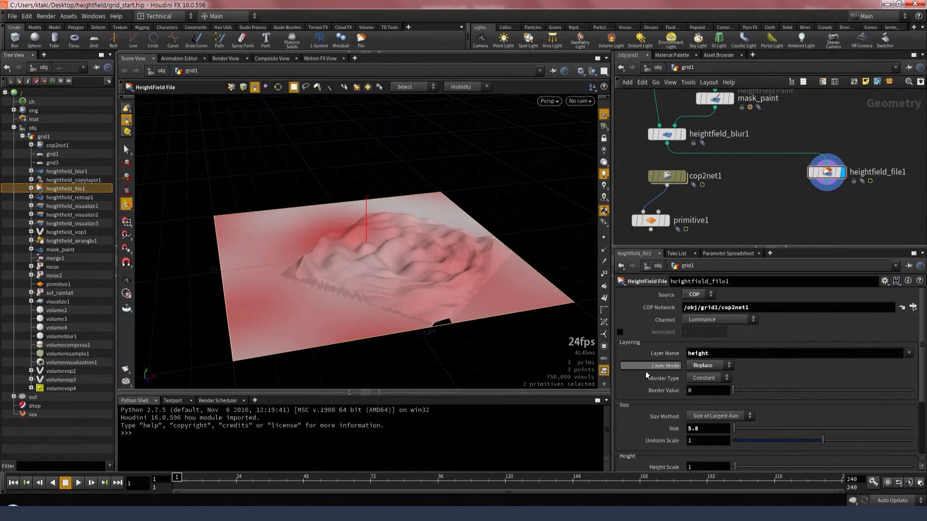
click(723, 381)
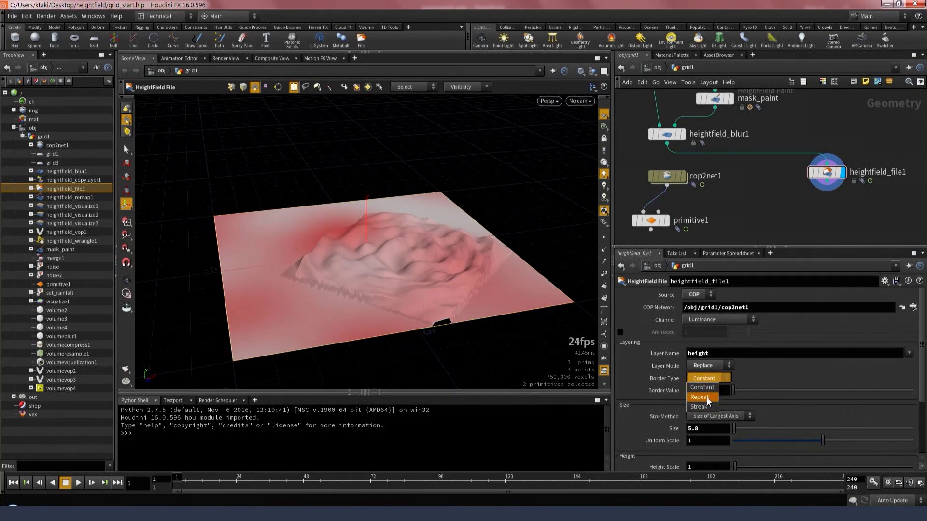
click(706, 398)
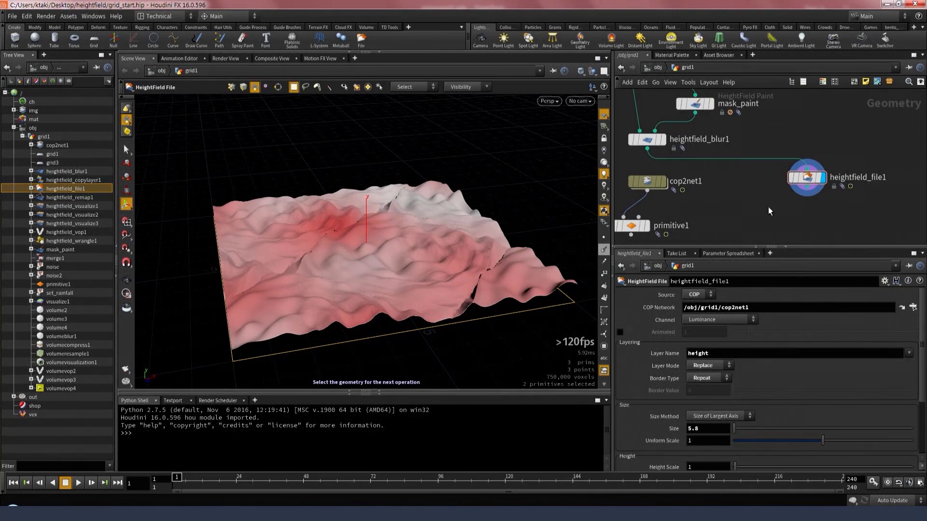
- Go up to the object level and add a COP2 Plane object below grid1
key(u)
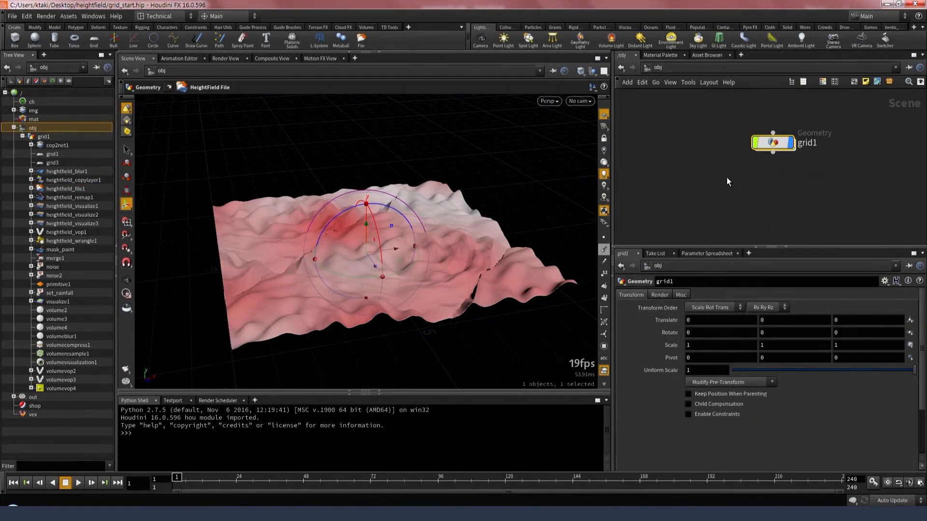
middle_drag(726, 177, 704, 179)
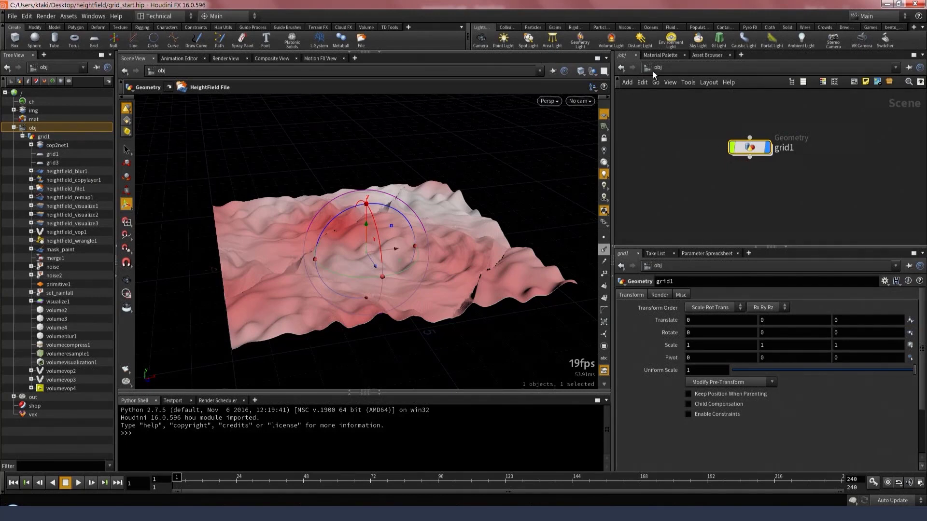
middle_drag(703, 147, 691, 141)
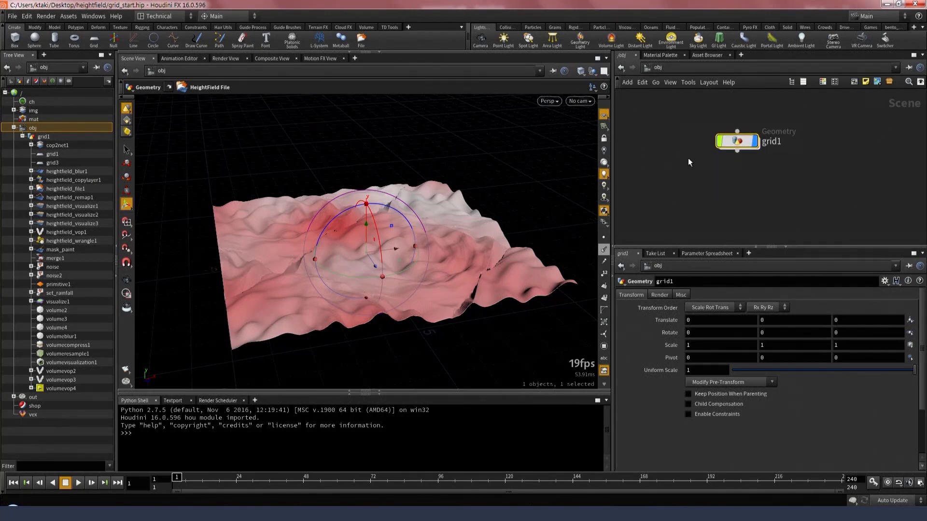
key(Tab)
text(coppla)
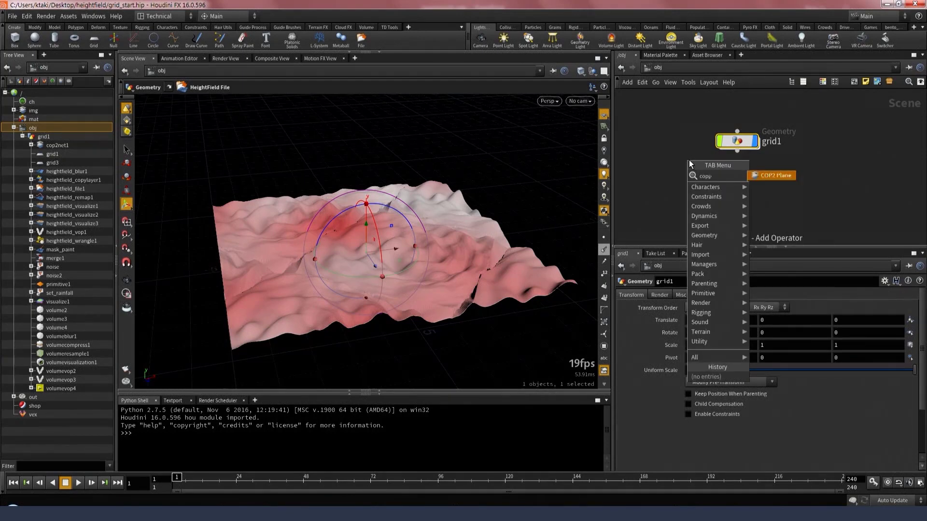
click(784, 175)
click(774, 197)
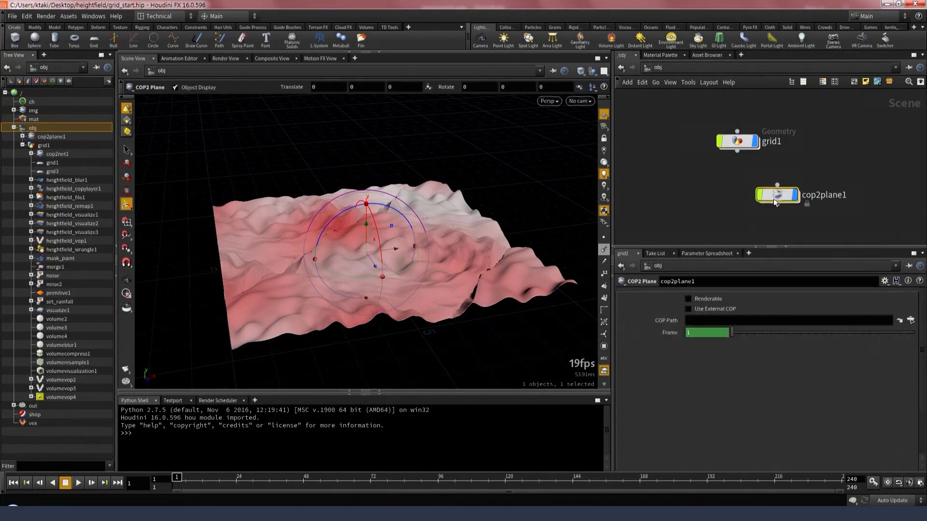
- Raise the COP2 plane above the terrain to about 0.42, 1.33, 0.12 and rotate it to about 12.8, -12, 42.6
drag(367, 228, 376, 207)
alt+right_drag(299, 253, 395, 170)
mouse_move(395, 172)
mouse_down()
mouse_move(346, 164)
mouse_move(402, 180)
mouse_move(413, 171)
mouse_up()
mouse_move(482, 226)
alt+mouse_down()
mouse_move(461, 193)
mouse_move(374, 226)
mouse_move(423, 259)
mouse_move(385, 262)
mouse_move(471, 227)
alt+mouse_up()
key(Return)
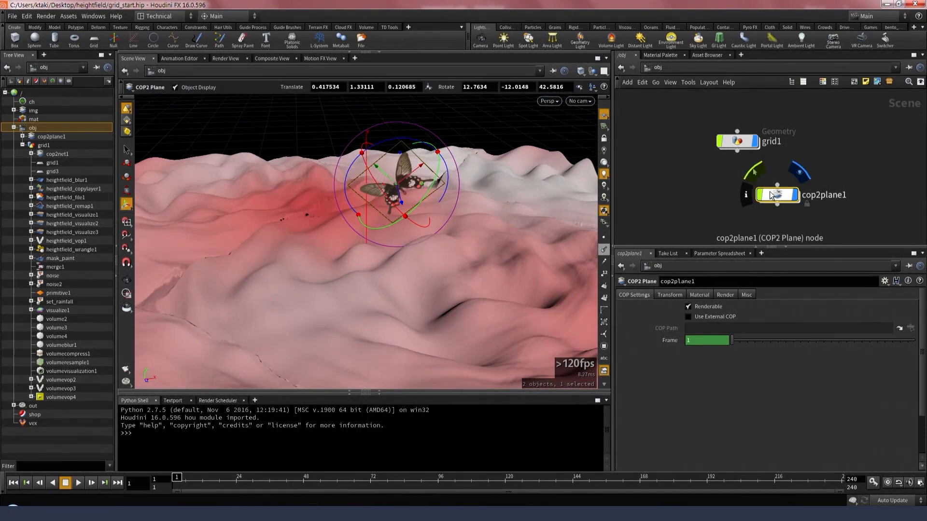
key(Escape)
mouse_move(497, 192)
mouse_down()
mouse_move(441, 202)
mouse_move(447, 225)
mouse_move(459, 176)
mouse_move(420, 251)
mouse_move(463, 221)
mouse_move(515, 213)
mouse_move(342, 223)
mouse_move(323, 242)
mouse_move(414, 256)
mouse_move(478, 227)
mouse_move(429, 225)
mouse_move(437, 223)
mouse_up()
key(w)
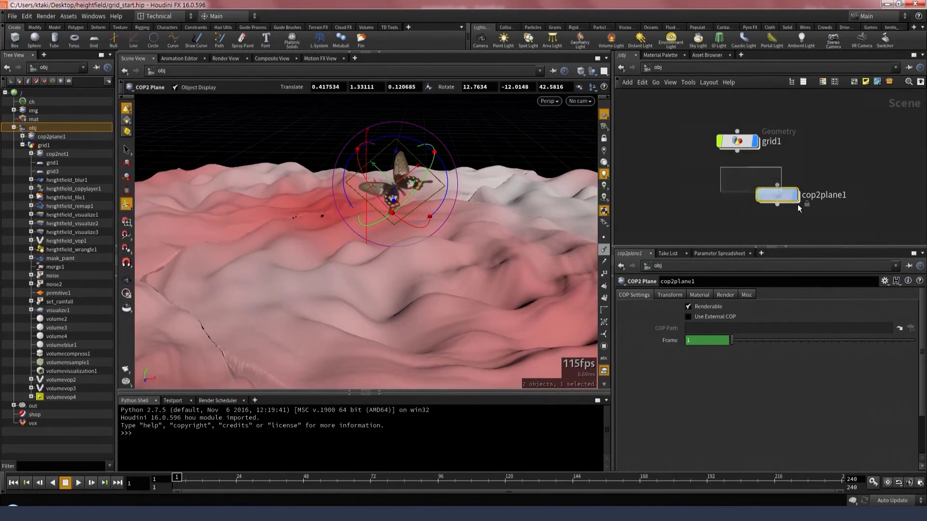
- Open the compositing network inside cop2plane1 and append a Bright node to default_pic
double_click(778, 198)
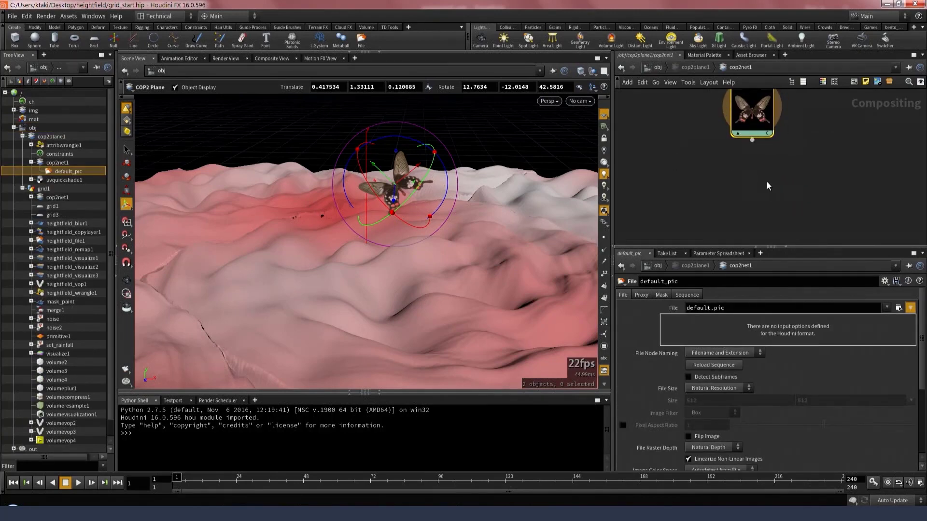
key(Tab)
text(brig)
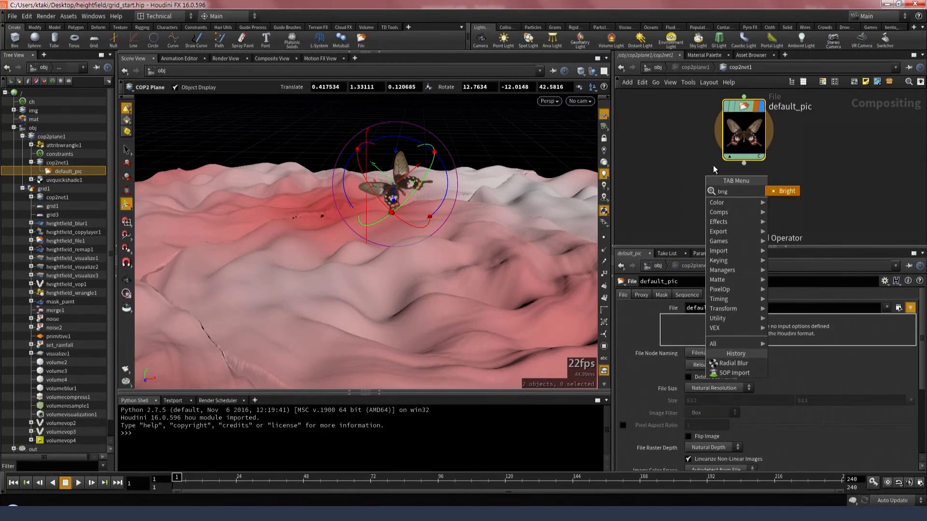
key(Return)
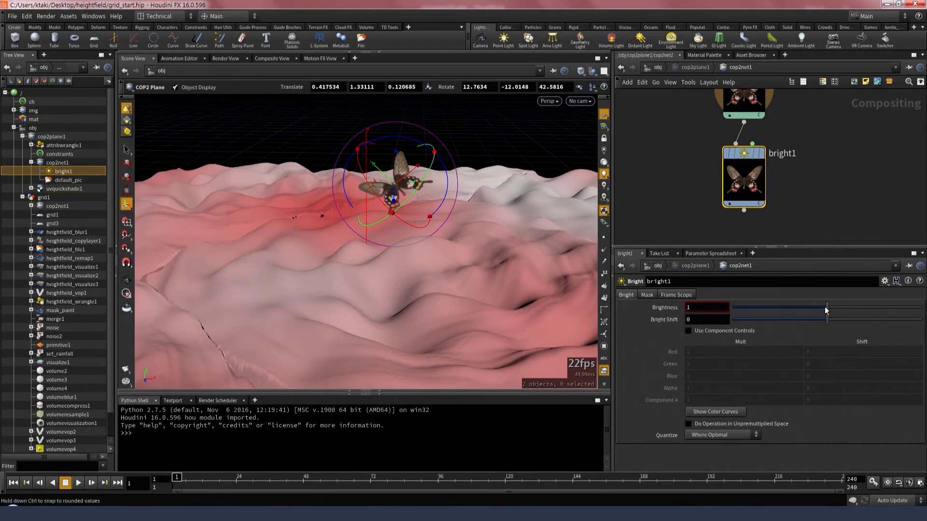
- Darken the plane's image by setting the brightness of bright1 to 0.721 and making bright1 the network's output
drag(825, 309, 863, 308)
mouse_move(771, 167)
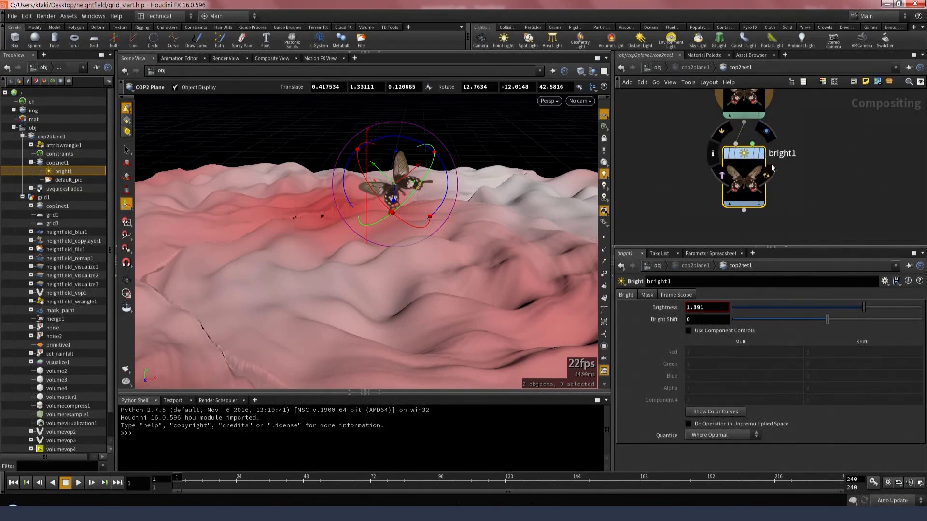
drag(864, 309, 781, 307)
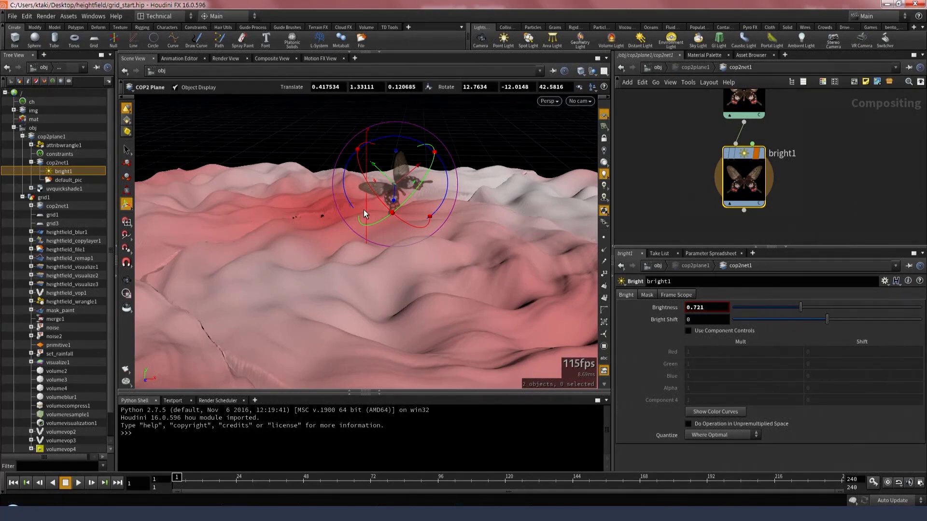
middle_drag(672, 155, 664, 184)
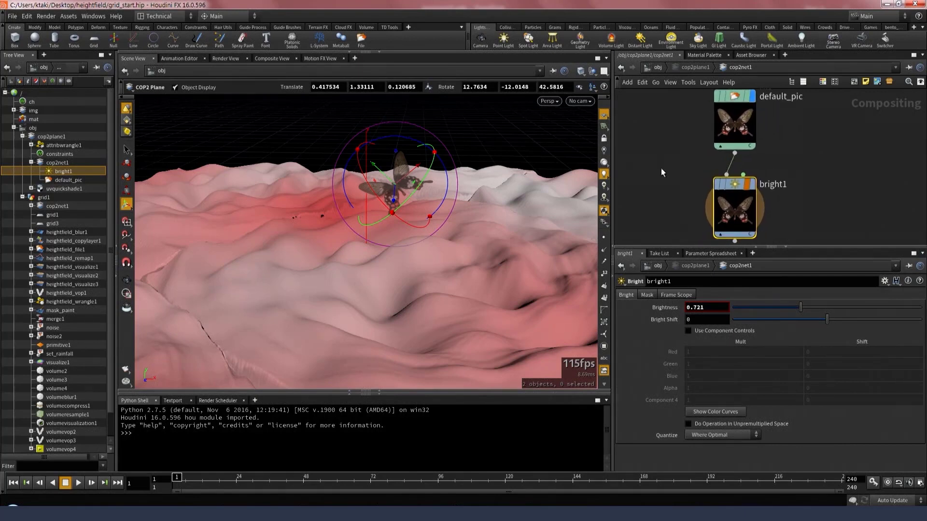
scroll(662, 167, down, 2)
- Rotate the COP2 plane to about 12.5, -2.5, 44.7 and return to the object level
drag(427, 160, 485, 148)
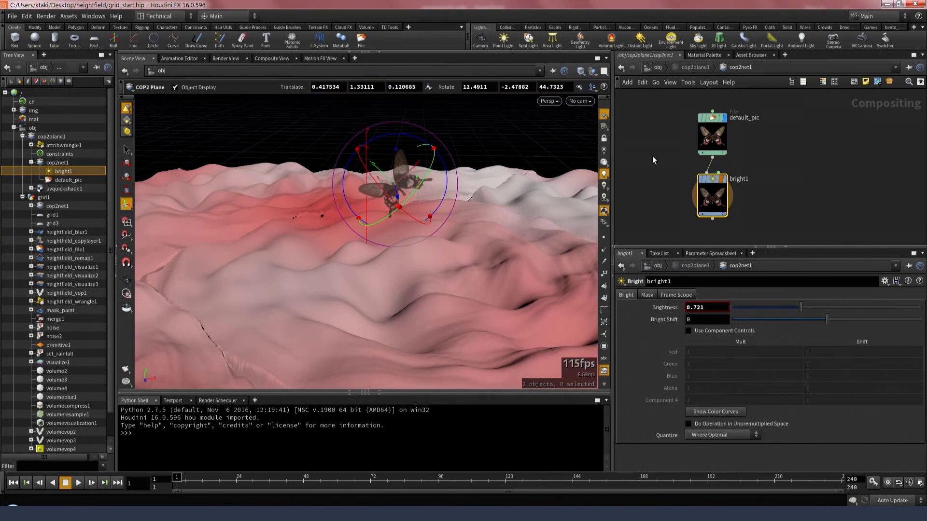
middle_drag(653, 155, 680, 163)
key(u)
key(u)
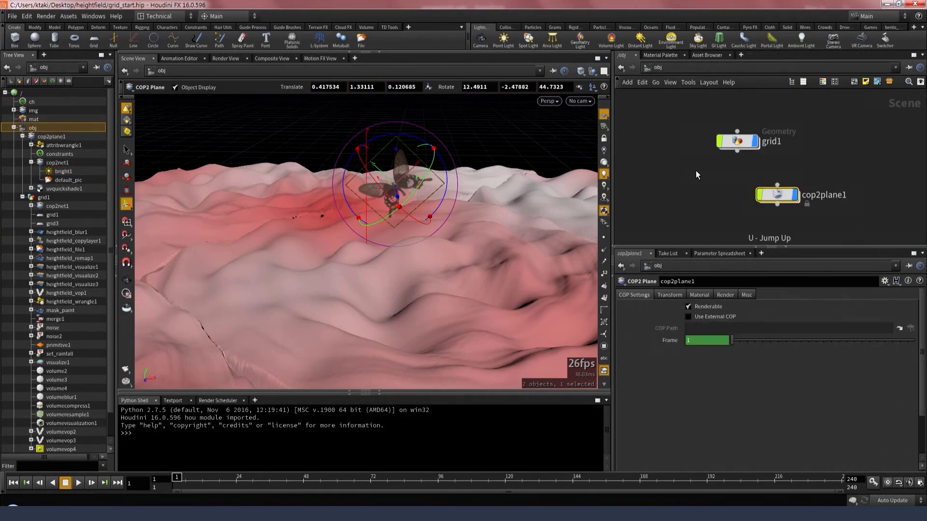
- Delete cop2plane1 and go back inside the grid1 geometry network
drag(714, 176, 832, 210)
double_click(743, 142)
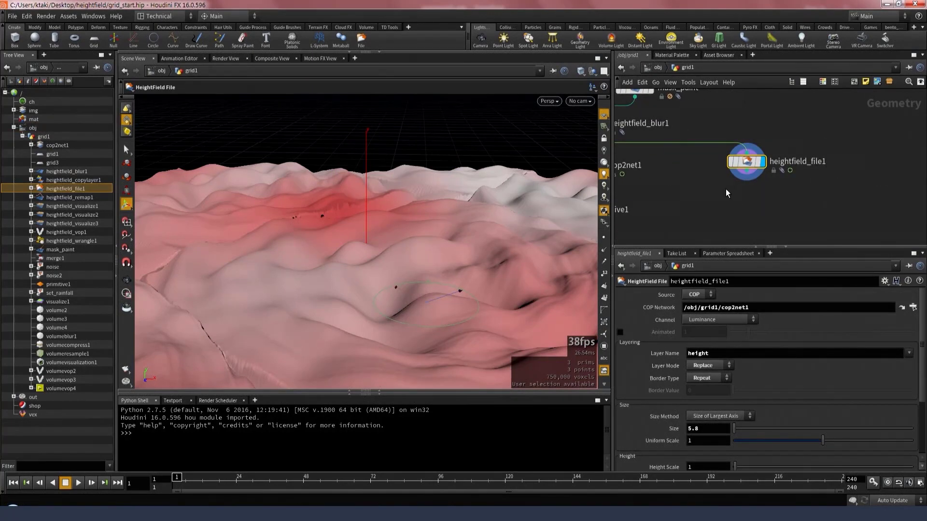
middle_drag(726, 190, 706, 188)
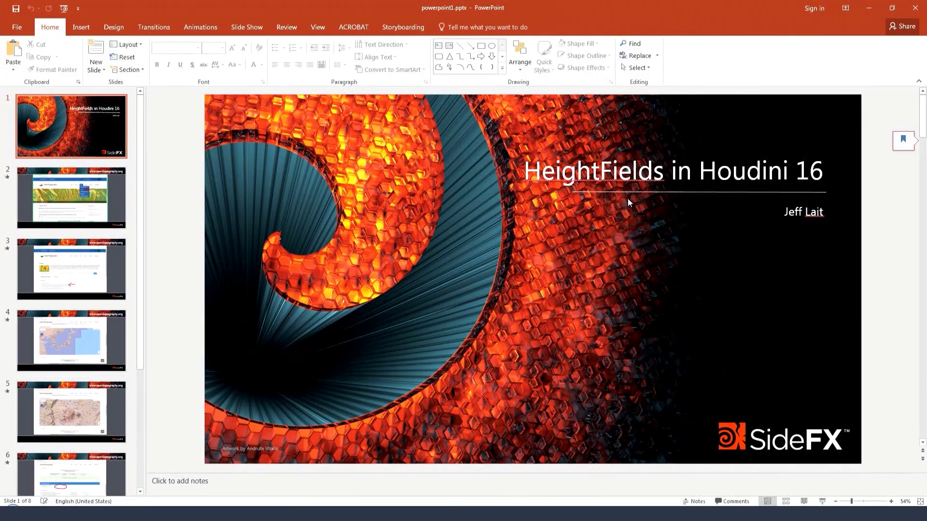
- Switch to the PowerPoint presentation powerpoint1.pptx and select slide 2
click(71, 198)
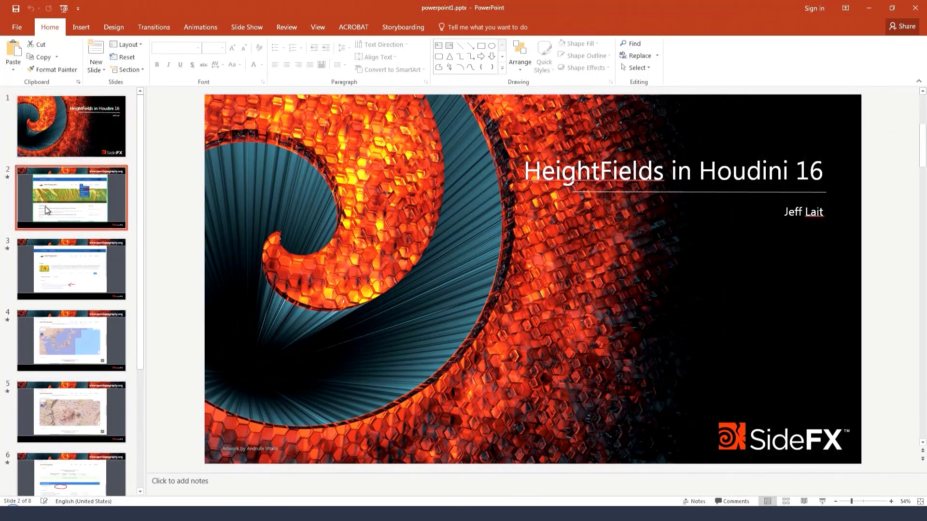
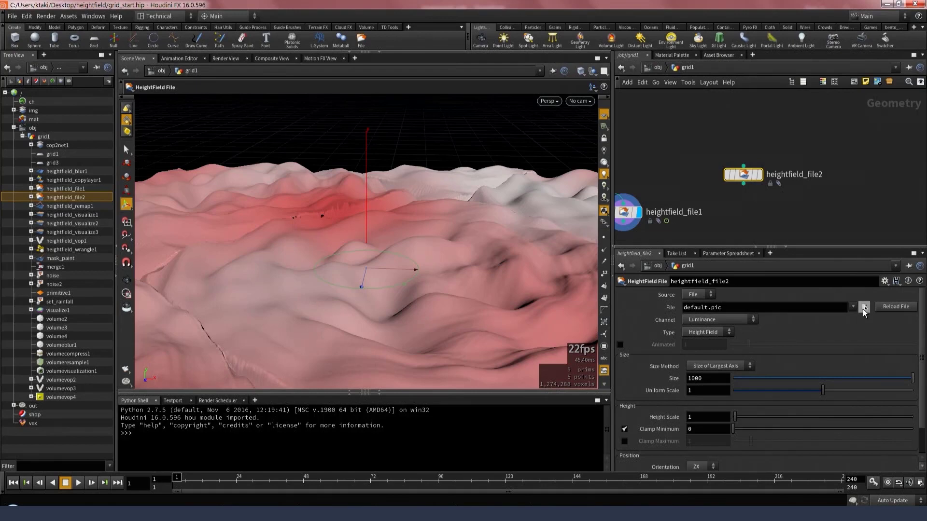
- Load output_srtm.tif from the $HIP/opentopo folder into heightfield_file2 and frame the displayed heightfield
click(863, 307)
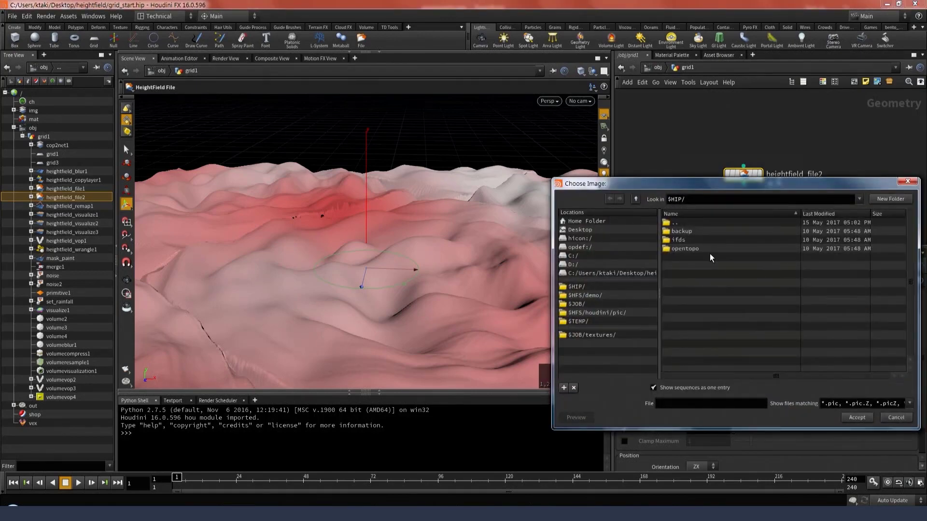
double_click(709, 248)
click(711, 232)
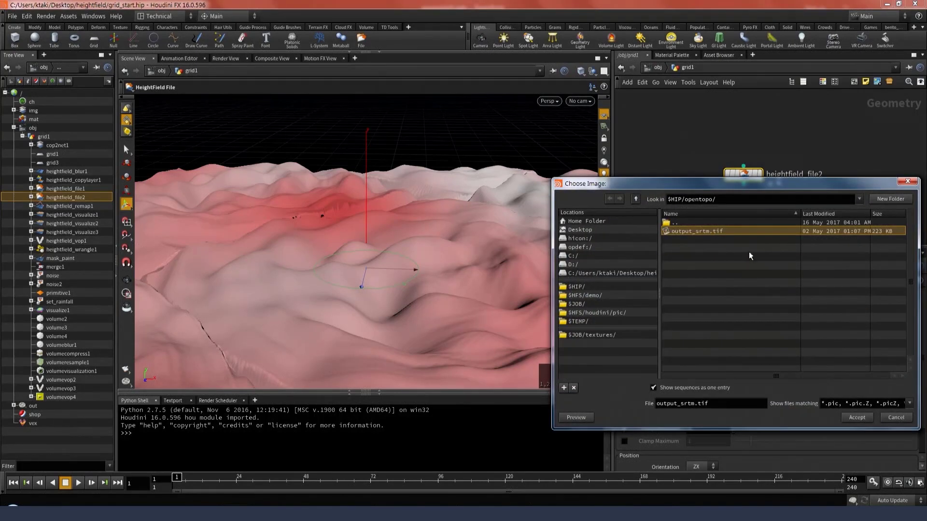
click(858, 418)
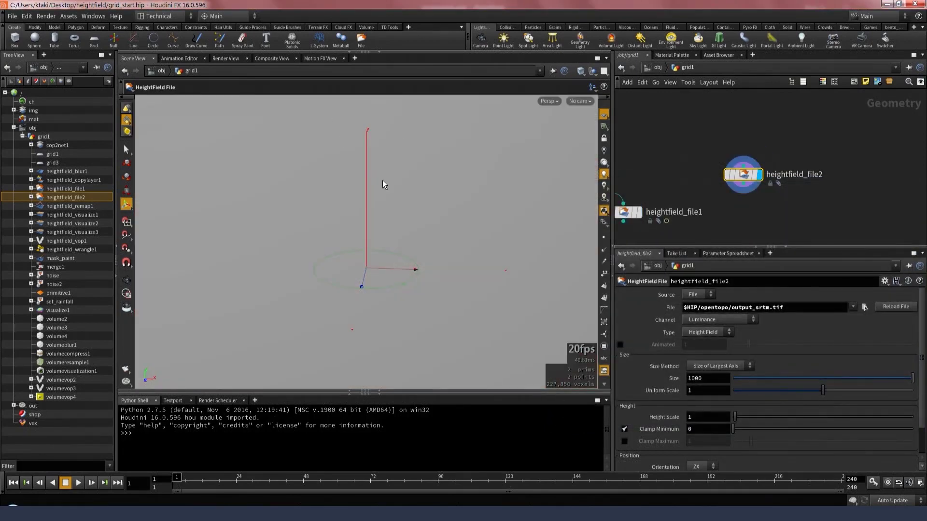
key(h)
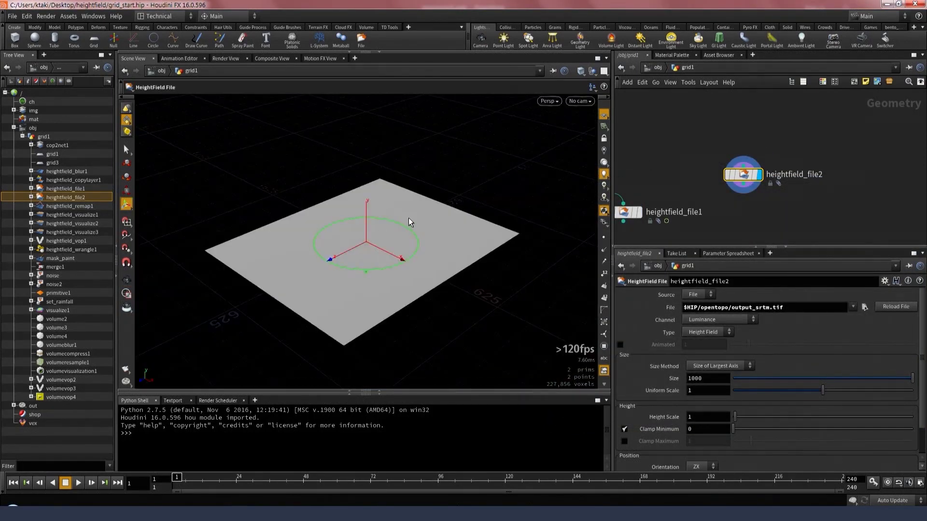
key(Escape)
drag(412, 255, 385, 265)
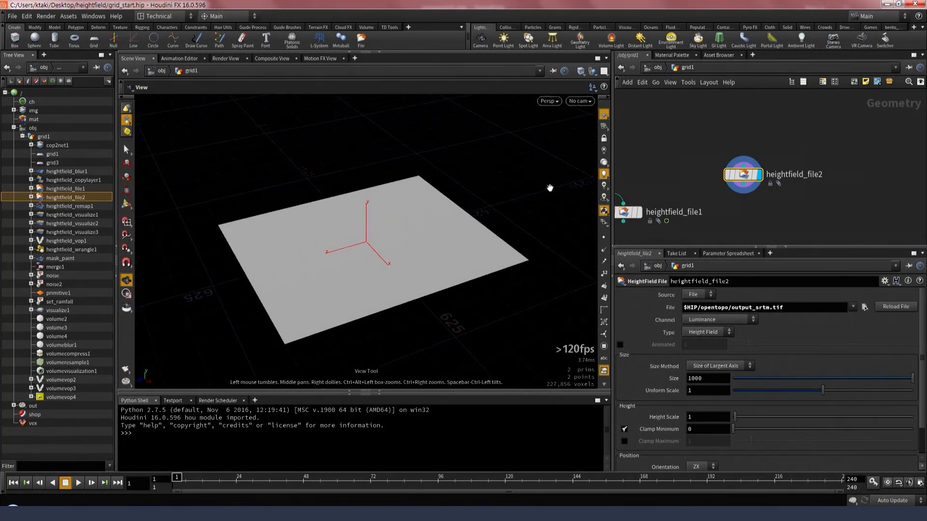
- Change the size method of heightfield_file2 to Grid Spacing and set the spacing to 30
middle_click(744, 176)
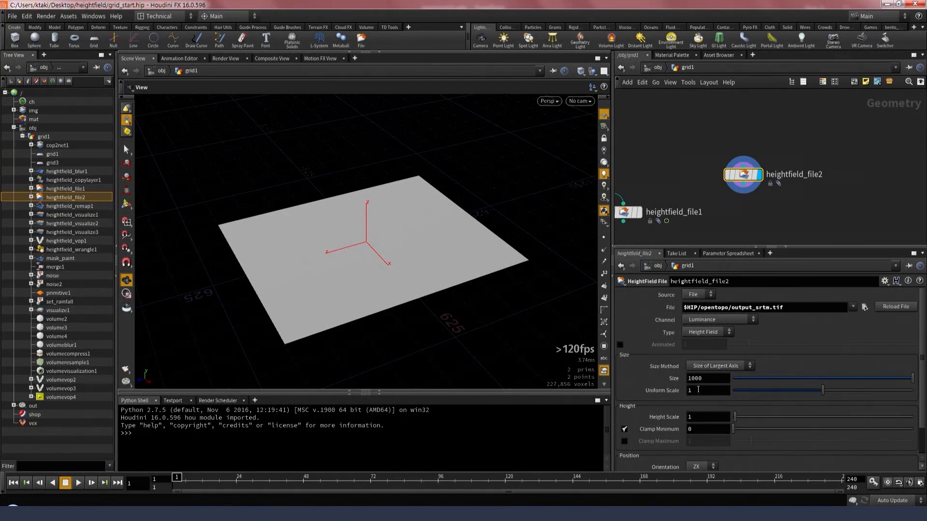
click(720, 369)
click(714, 376)
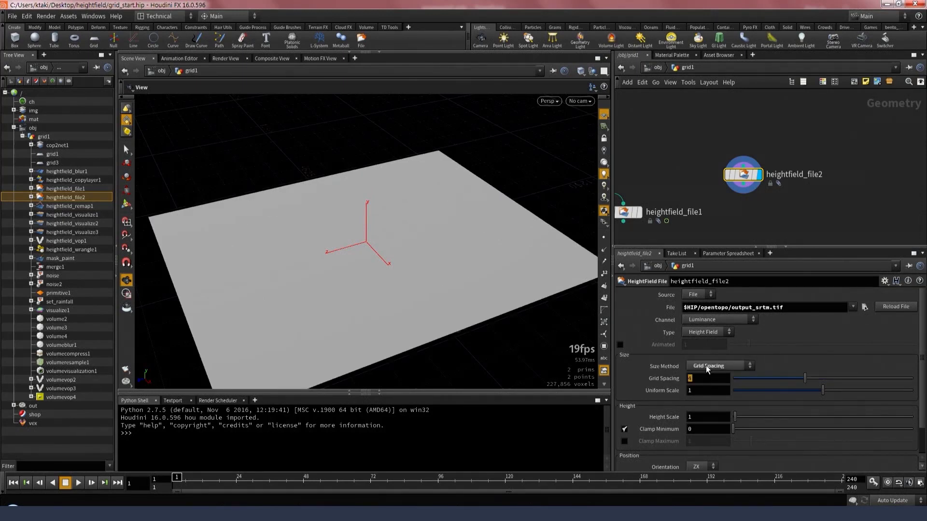
text(30)
key(Return)
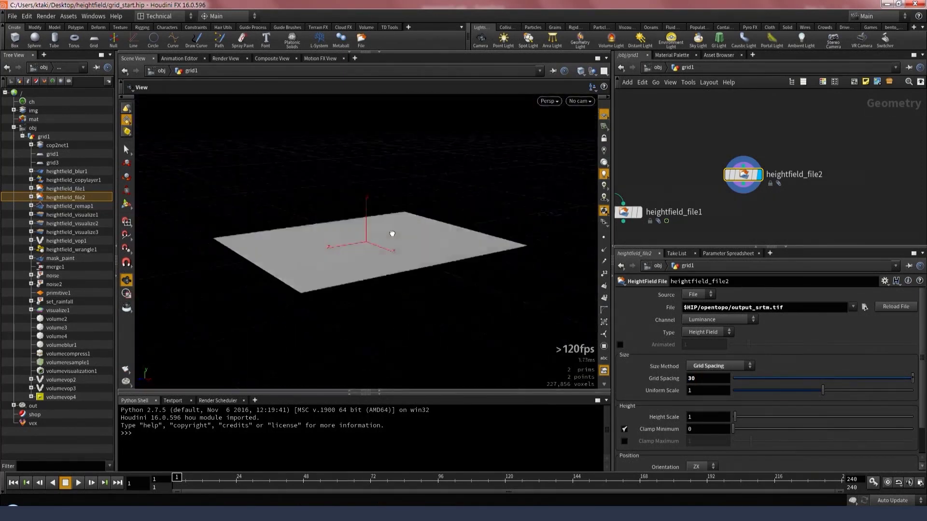
- Set the height scale of heightfield_file2 to 65536
mouse_move(392, 233)
mouse_down()
mouse_move(379, 251)
mouse_move(395, 251)
mouse_up()
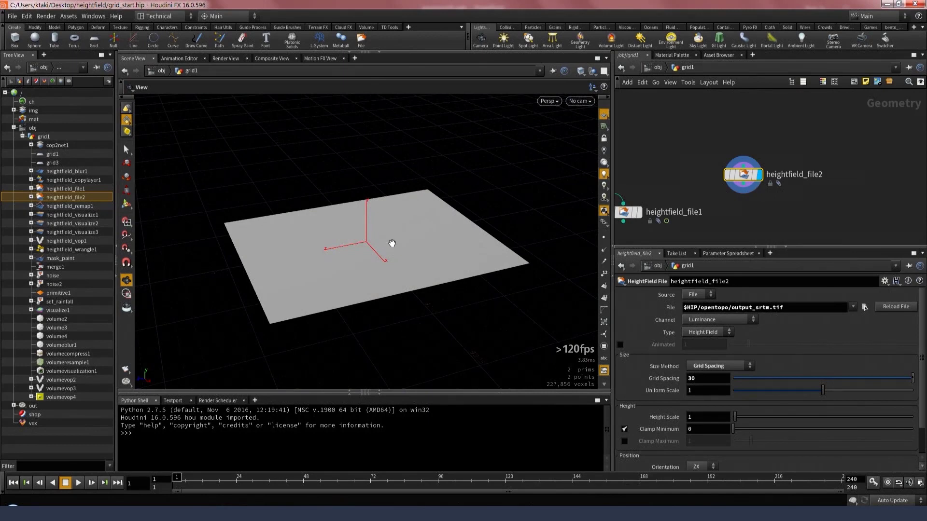
drag(399, 232, 414, 250)
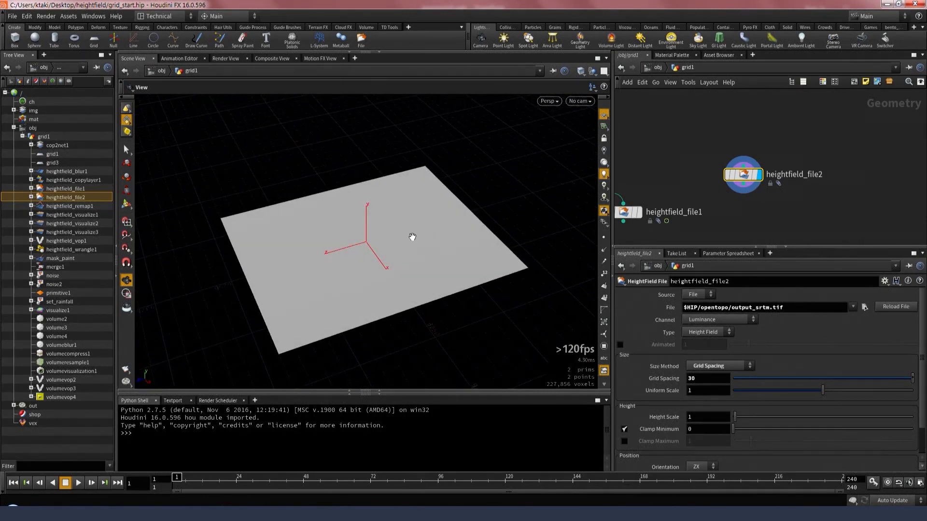
drag(407, 311, 443, 313)
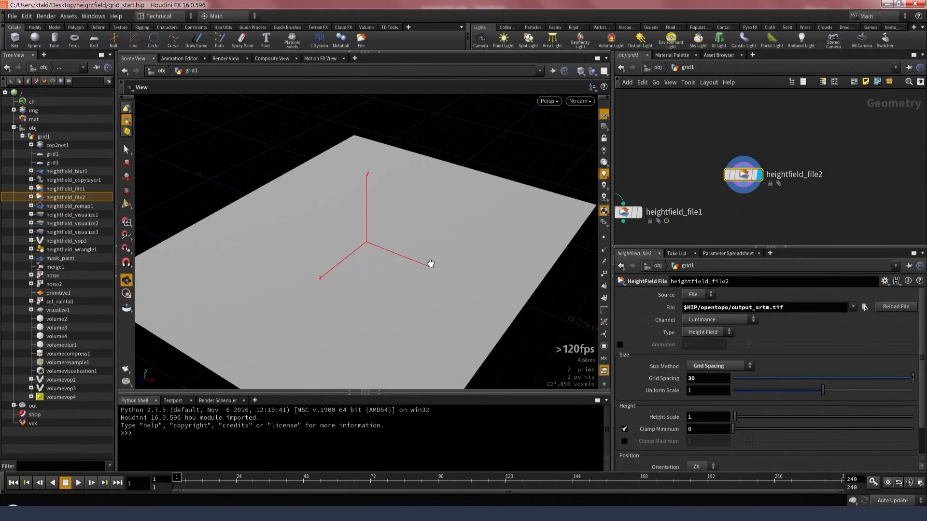
middle_drag(421, 261, 416, 239)
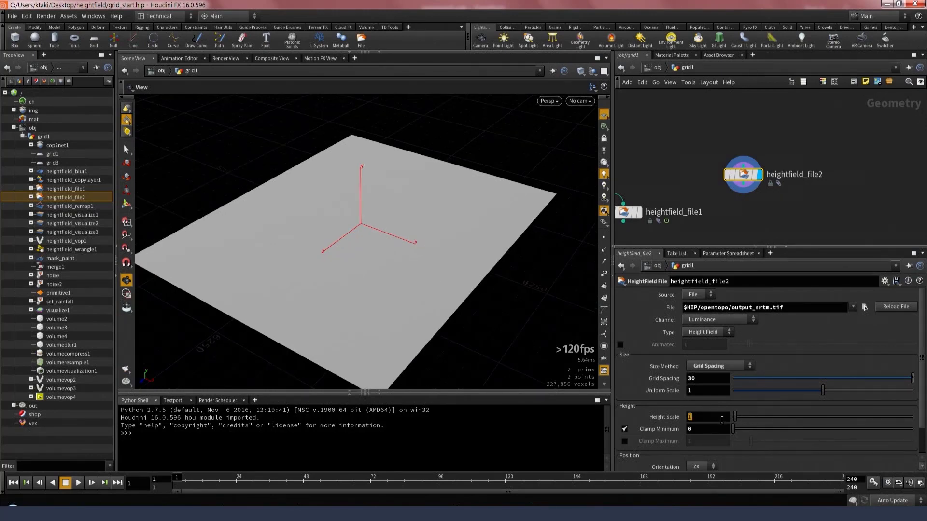
text(65536)
key(Return)
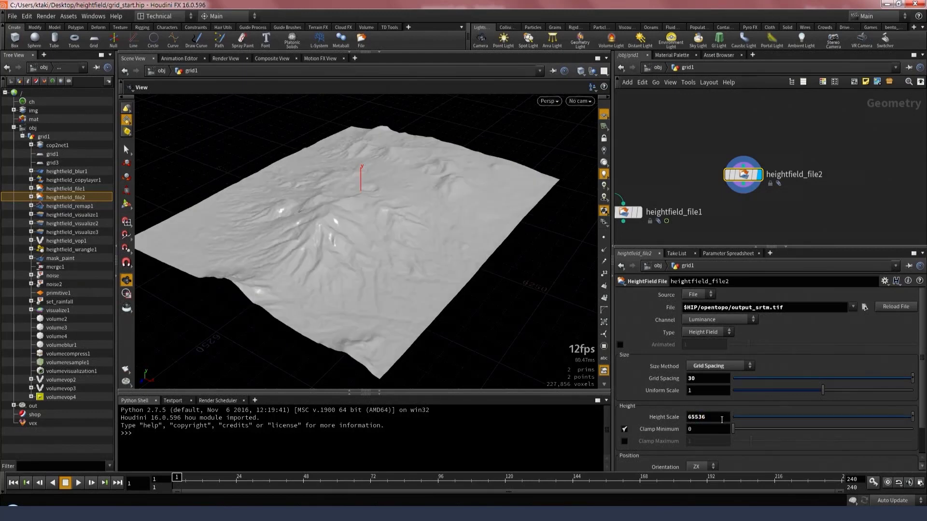
- Check the real-world size and voxel resolution of heightfield_file2 in its node information
drag(434, 271, 382, 310)
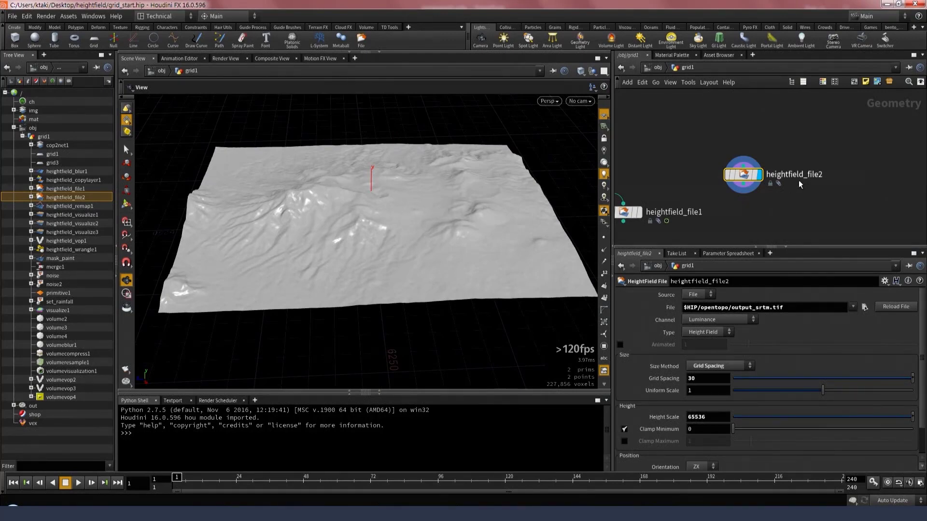
middle_click(743, 174)
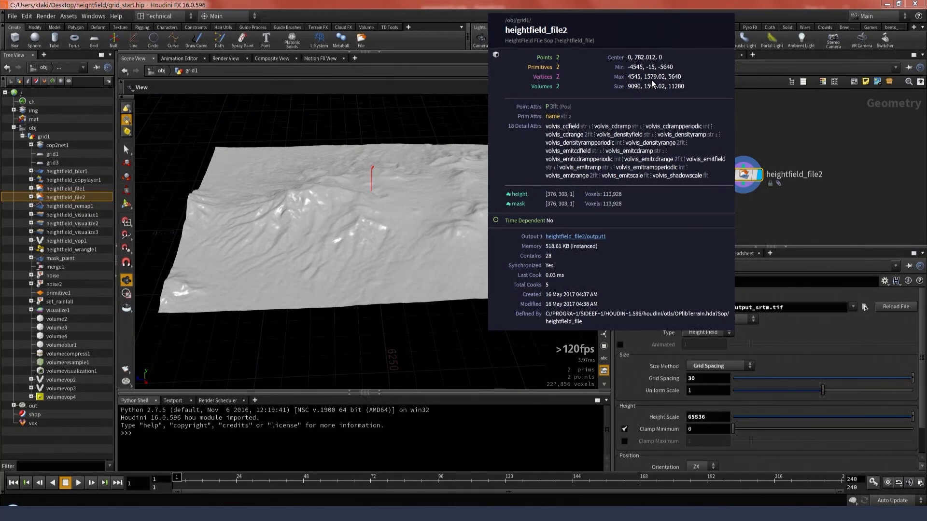
middle_drag(681, 140, 678, 119)
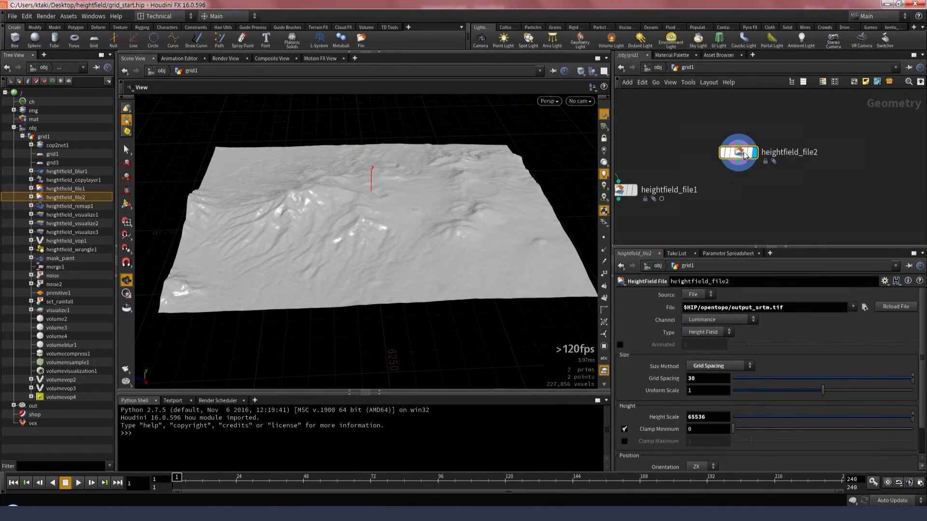
middle_click(743, 156)
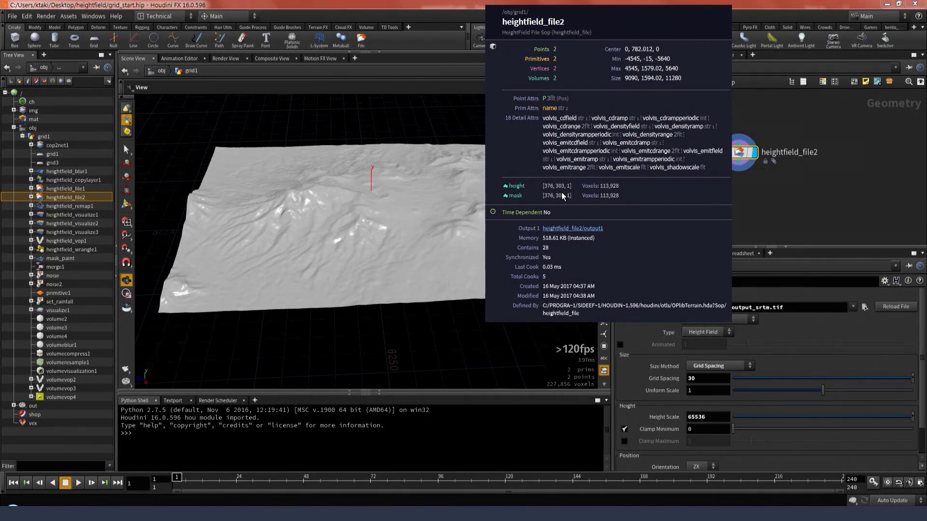
middle_drag(561, 193, 562, 192)
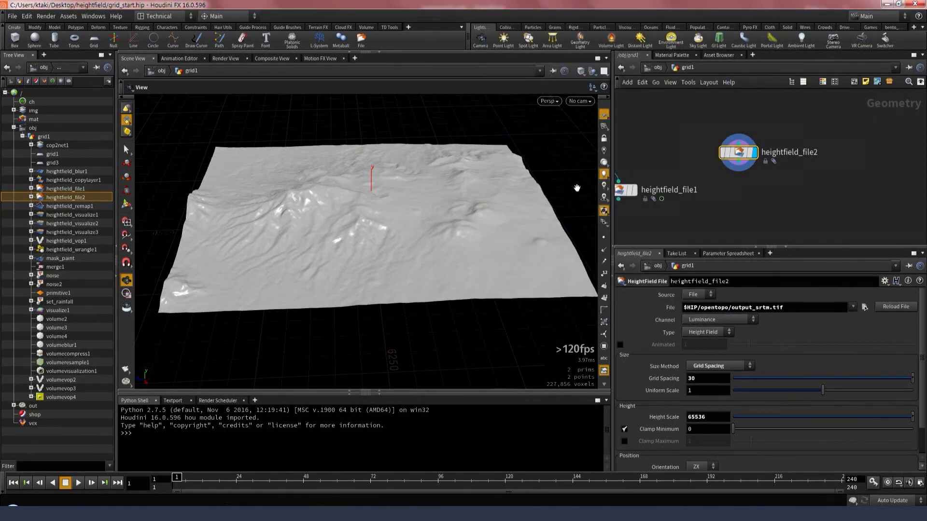
- Add a HeightField Resample node below heightfield_file2 and connect the file node's output to it
key(Tab)
text(hfresa)
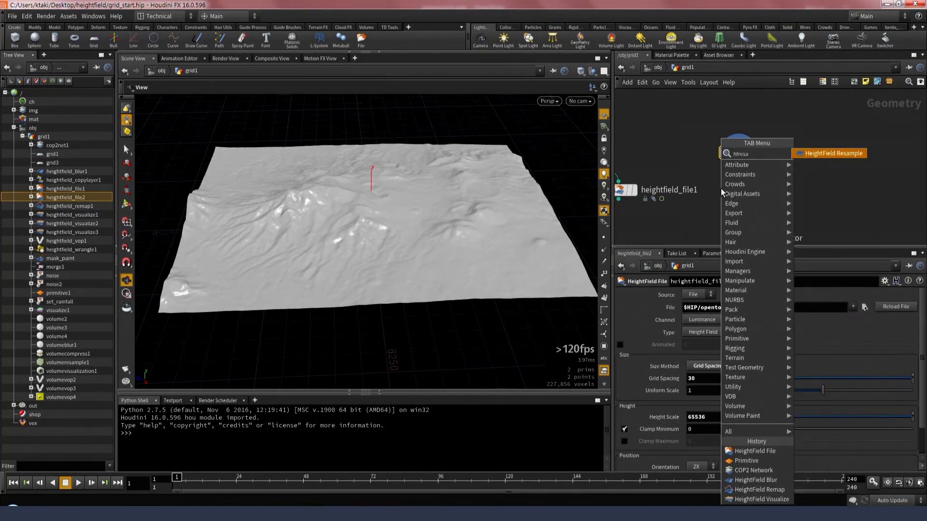
key(Return)
click(720, 189)
drag(741, 164, 742, 191)
- Set the resolution scale of the HeightField Resample node to 4 and display its result
click(703, 304)
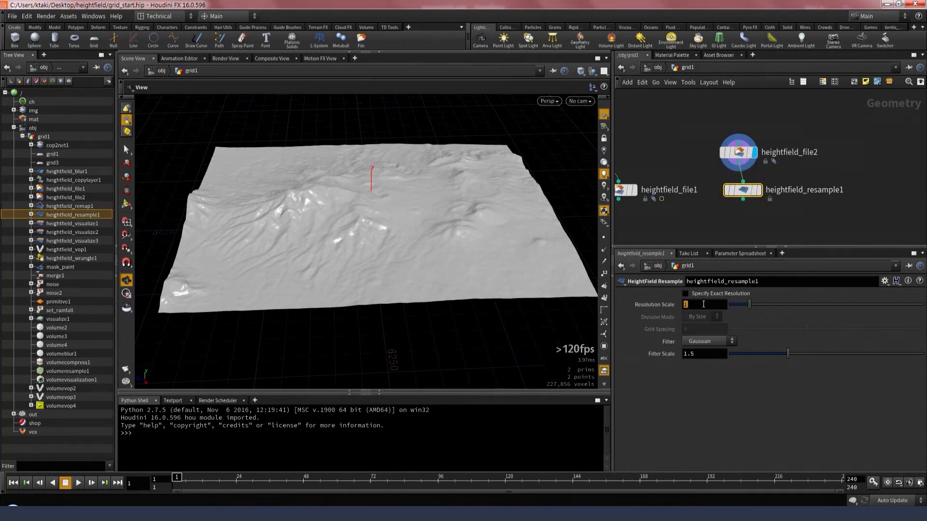
text(4)
key(Return)
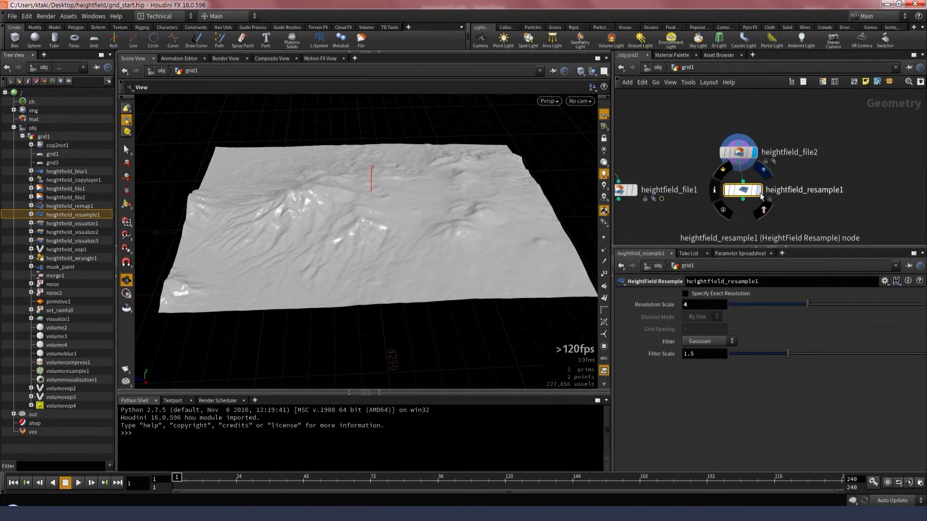
click(760, 191)
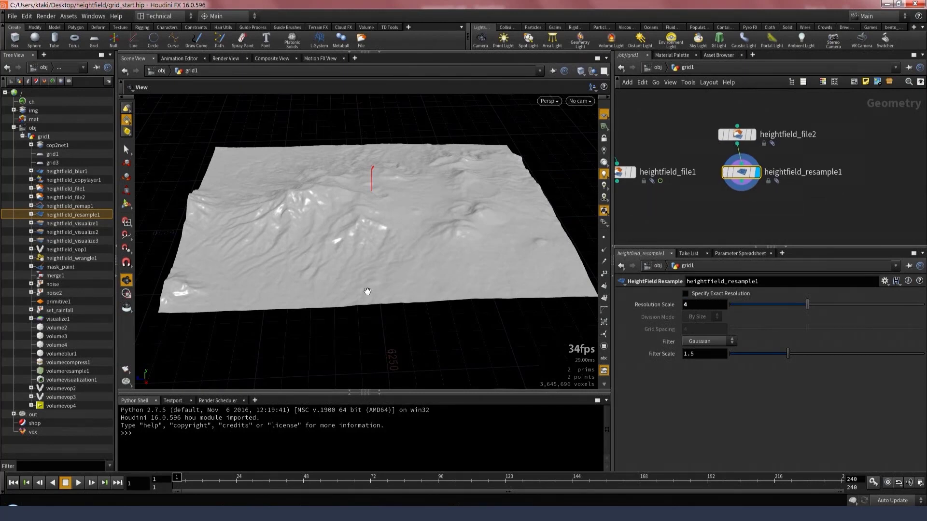
drag(406, 247, 395, 251)
right_drag(293, 283, 331, 254)
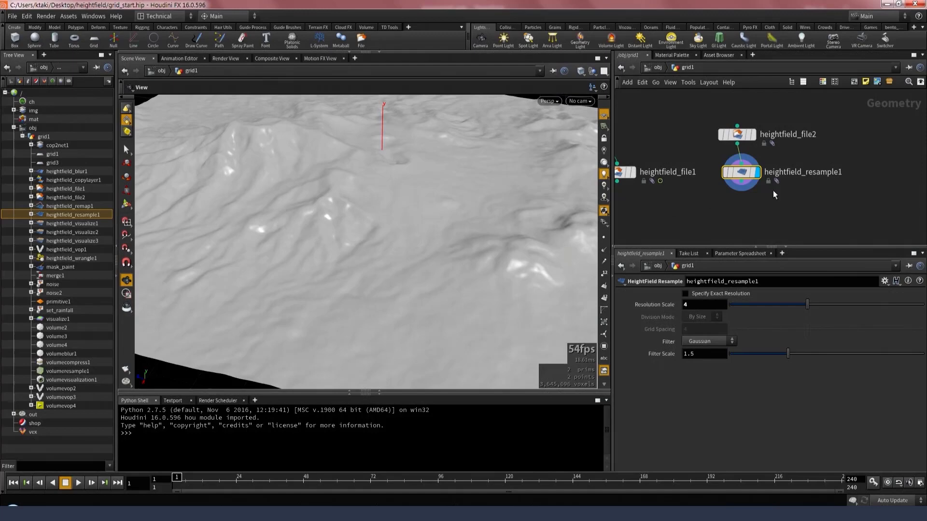
- Add a HeightField Erode node, wire heightfield_resample1 into its first input, and display it
middle_drag(762, 213, 739, 200)
key(Tab)
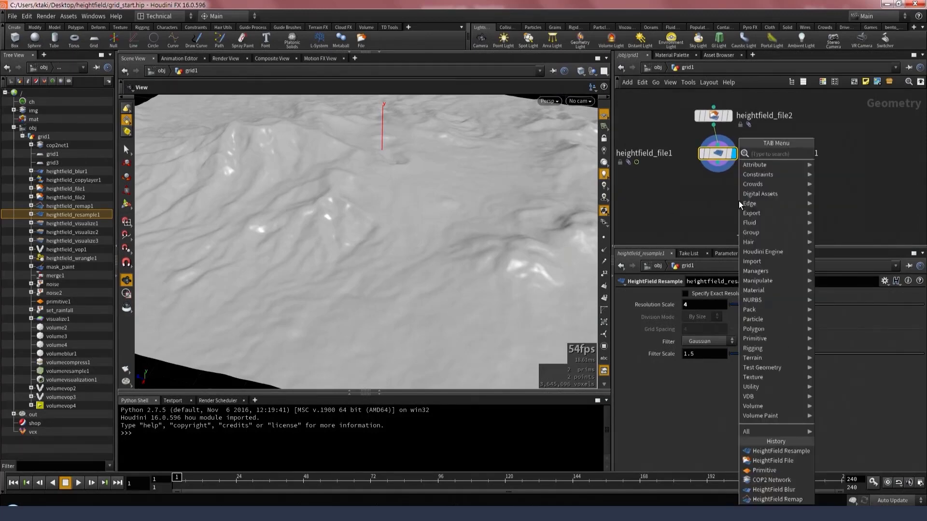
text(hfer)
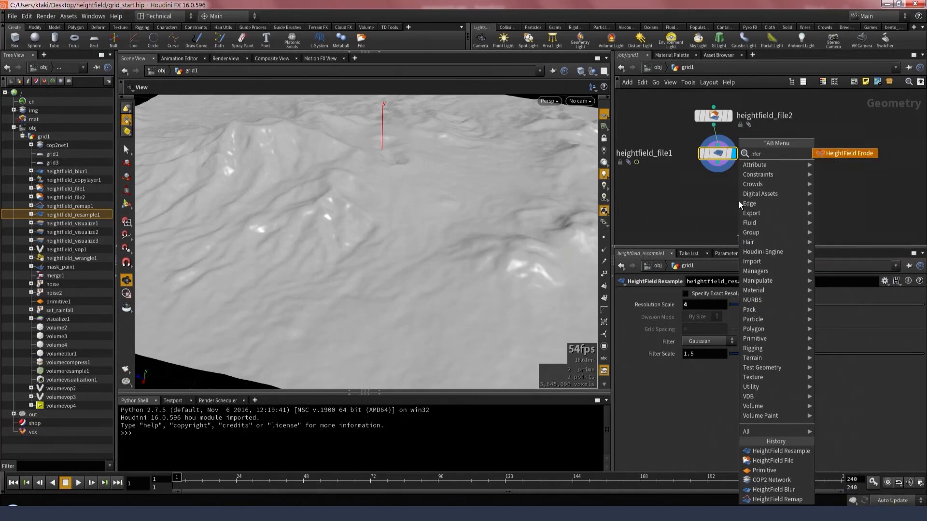
key(Return)
click(738, 200)
drag(718, 169, 732, 192)
click(762, 186)
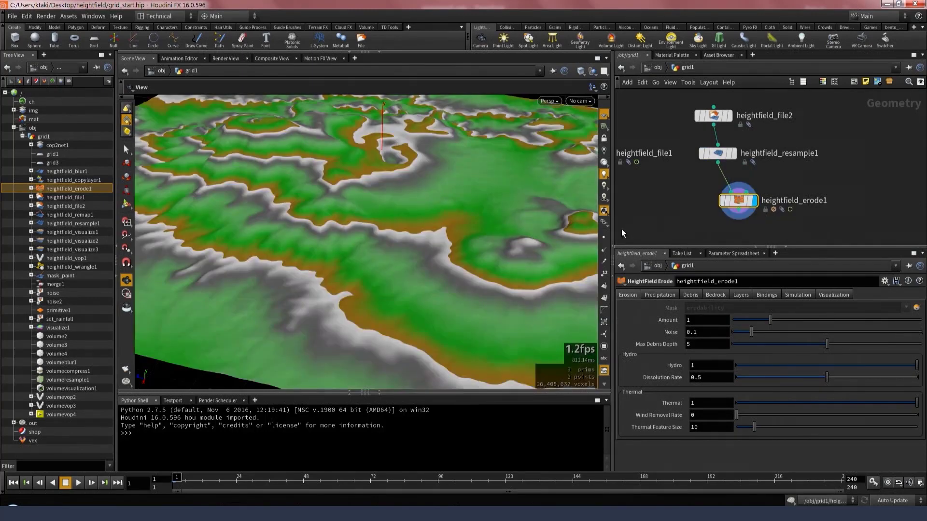
- Compute the elevation range for the erode node's visualization and shift the height ramp's light green key closer to the gray one
drag(422, 276, 424, 245)
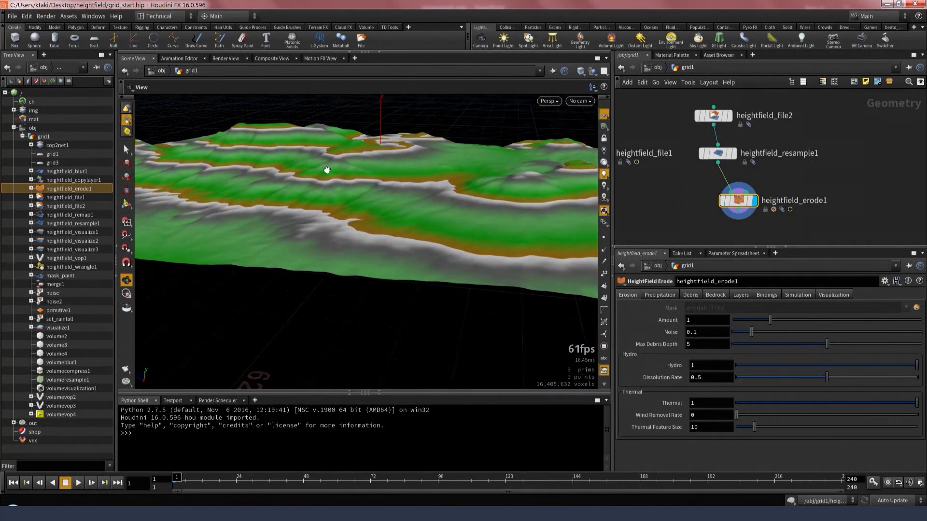
drag(477, 201, 456, 219)
click(829, 296)
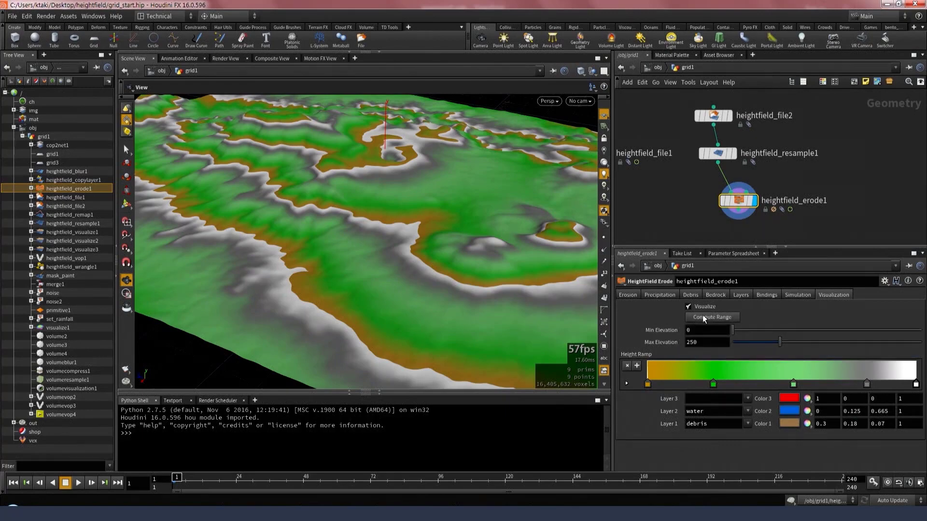
click(702, 317)
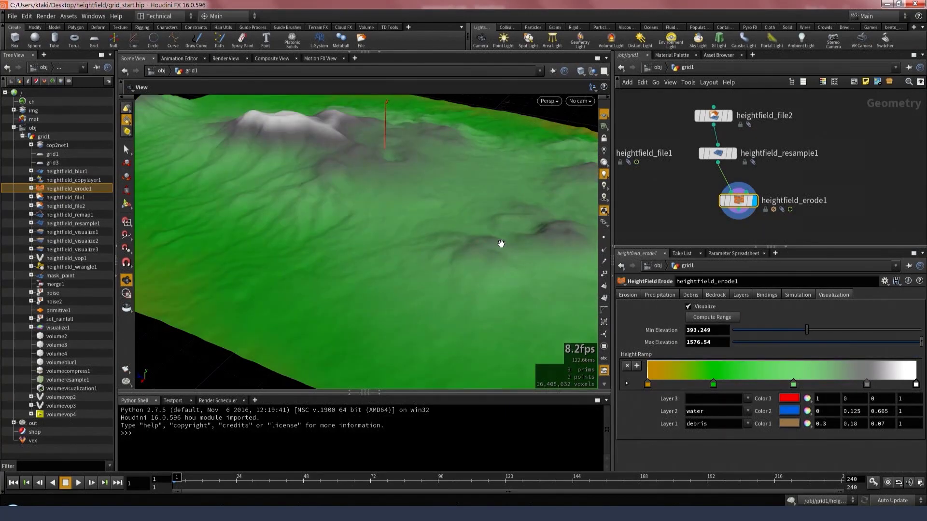
mouse_move(485, 220)
mouse_down()
mouse_move(494, 202)
mouse_move(497, 223)
mouse_up()
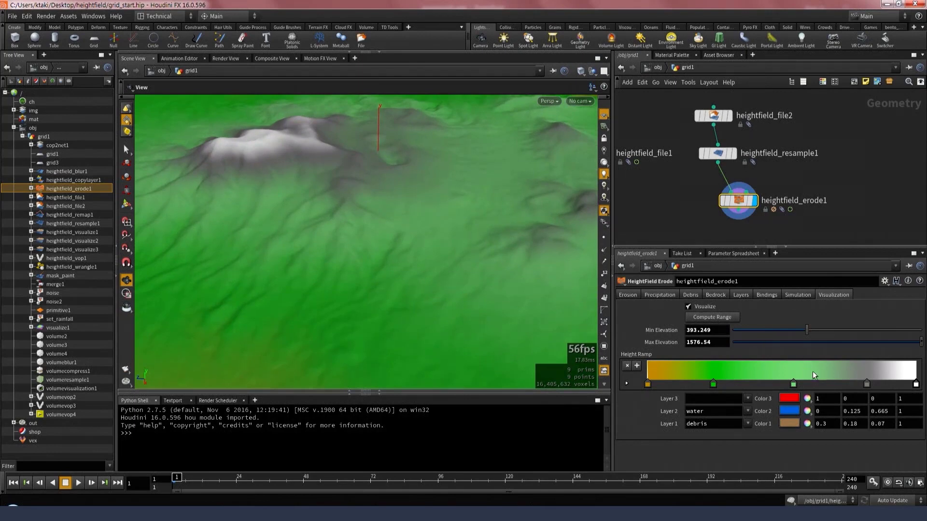
mouse_move(794, 385)
mouse_down()
mouse_move(841, 386)
mouse_move(827, 385)
mouse_up()
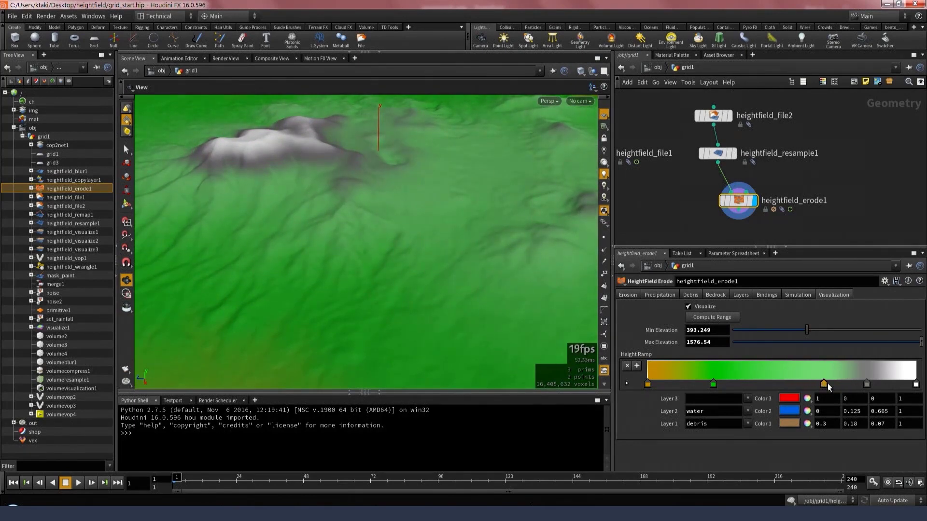
- Play the erosion simulation, stop it at frame 7, and examine the eroded channels and peak
right_drag(446, 225, 365, 256)
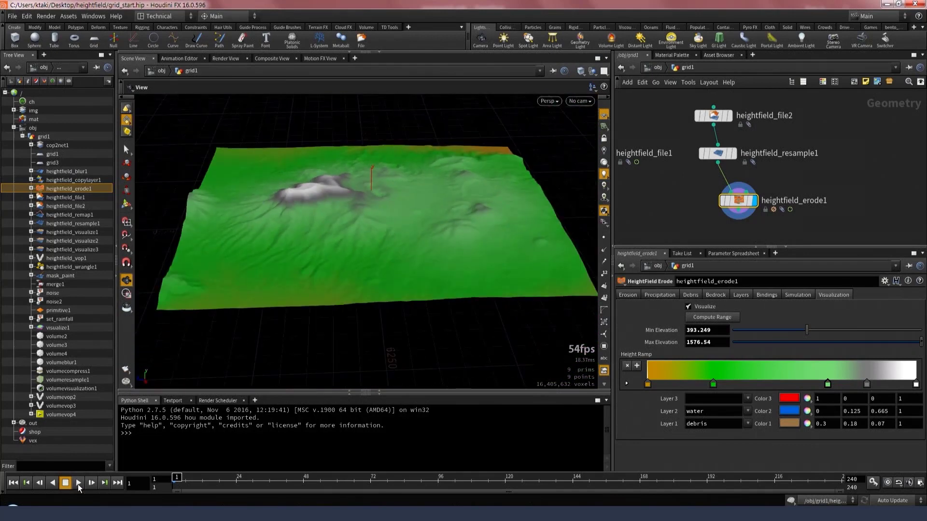
click(78, 483)
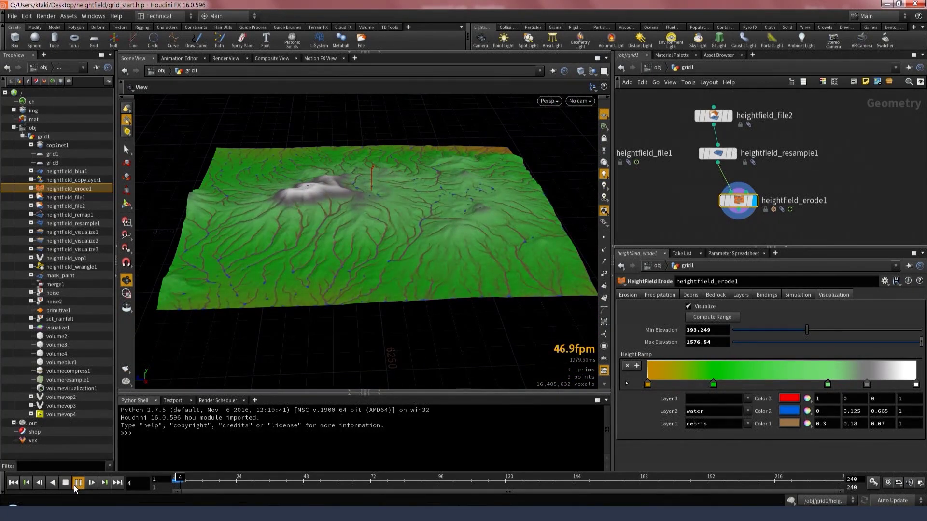
click(65, 483)
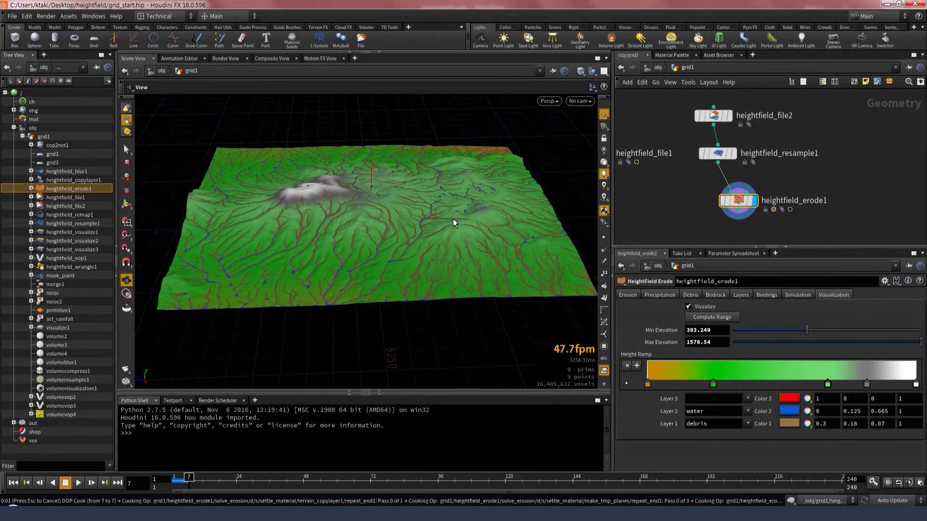
drag(428, 219, 330, 250)
scroll(322, 233, up, 5)
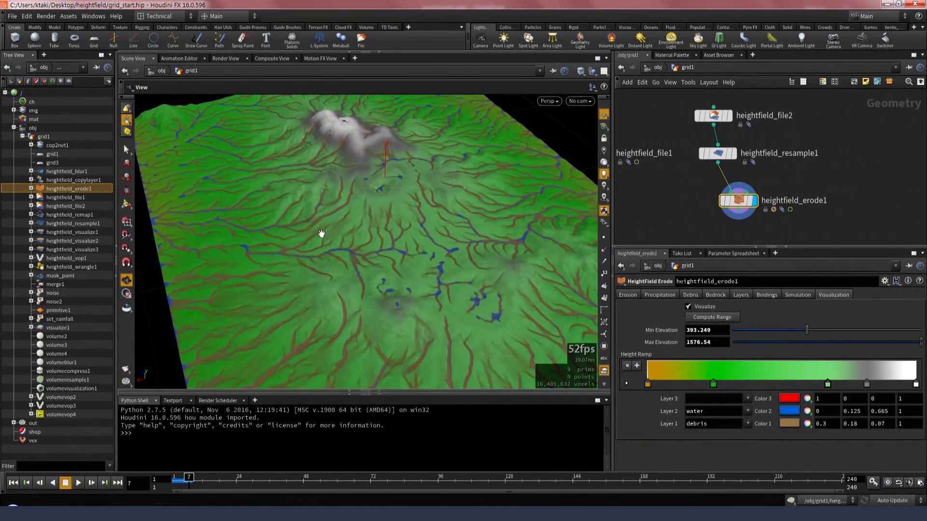
drag(381, 274, 406, 267)
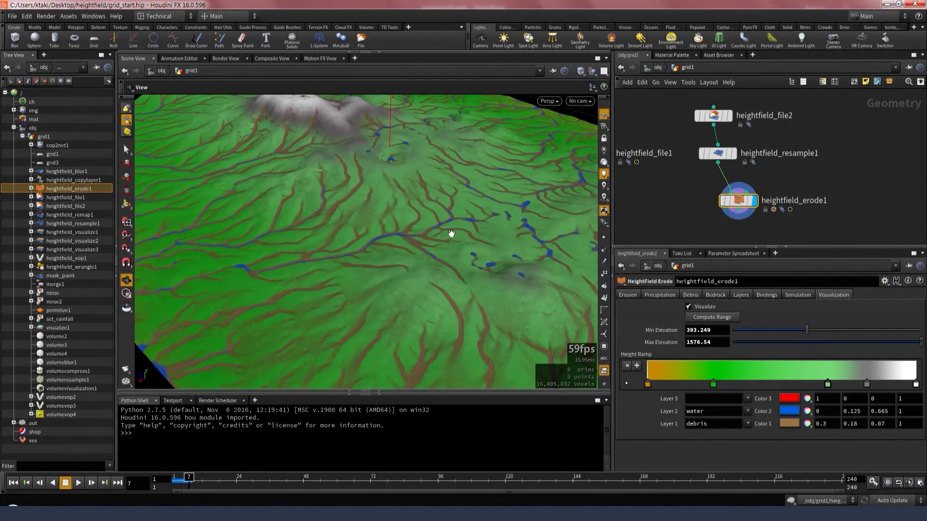
drag(461, 289, 406, 221)
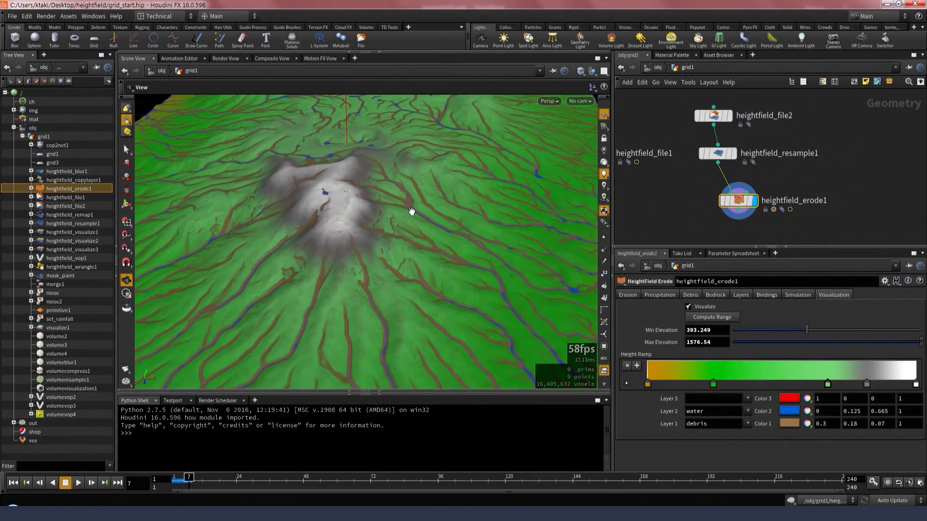
- Render the viewport with the peak and surrounding eroded slopes in frame, and minimize the Houdini console
scroll(354, 178, down, 3)
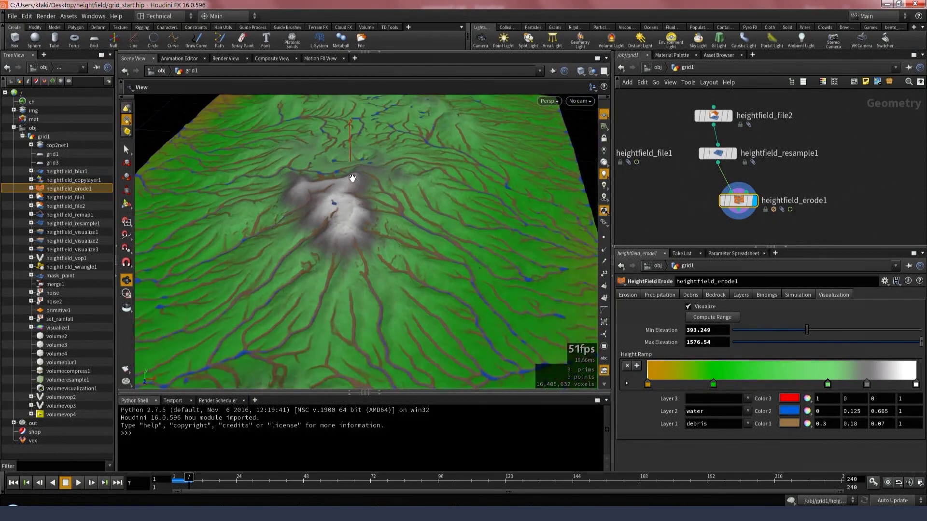
middle_drag(334, 193, 381, 213)
drag(407, 252, 375, 241)
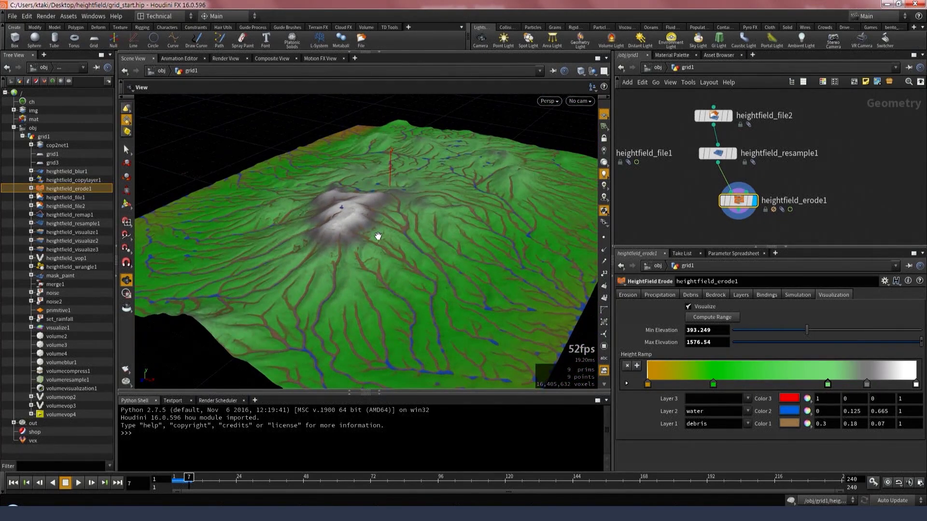
click(125, 384)
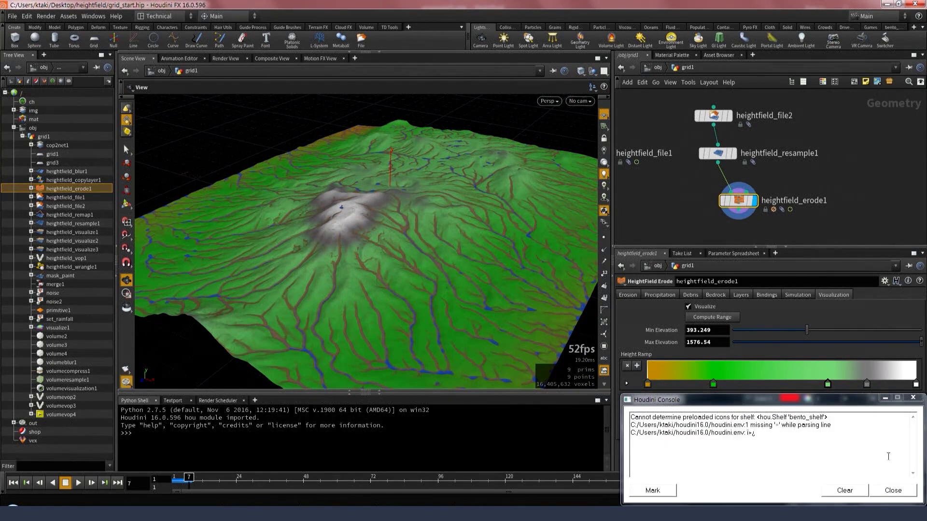
click(885, 399)
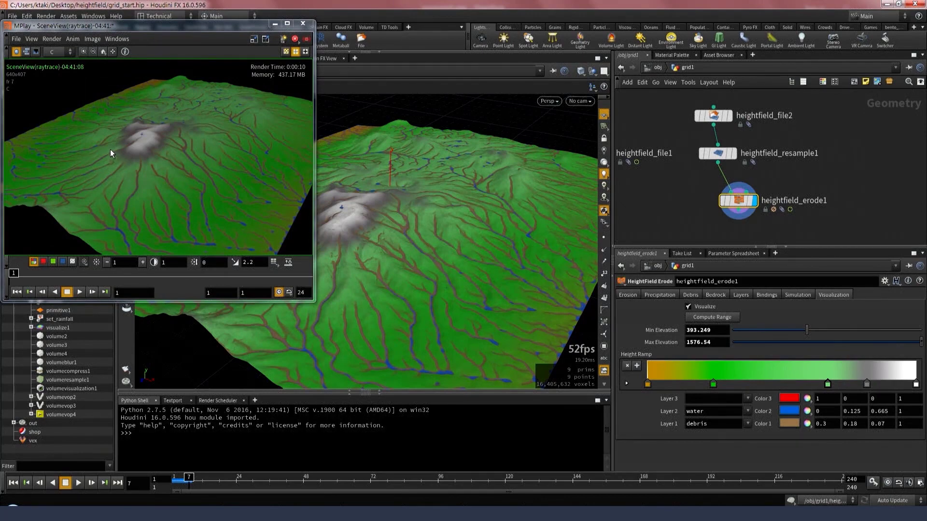
- Check the layers and voxel resolution of heightfield_erode1 in its node information, and minimize the render window
middle_click(740, 201)
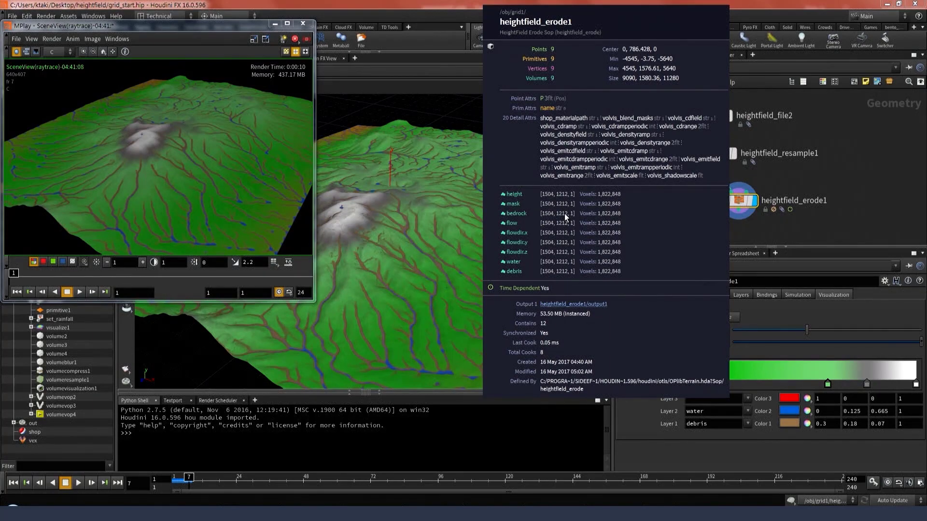
middle_drag(563, 214, 553, 208)
click(274, 23)
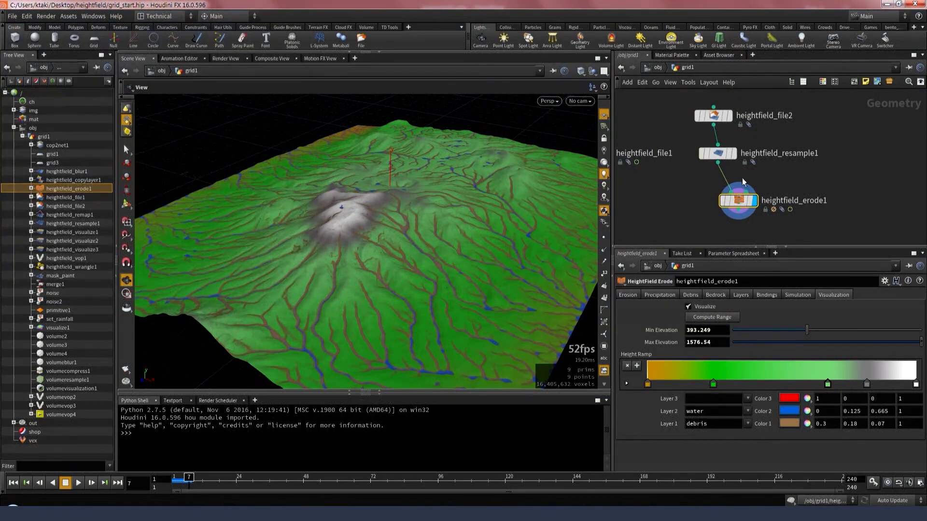
- Add a Convert HeightField node below heightfield_erode1, connect the eroded output to it, and display the polygon result
middle_drag(670, 208, 639, 154)
middle_drag(675, 186, 678, 169)
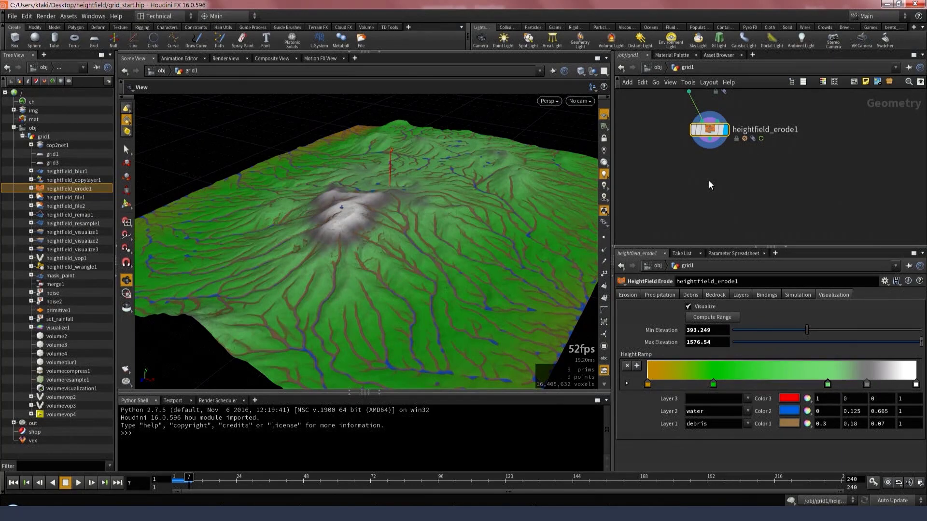
key(Tab)
text(hfconv)
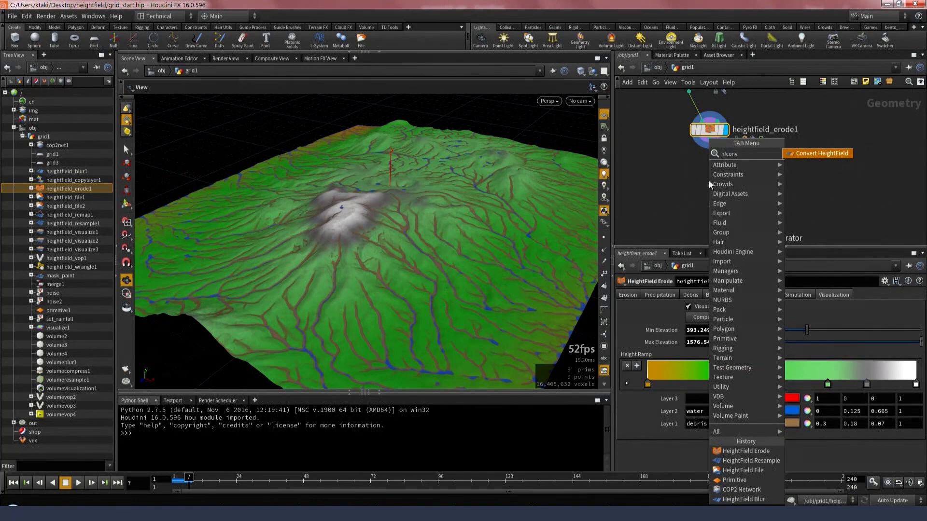
click(828, 152)
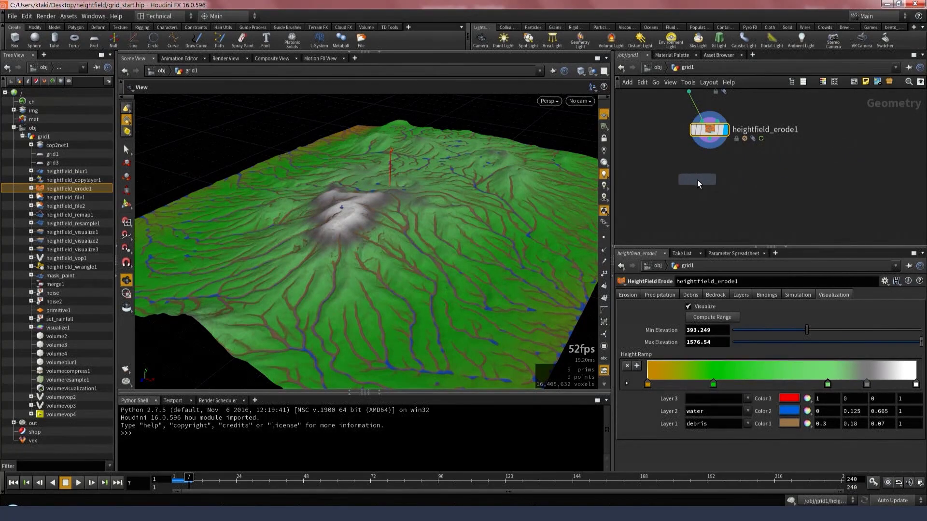
click(697, 180)
drag(710, 140, 696, 170)
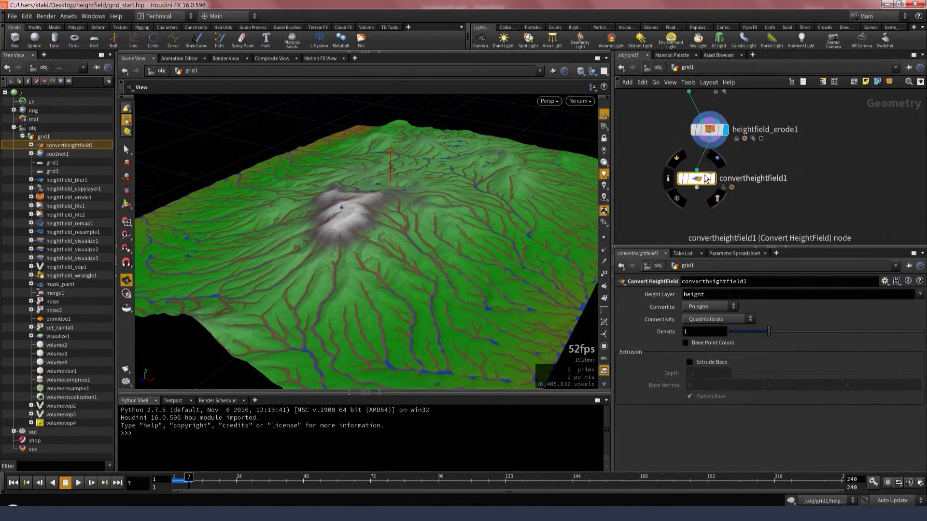
click(706, 179)
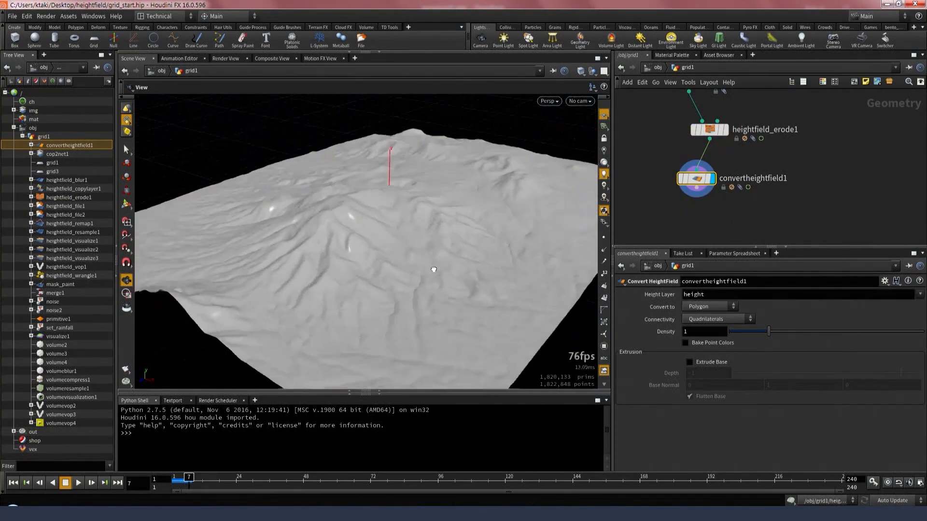
- Open the geometry spreadsheet for convertheightfield1 and review the layer attributes carried onto the polygon points, including debris, flow and water
drag(433, 269, 449, 273)
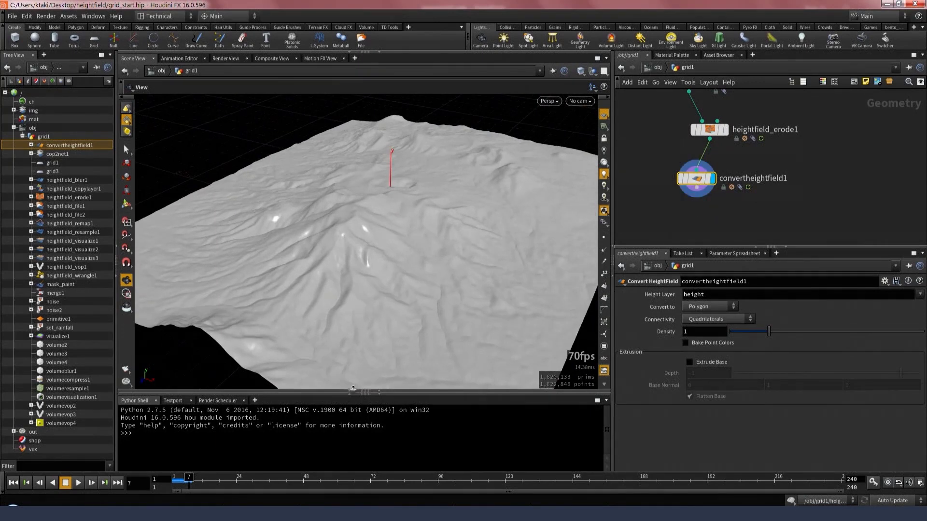
click(353, 389)
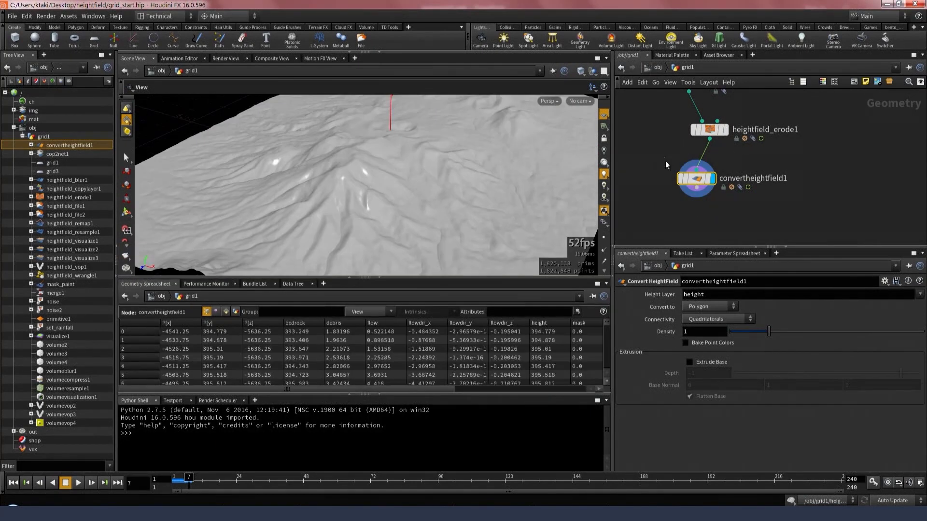
drag(361, 389, 476, 380)
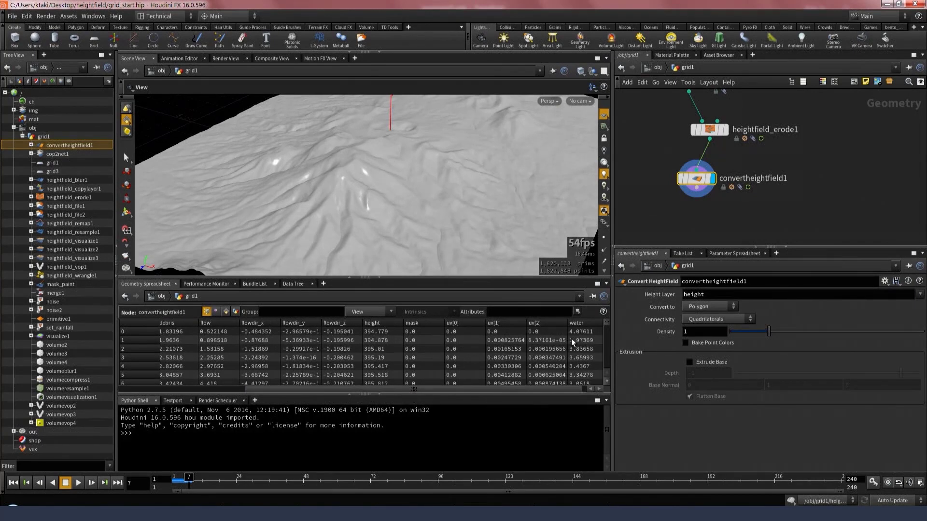
drag(468, 383, 369, 382)
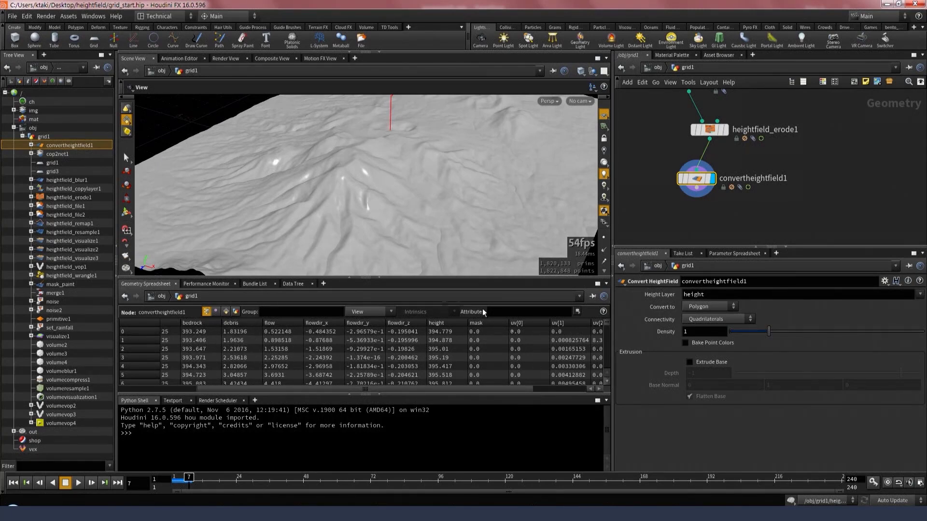
- Enable Bake Point Colors on convertheightfield1 and check the node information of it and heightfield_erode1
click(722, 345)
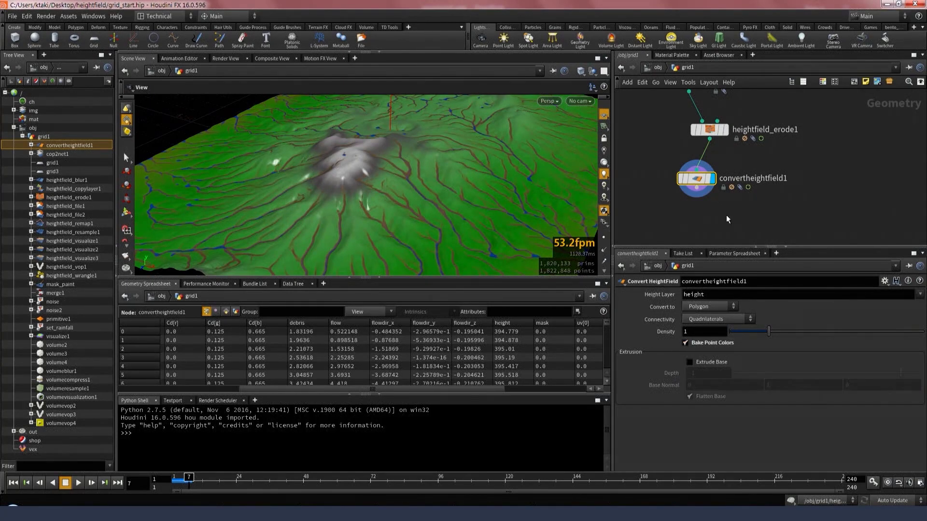
middle_click(697, 180)
middle_click(711, 128)
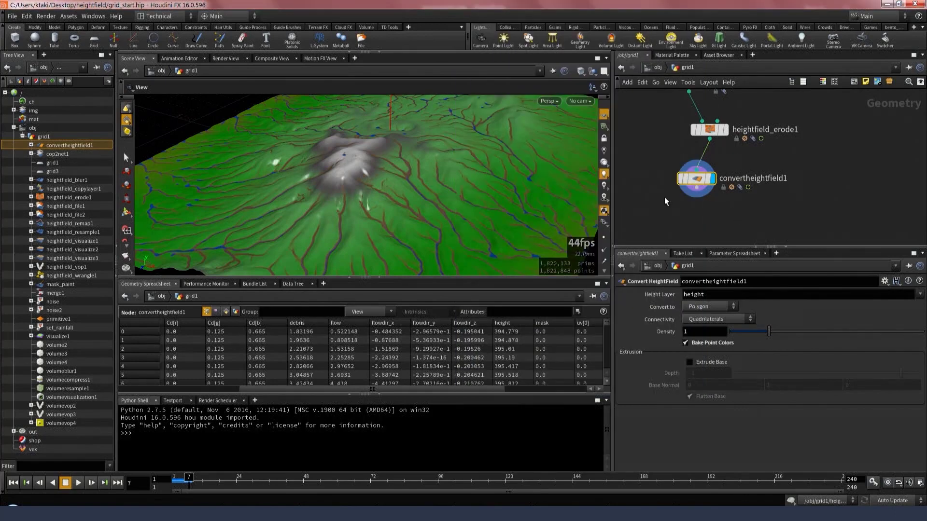
- Set convertheightfield1 to convert to VDB and inspect the resulting terrain's surface and sides
click(720, 307)
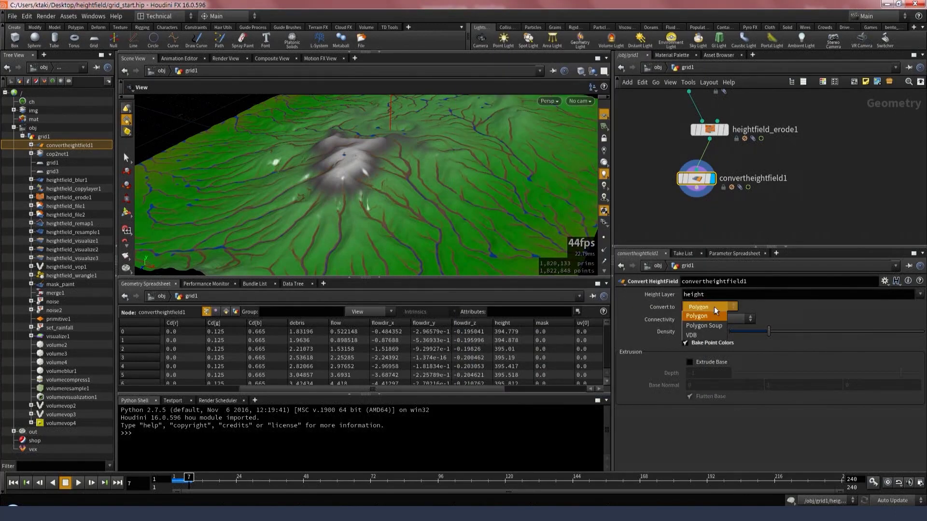
click(703, 335)
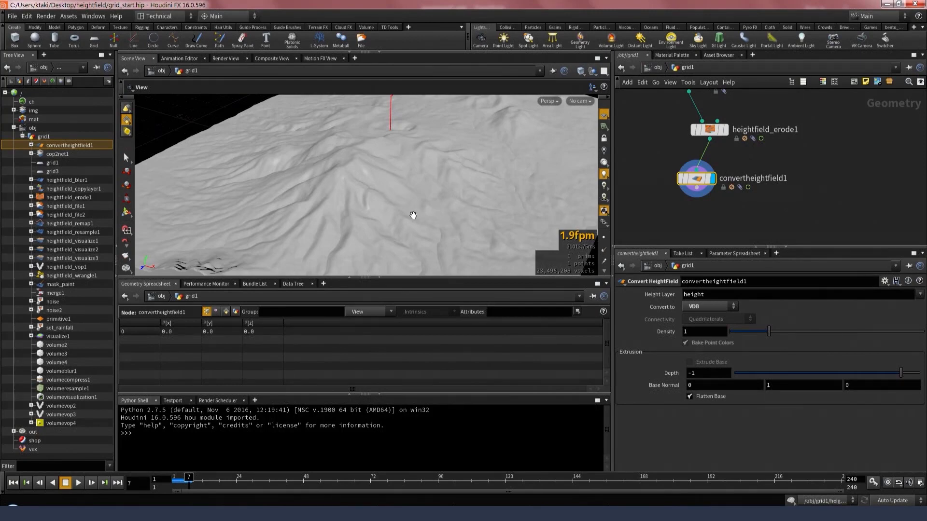
middle_drag(414, 215, 399, 135)
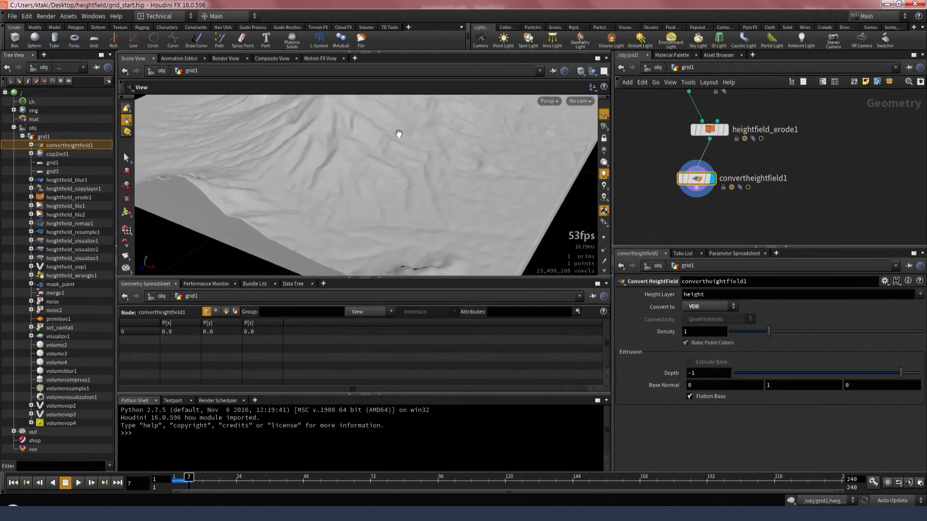
drag(399, 135, 366, 145)
right_drag(372, 137, 372, 231)
drag(373, 231, 394, 179)
middle_drag(383, 191, 390, 172)
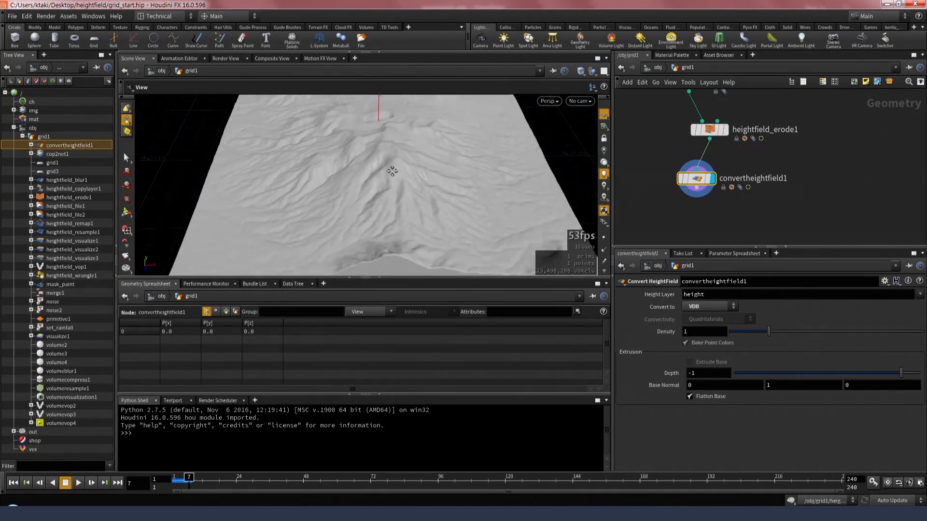
- Check the VDB surface's resolution, voxel size and memory in convertheightfield1's node information
scroll(630, 176, down, 1)
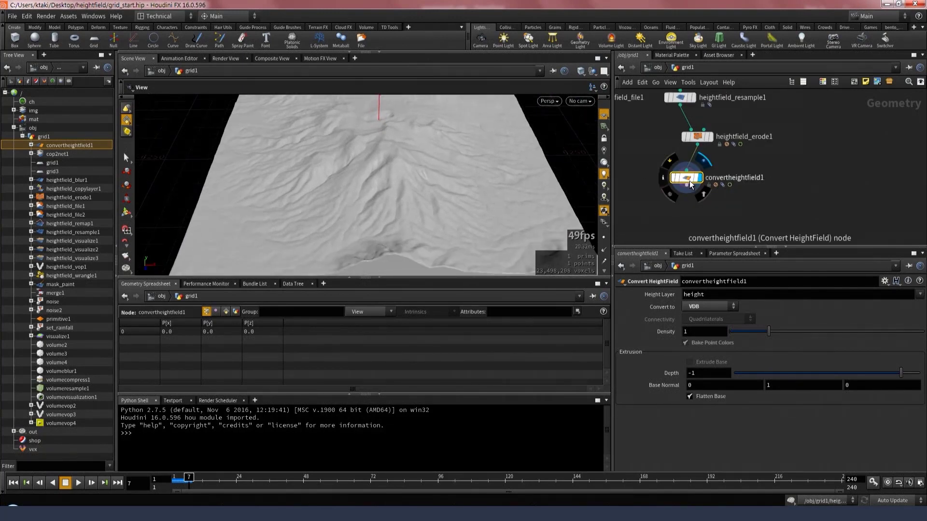
middle_click(690, 180)
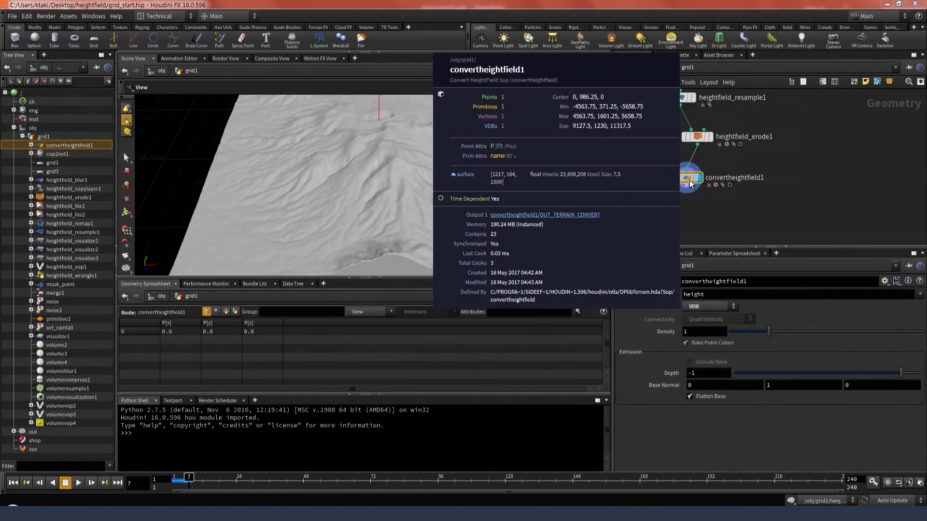
middle_click(688, 179)
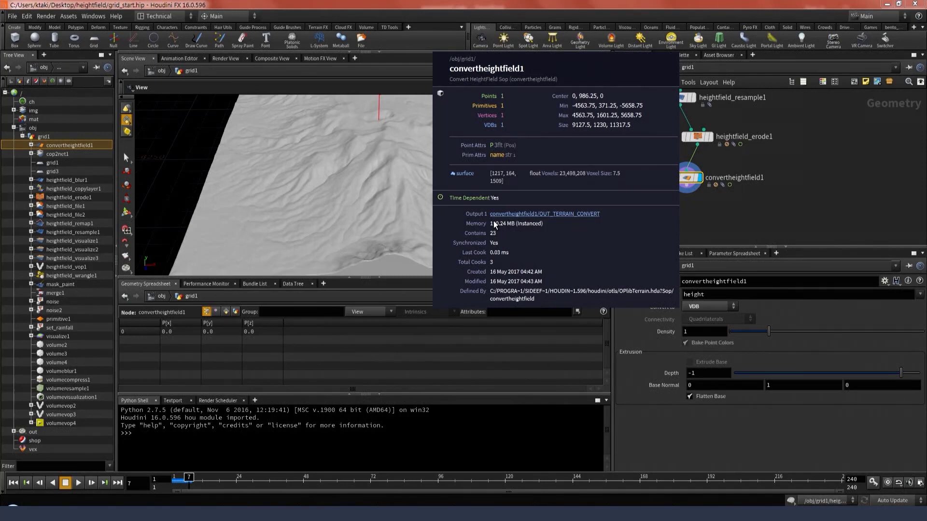
- Add a Test Geometry: Rubber Toy node beside convertheightfield1 and set its uniform scale to 1000
middle_drag(806, 166, 758, 176)
key(Tab)
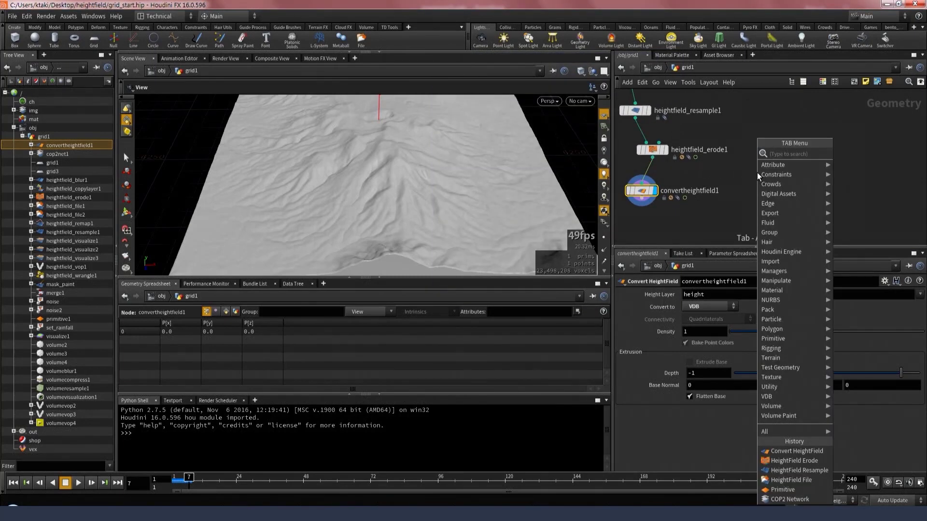
text(rubb)
key(Return)
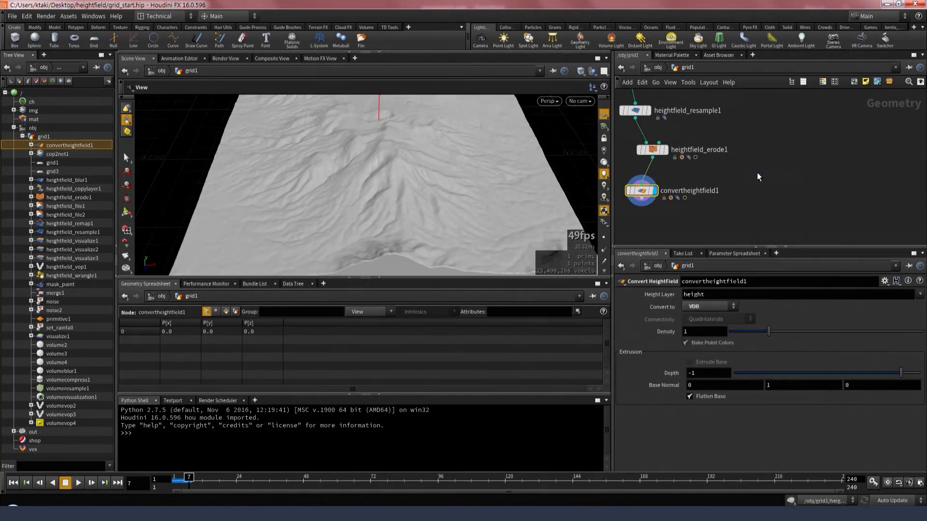
click(757, 173)
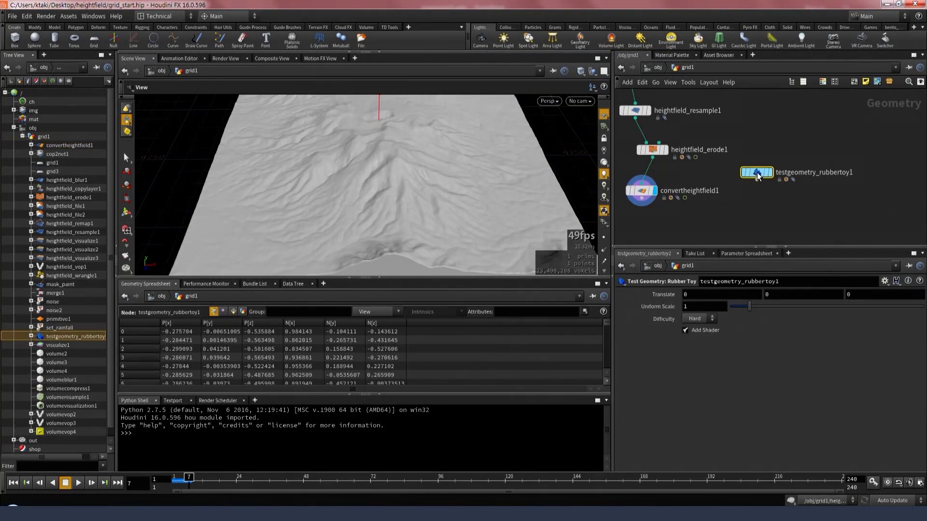
click(697, 308)
text(000)
key(Return)
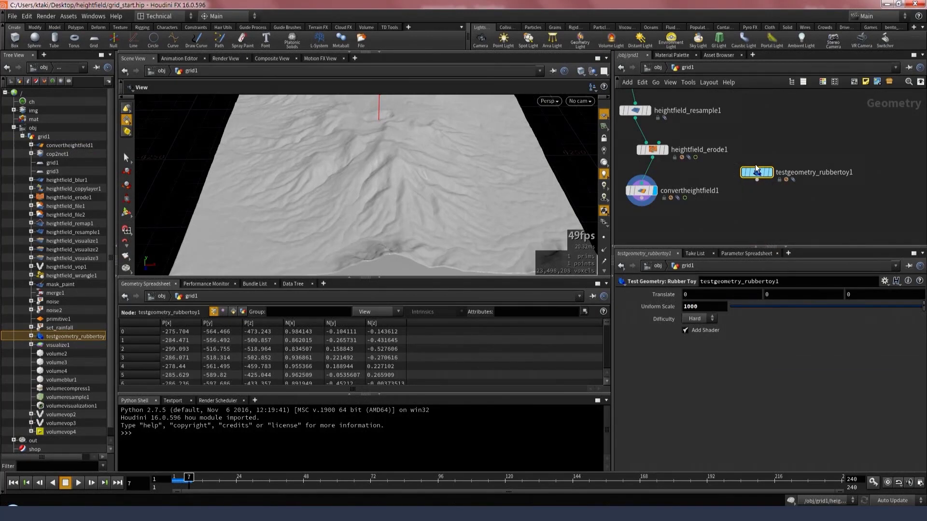
- Show the rubber toy as a template over the terrain and raise its Y translation to 1830
mouse_move(756, 170)
click(774, 189)
drag(756, 116, 761, 183)
key(Return)
alt+drag(385, 174, 571, 184)
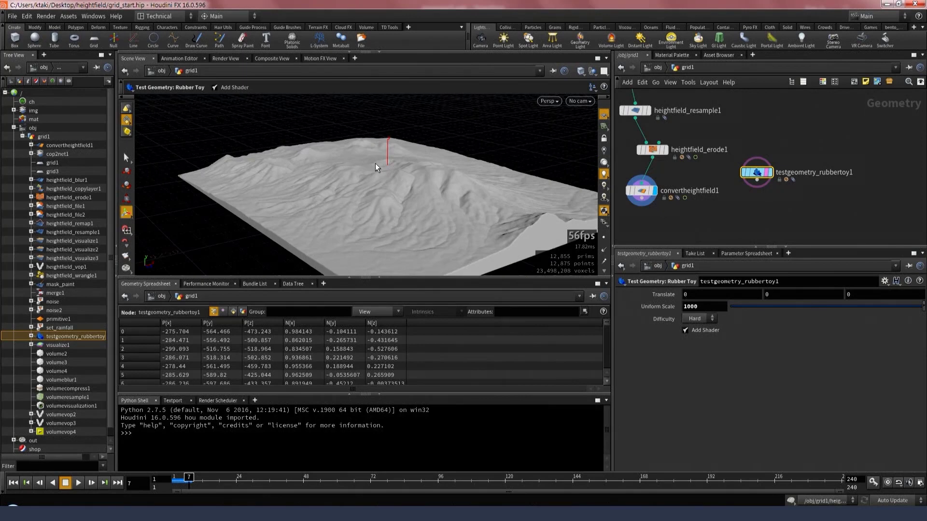
middle_drag(785, 296, 312, 254)
- Add a VDB from Polygons node below testgeometry_rubbertoy1
middle_drag(749, 206, 718, 207)
key(Tab)
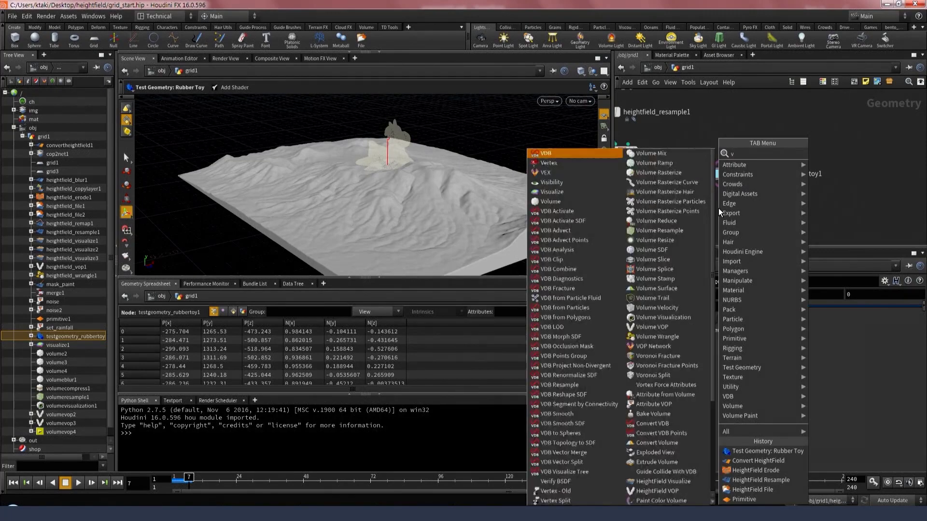
text(vdbfrp,[)
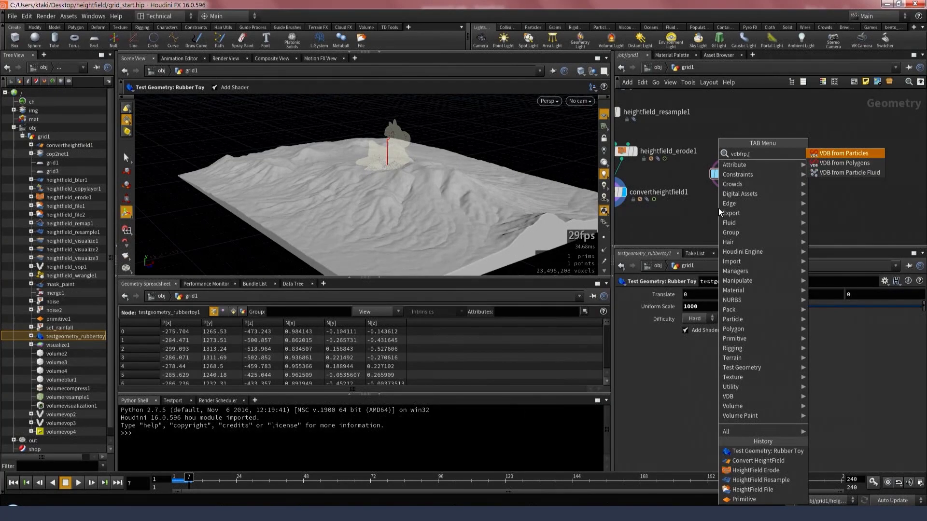
key(Down)
key(Return)
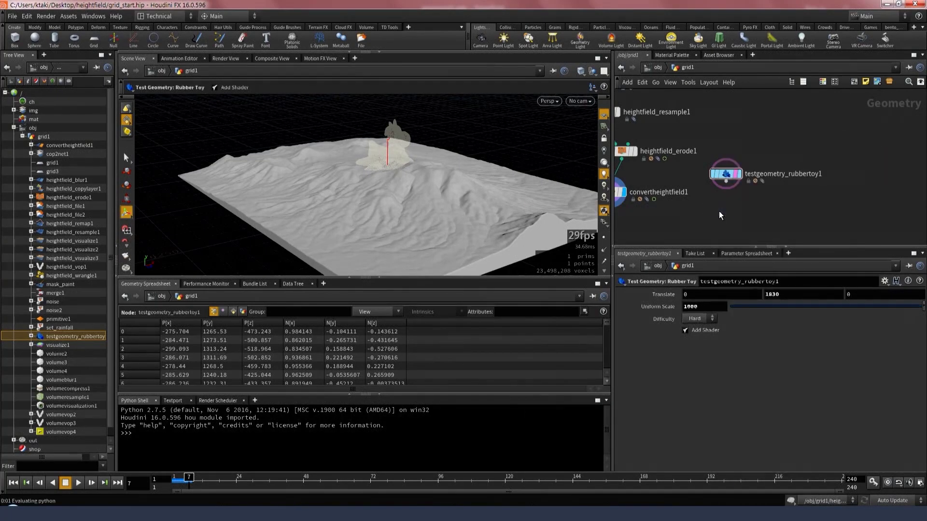
click(740, 236)
drag(740, 236, 732, 228)
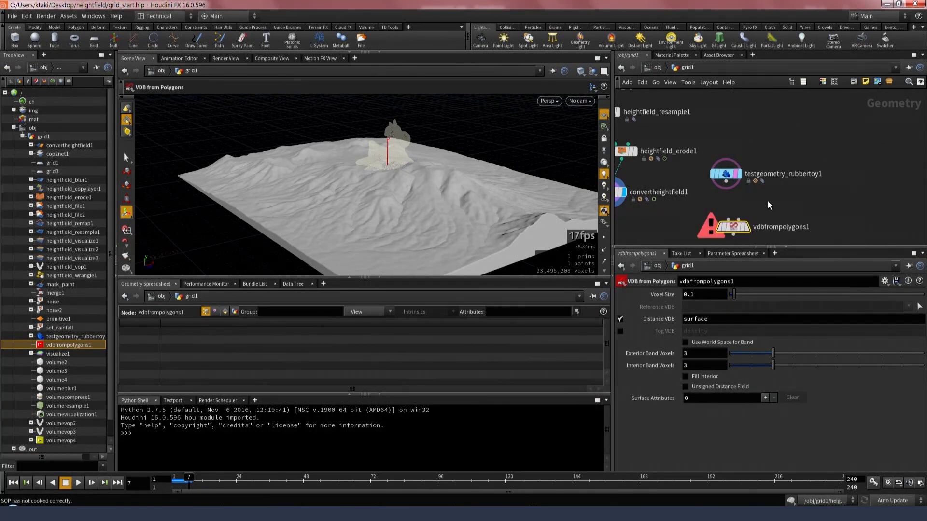
middle_drag(754, 207, 759, 194)
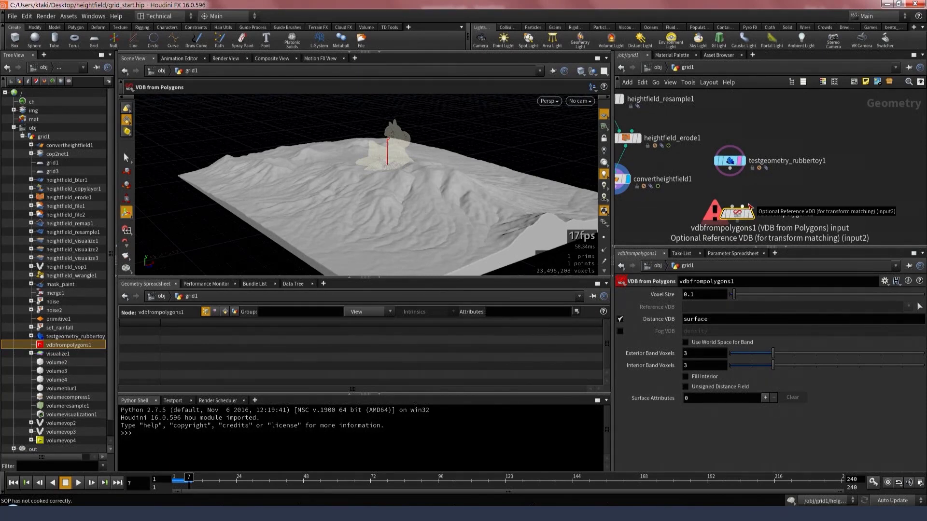
- Compare the rubber toy and VDB from Polygons settings with the terrain VDB's voxel size in convertheightfield1's node information
click(730, 160)
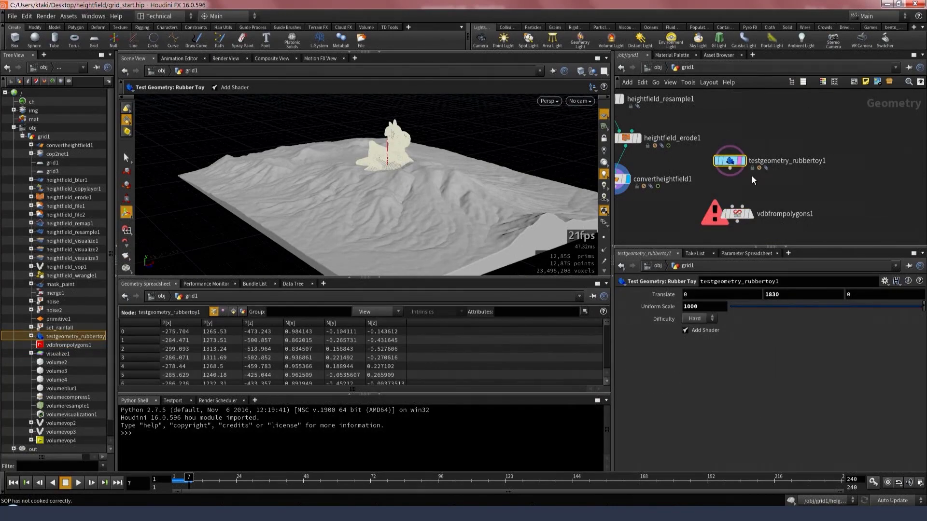
middle_click(729, 166)
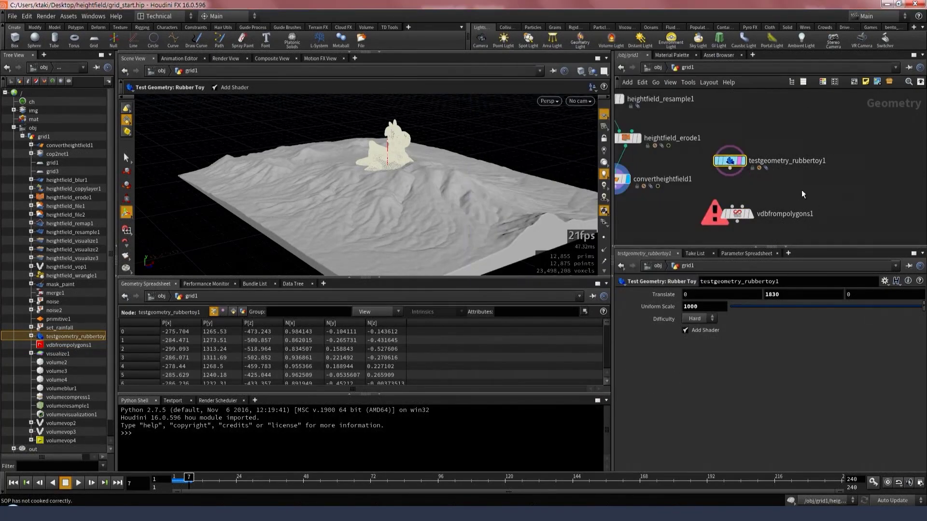
click(734, 215)
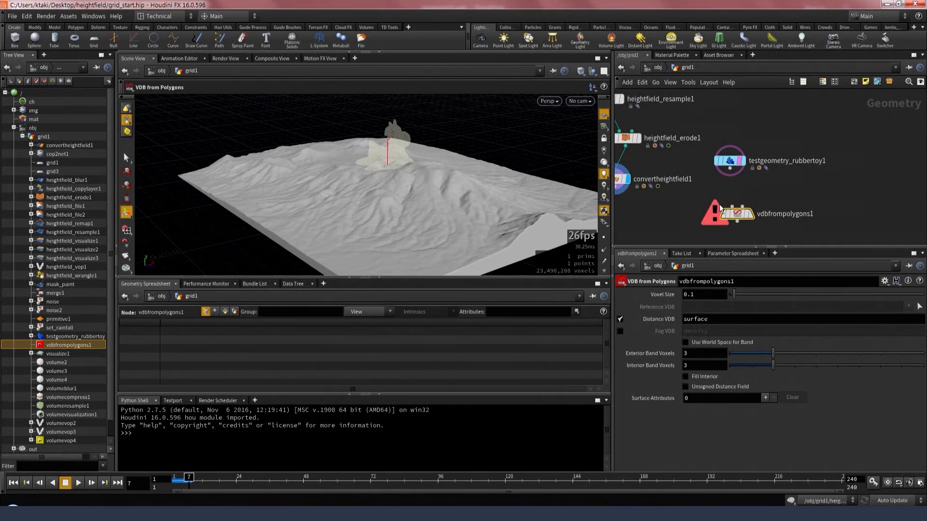
middle_drag(681, 214, 730, 204)
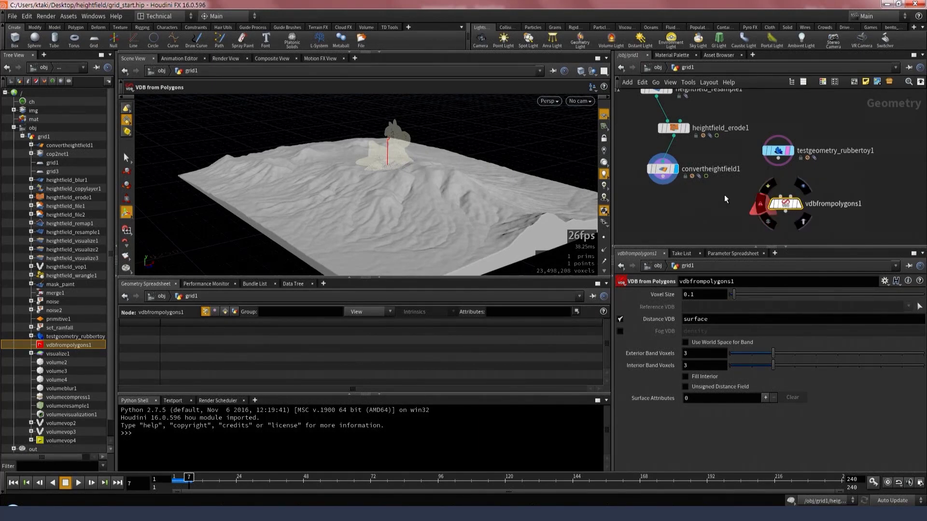
middle_click(663, 171)
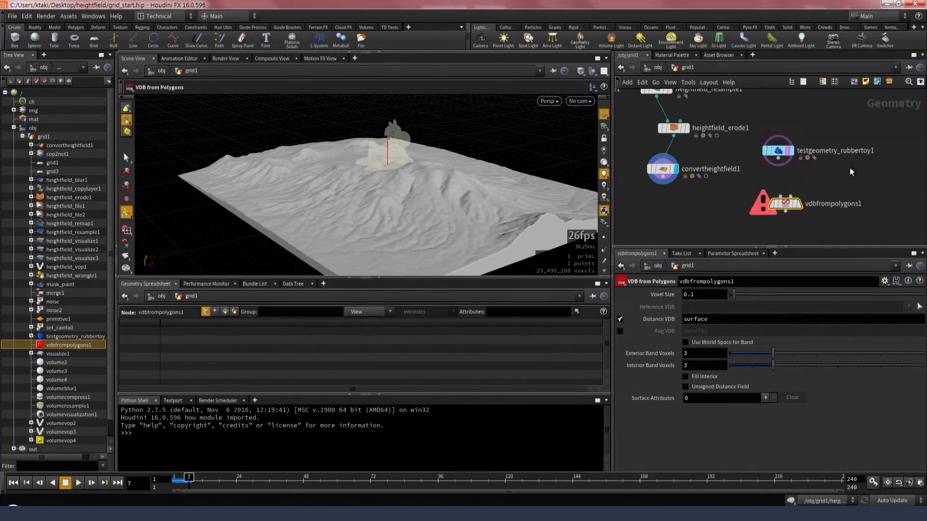
middle_drag(663, 174, 732, 168)
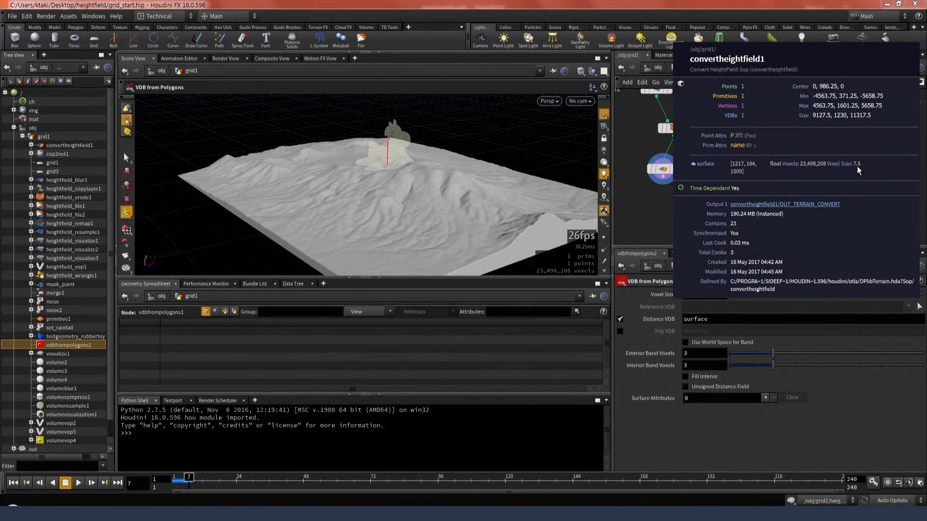
- Connect convertheightfield1 as the reference VDB and the rubber toy as the polygon input of vdbfrompolygons1, and display the result
drag(664, 183, 808, 198)
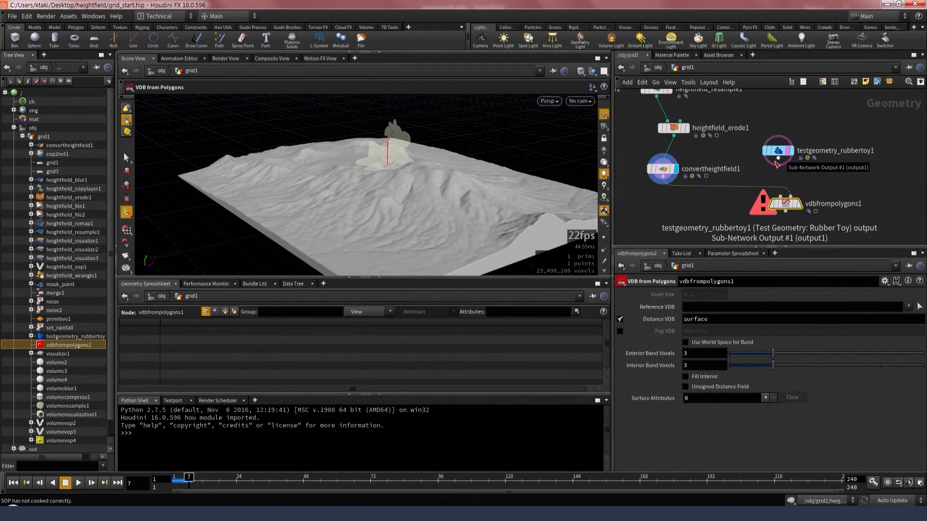
drag(777, 164, 784, 200)
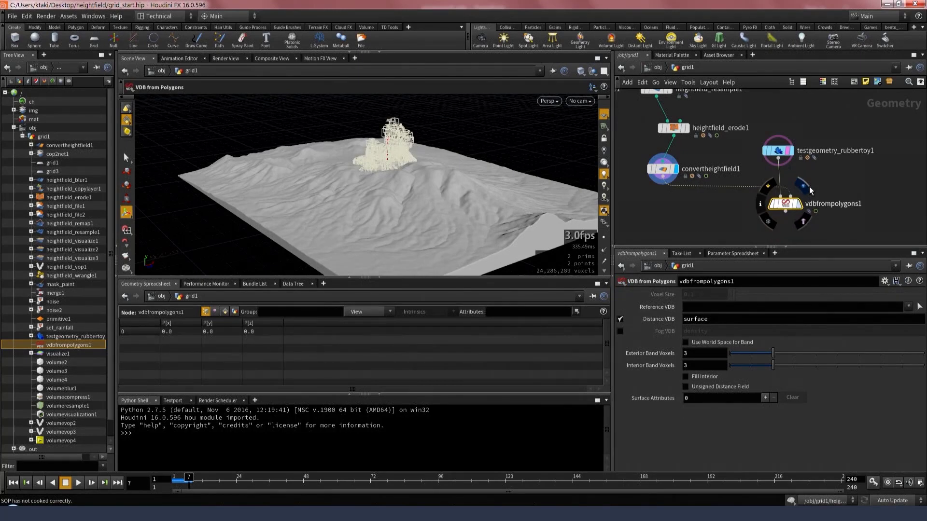
click(805, 187)
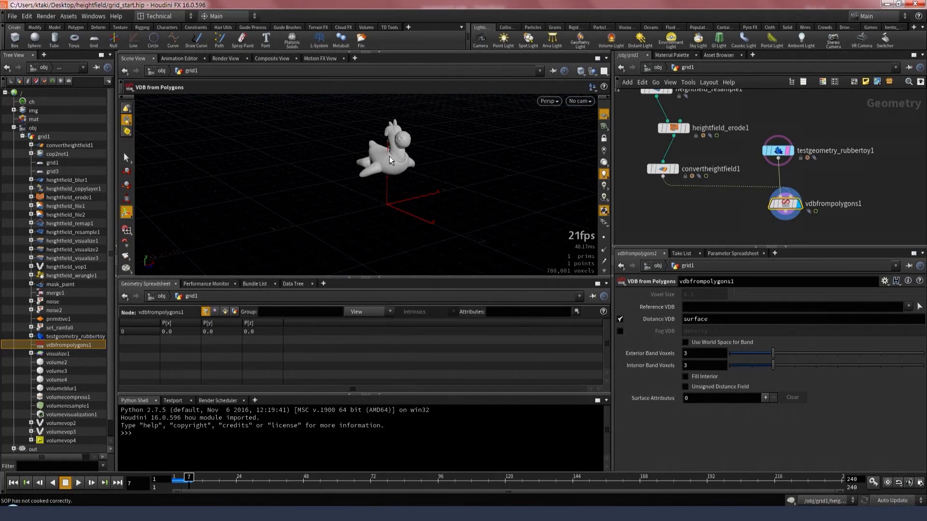
alt+drag(389, 156, 428, 166)
- Add a VDB Combine node below convertheightfield1
middle_drag(663, 216, 676, 193)
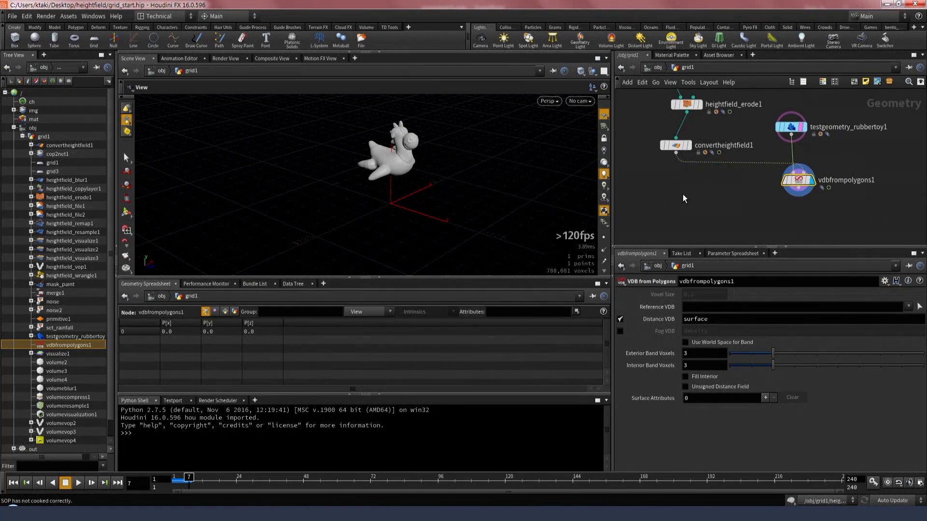
key(Tab)
text(vdbn)
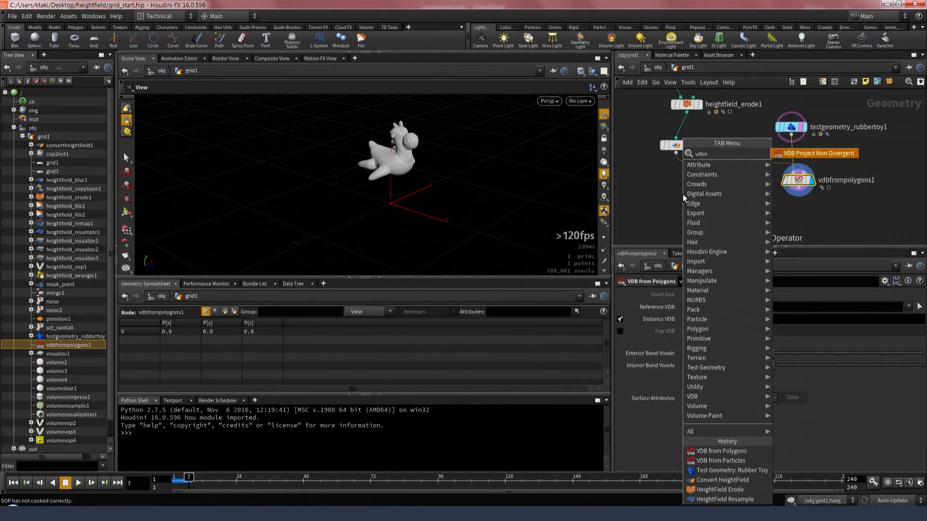
key(BackSpace)
key(BackSpace)
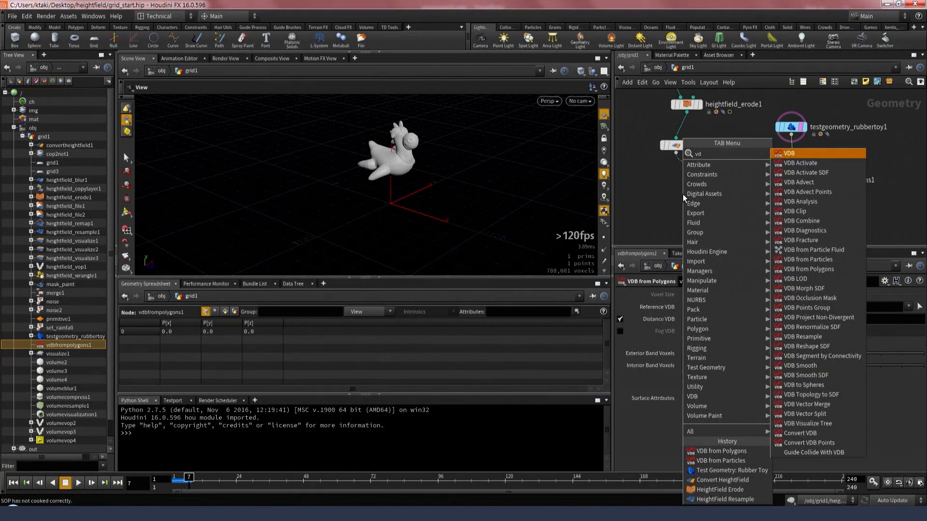
text(bcomb)
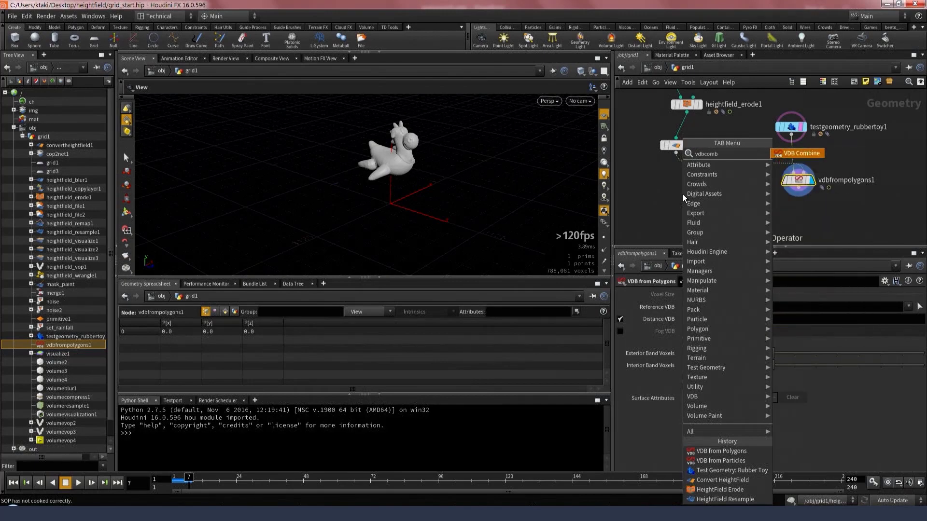
key(Return)
click(702, 213)
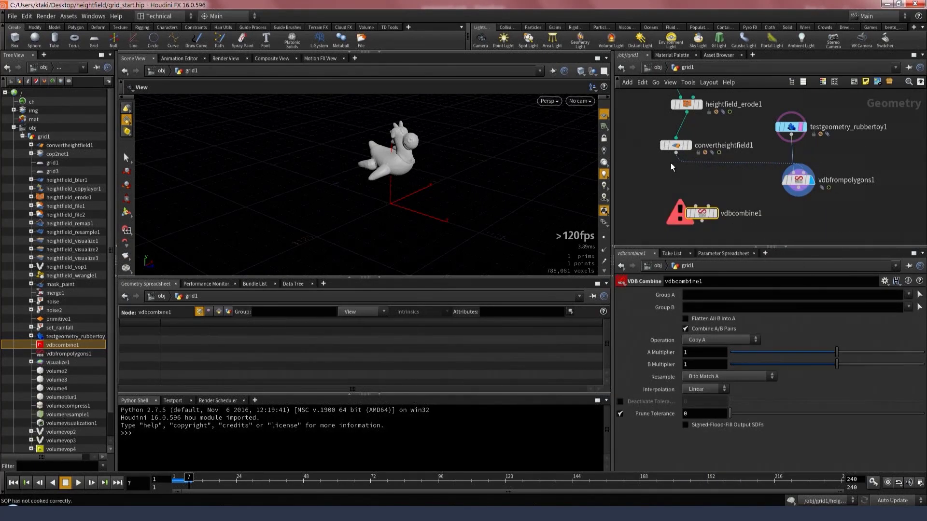
- Combine the terrain VDB with the rubber toy VDB in vdbcombine1 using the SDF Union operation, and display the result
drag(676, 153, 798, 204)
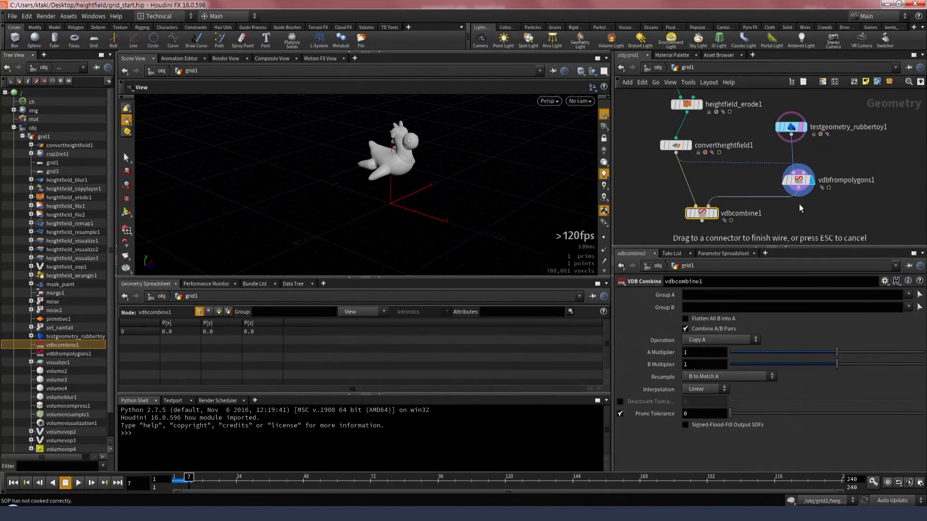
click(798, 204)
click(708, 340)
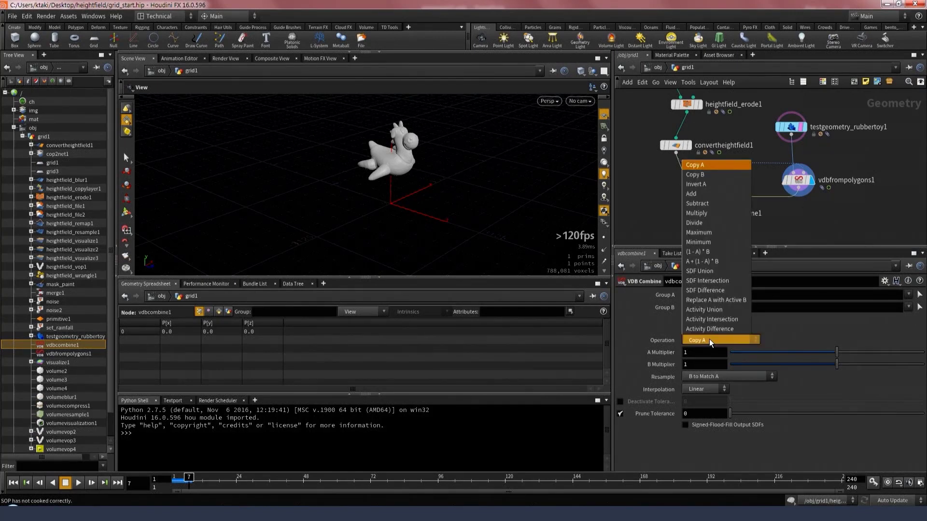
click(717, 273)
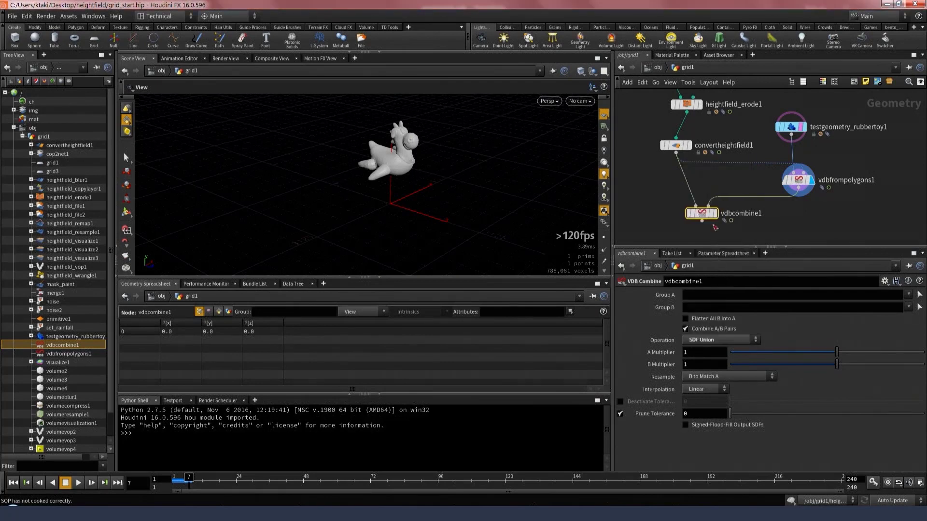
click(718, 199)
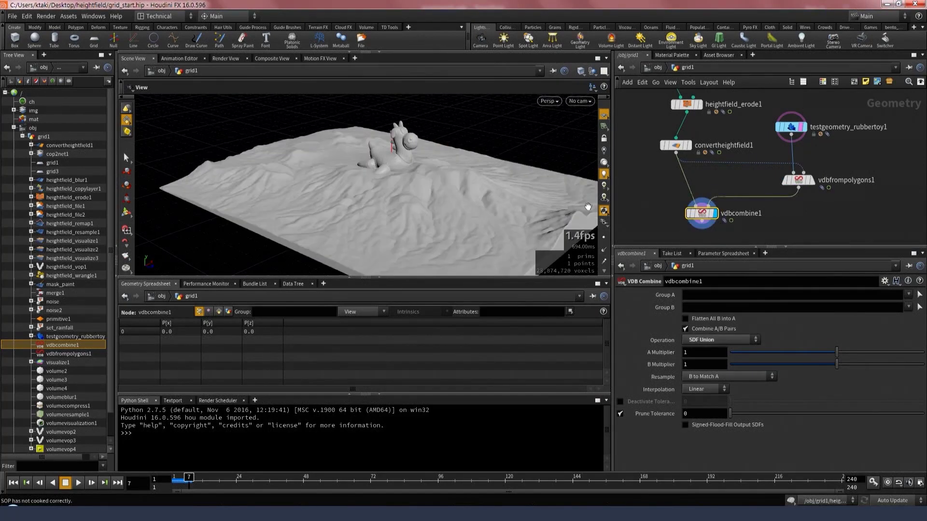
drag(428, 167, 273, 214)
scroll(301, 215, up, 5)
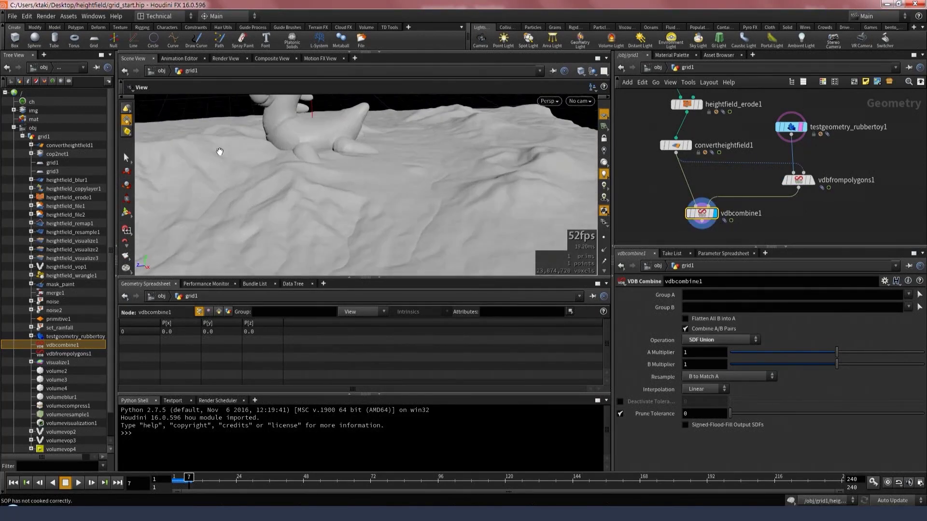
drag(220, 151, 497, 174)
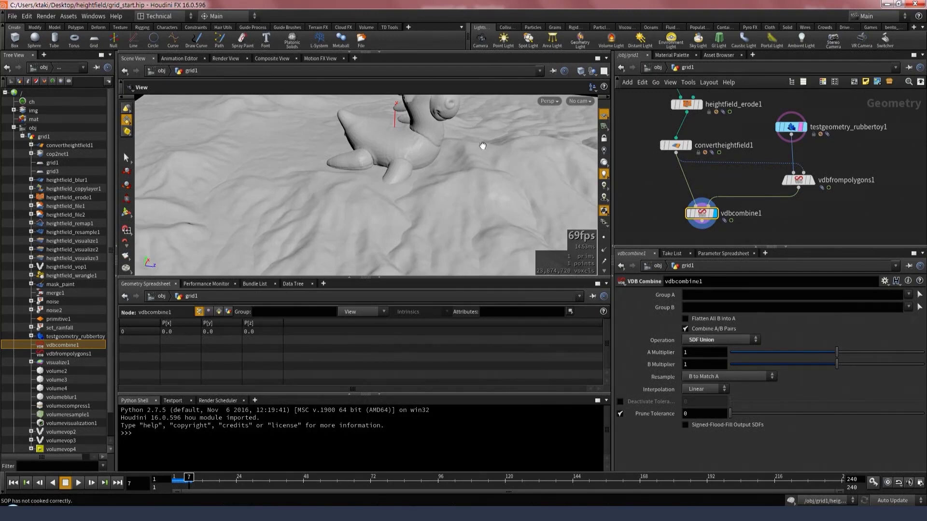
- Display heightfield_resample1 and turn off the rubber toy's template display
middle_drag(754, 155, 790, 318)
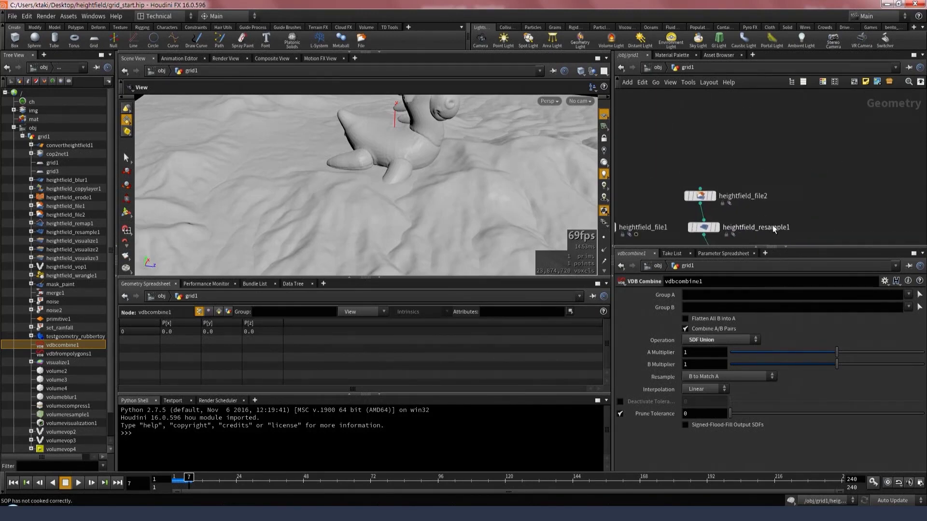
middle_drag(779, 203, 748, 75)
middle_drag(690, 116, 694, 162)
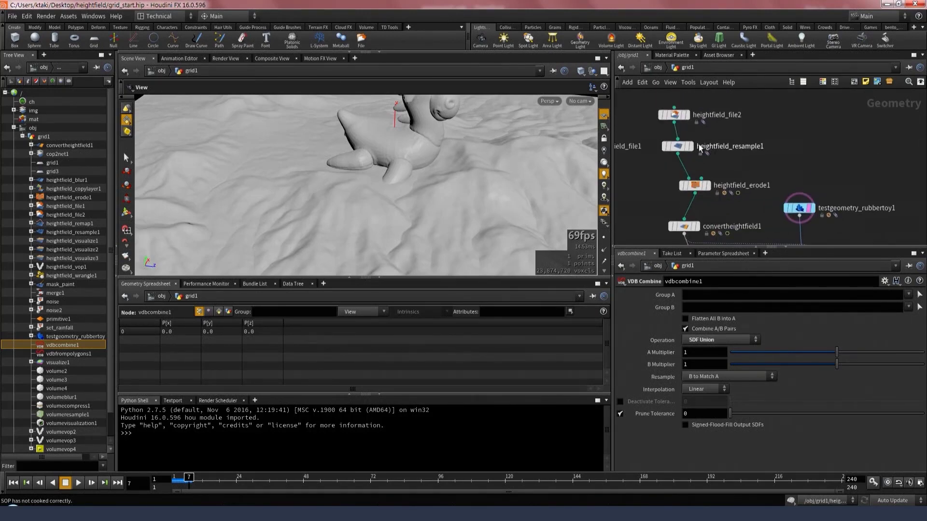
click(690, 146)
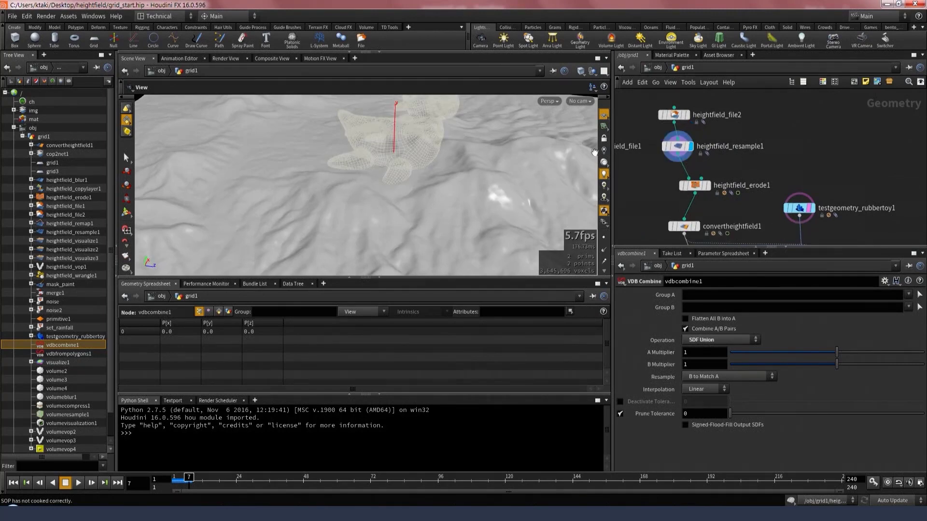
click(694, 162)
middle_drag(714, 165, 762, 162)
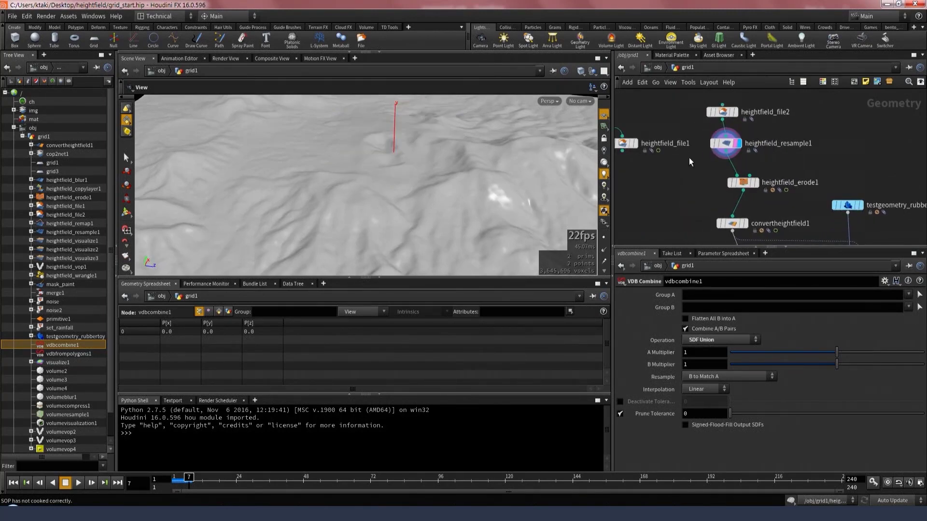
right_drag(449, 147, 395, 227)
drag(395, 227, 403, 186)
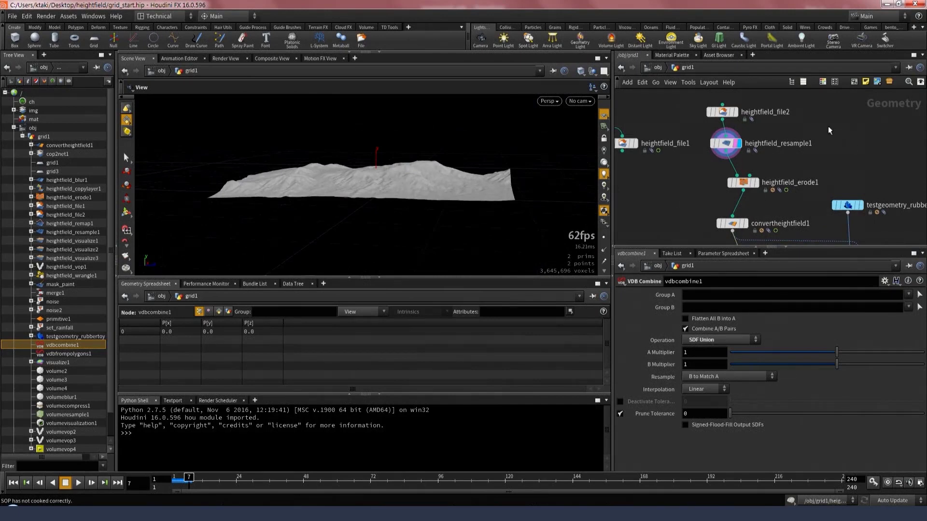
- Return to the object level and make the grid1 terrain a Terrain Object collider
mouse_move(692, 106)
drag(671, 100, 734, 102)
key(u)
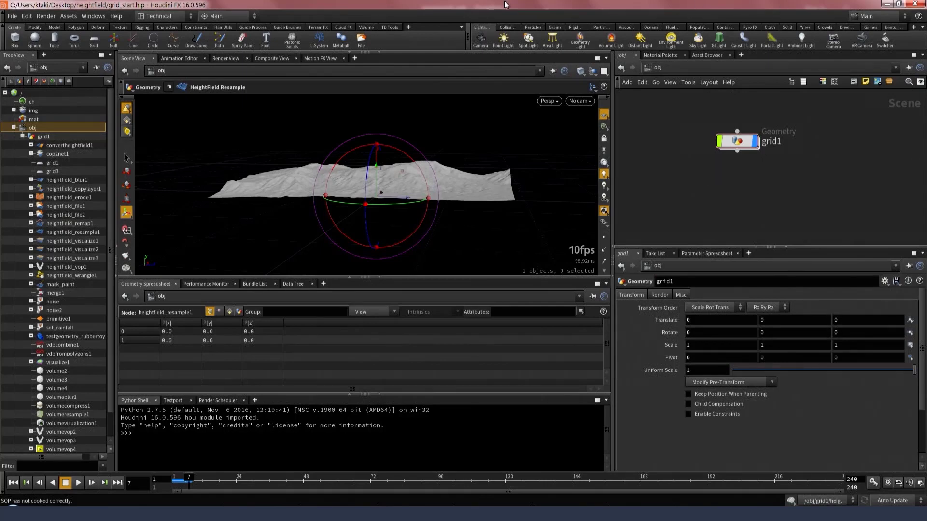
click(505, 27)
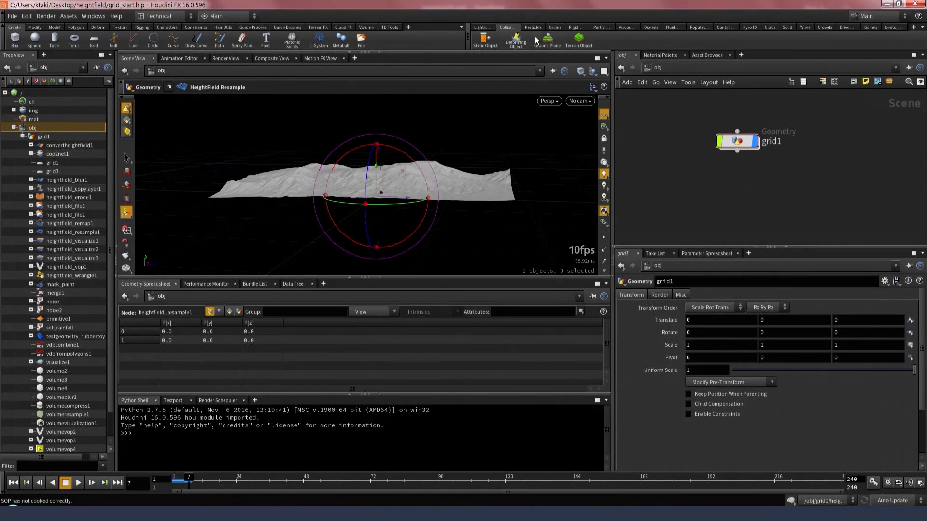
click(571, 40)
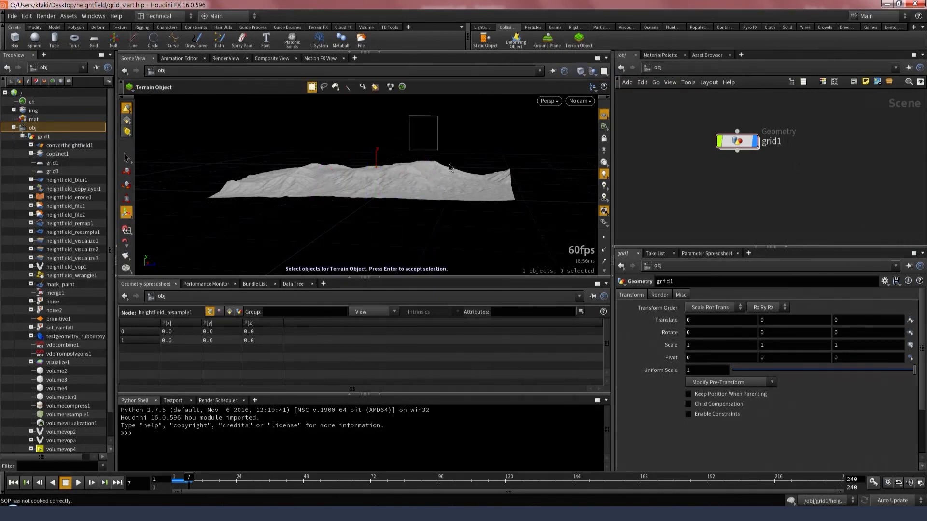
drag(449, 167, 481, 215)
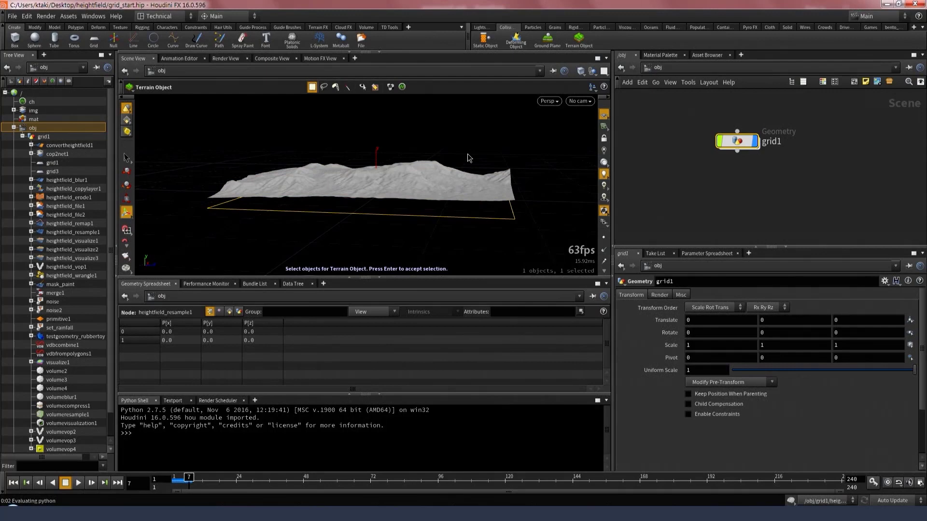
key(Return)
- Examine the grid1 Terrain Object's SOP path and Use Heightfield setting in the AutoDopNetwork
double_click(739, 140)
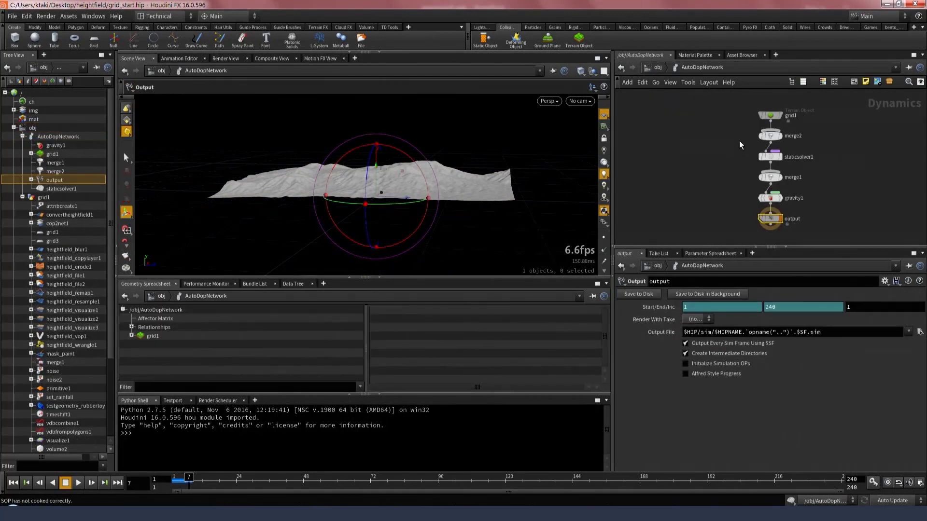
drag(790, 124, 790, 125)
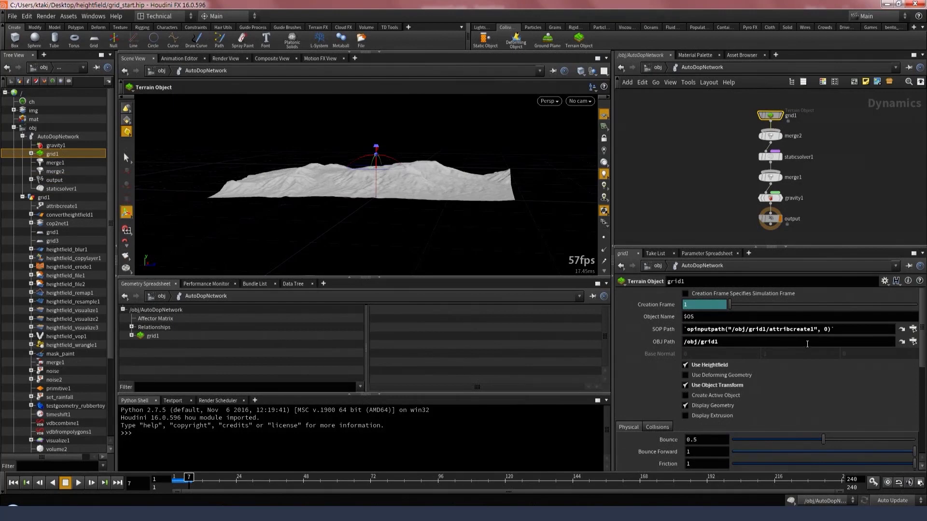
middle_click(770, 118)
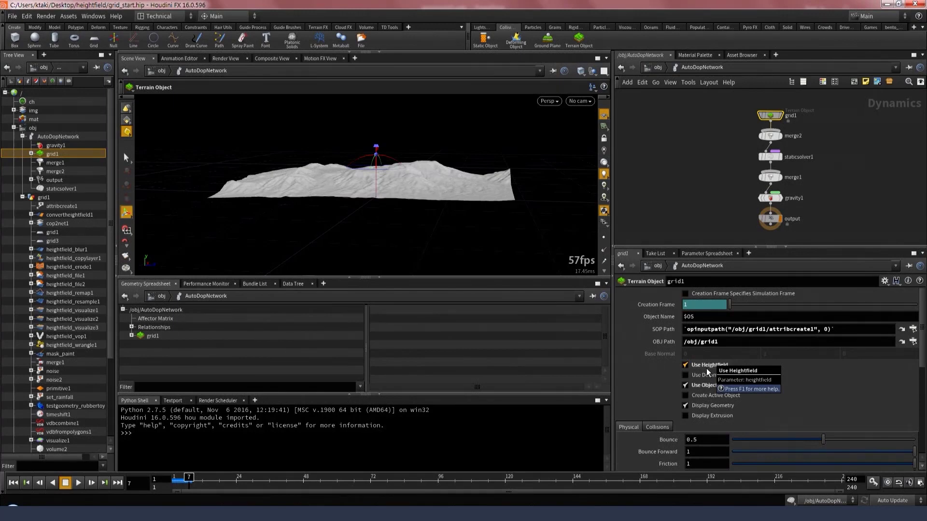
middle_drag(722, 149, 695, 158)
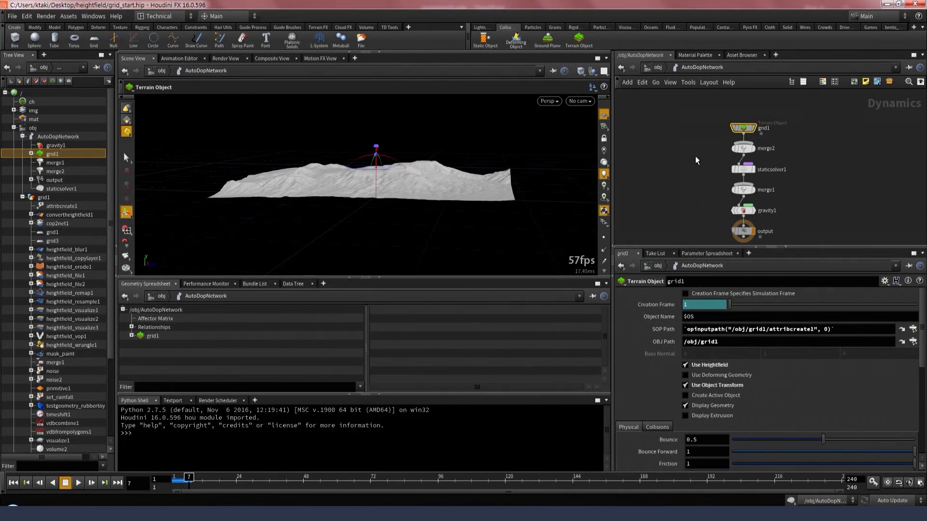
- Add a Geometry object at the object level and delete the default file node inside it
key(u)
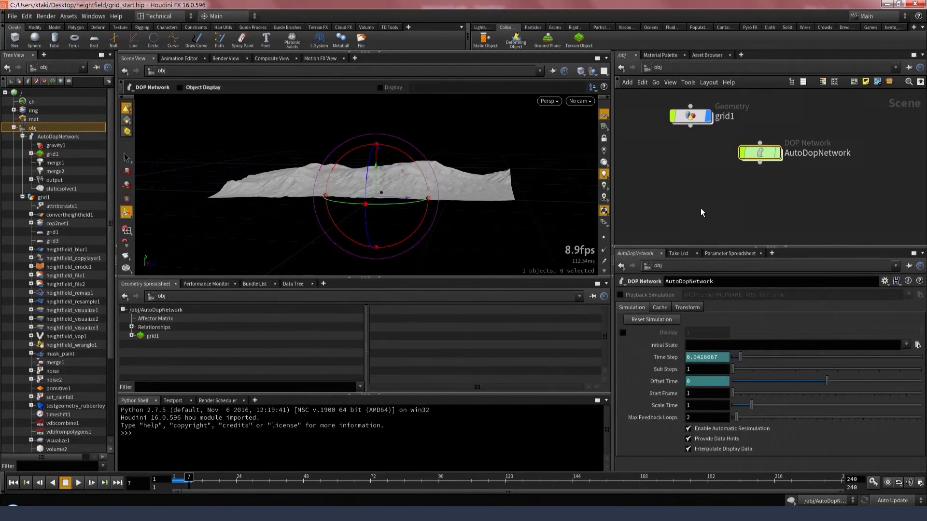
key(Tab)
text(geo)
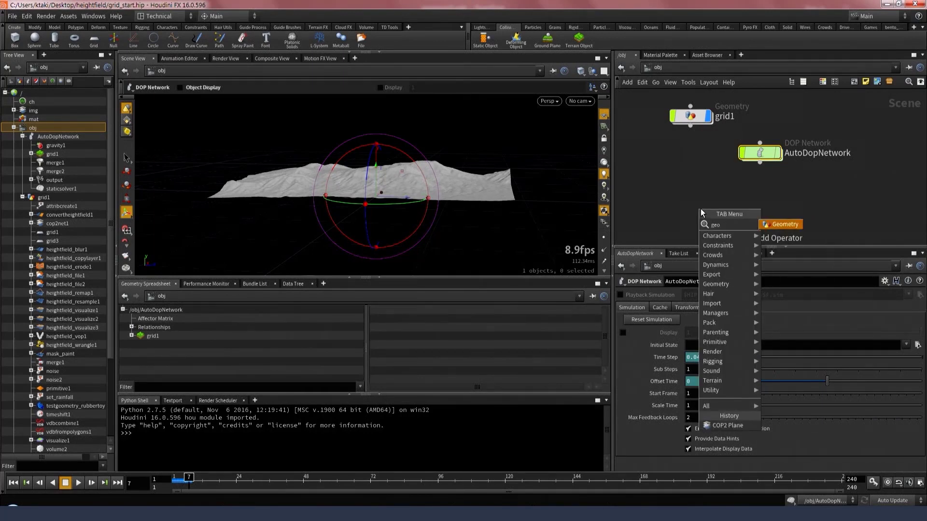
key(Return)
click(700, 208)
double_click(701, 207)
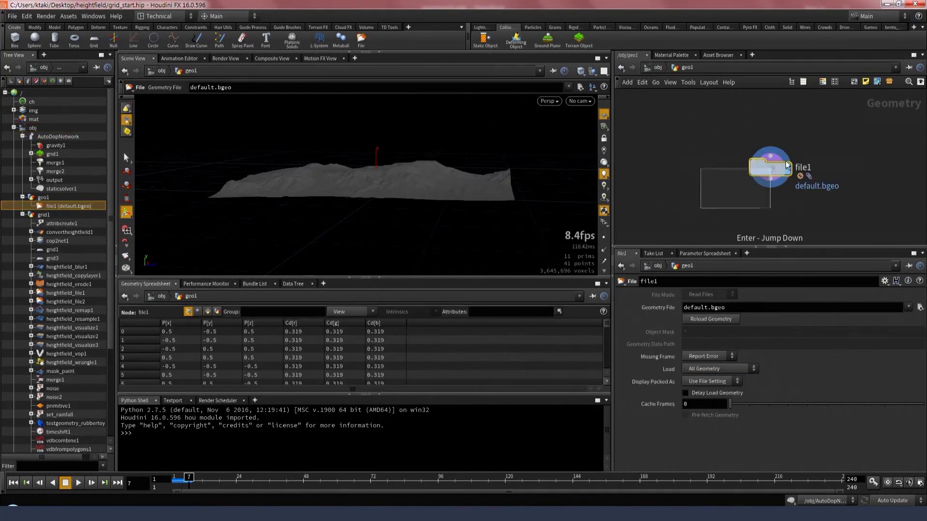
key(Delete)
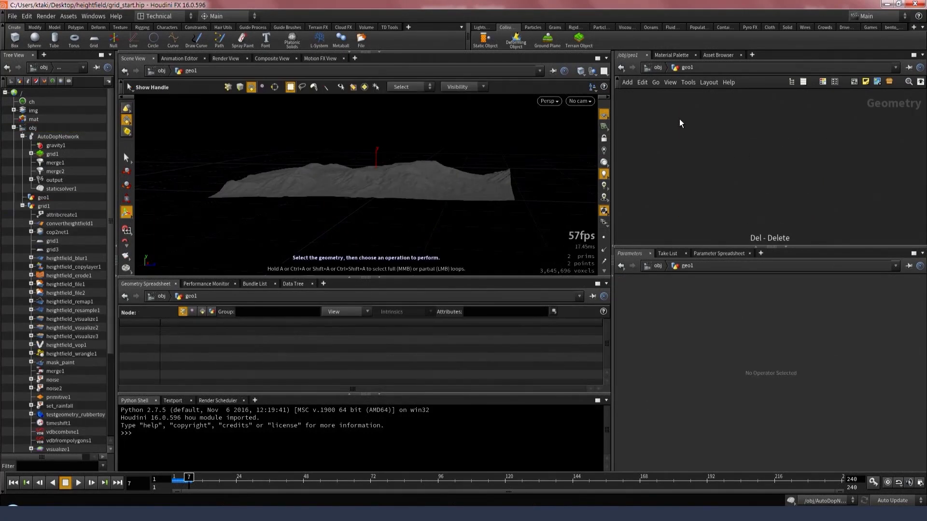
- Create a sphere inside geo1 with a uniform scale of 100
key(Tab)
text(sphere)
key(Return)
click(679, 119)
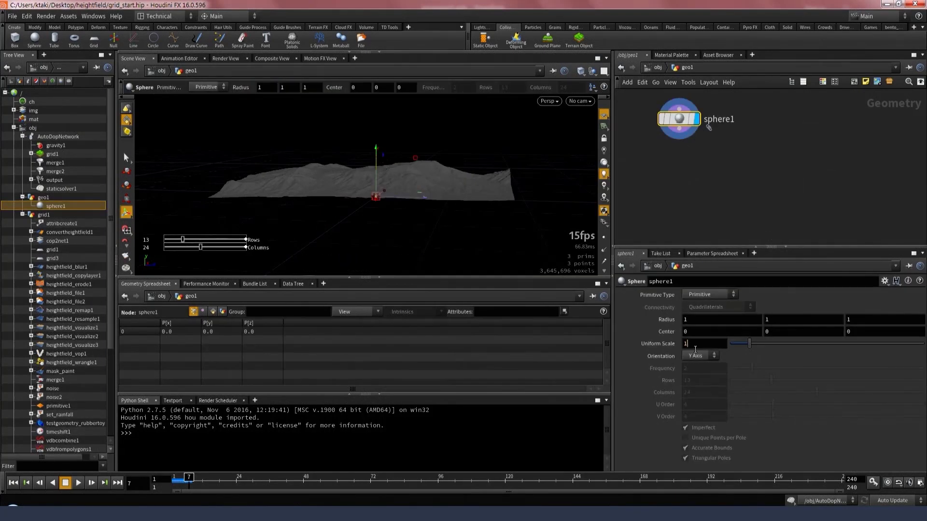
text(0)
key(Return)
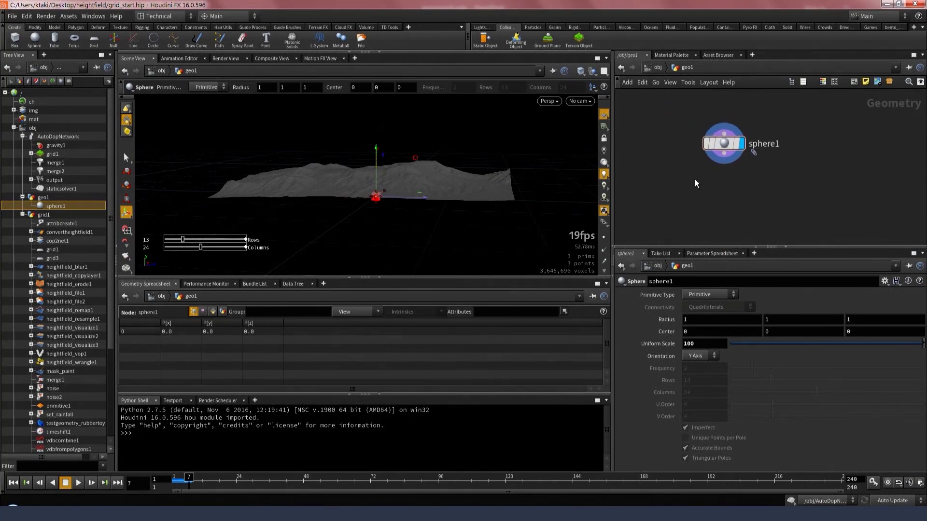
- Create a grid beside sphere1 and set its size to 2000 by 2000
key(Tab)
text(g)
key(Return)
click(652, 154)
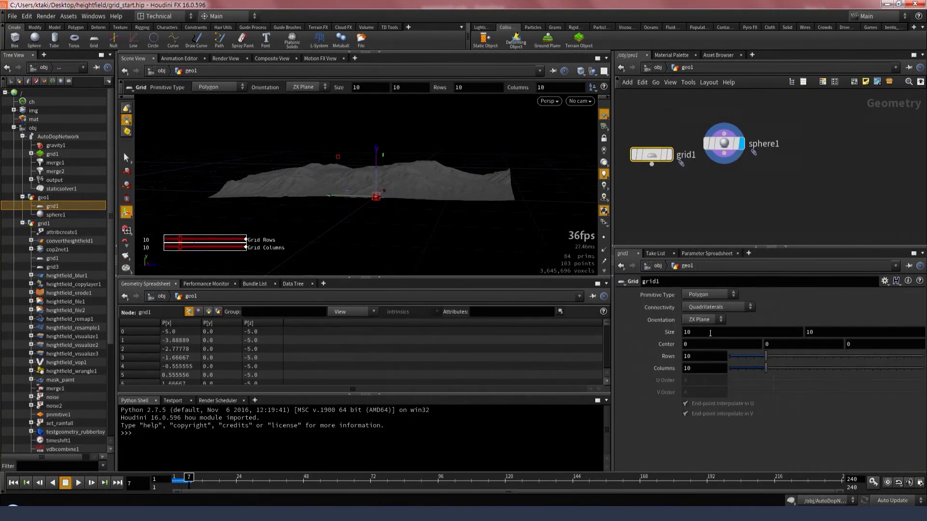
text(2000)
key(Tab)
text(2000)
key(Tab)
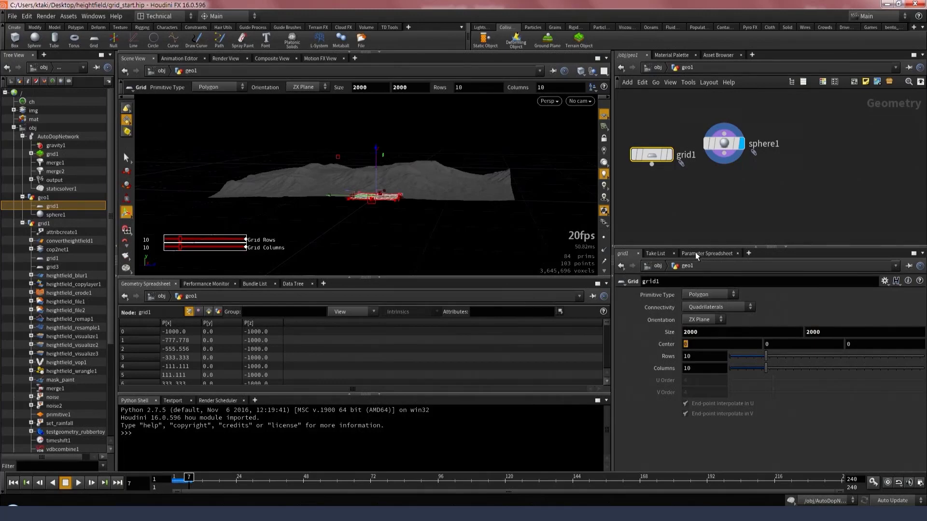
- Add a Copy to Points node below grid1 and sphere1
click(694, 213)
key(Tab)
text(cop)
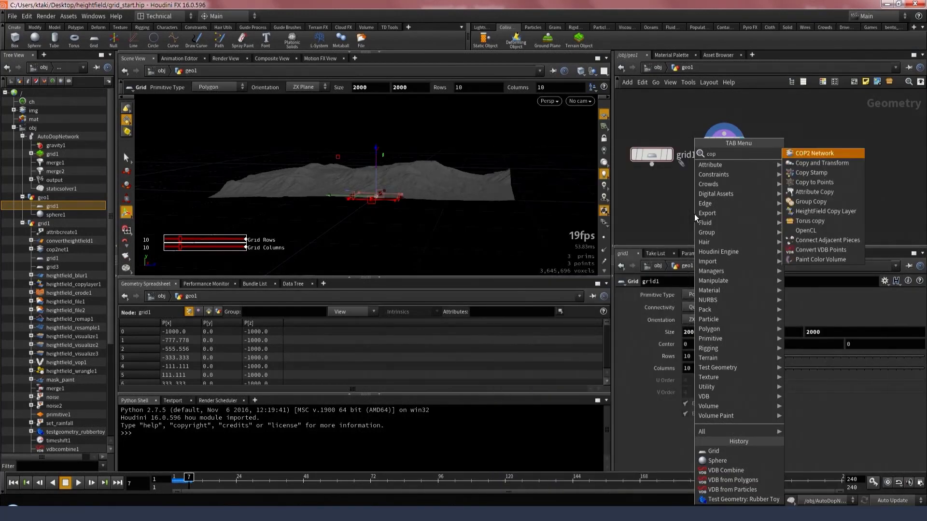
text(ytopo)
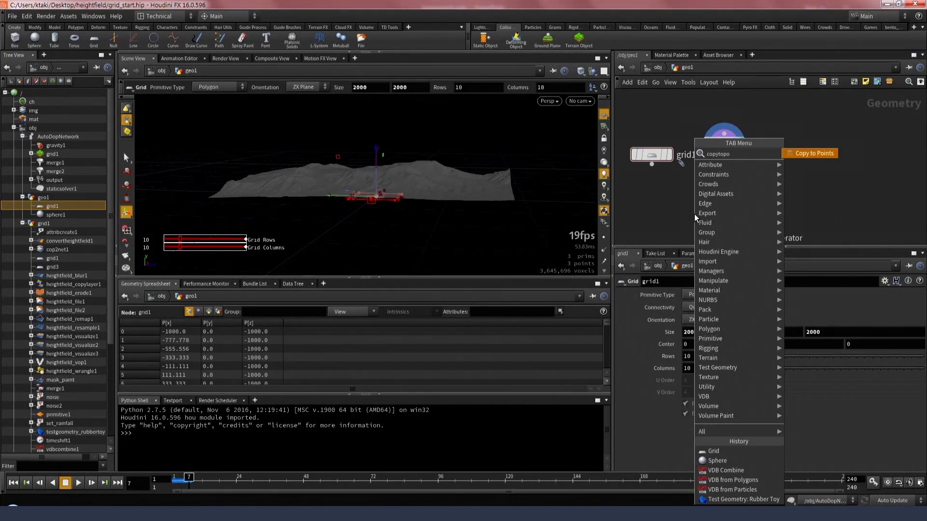
key(Return)
click(694, 213)
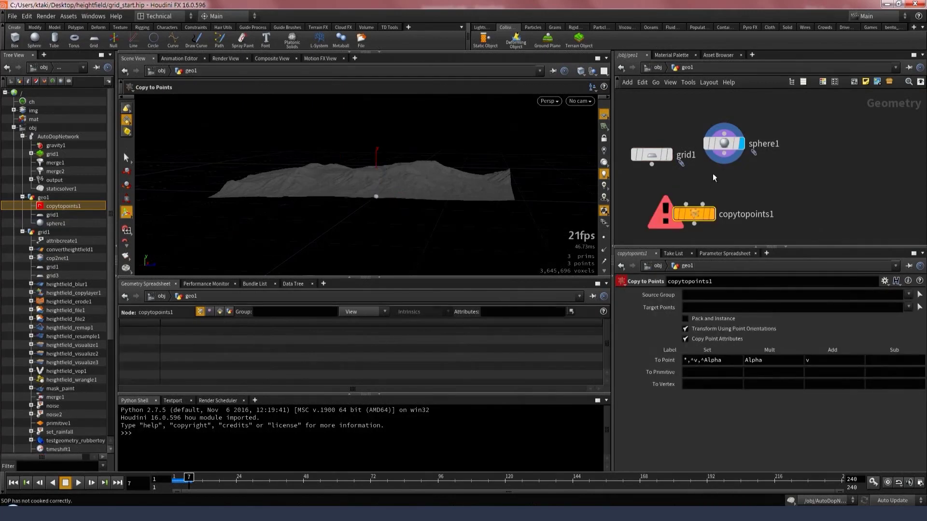
- Raise grid1 vertically so the copied spheres hover above the terrain, with a centre Y of about 1794
alt+drag(416, 217, 559, 175)
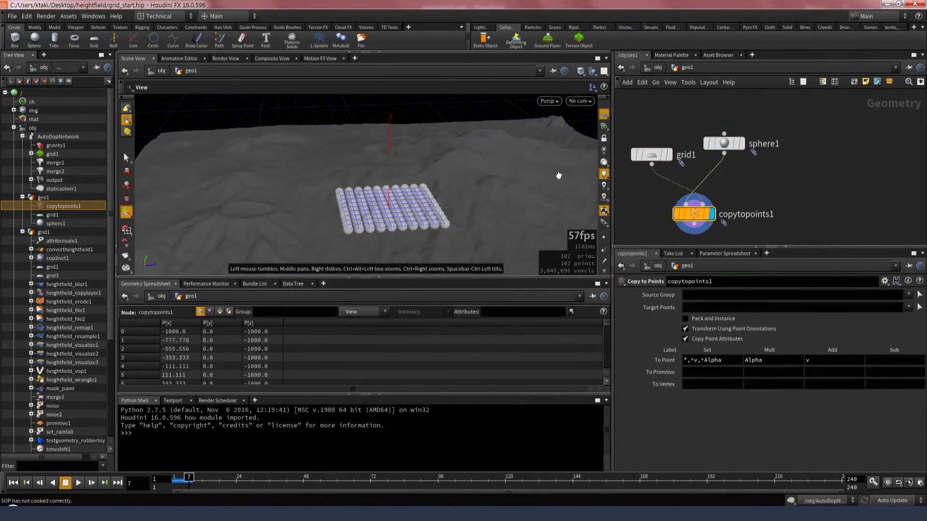
click(668, 157)
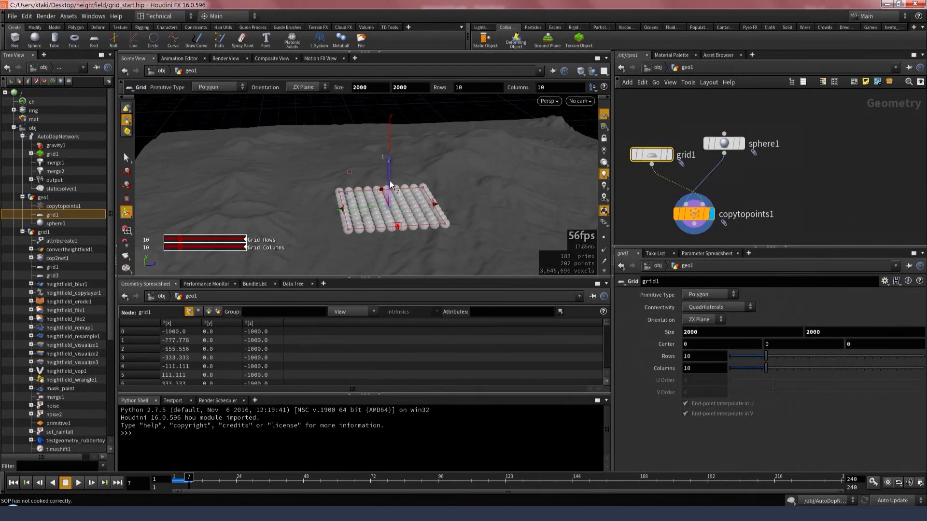
drag(390, 181, 392, 113)
mouse_move(415, 217)
alt+mouse_down()
mouse_move(419, 190)
mouse_move(408, 205)
alt+mouse_up()
drag(389, 126, 390, 107)
alt+drag(415, 167, 425, 144)
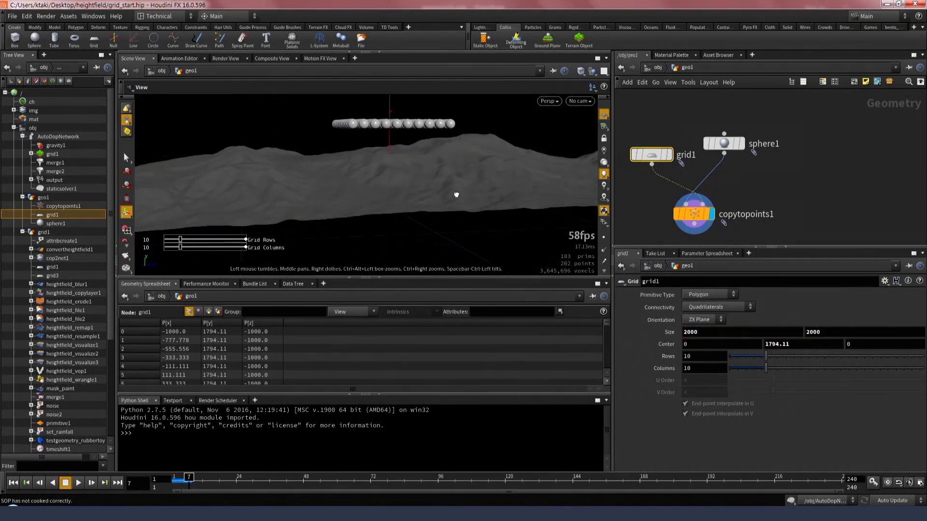
- Turn the copied spheres of geo1 into RBD Objects with the rigid body shelf tool
click(574, 27)
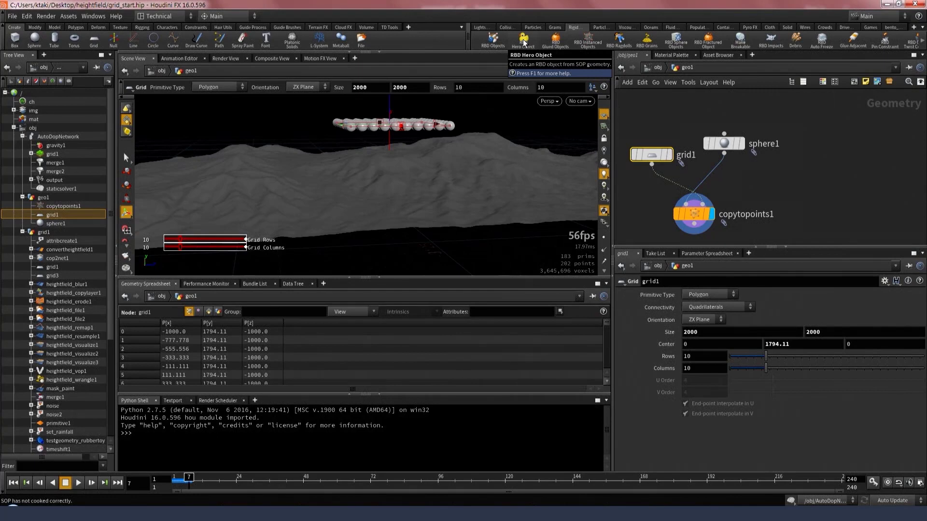
mouse_move(689, 215)
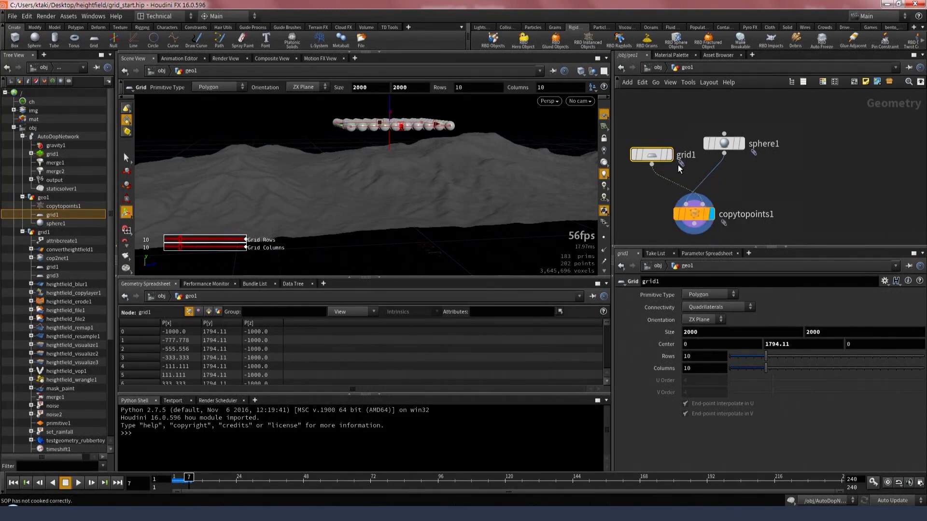
click(493, 40)
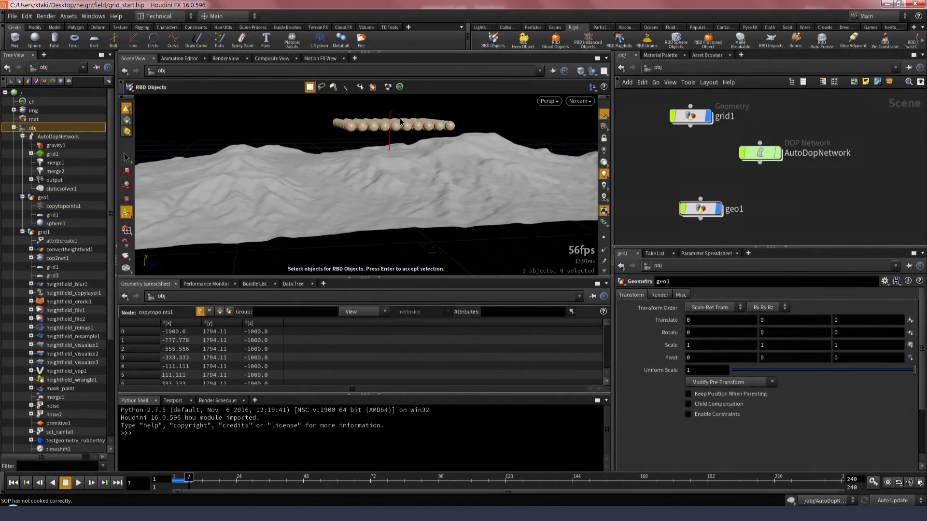
click(352, 127)
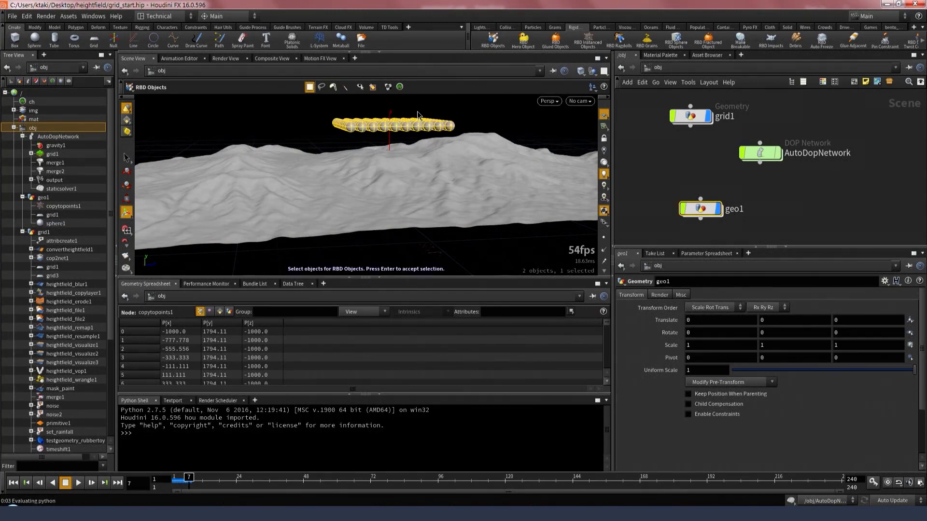
key(Return)
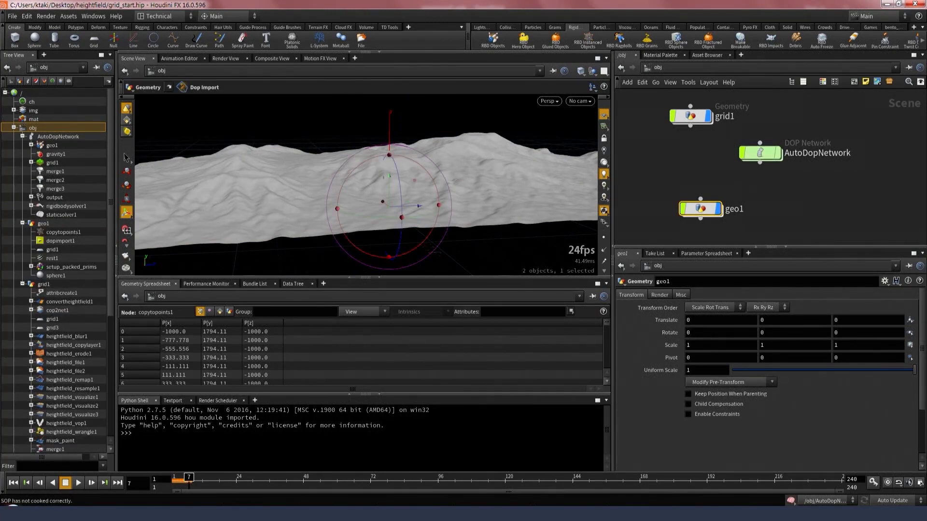
- Return to frame 1, open AutoDopNetwork and play the sphere simulation
click(13, 478)
double_click(760, 153)
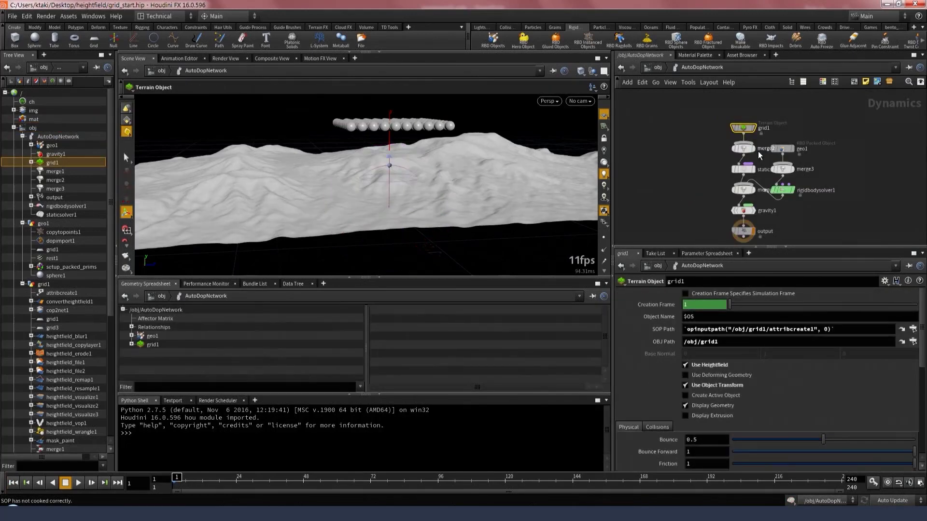
click(78, 482)
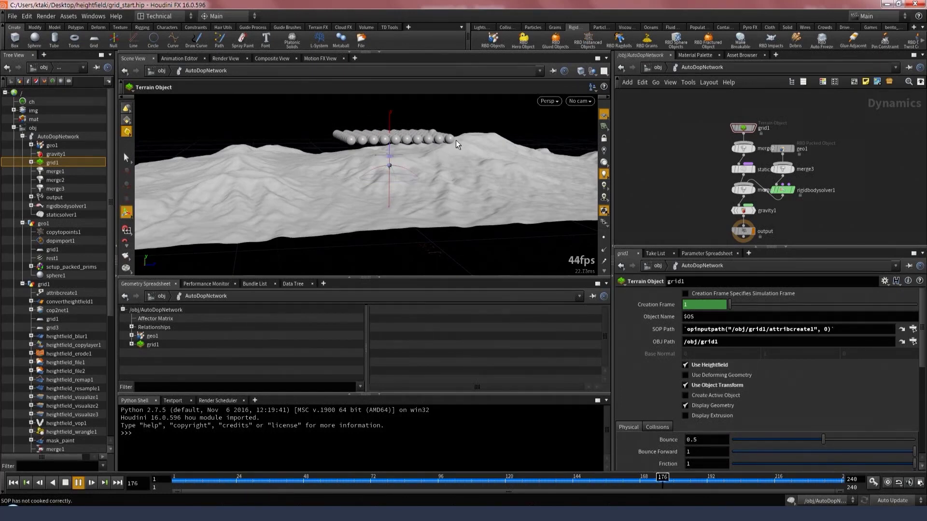
- Set the Y force of the gravity1 node to -980.0665
click(744, 213)
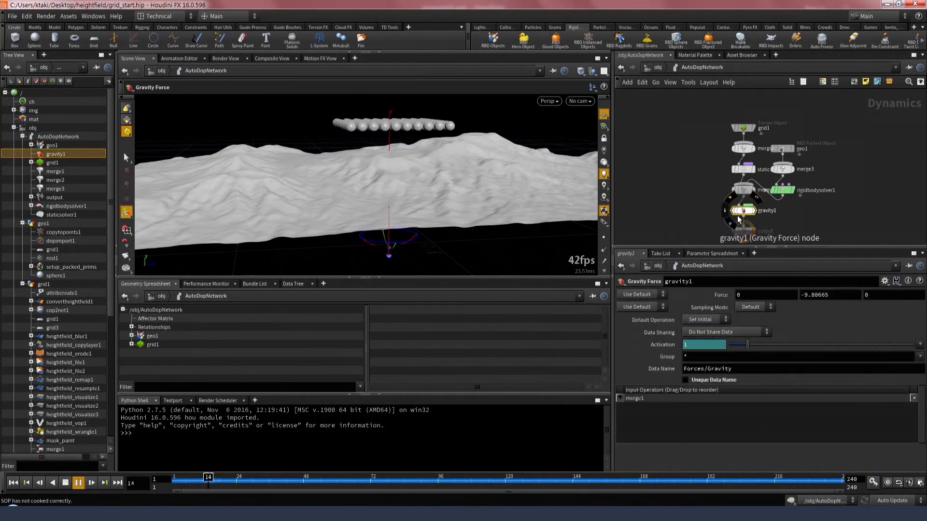
click(812, 295)
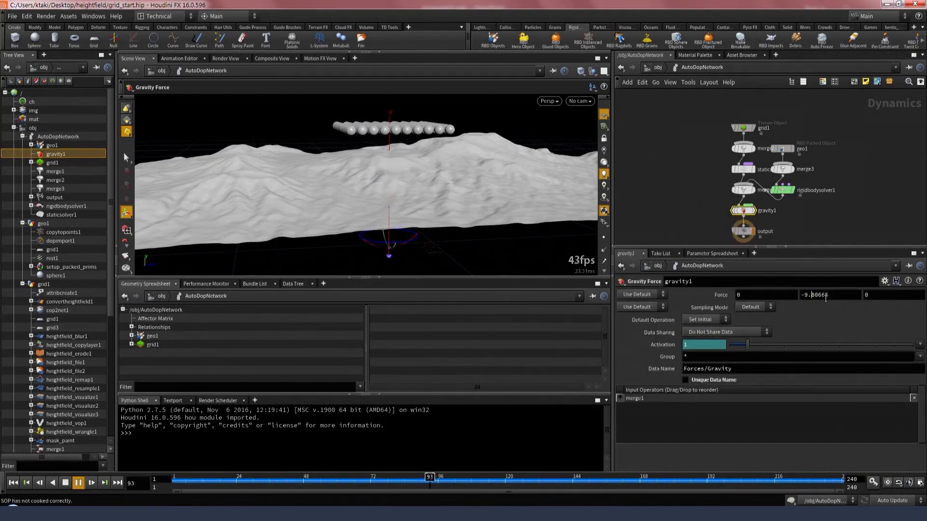
key(BackSpace)
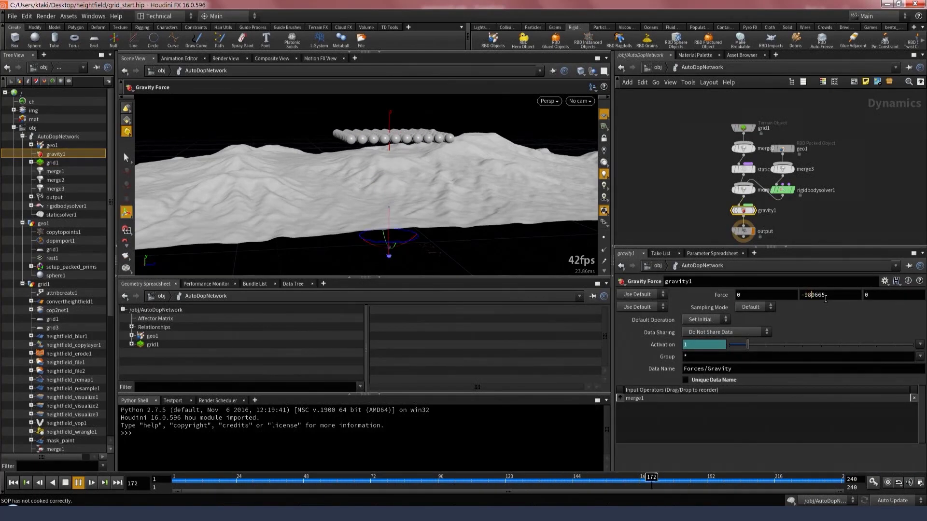
key(Right)
text(.)
key(Return)
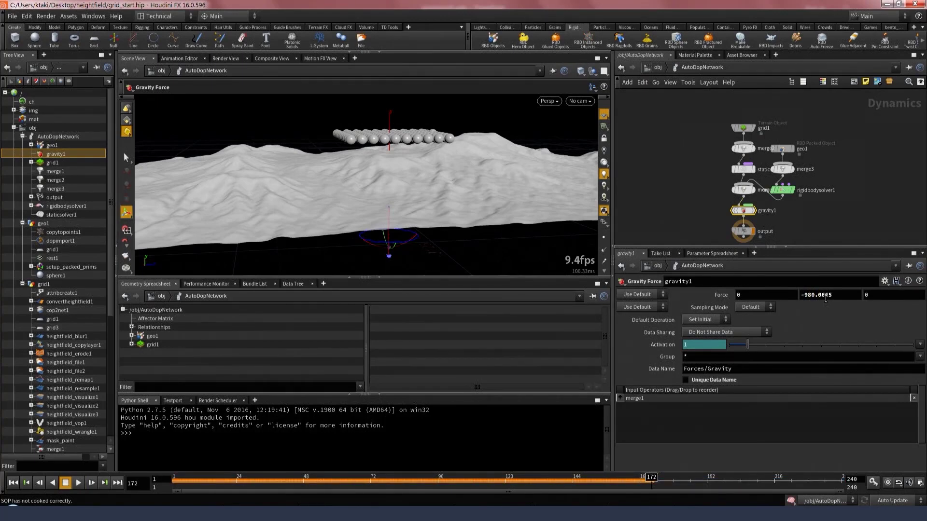
- Replay the simulation from frame 1, watch the spheres collide with the terrain from above, and stop playback
click(13, 482)
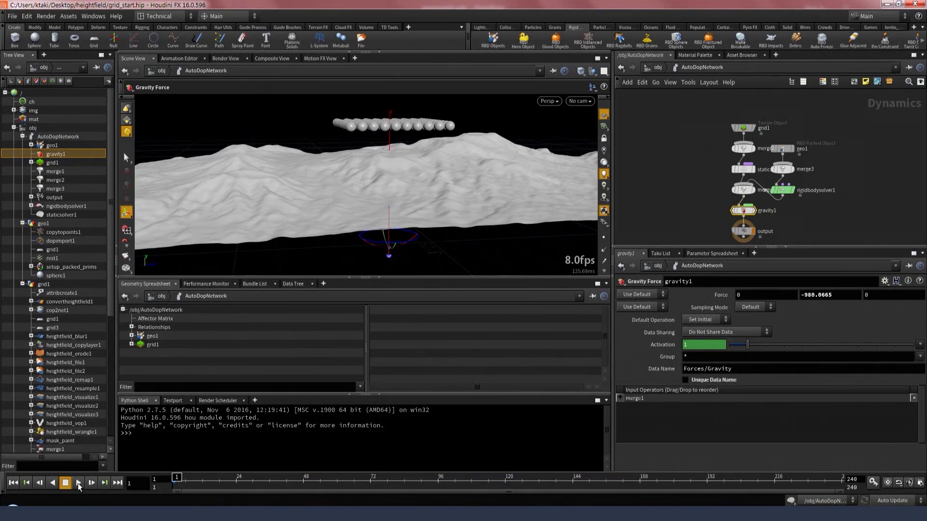
click(78, 484)
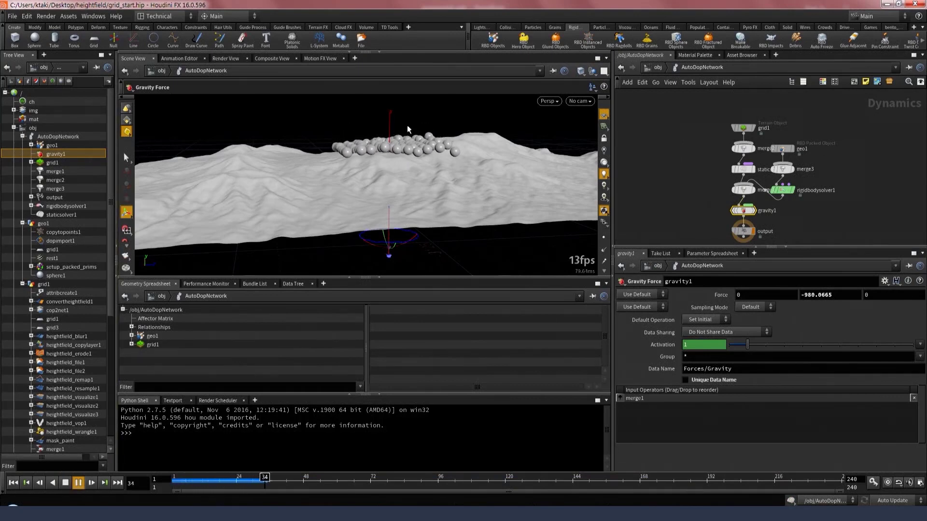
drag(408, 129, 430, 152)
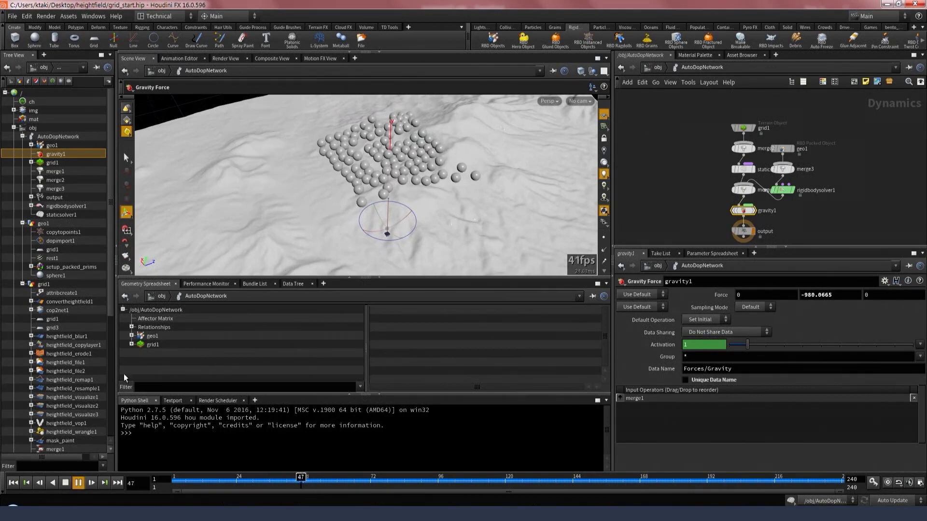
click(67, 483)
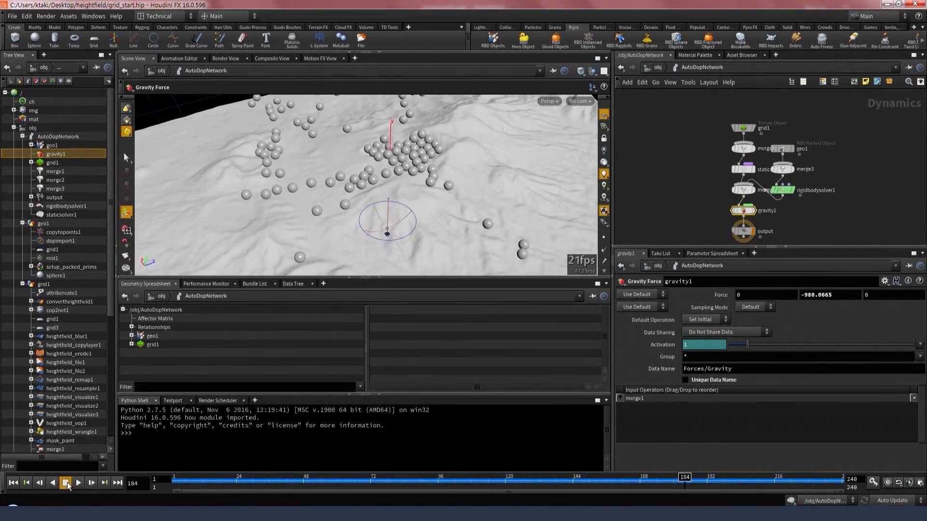